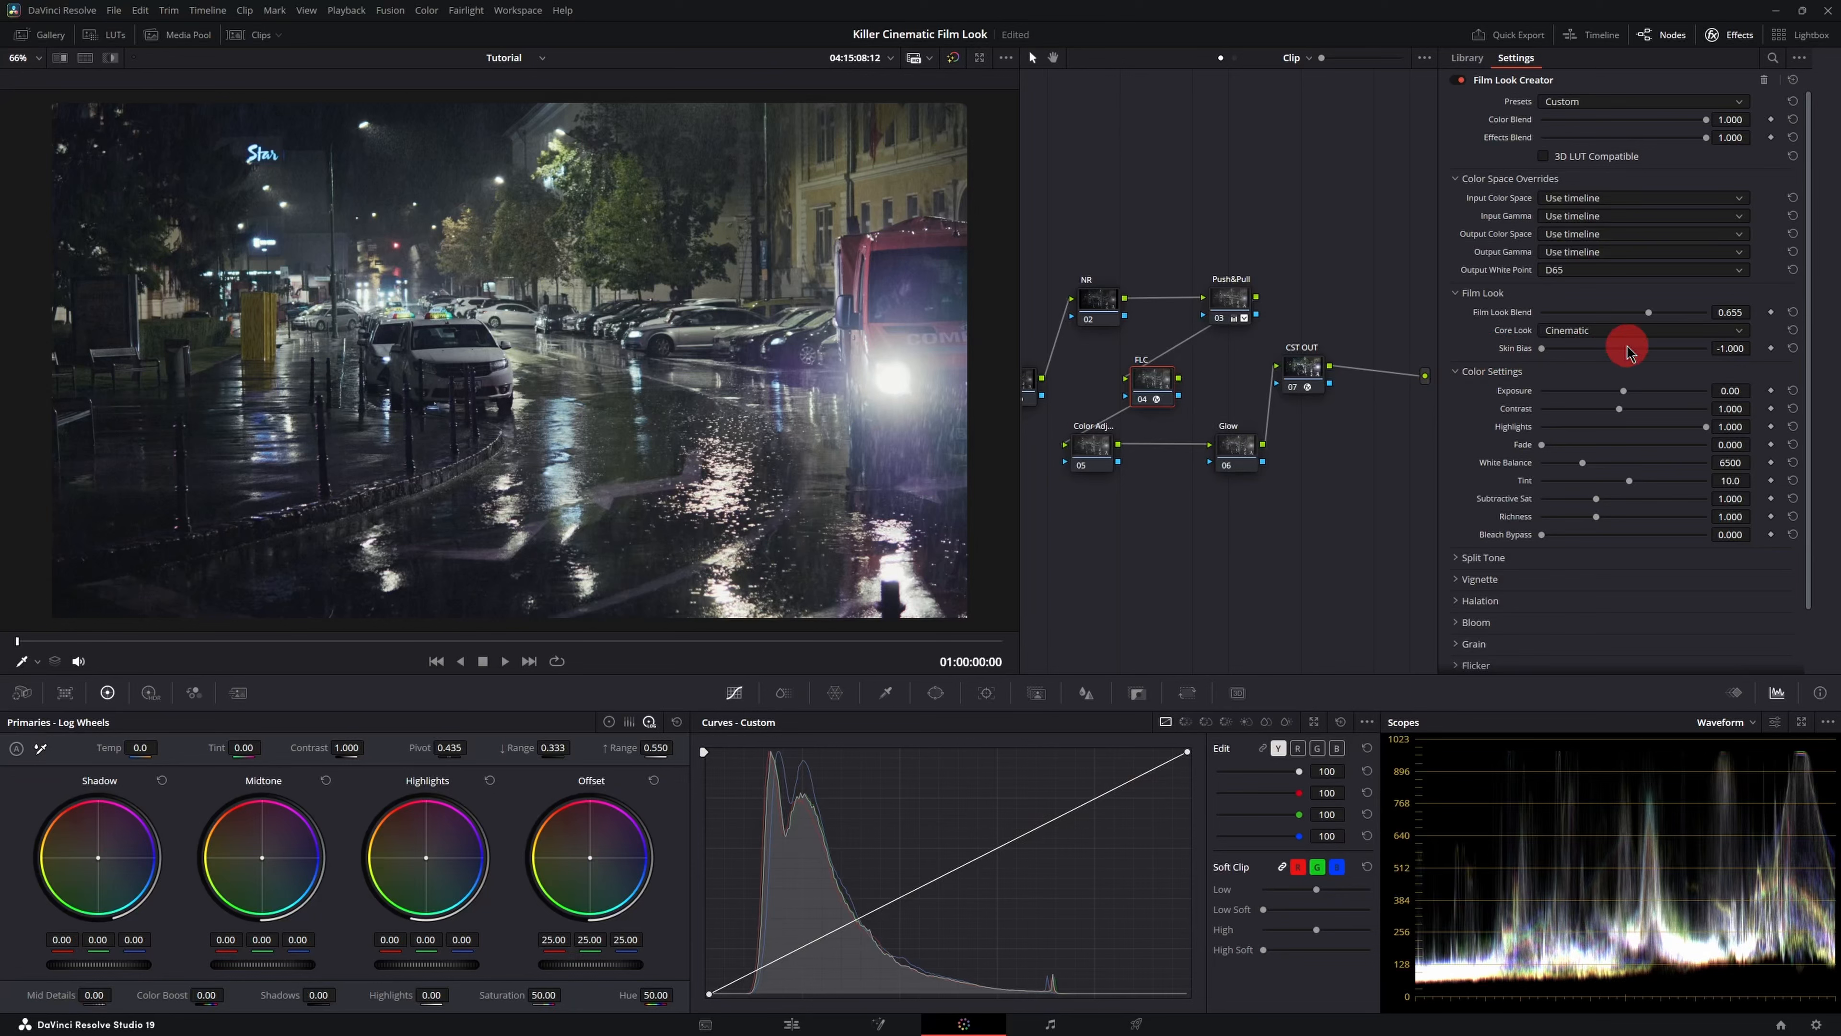
- Set the Film Look Creator's Skin Bias to -0.249
drag(1543, 348, 1722, 350)
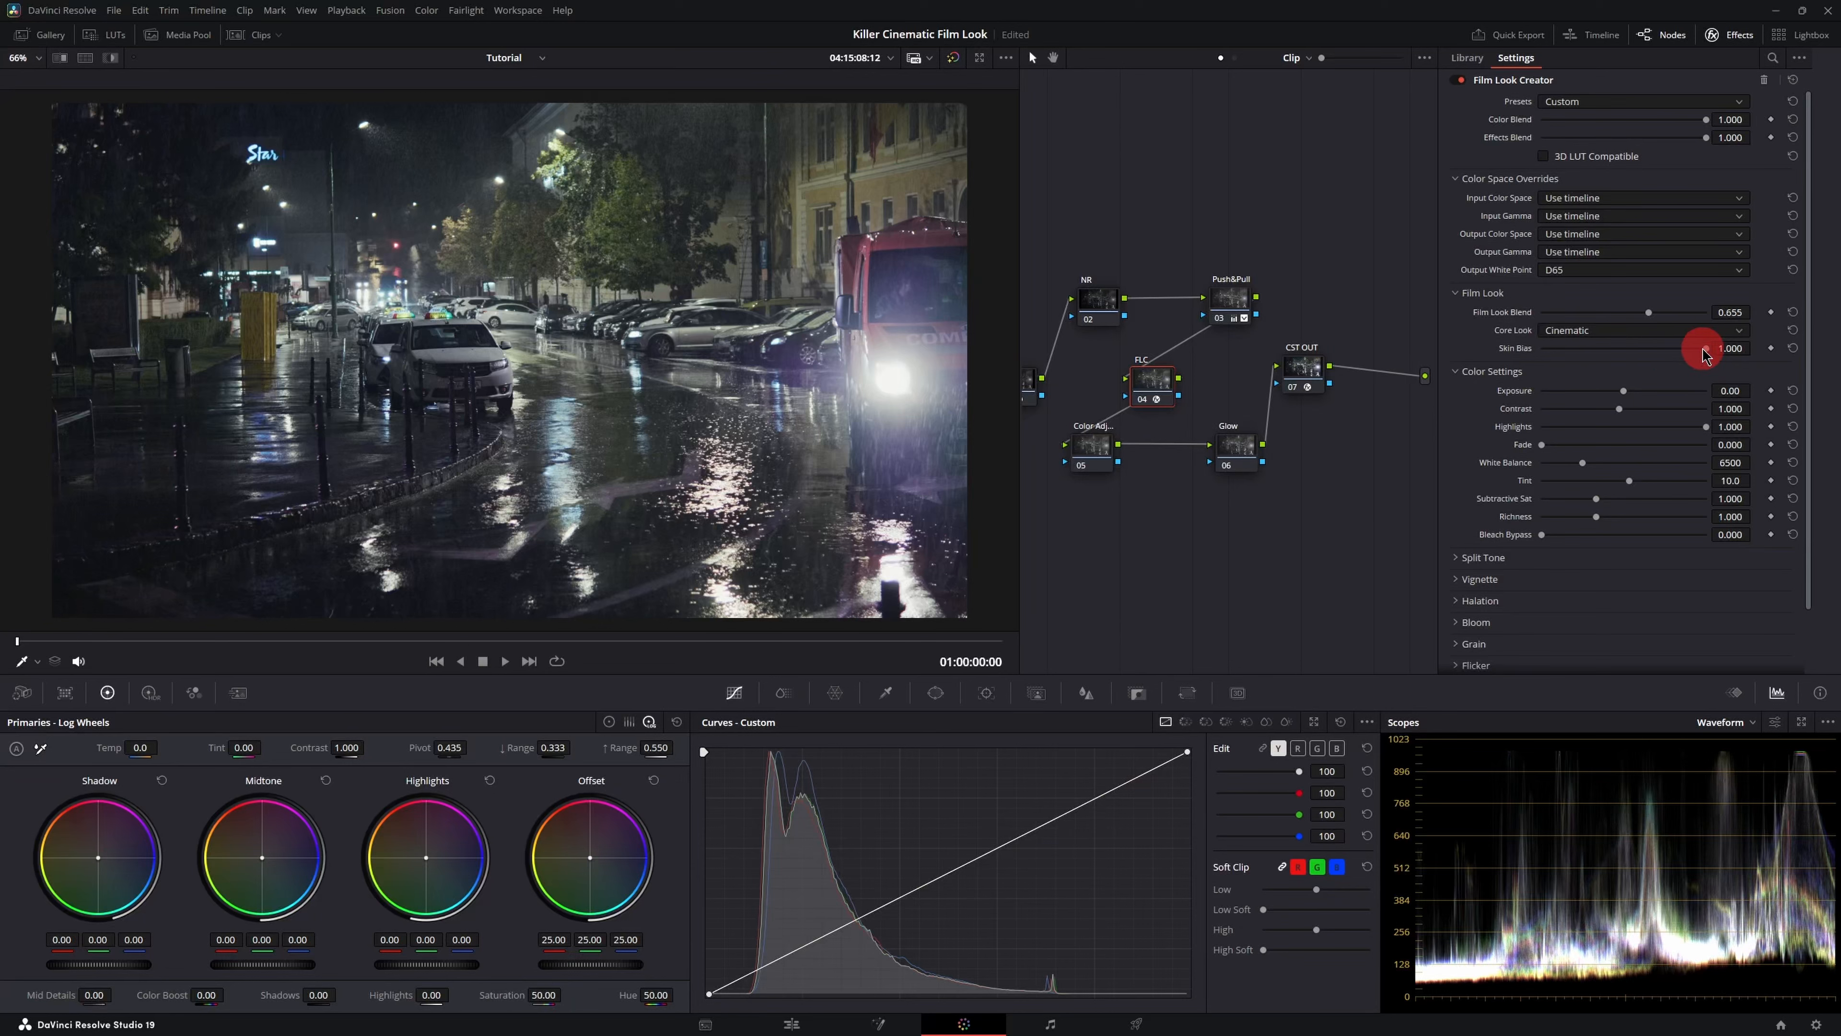
drag(1705, 350, 1606, 357)
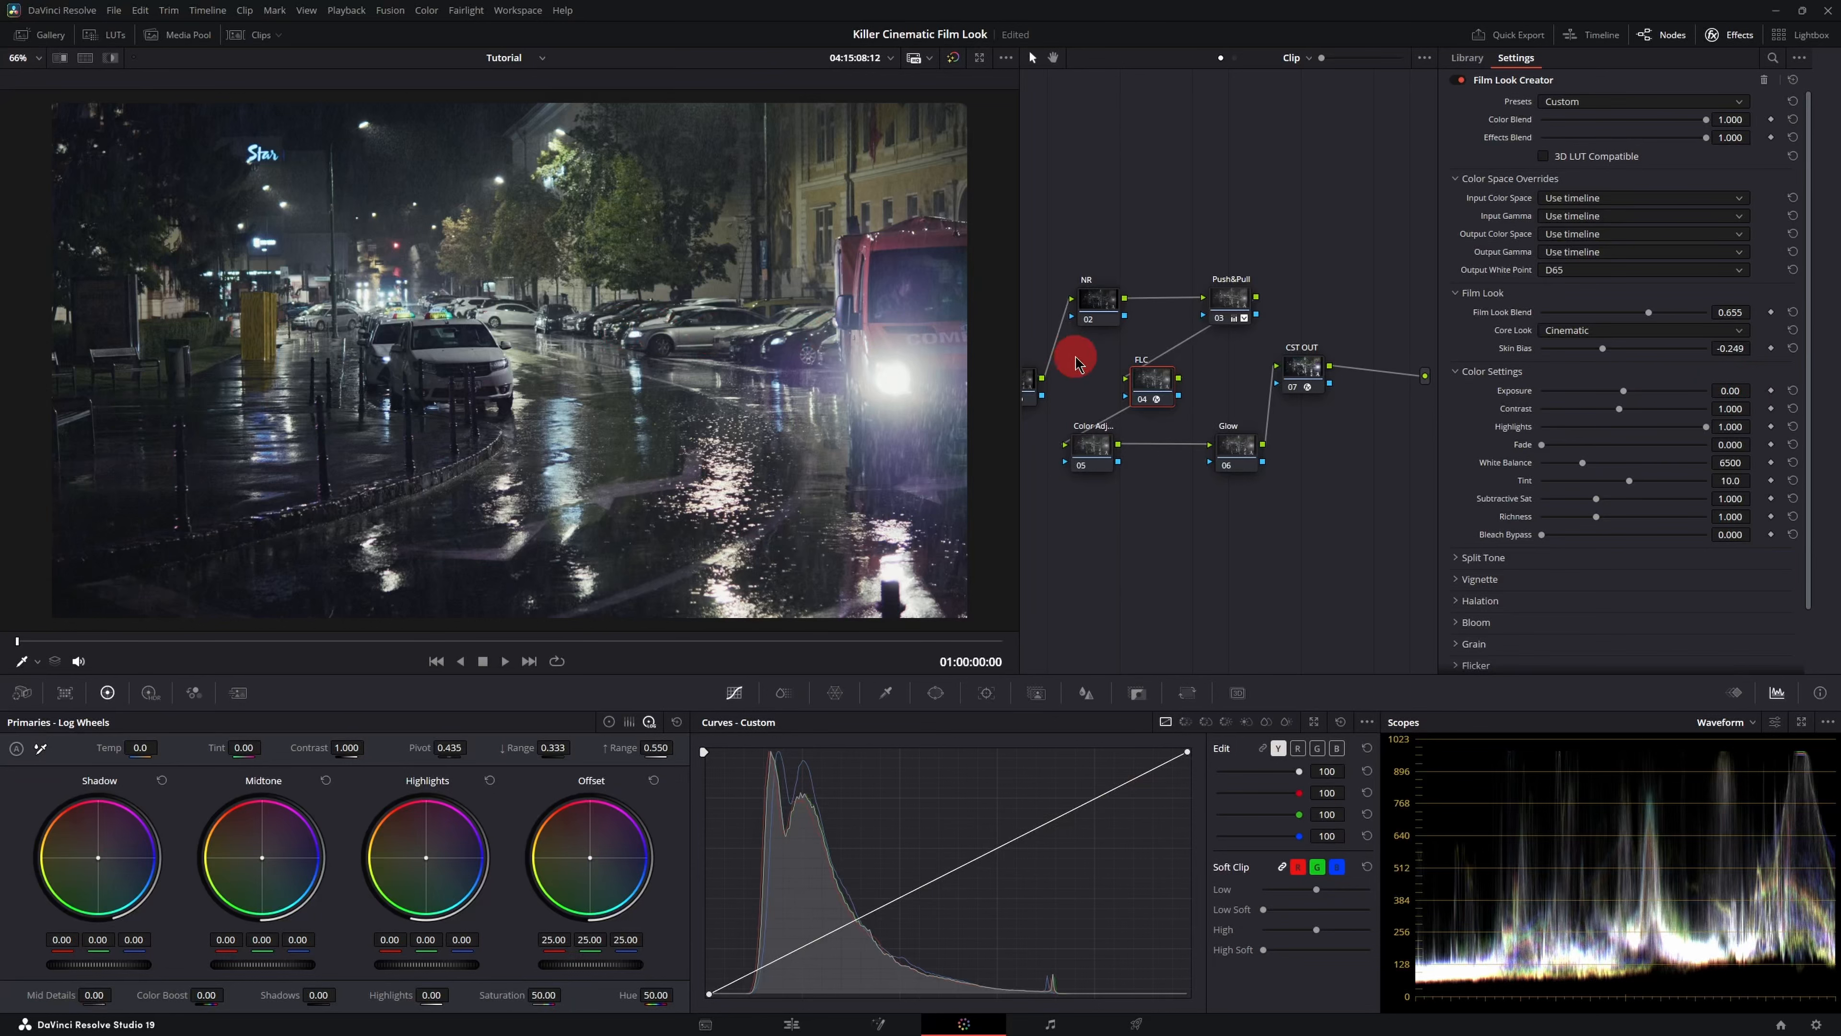
drag(1137, 307, 1237, 307)
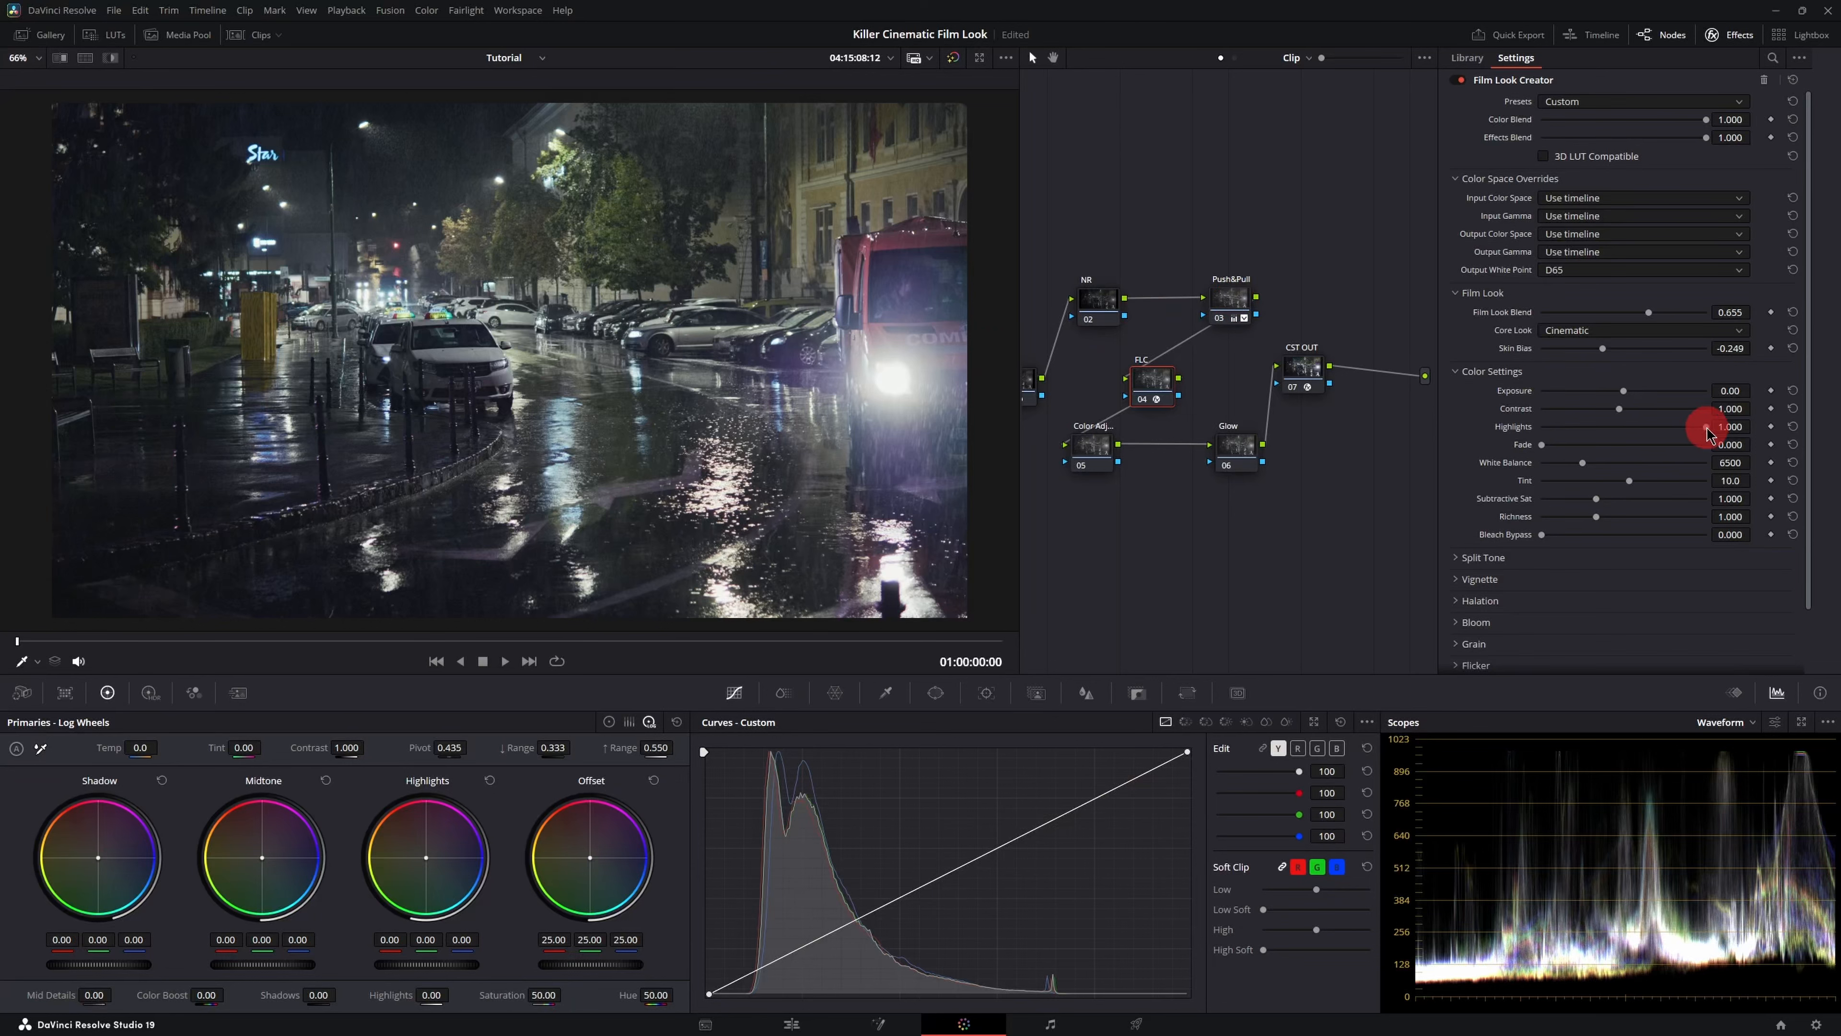
- Lower the Highlights setting to 0.258 while checking the zoomed-in viewer
mouse_move(1706, 434)
mouse_down()
mouse_move(1519, 428)
mouse_move(1726, 428)
mouse_move(1500, 429)
mouse_move(1703, 428)
mouse_up()
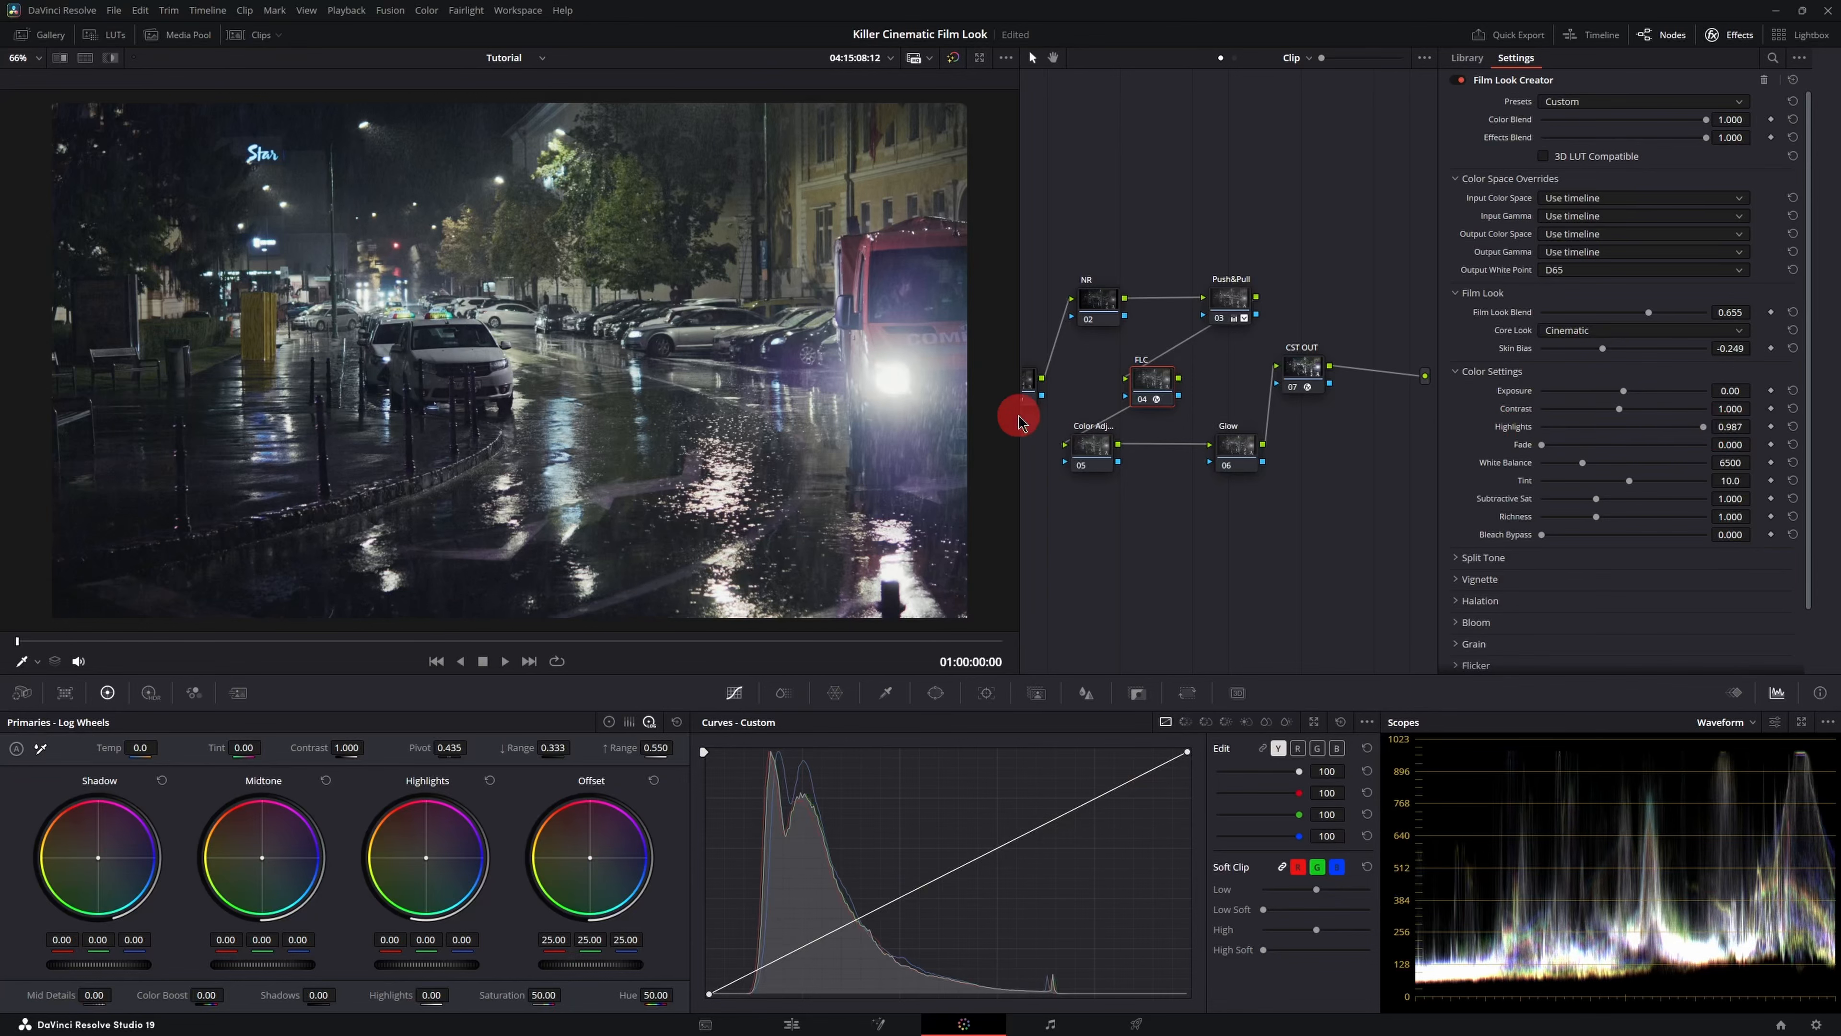
scroll(912, 387, up, 4)
drag(858, 383, 610, 362)
scroll(751, 381, up, 2)
drag(1701, 427, 1574, 437)
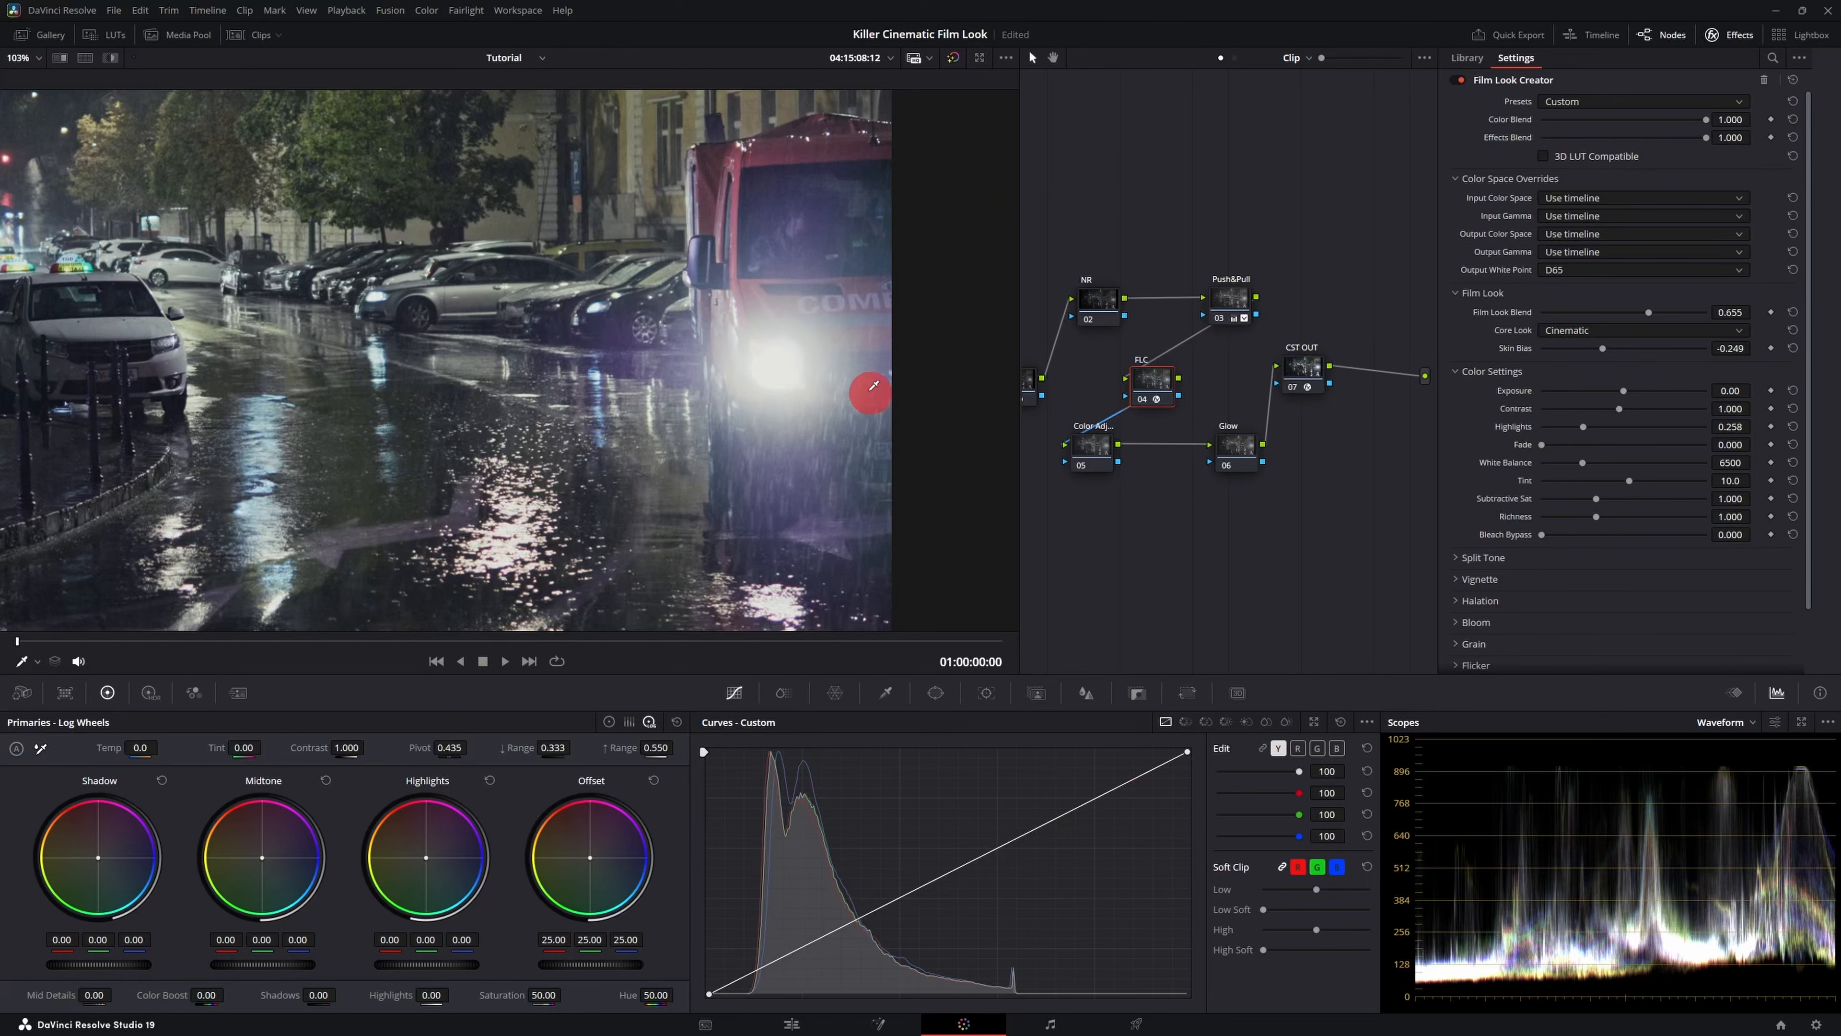
key(shift+z)
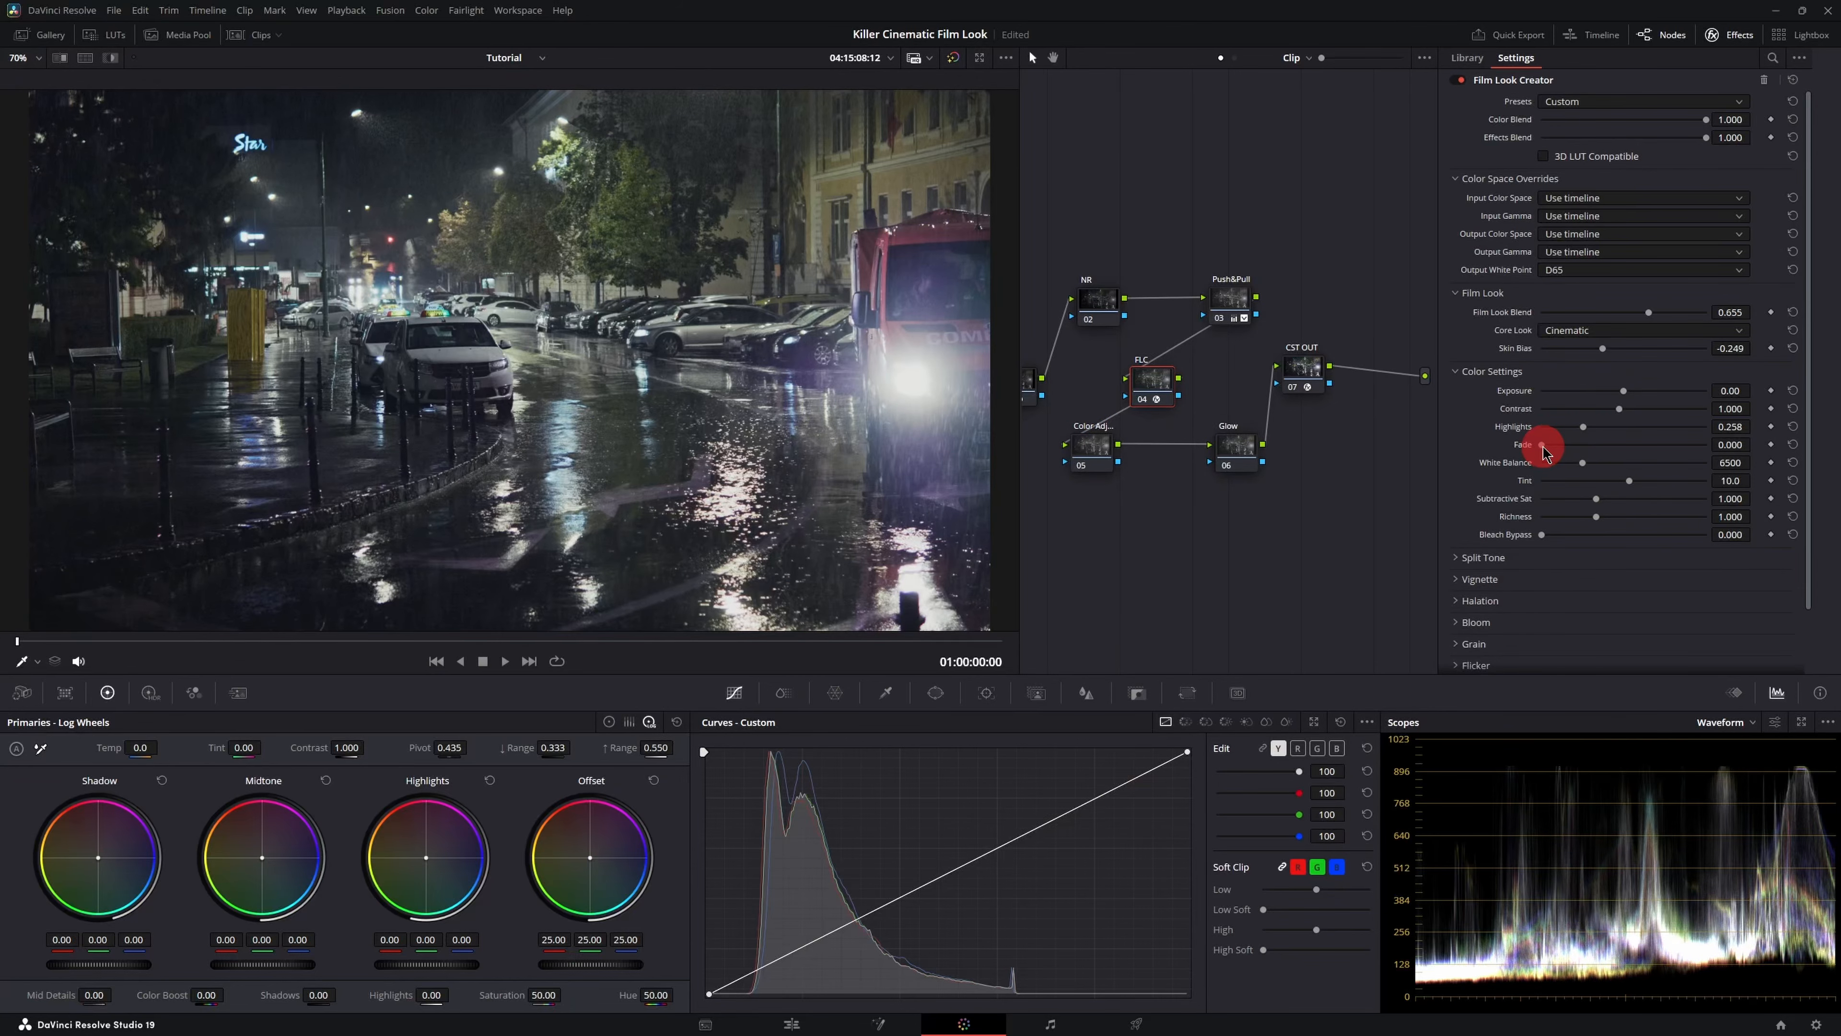
- Set Fade to 0.205 and White Balance to 5700
drag(1544, 449, 1718, 449)
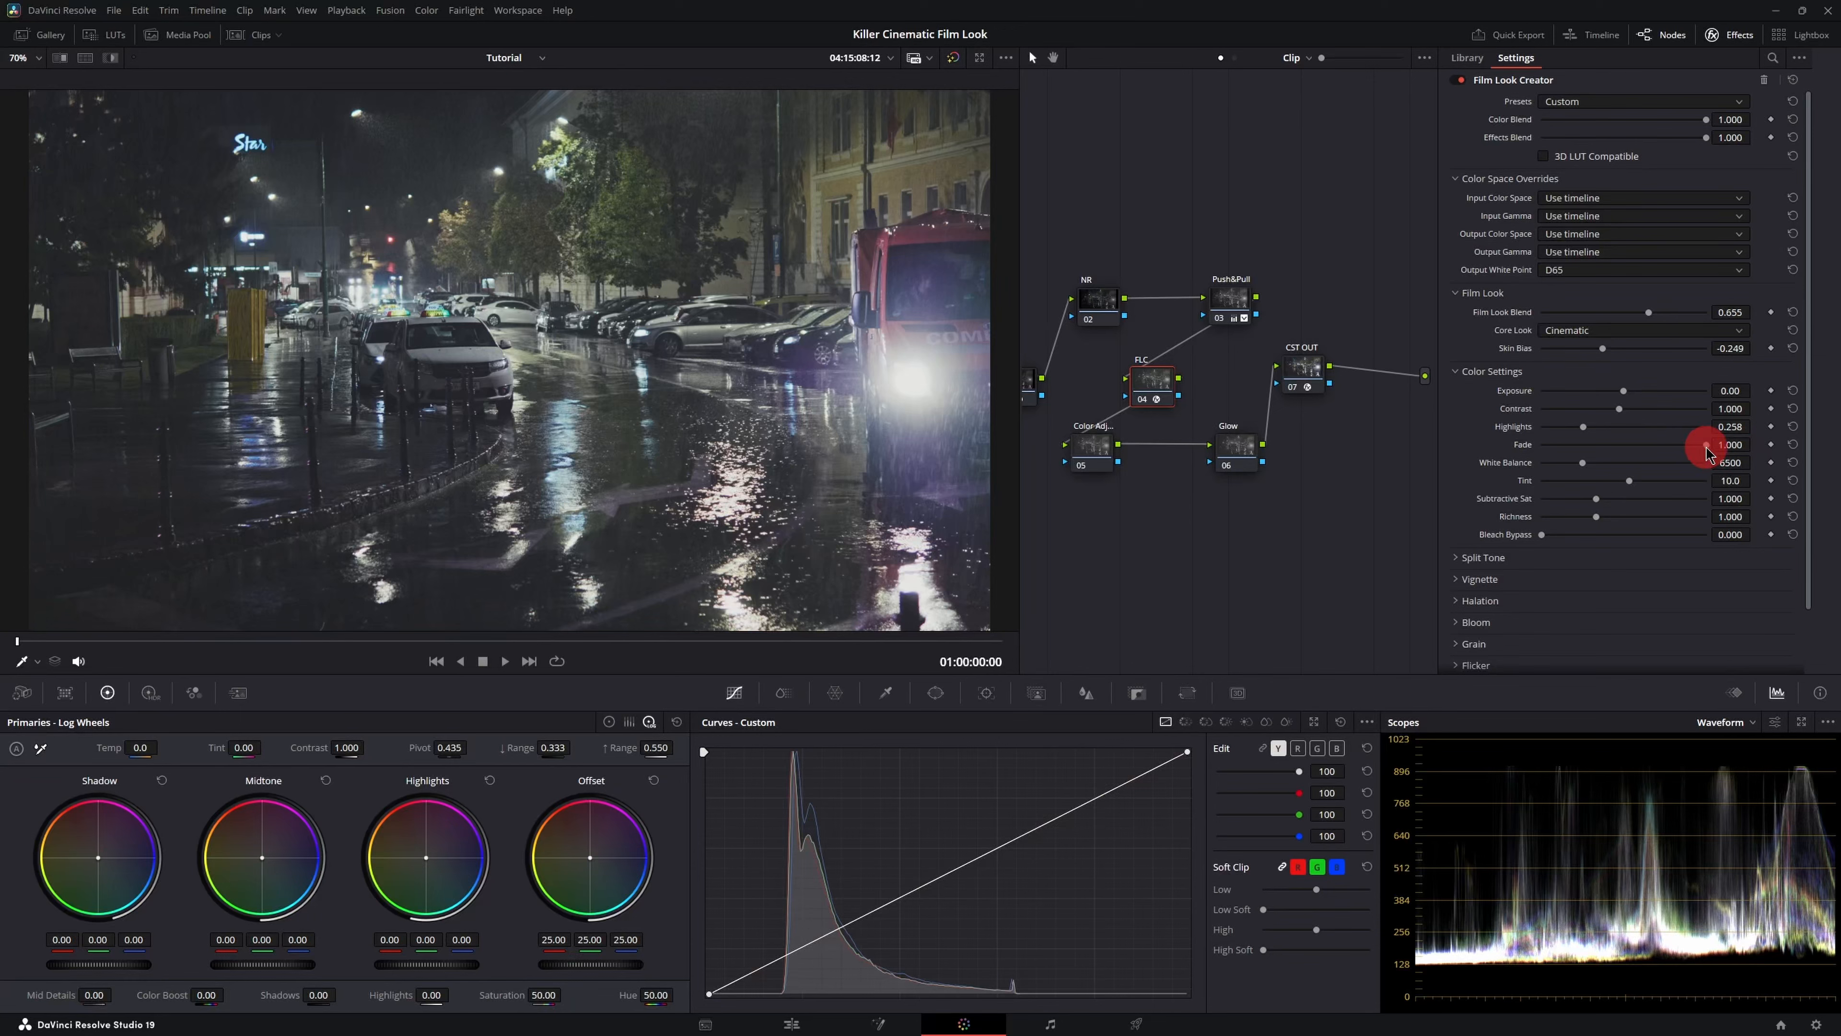
drag(1707, 451, 1580, 453)
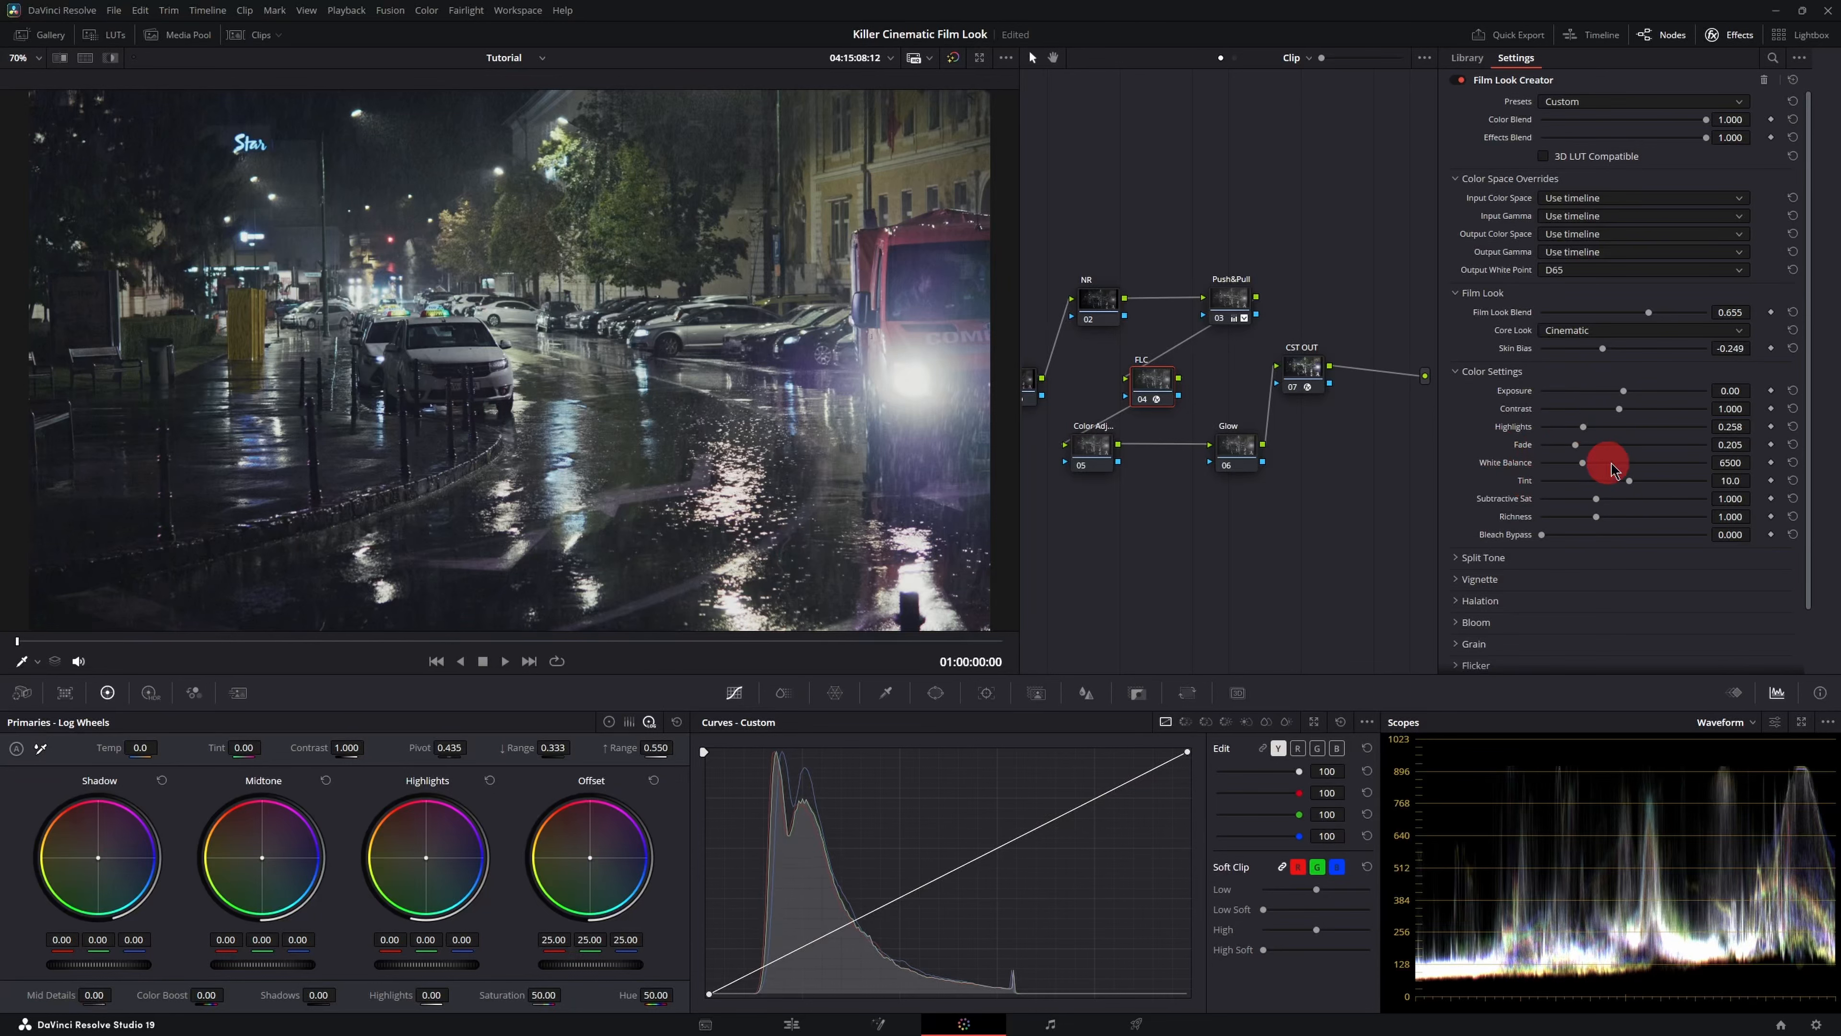
click(1731, 463)
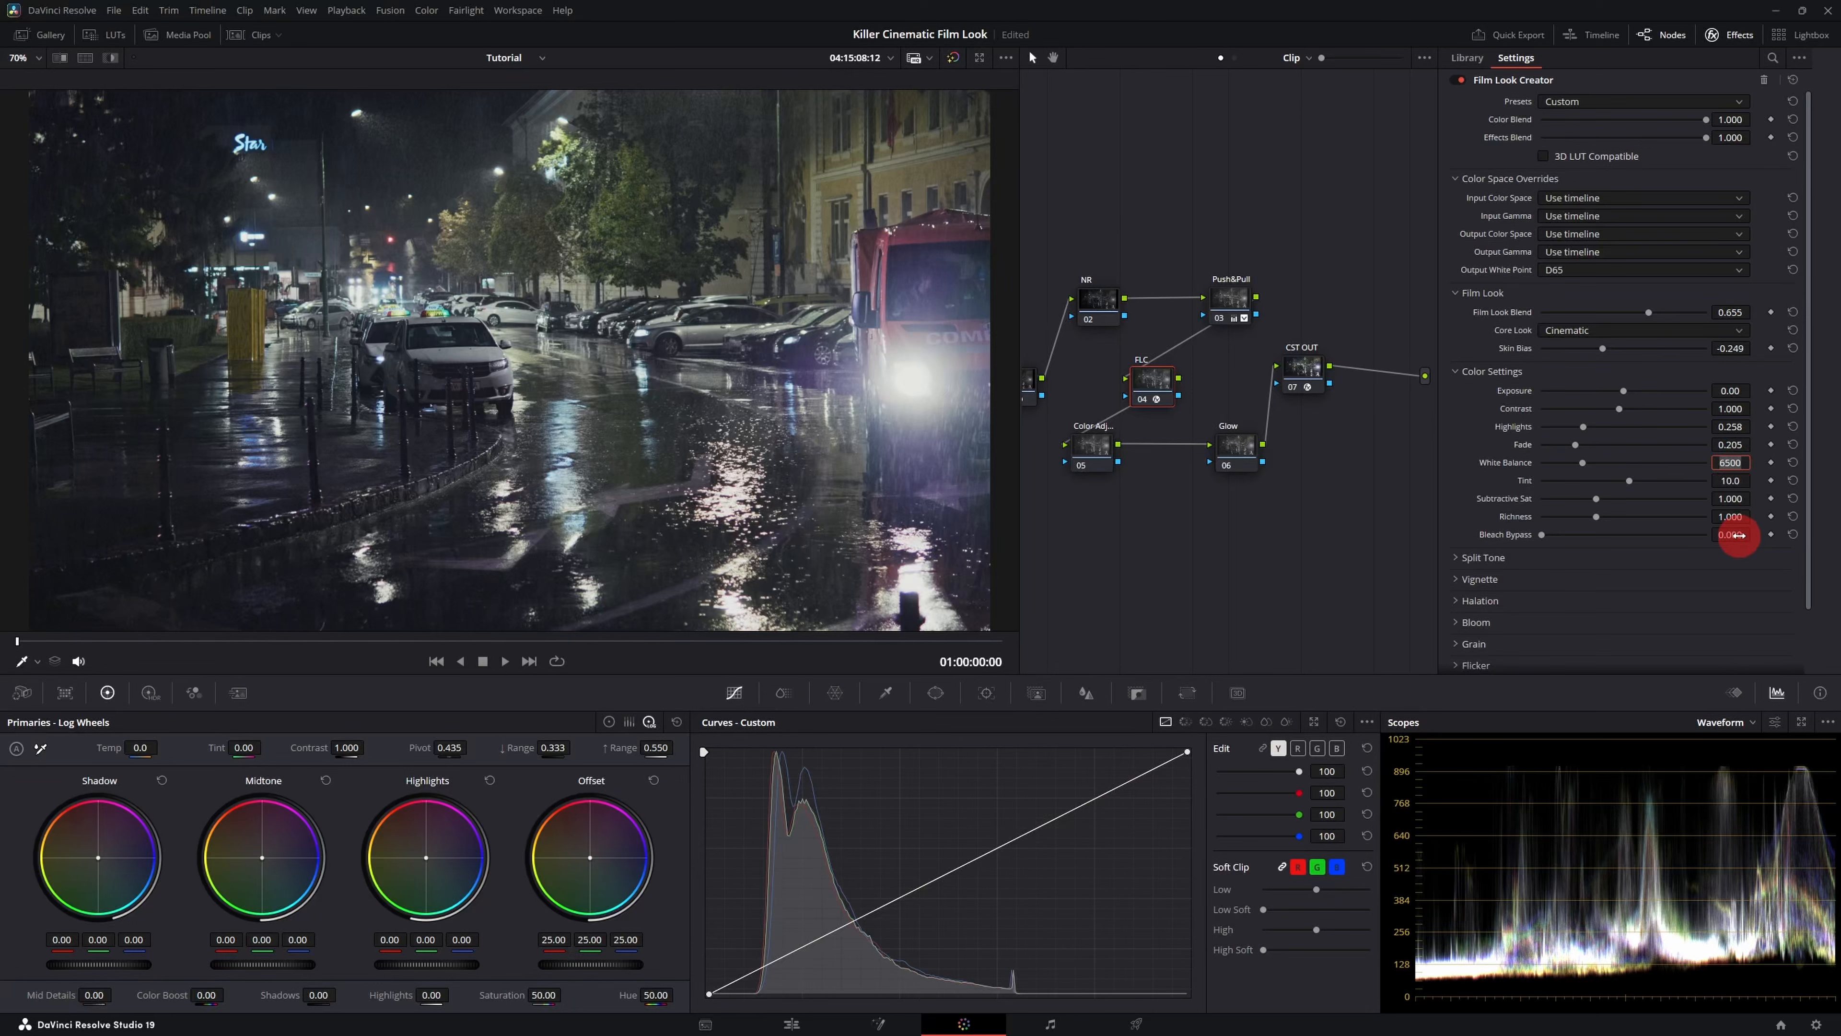
key(Return)
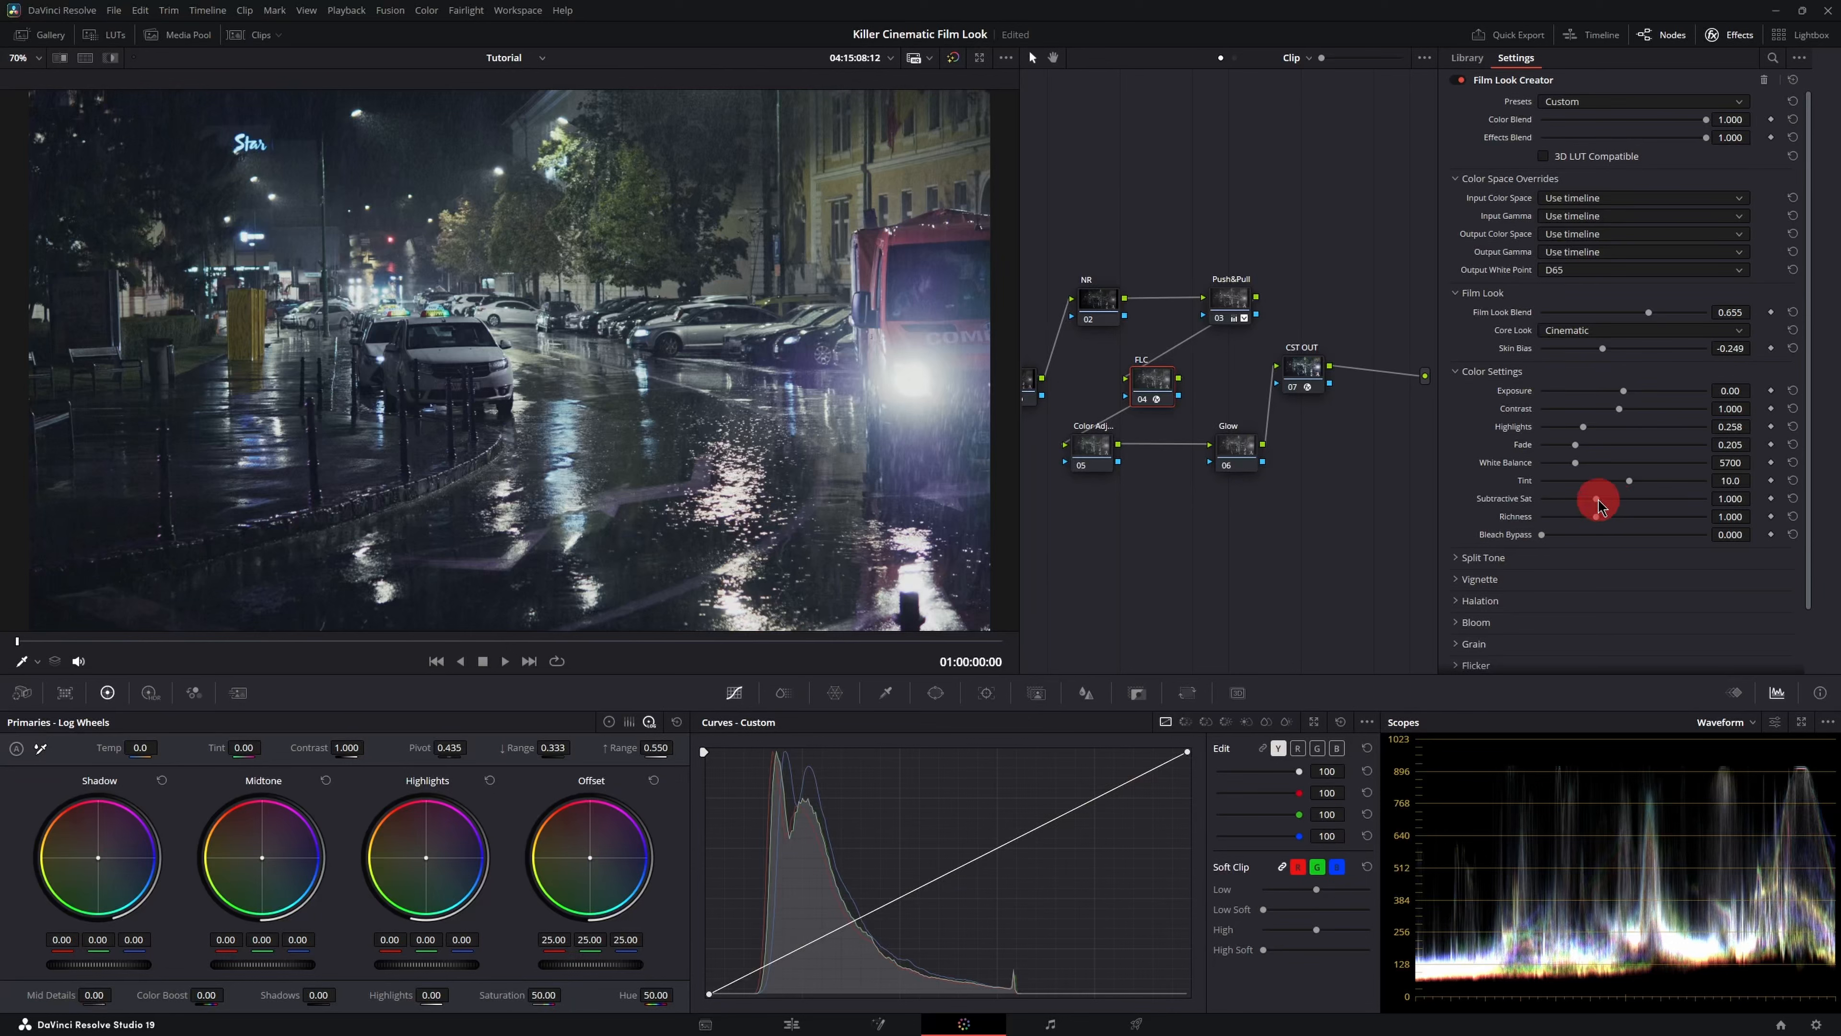
- Set Subtractive Sat to 1.258 and Richness to 1.127
drag(1598, 500, 1600, 499)
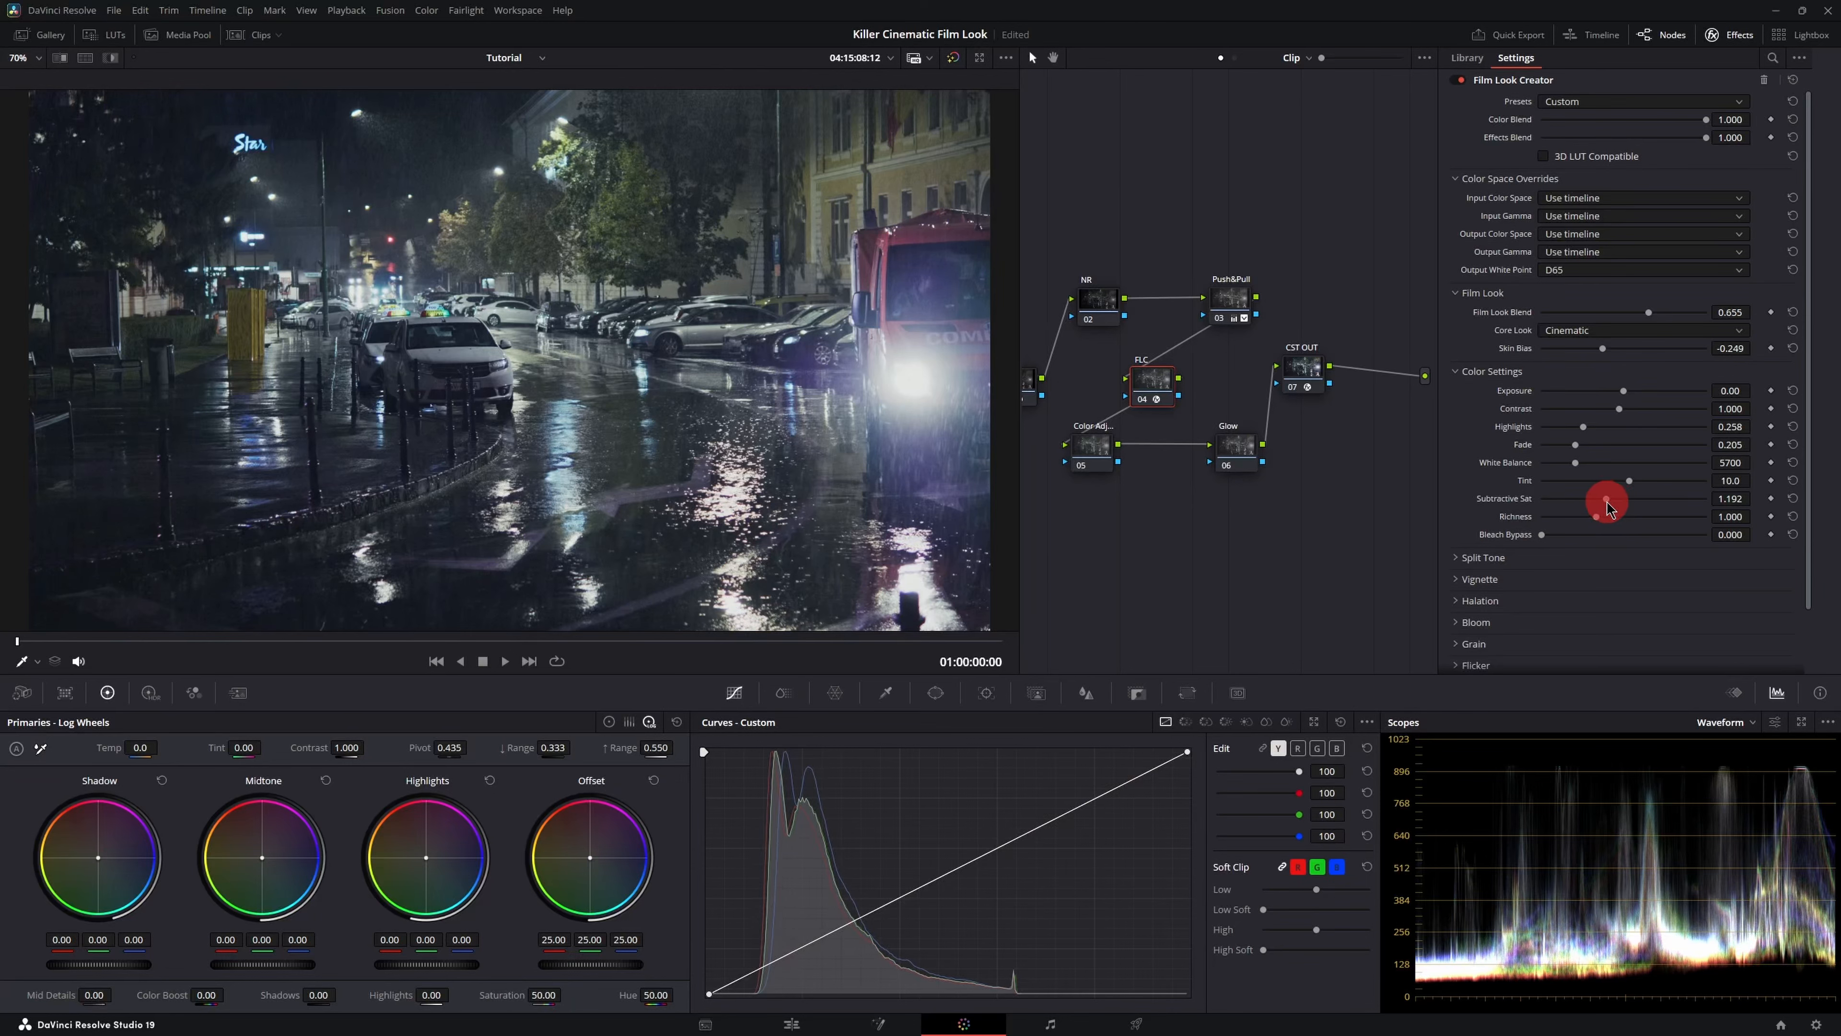
drag(1599, 520, 1604, 522)
drag(1607, 499, 1608, 501)
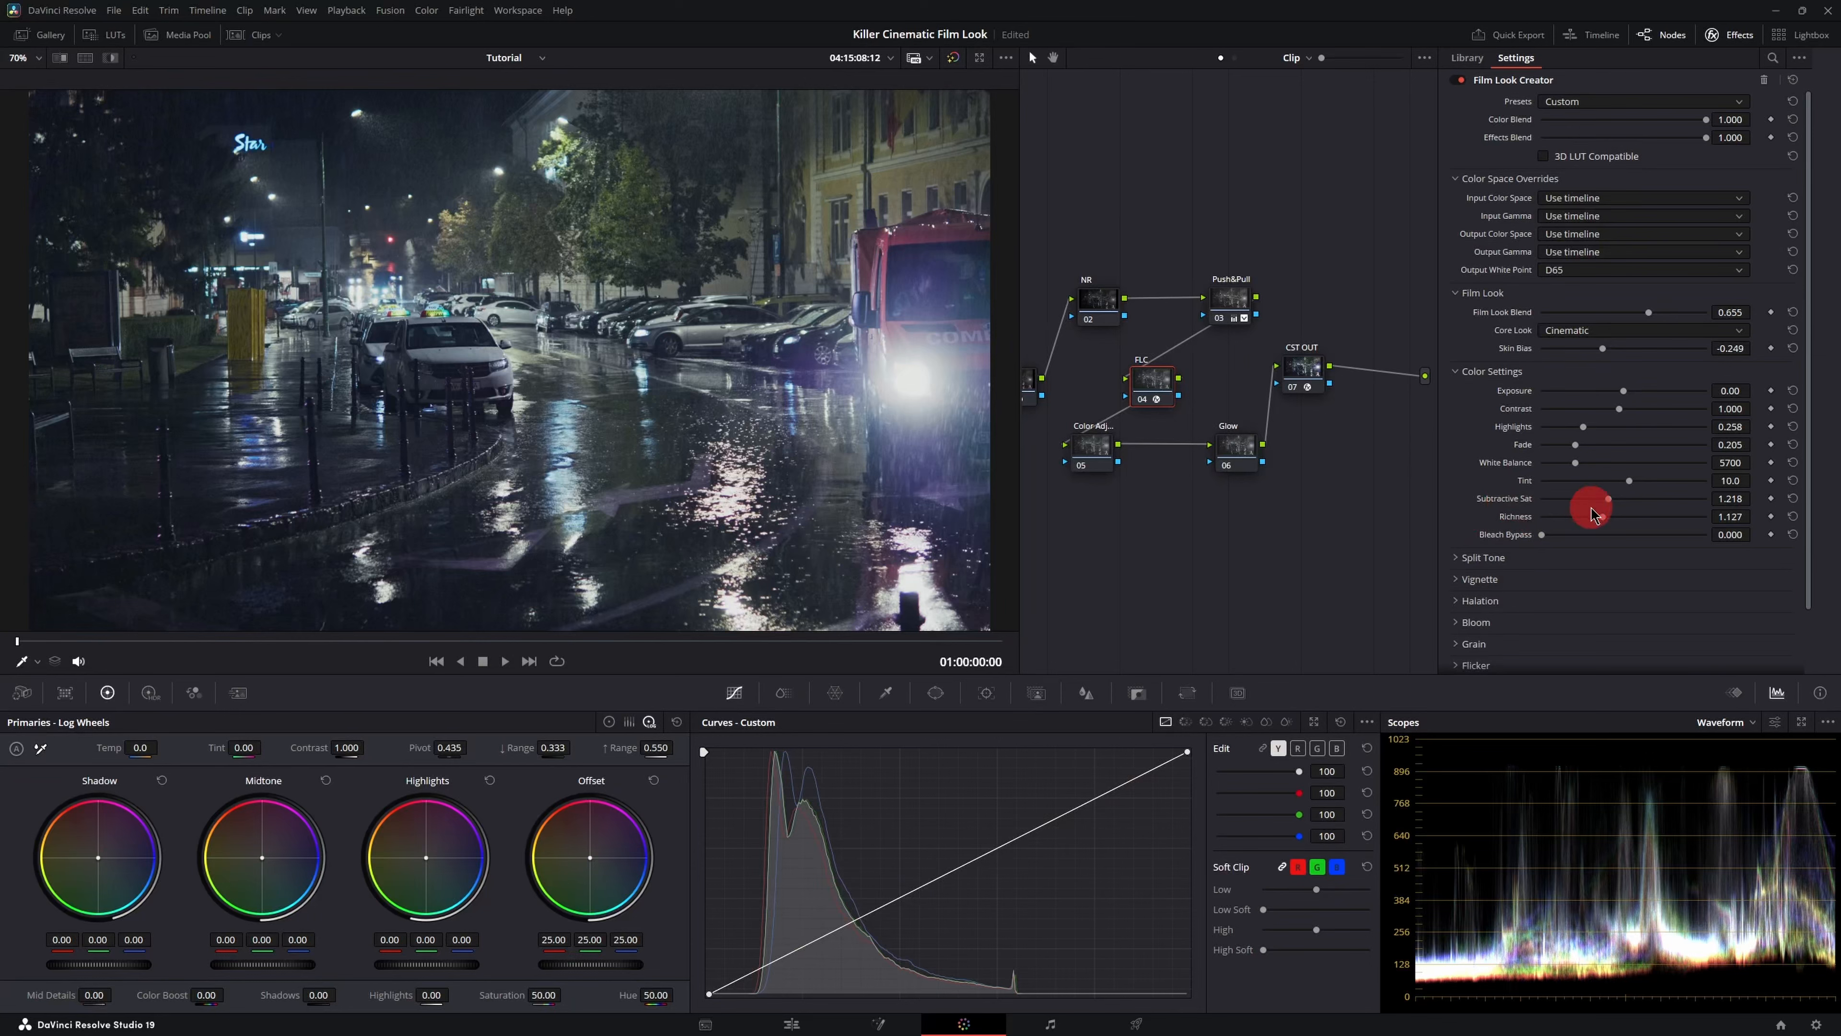
drag(1609, 499, 1739, 517)
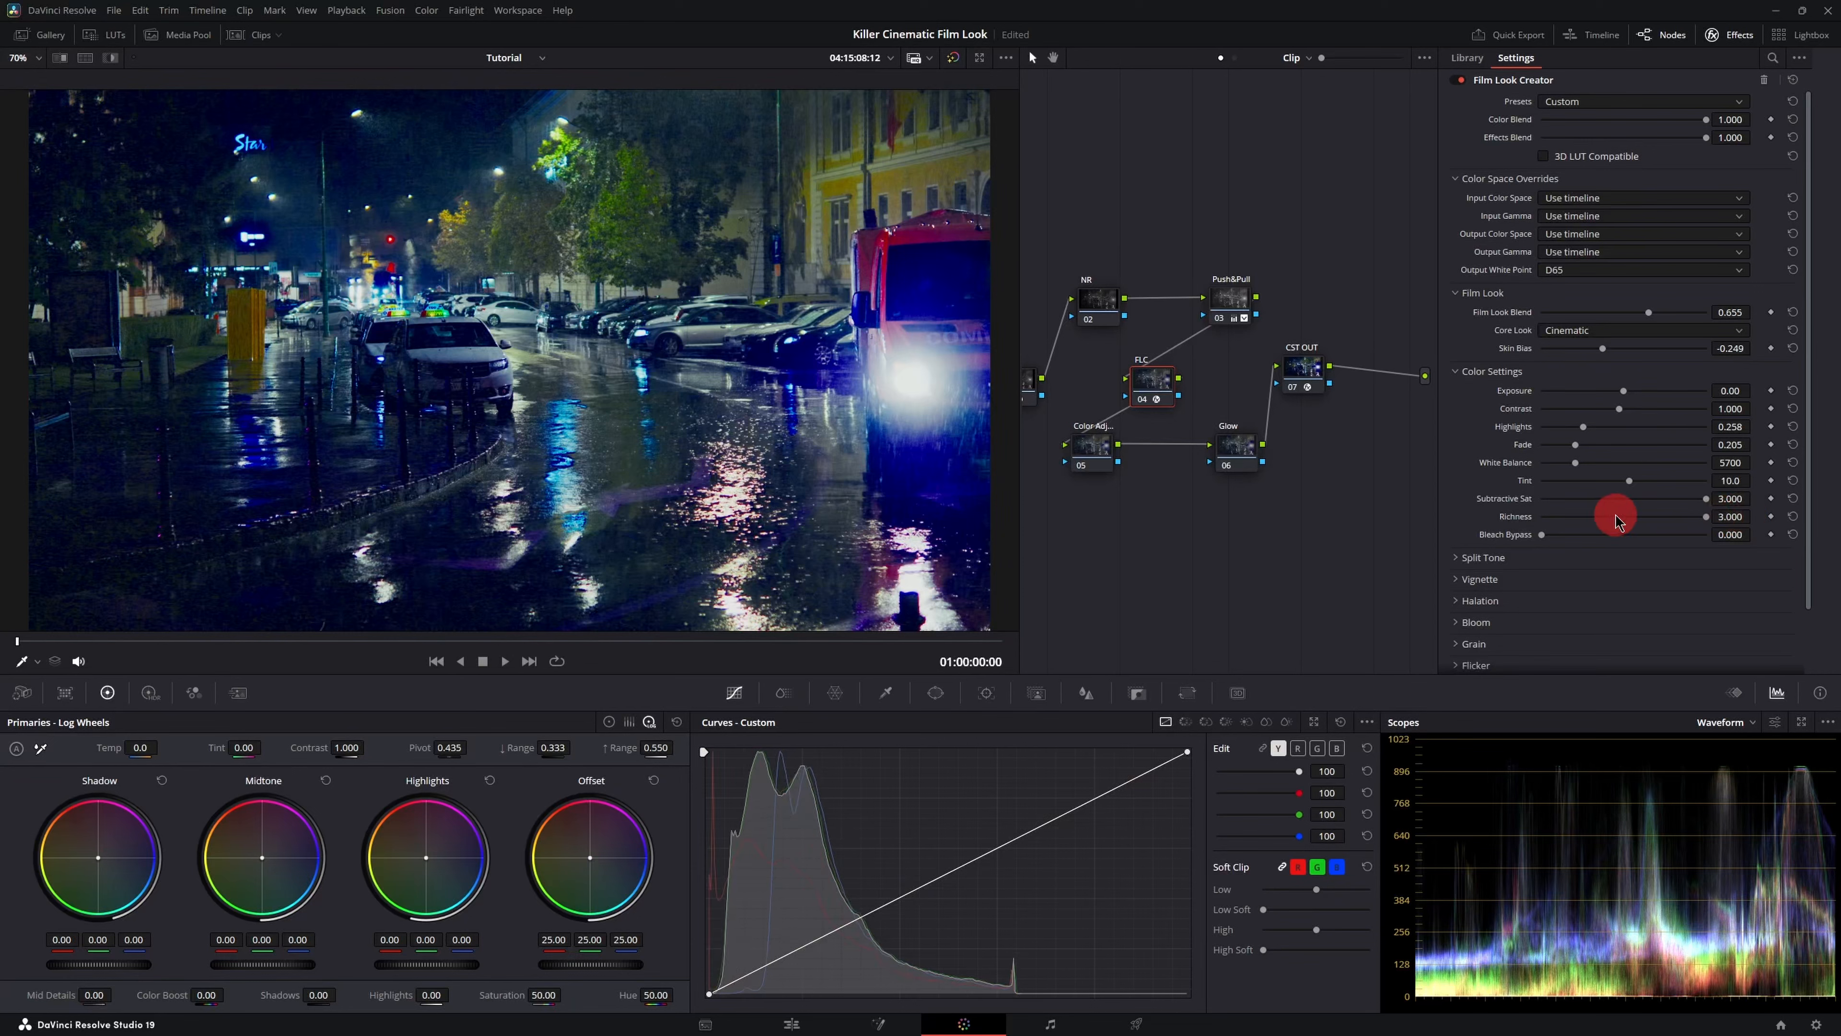
key(ctrl+z)
key(ctrl+z)
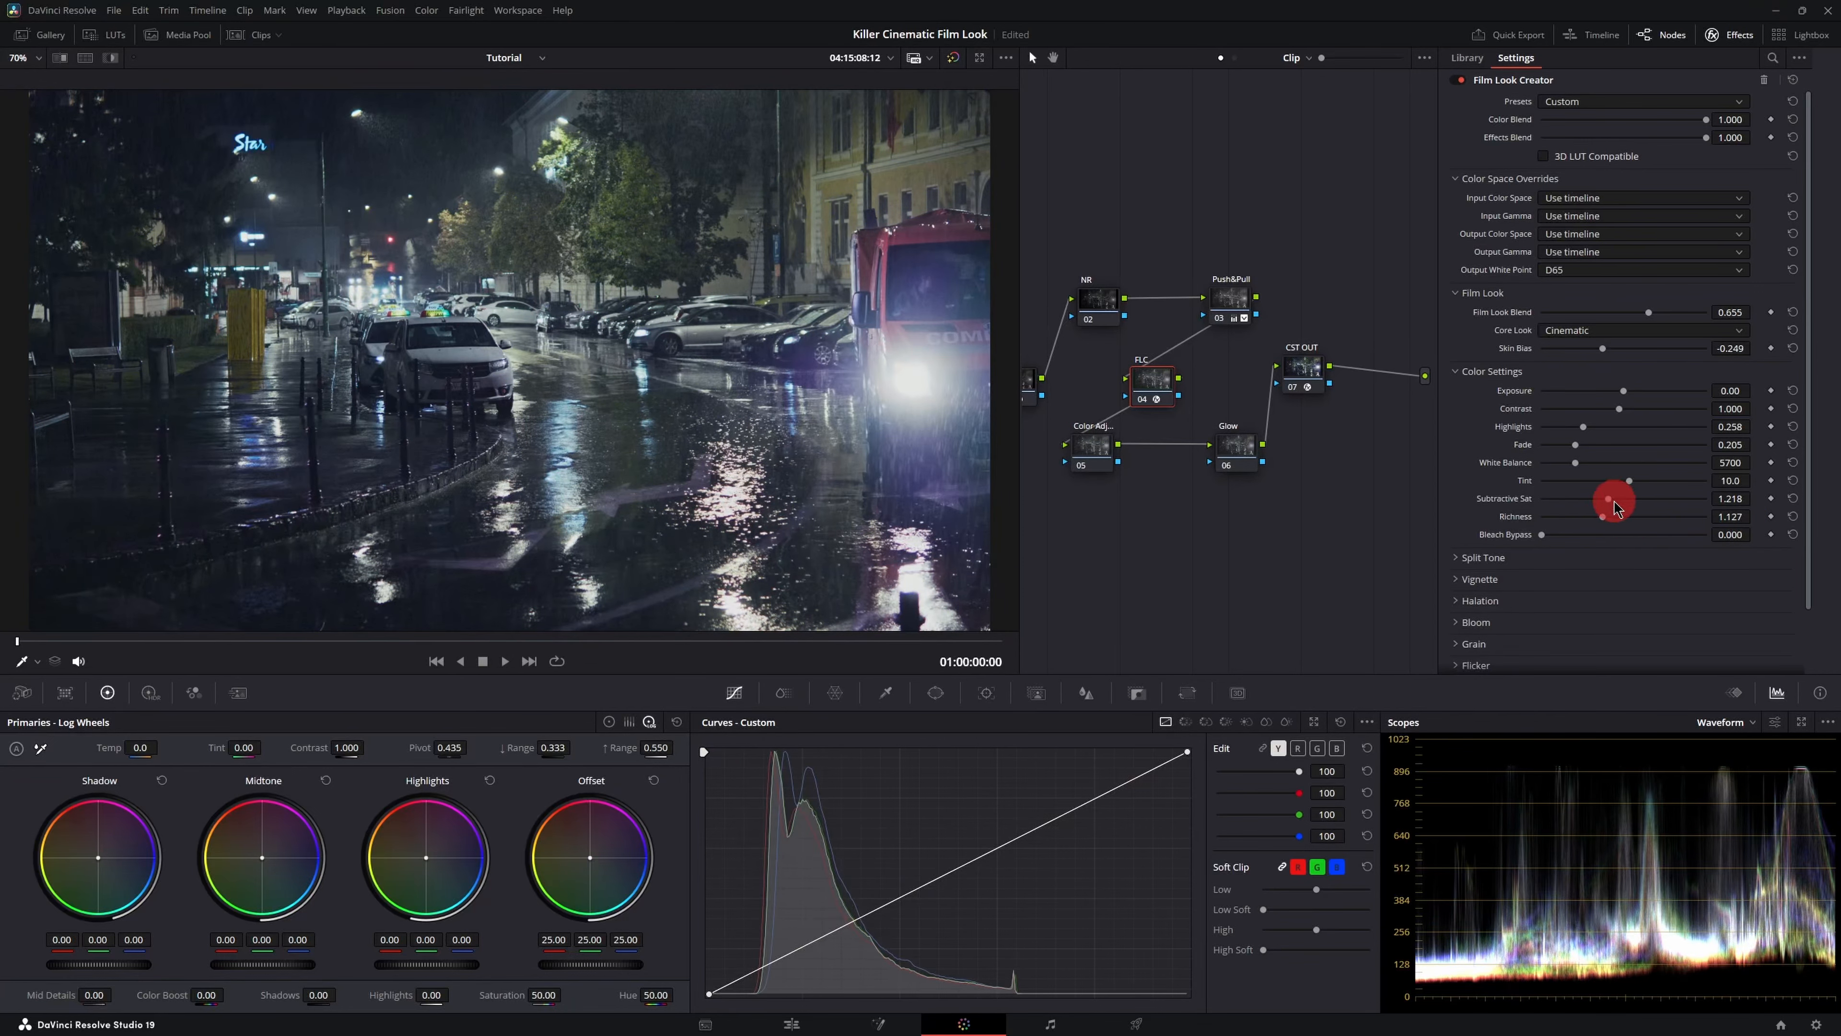
mouse_move(1606, 500)
mouse_down()
mouse_move(1703, 504)
mouse_move(1610, 501)
mouse_up()
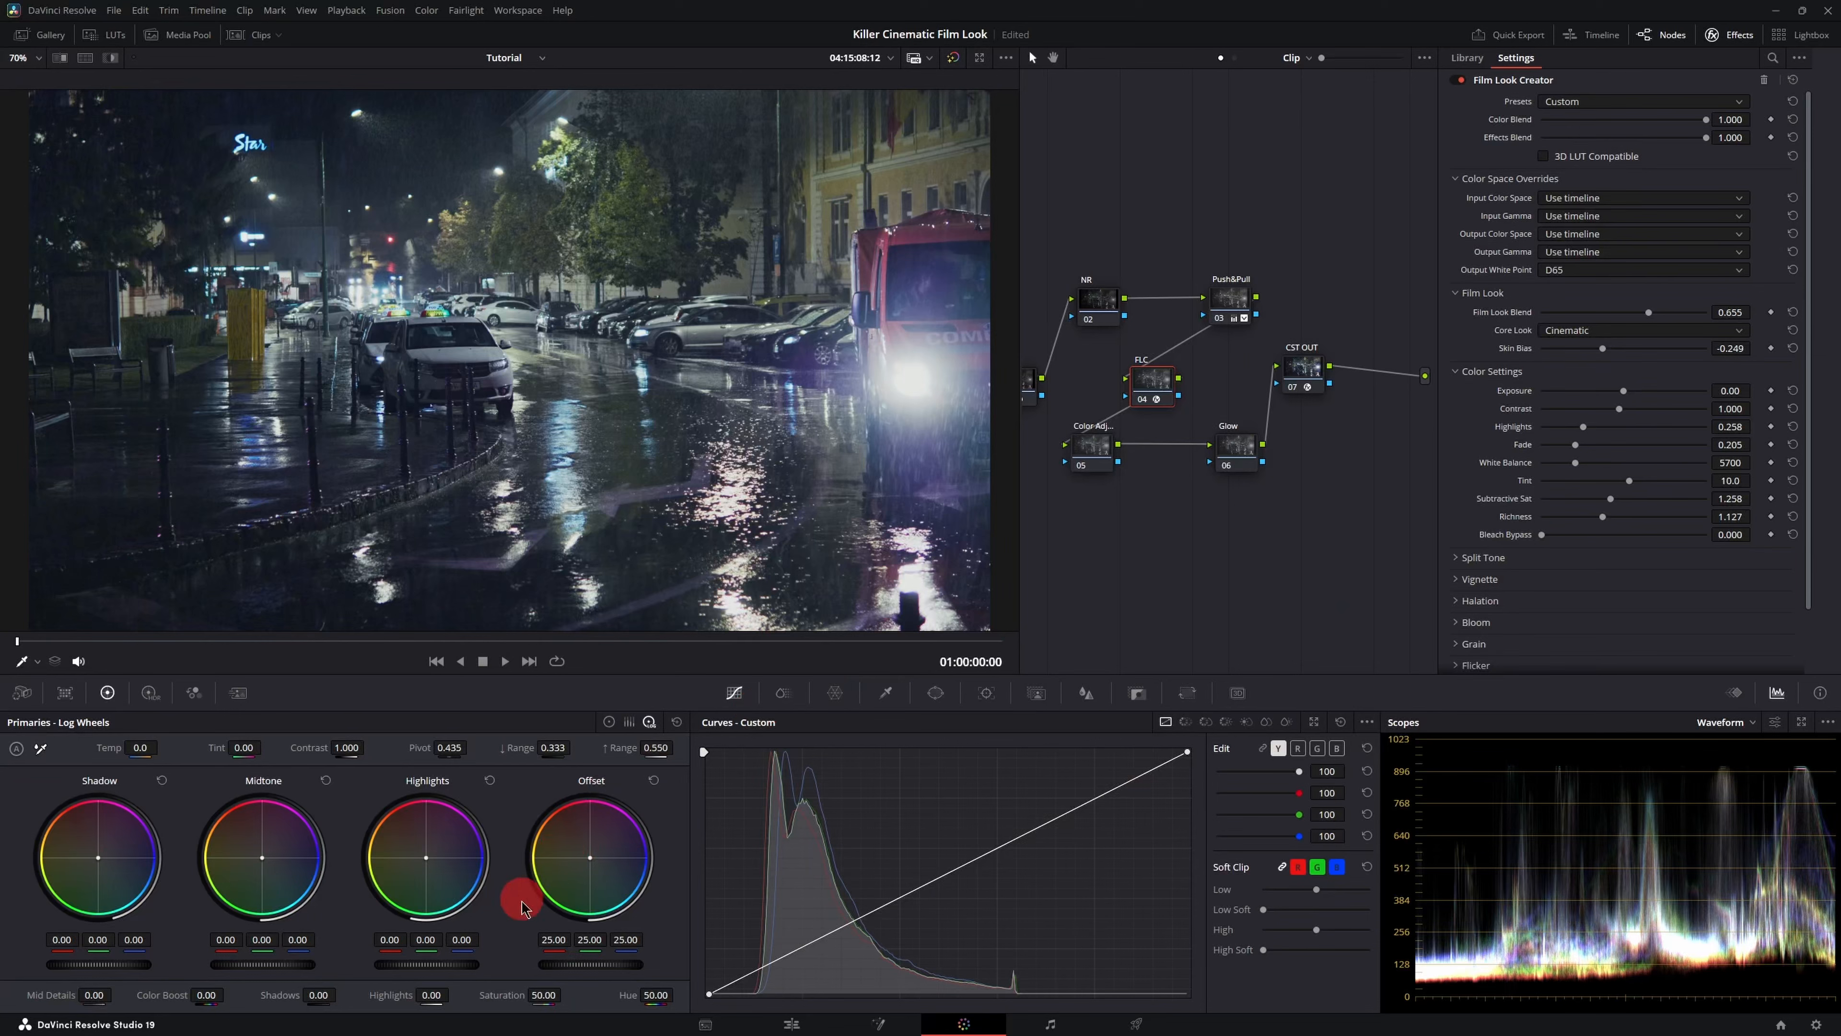
drag(537, 993, 1015, 968)
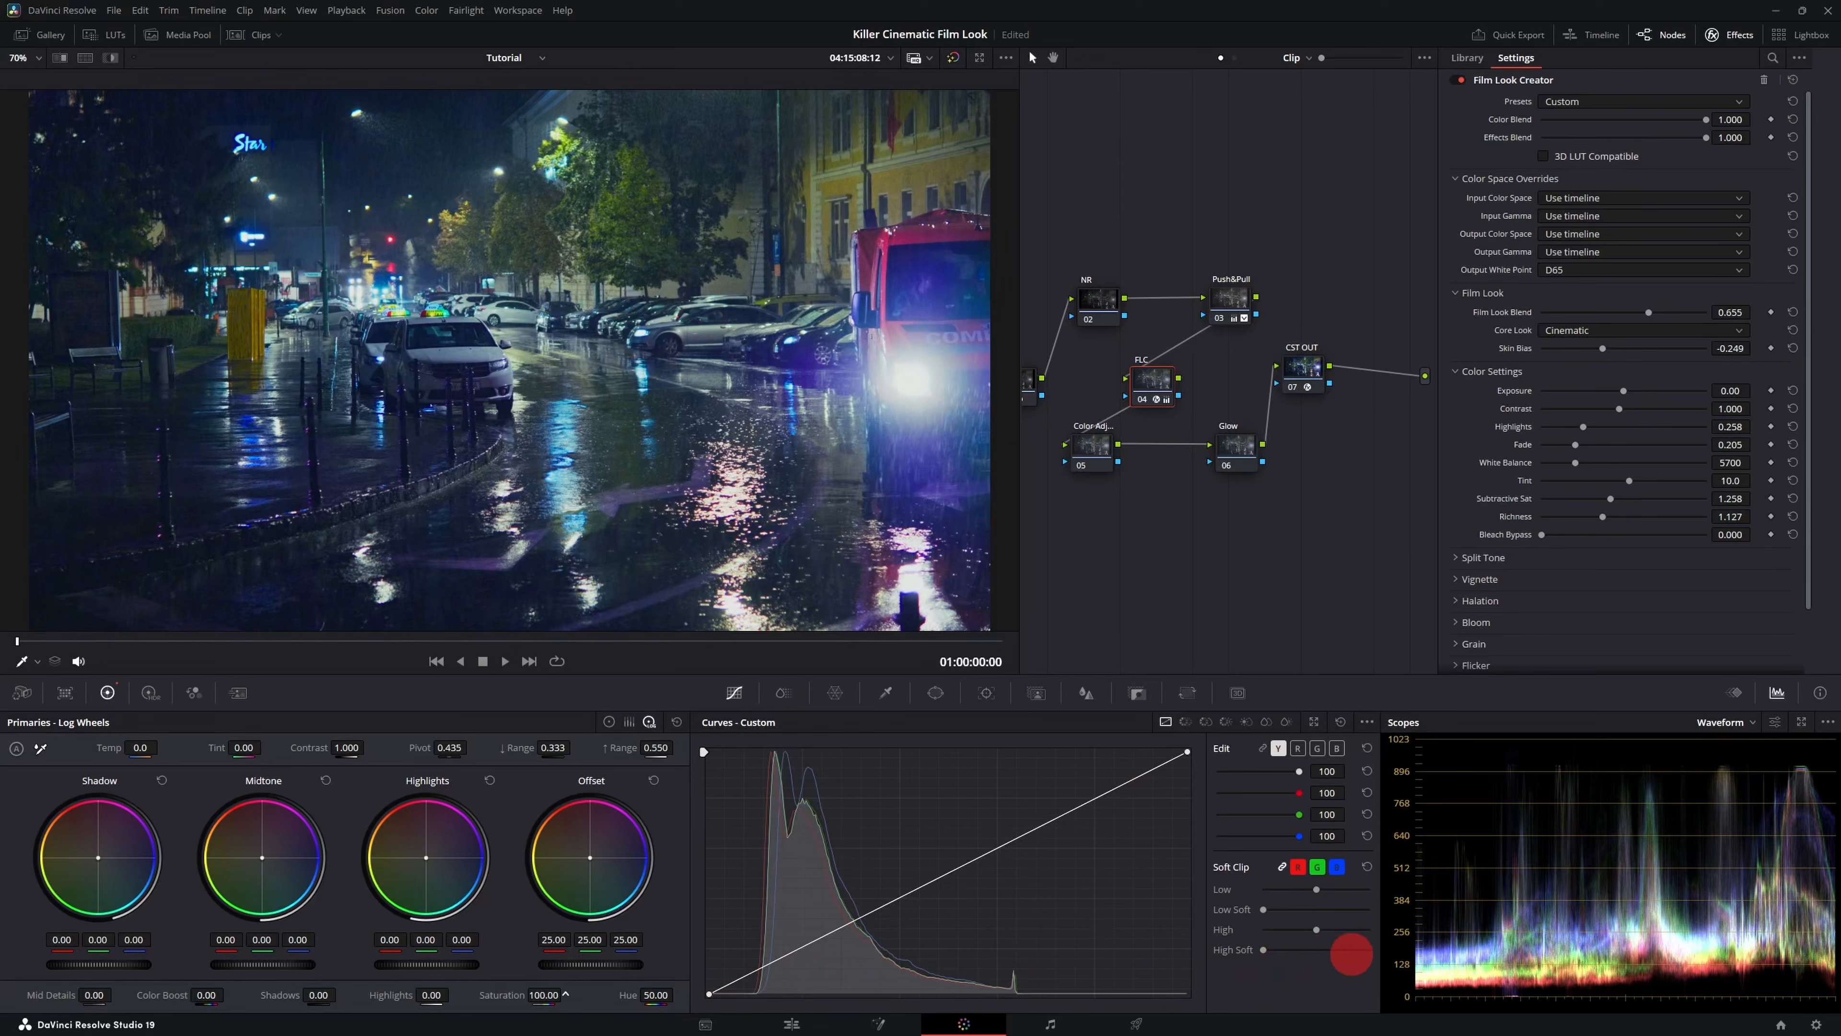
key(ctrl+z)
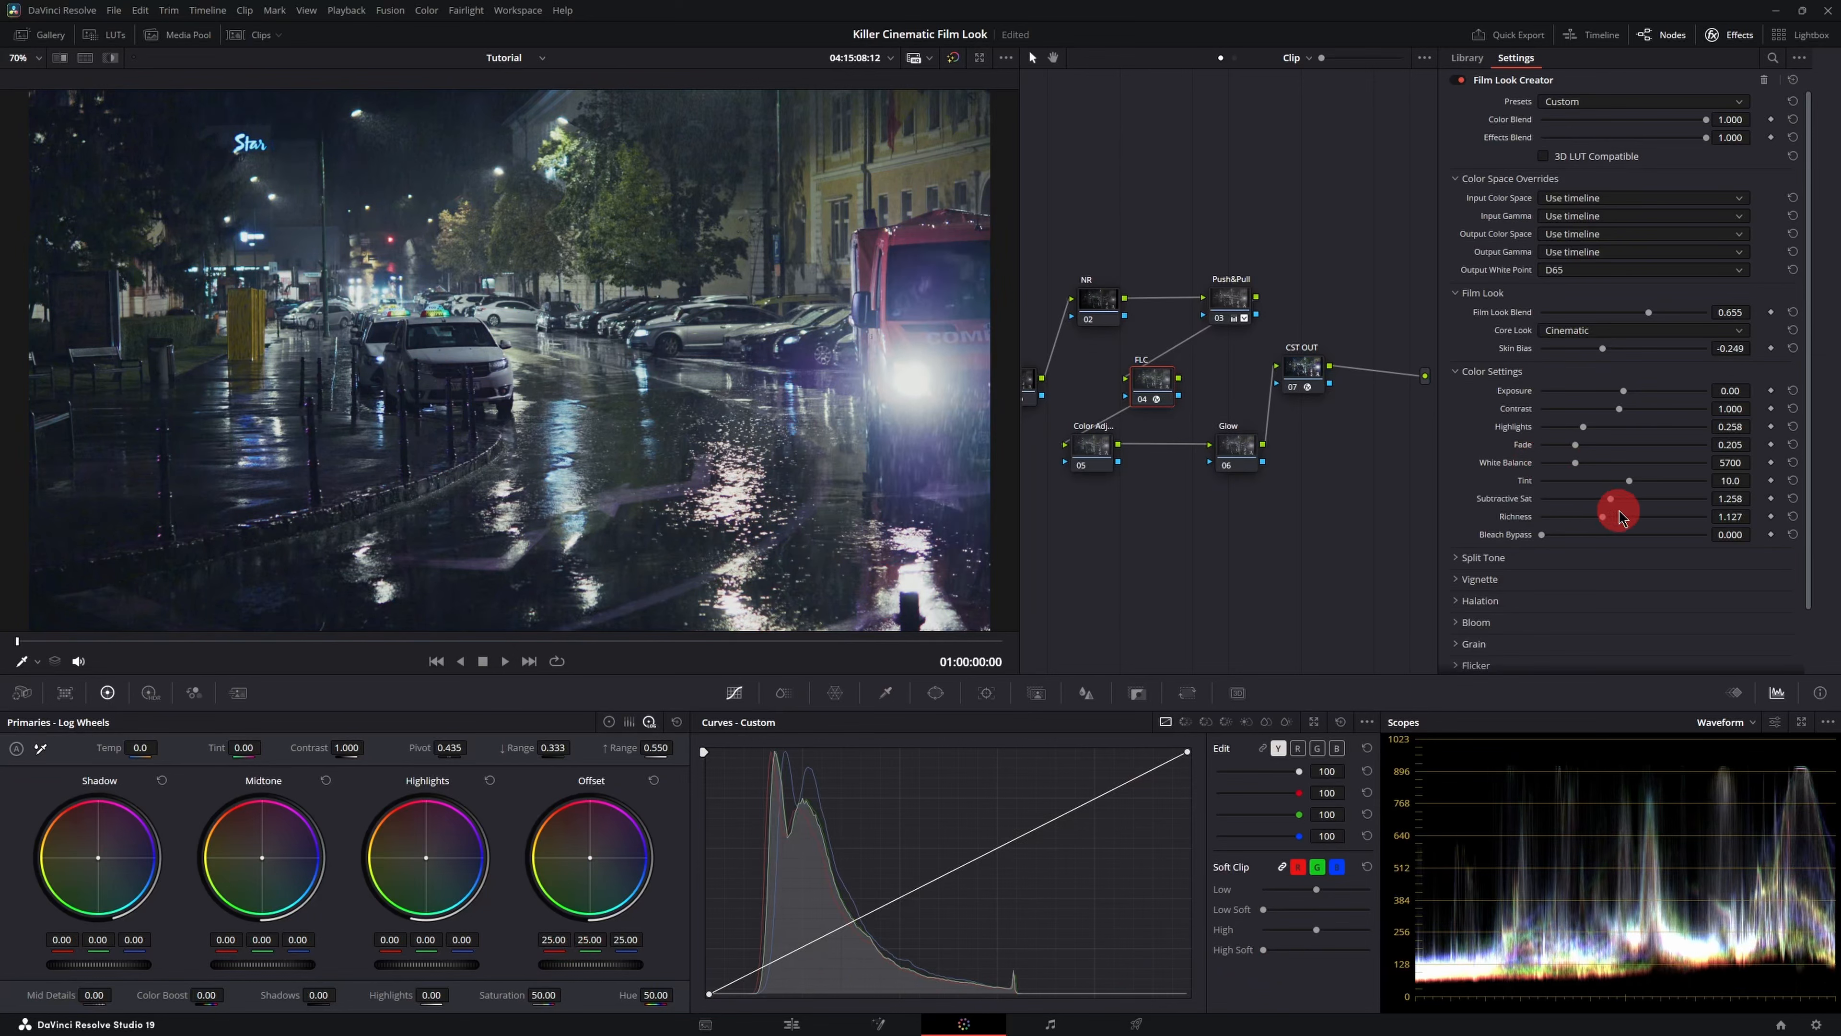
drag(1611, 499, 1631, 499)
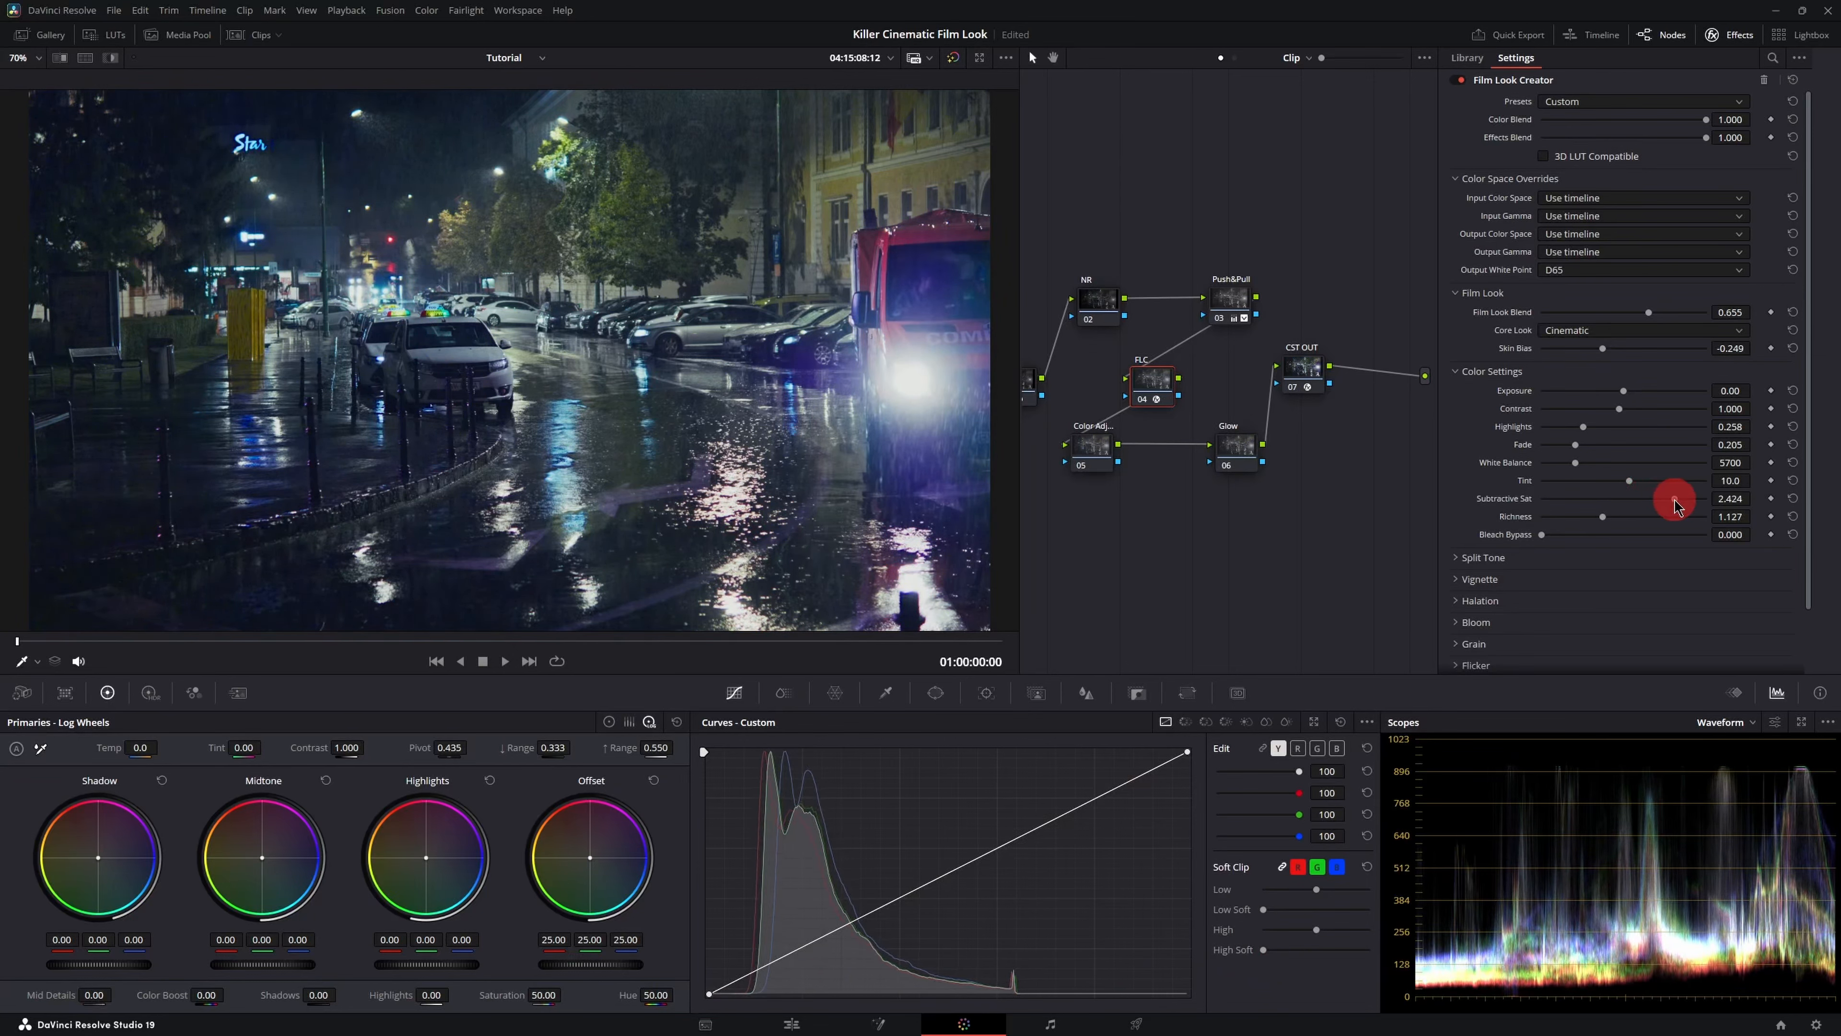
key(ctrl+z)
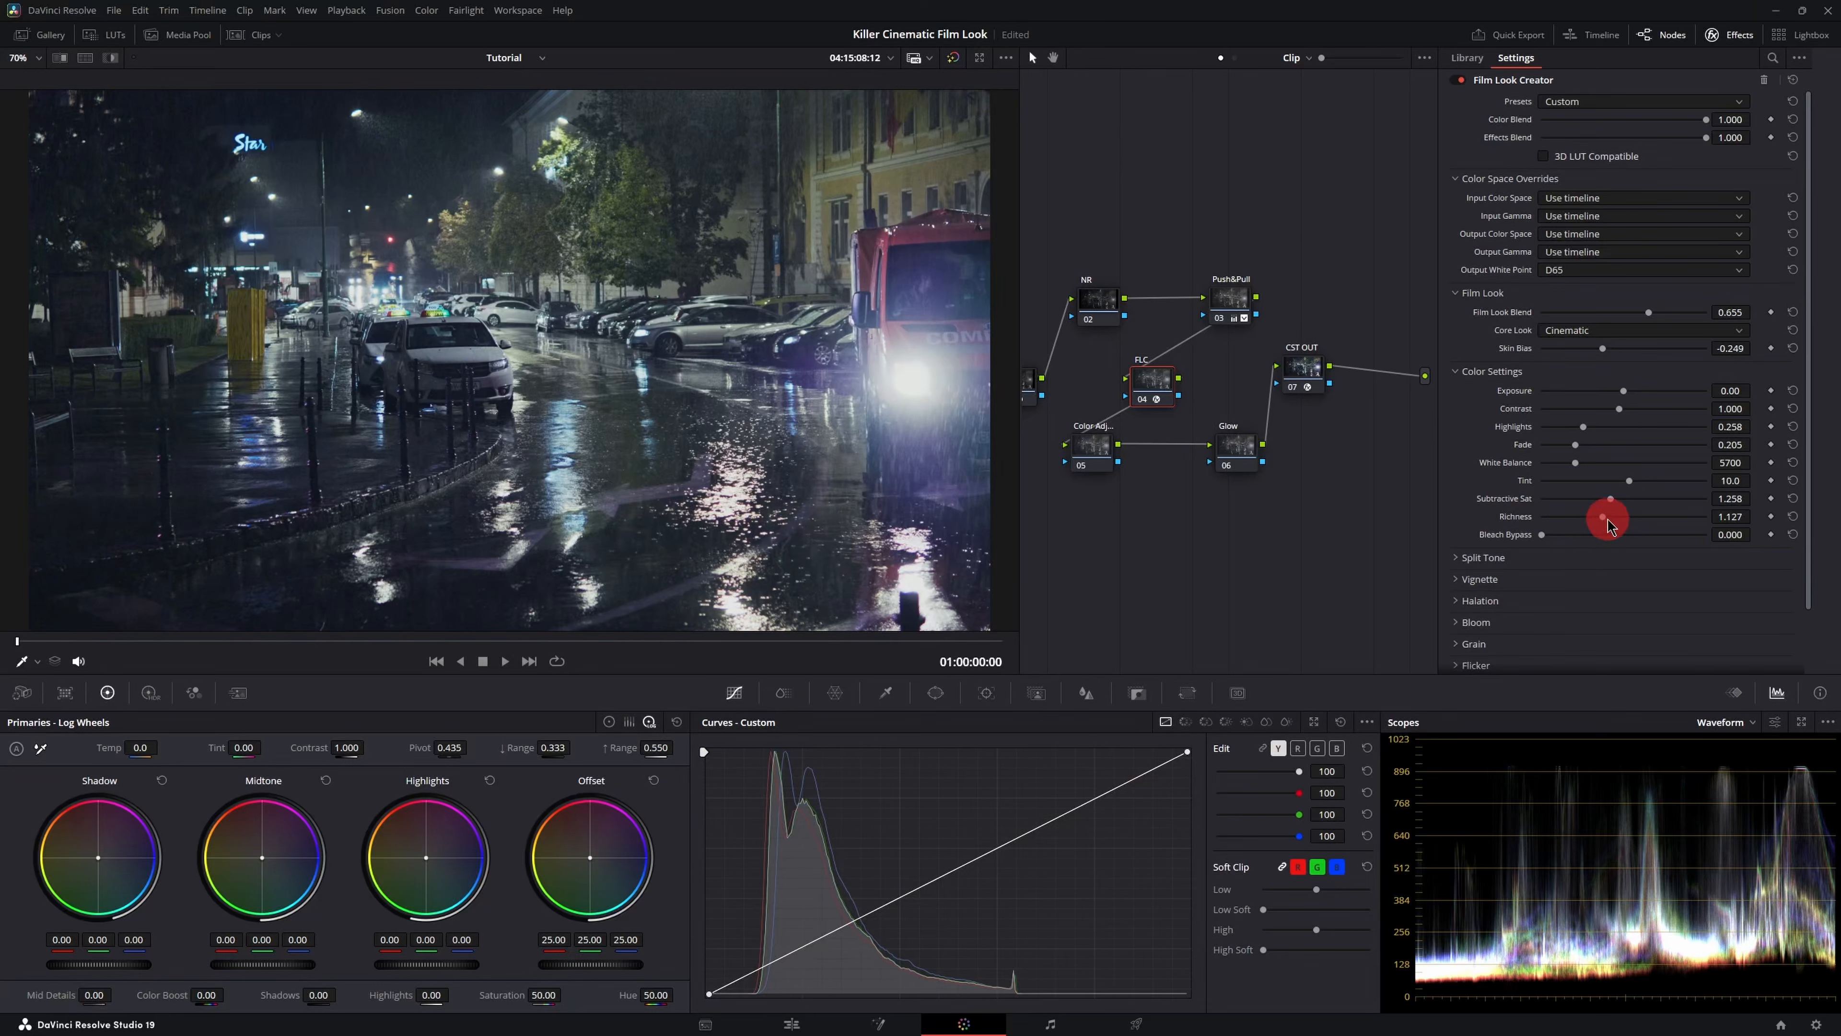
drag(1605, 520, 1710, 520)
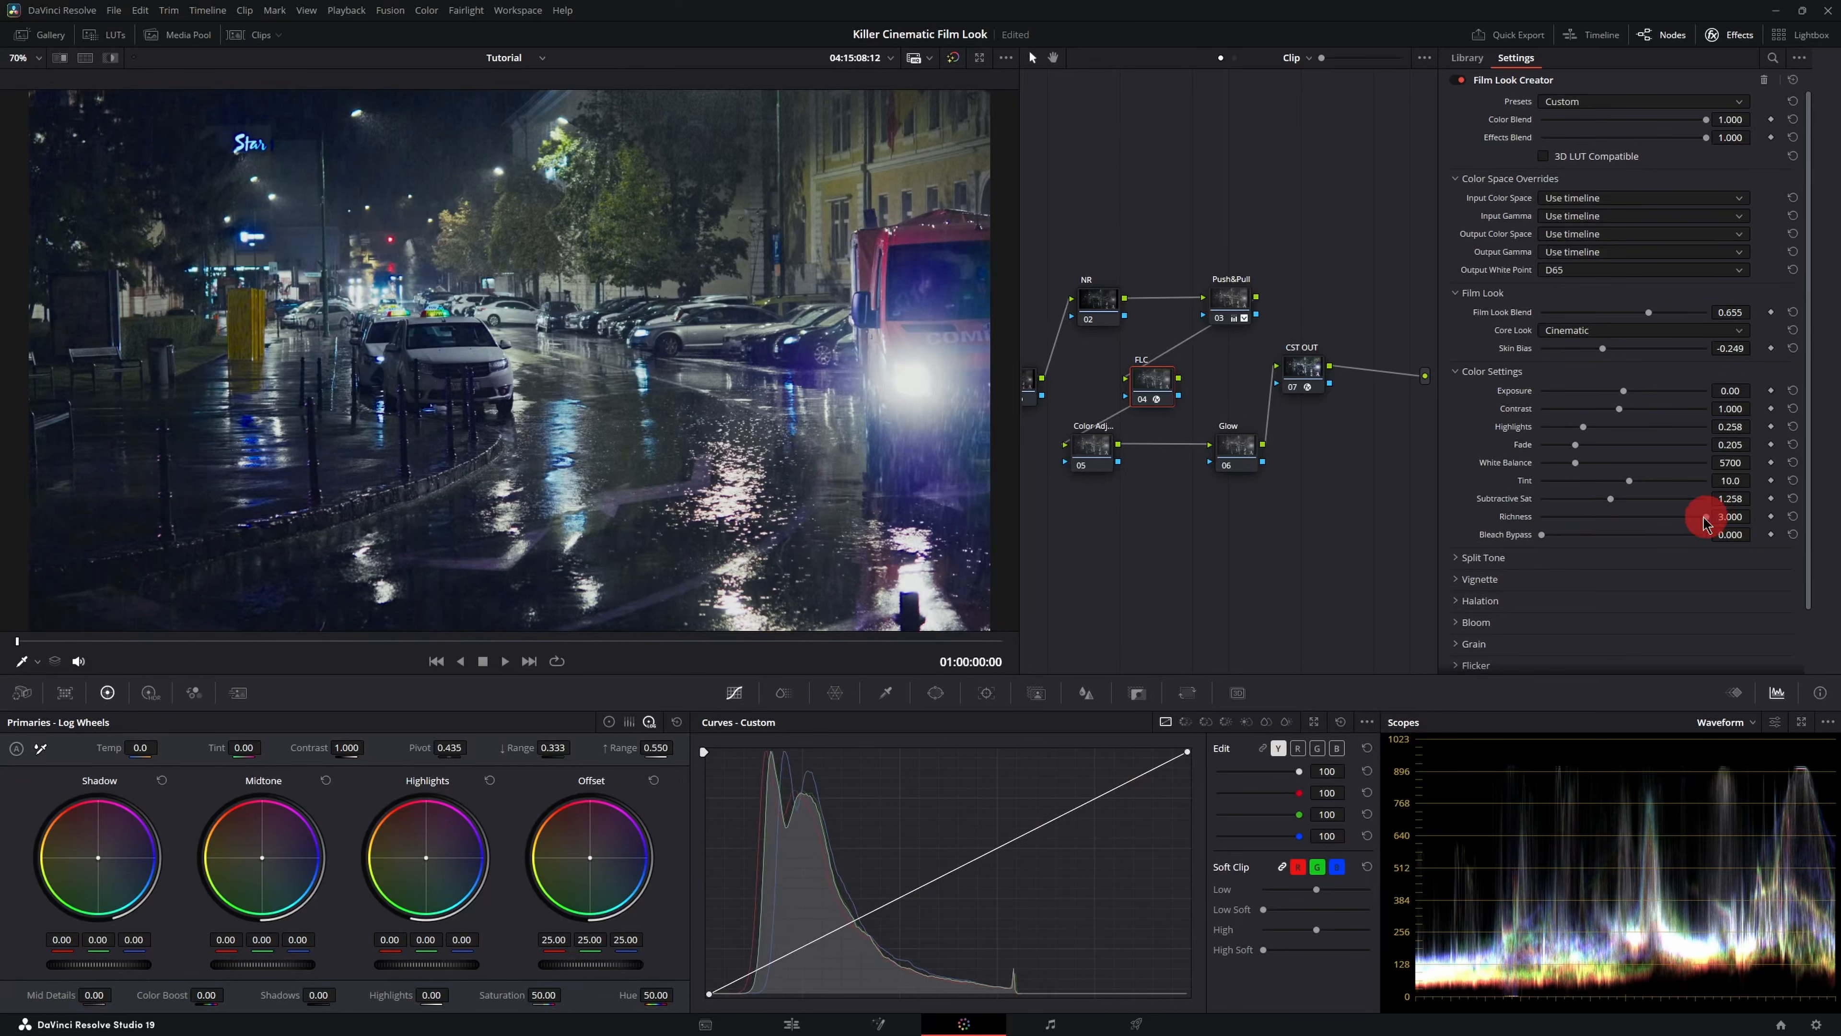
key(ctrl+z)
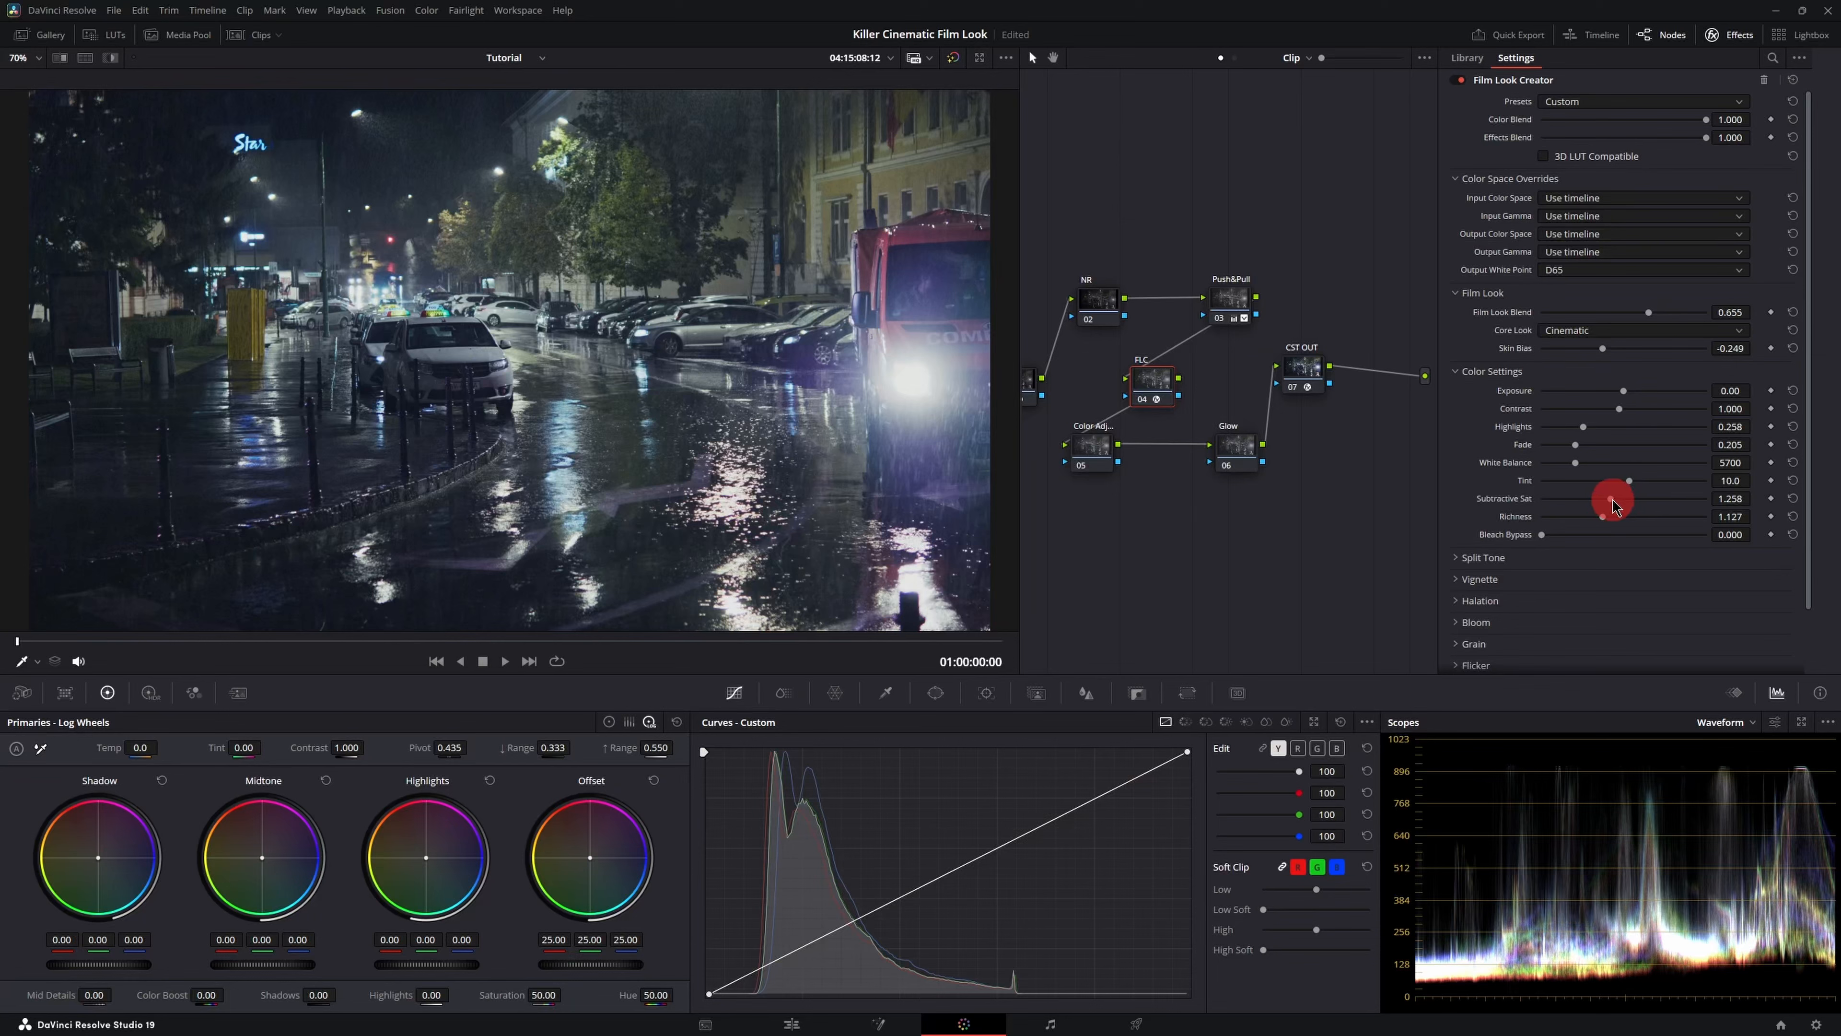
mouse_move(1612, 500)
mouse_down()
mouse_move(1643, 502)
mouse_move(1608, 517)
mouse_move(1640, 524)
mouse_up()
drag(1542, 541, 1697, 538)
double_click(1697, 538)
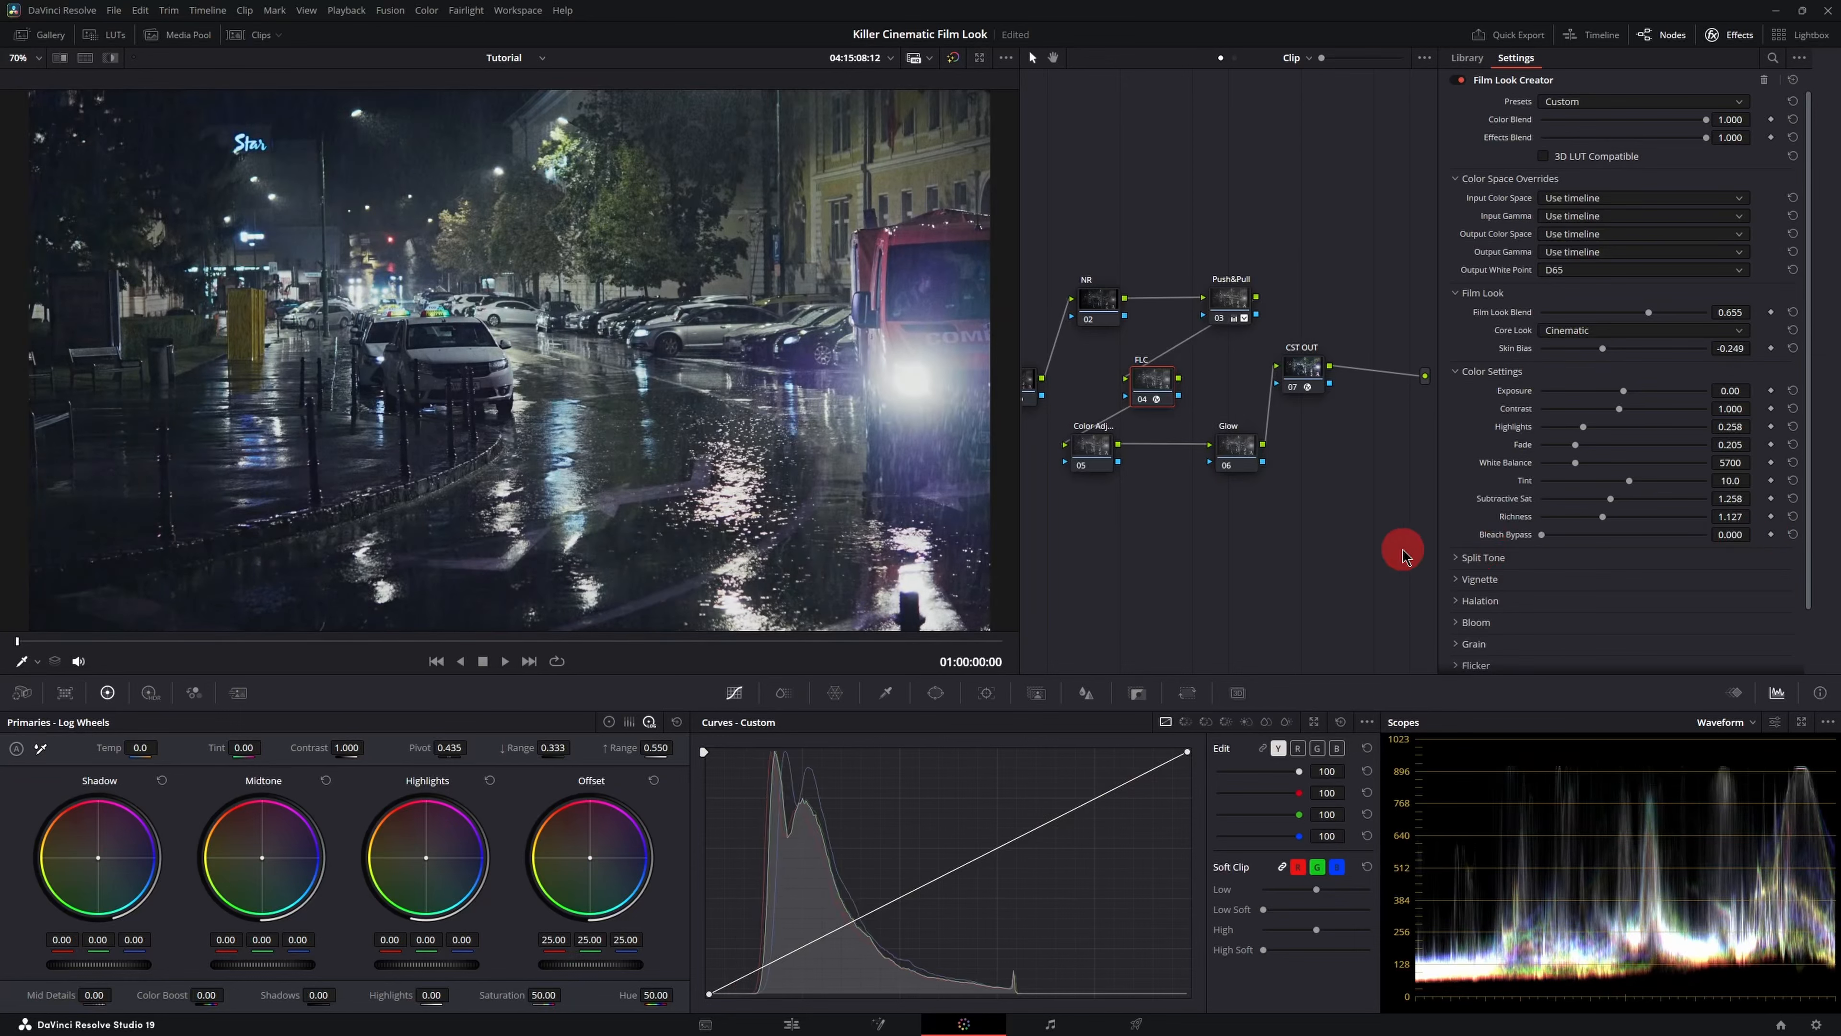
- Expand the Split Tone section, enable Split Tone and set its Amount to 1.000
click(1459, 557)
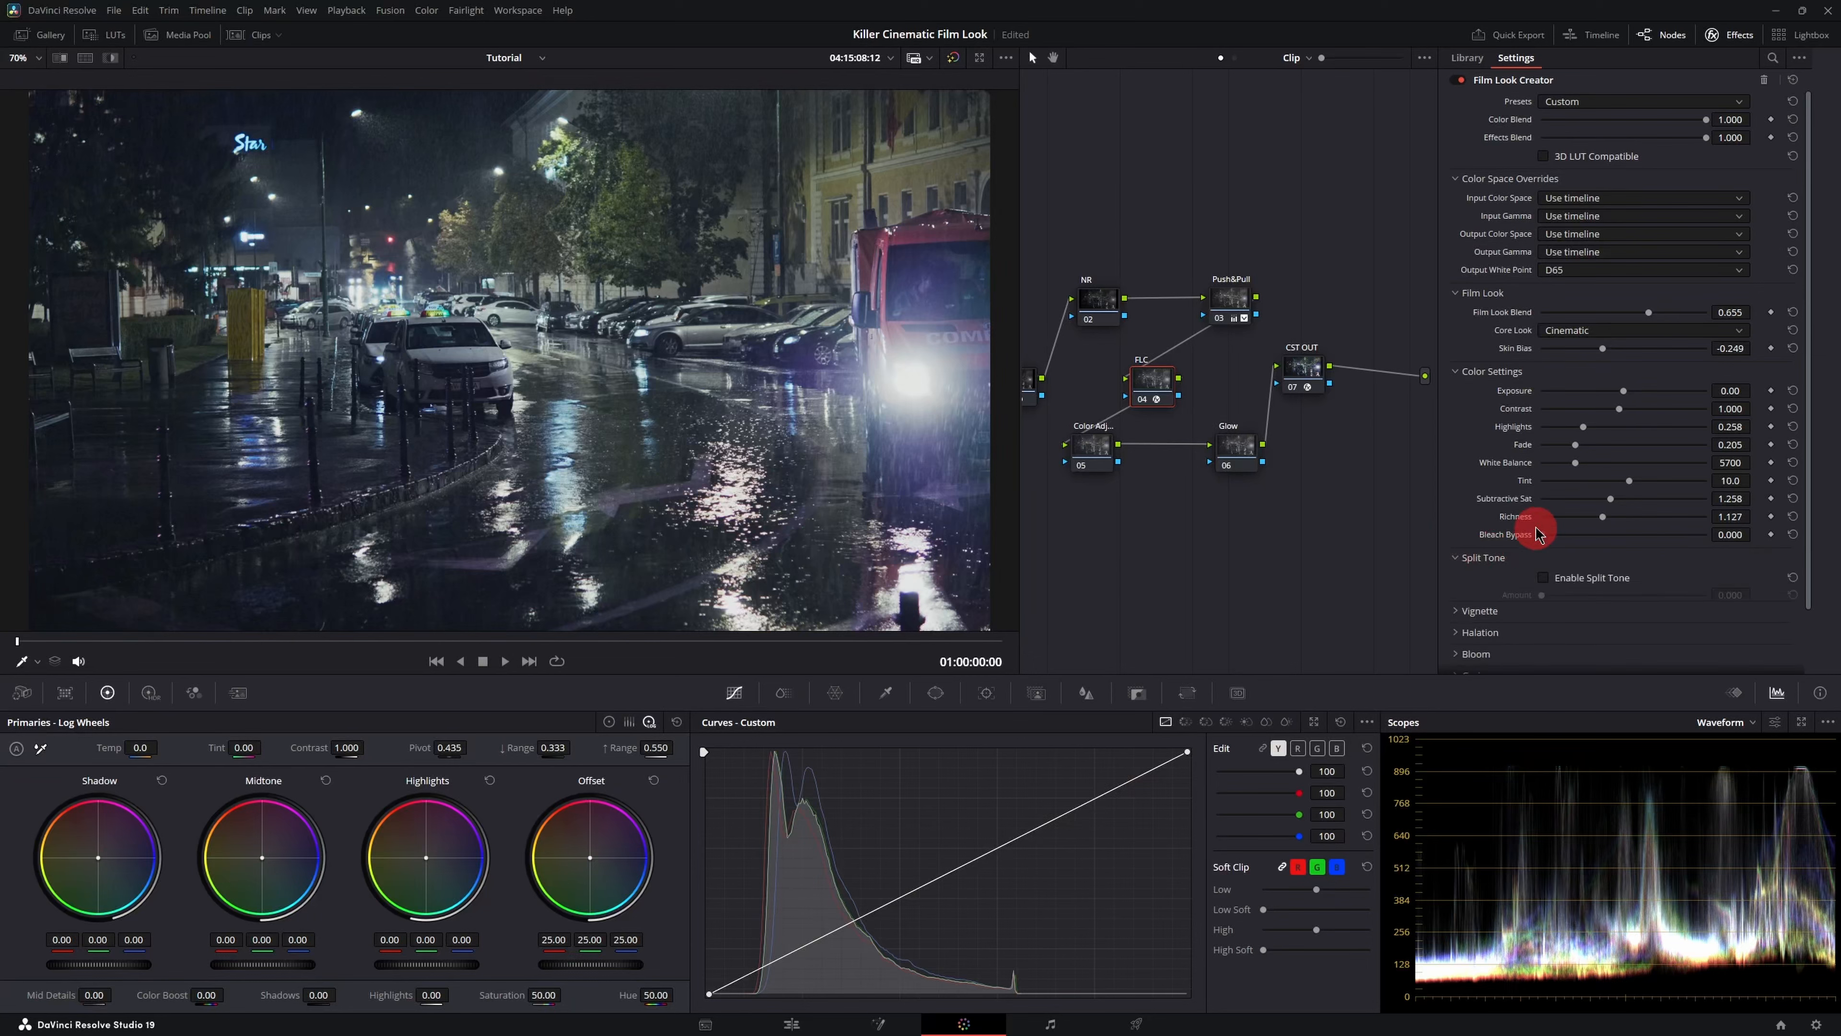
double_click(1549, 517)
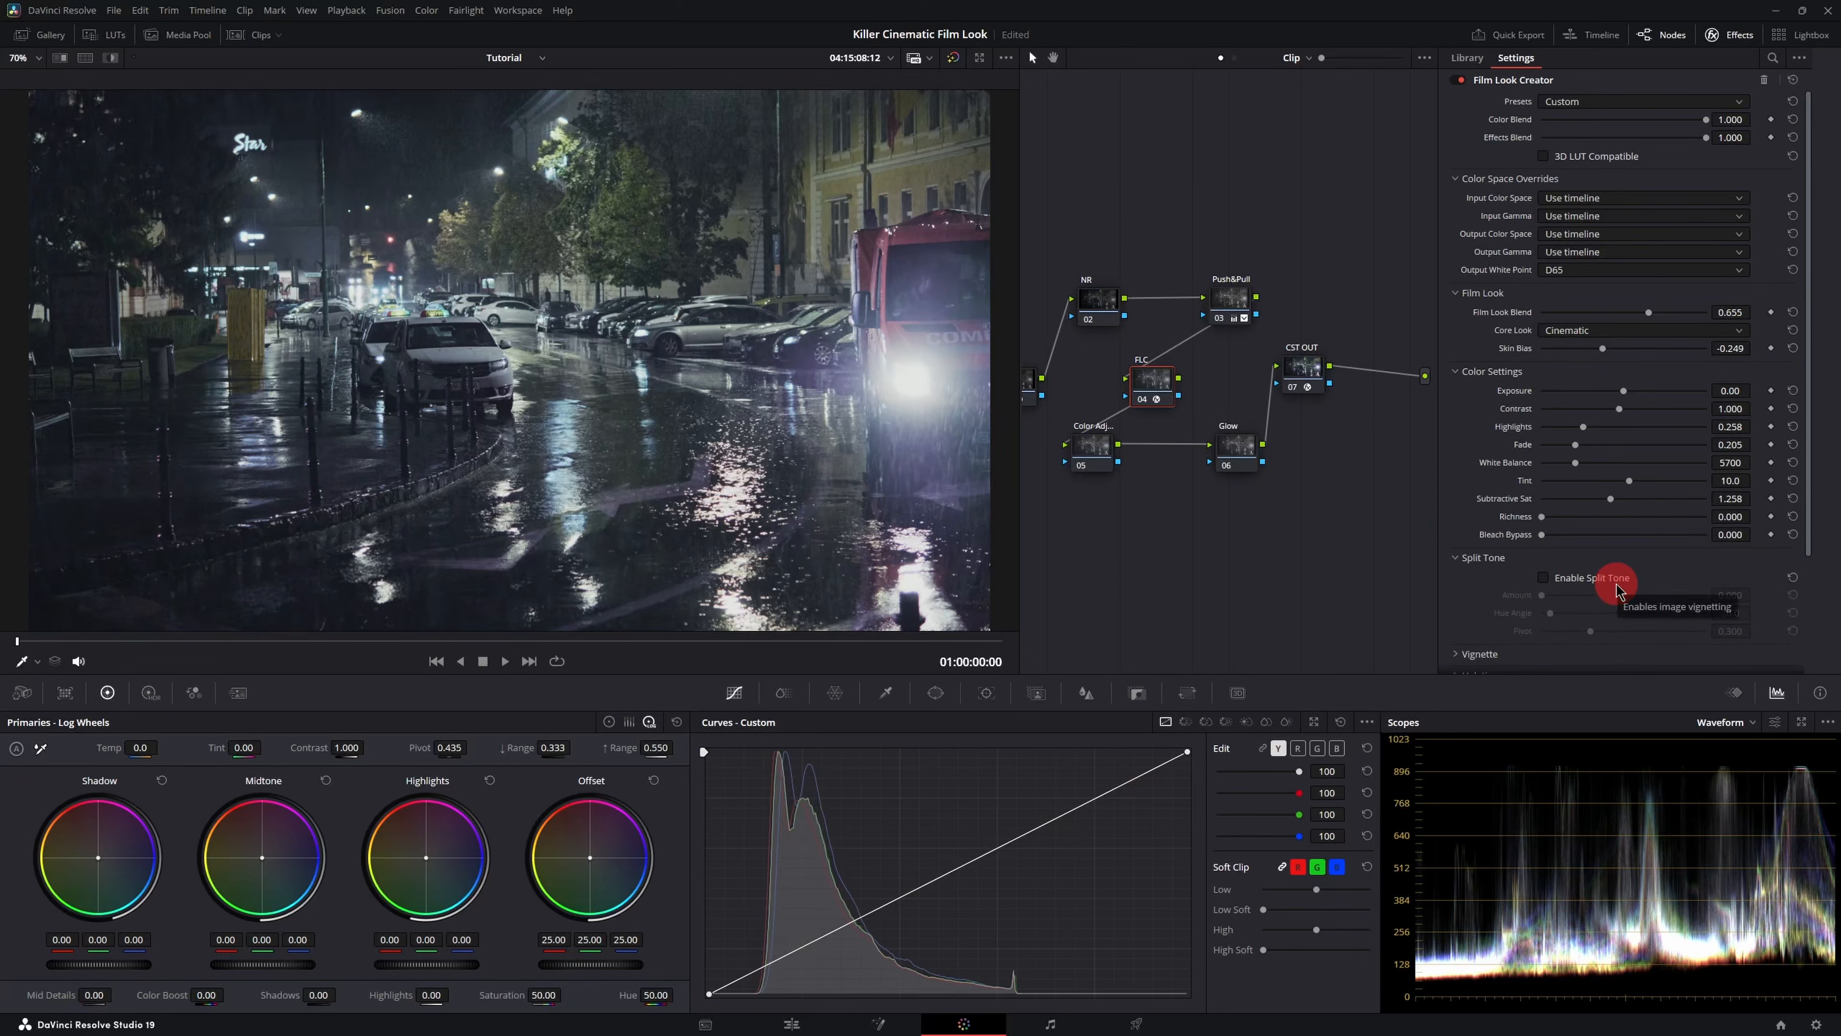
key(ctrl+z)
click(1544, 578)
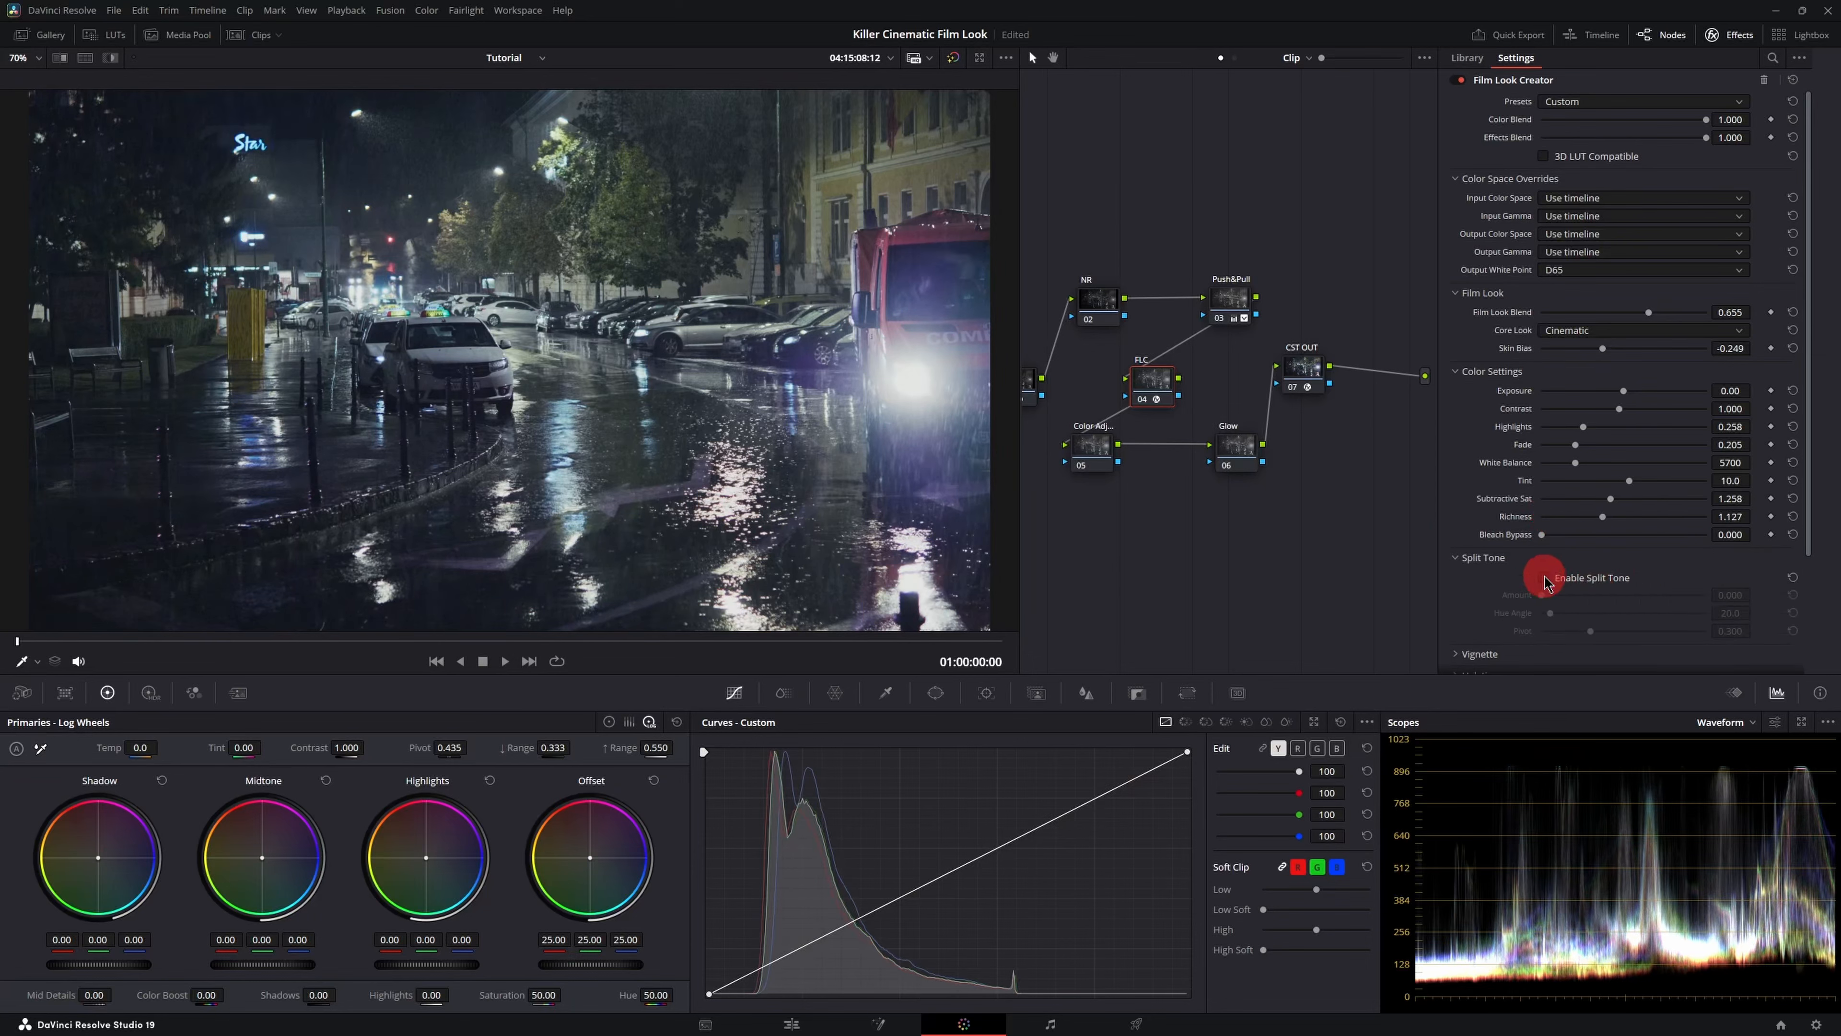
drag(1544, 595, 1726, 536)
scroll(1725, 535, down, 1)
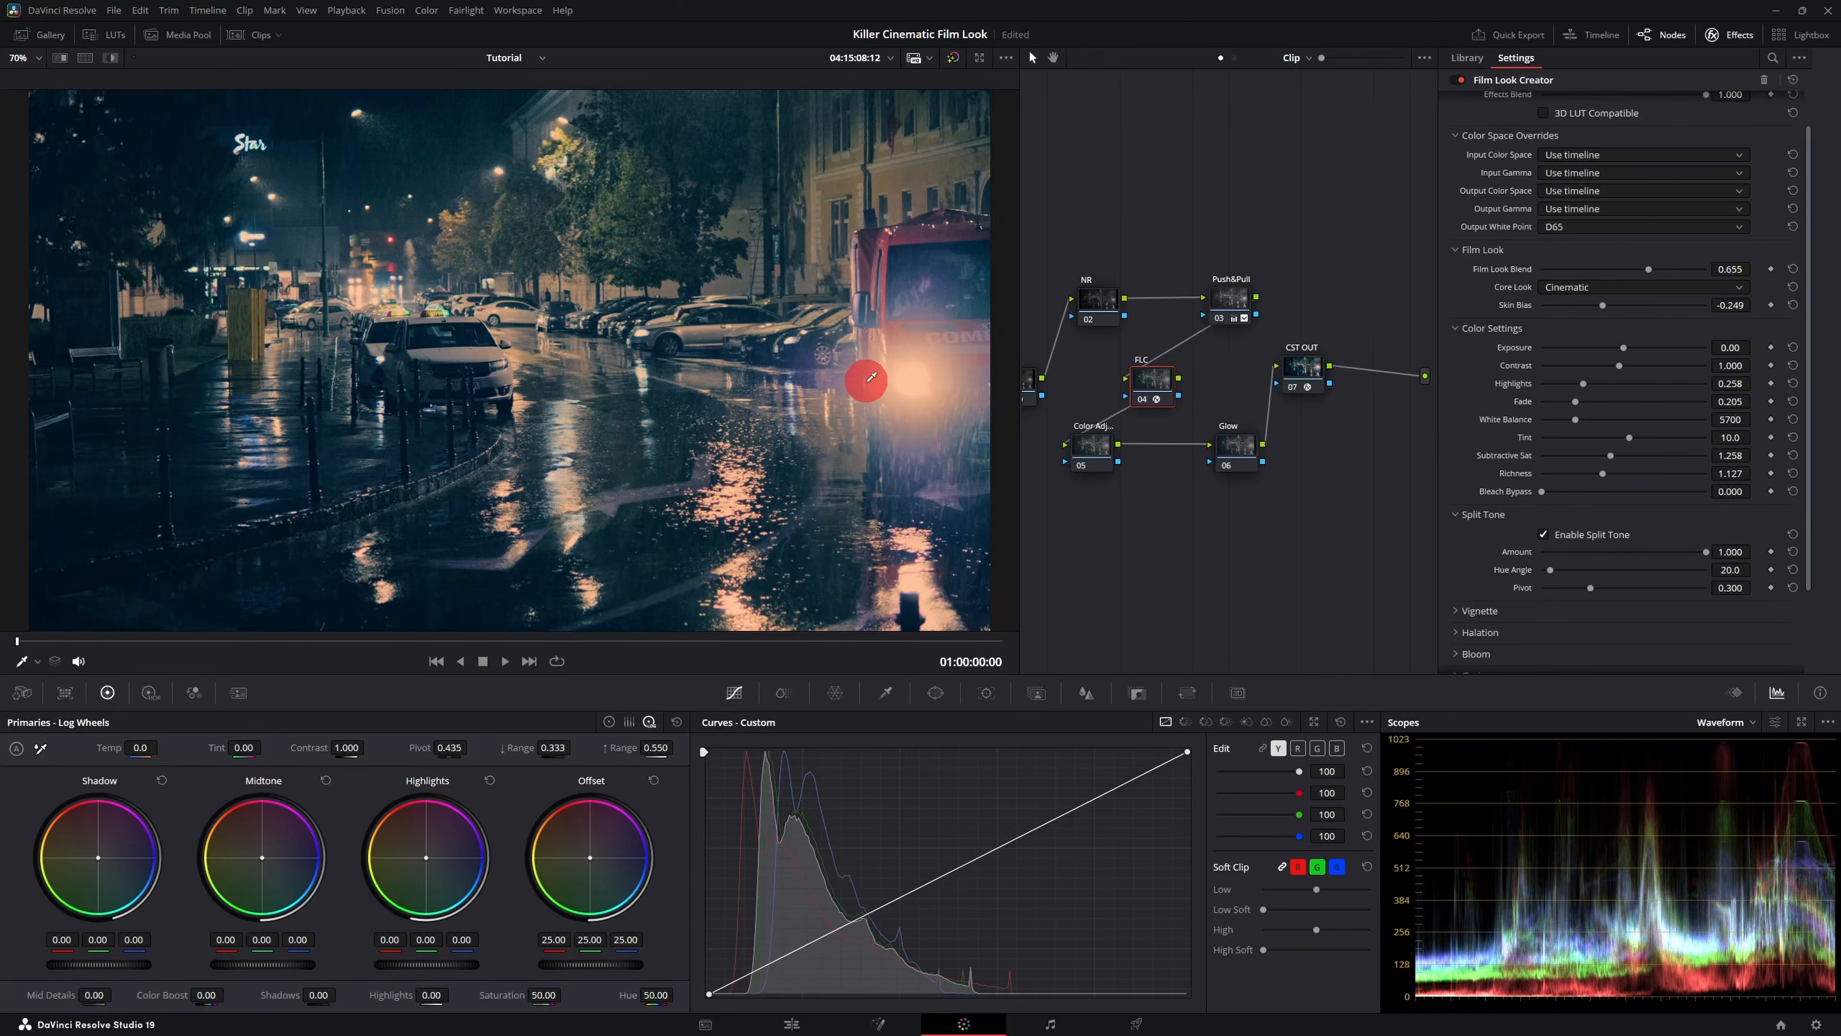
- Pop out the scopes and set the split tone Hue Angle to 59.7
click(1803, 727)
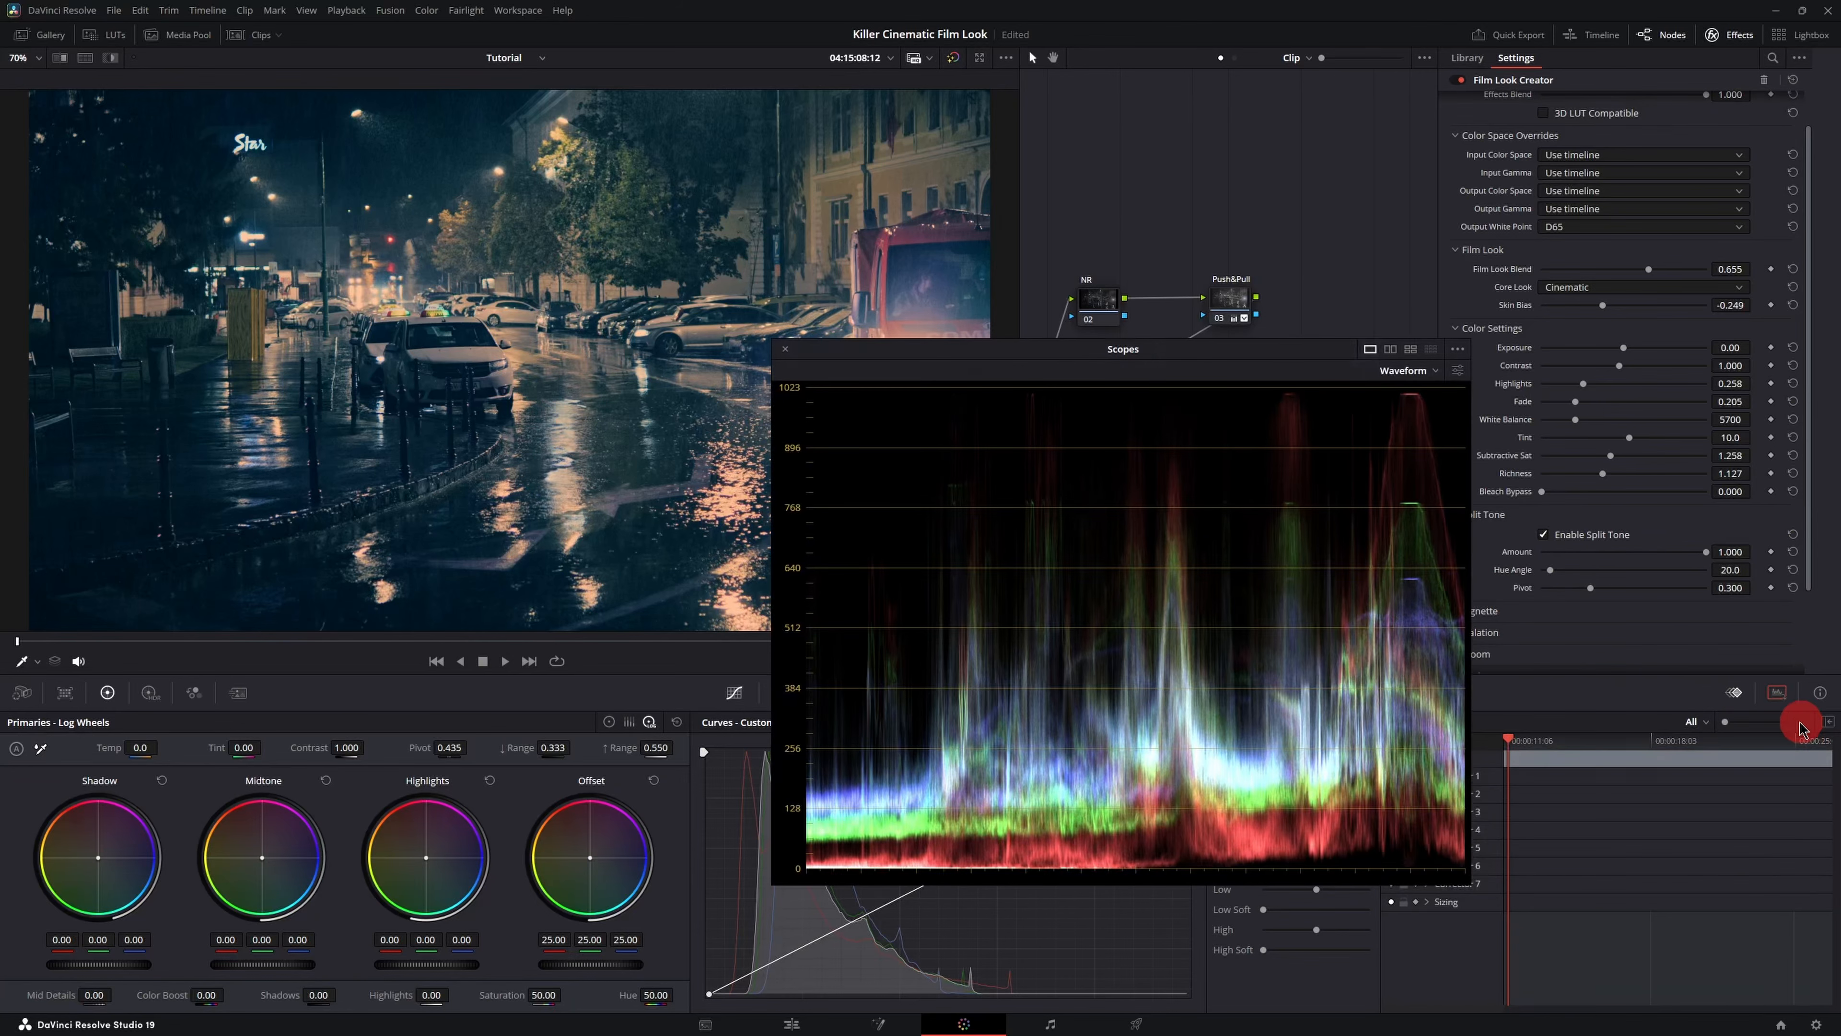
drag(1184, 375, 1060, 479)
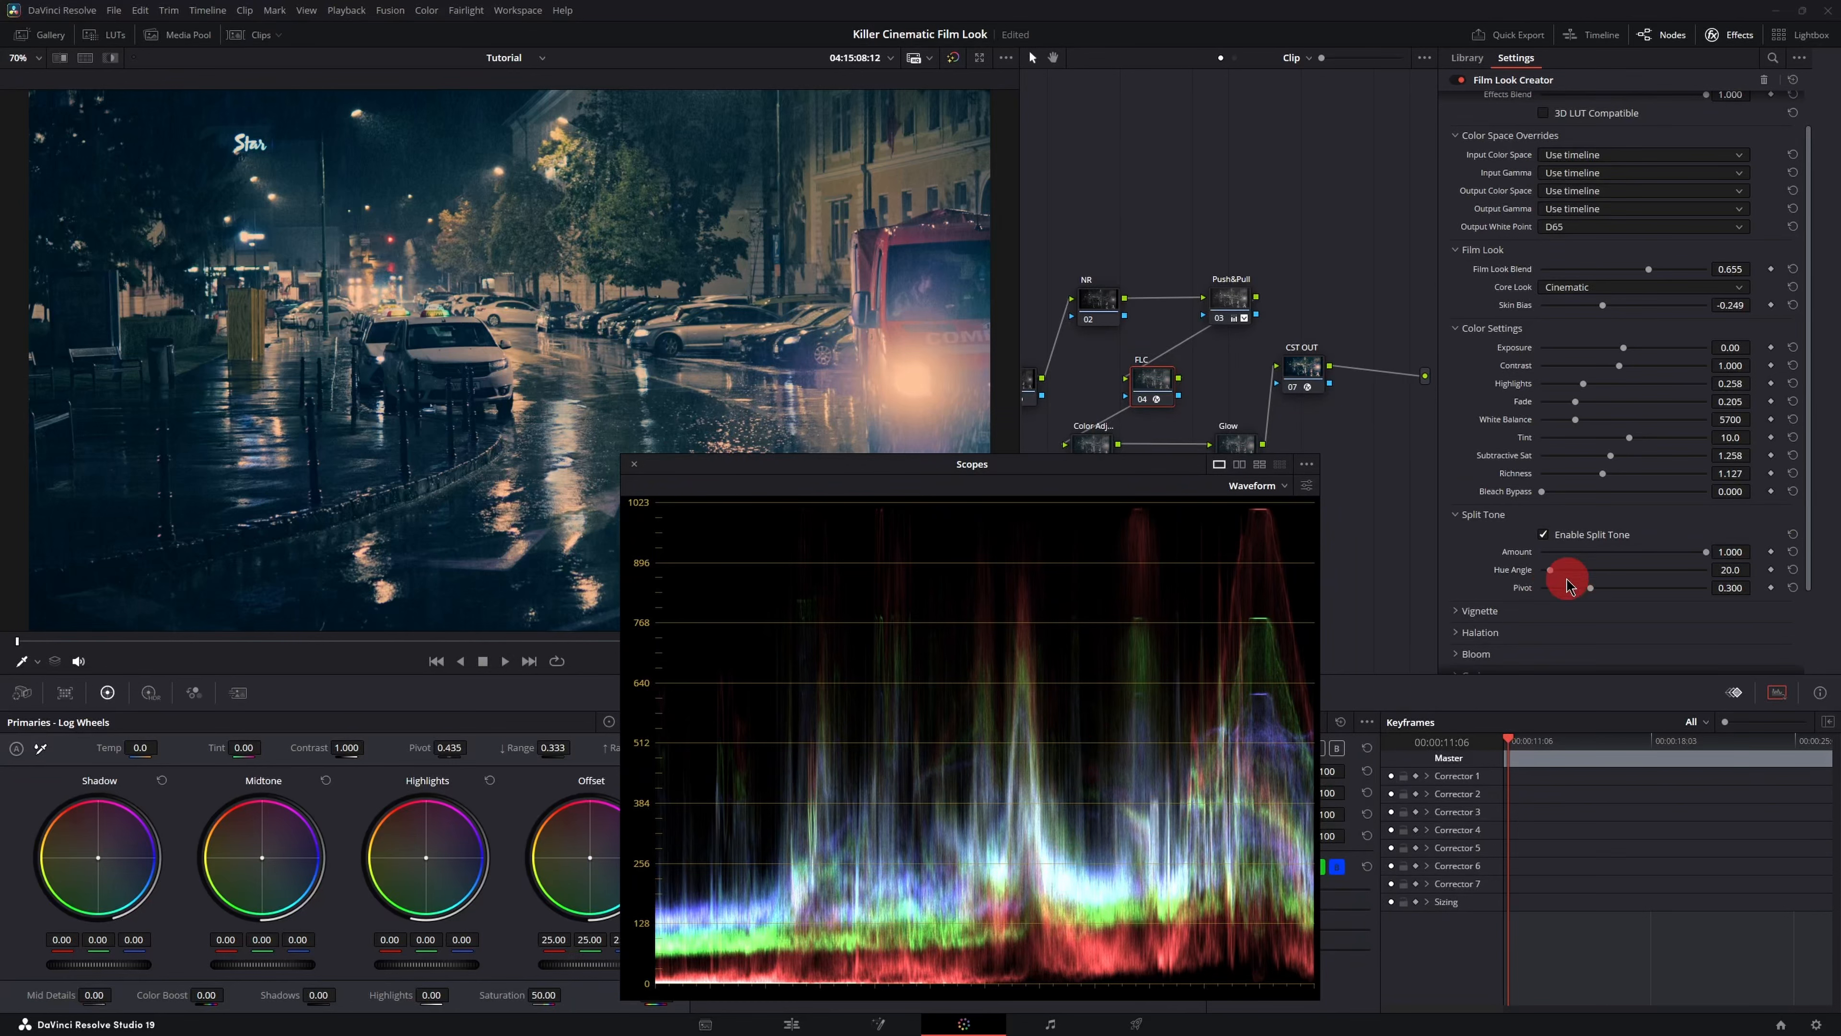
mouse_move(1552, 577)
mouse_down()
mouse_move(1535, 574)
mouse_move(1724, 577)
mouse_move(1572, 577)
mouse_up()
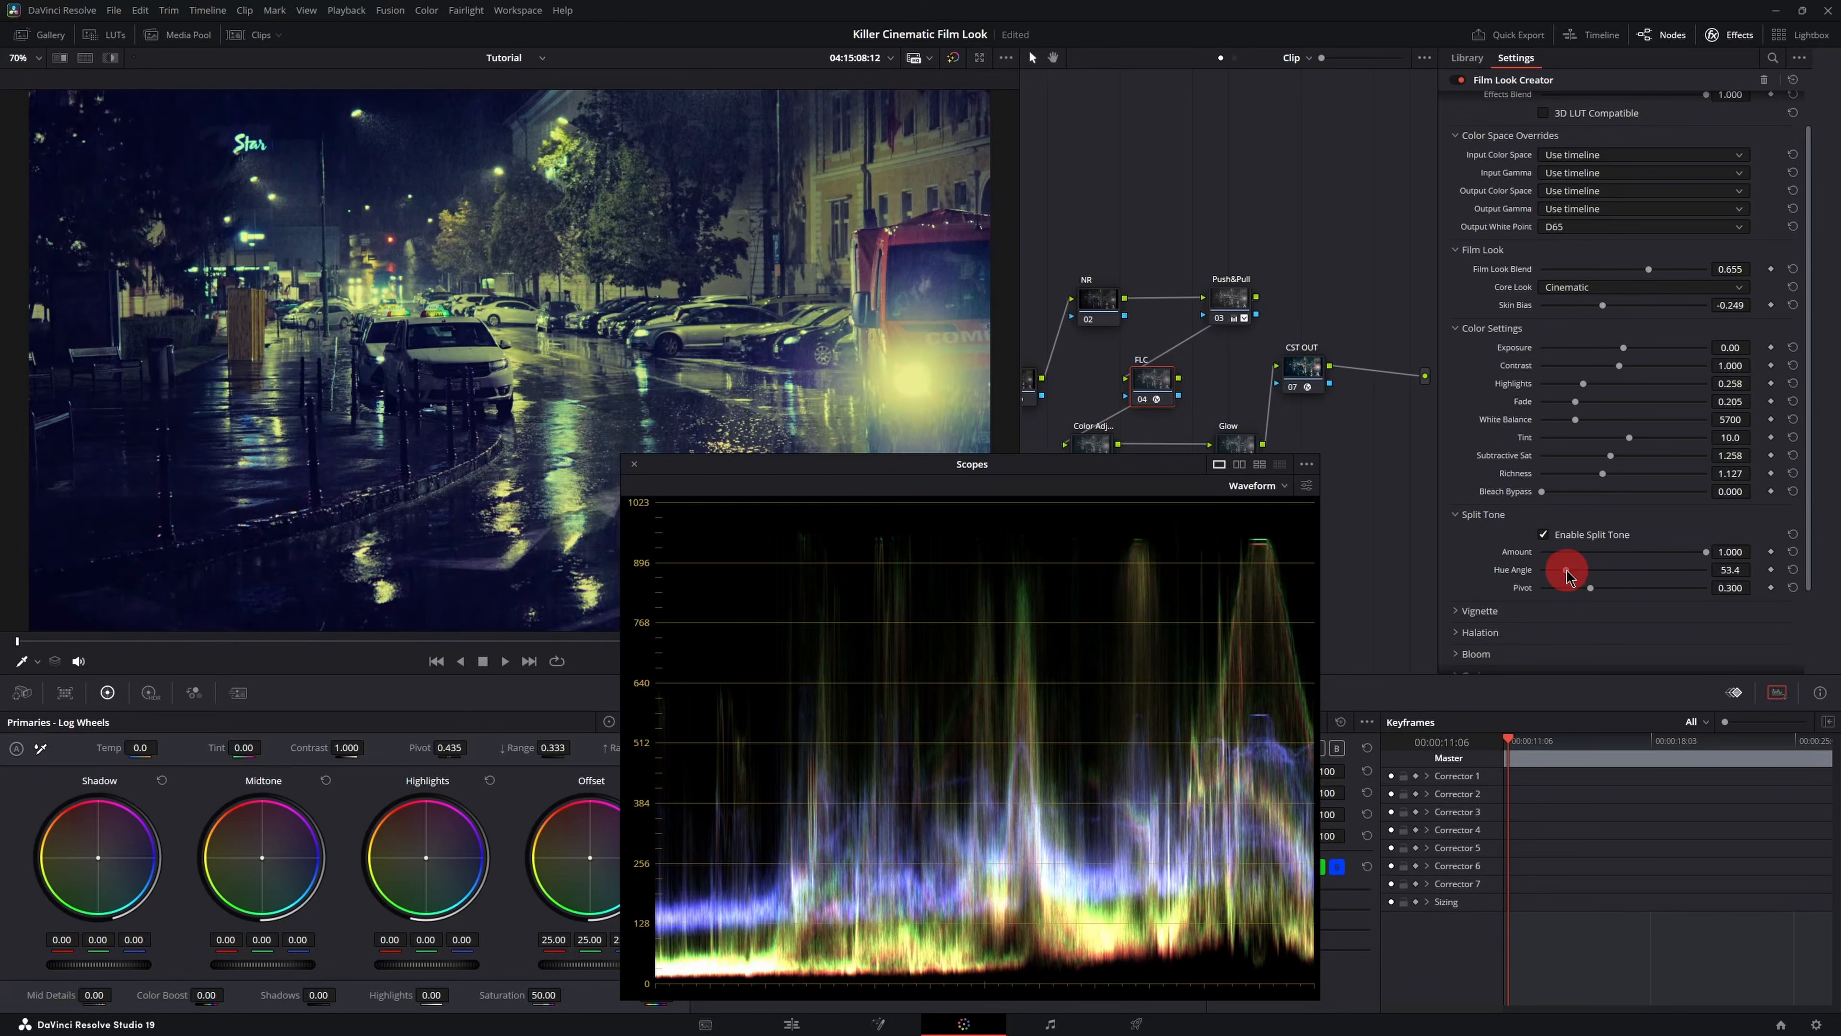
drag(1565, 575, 1570, 568)
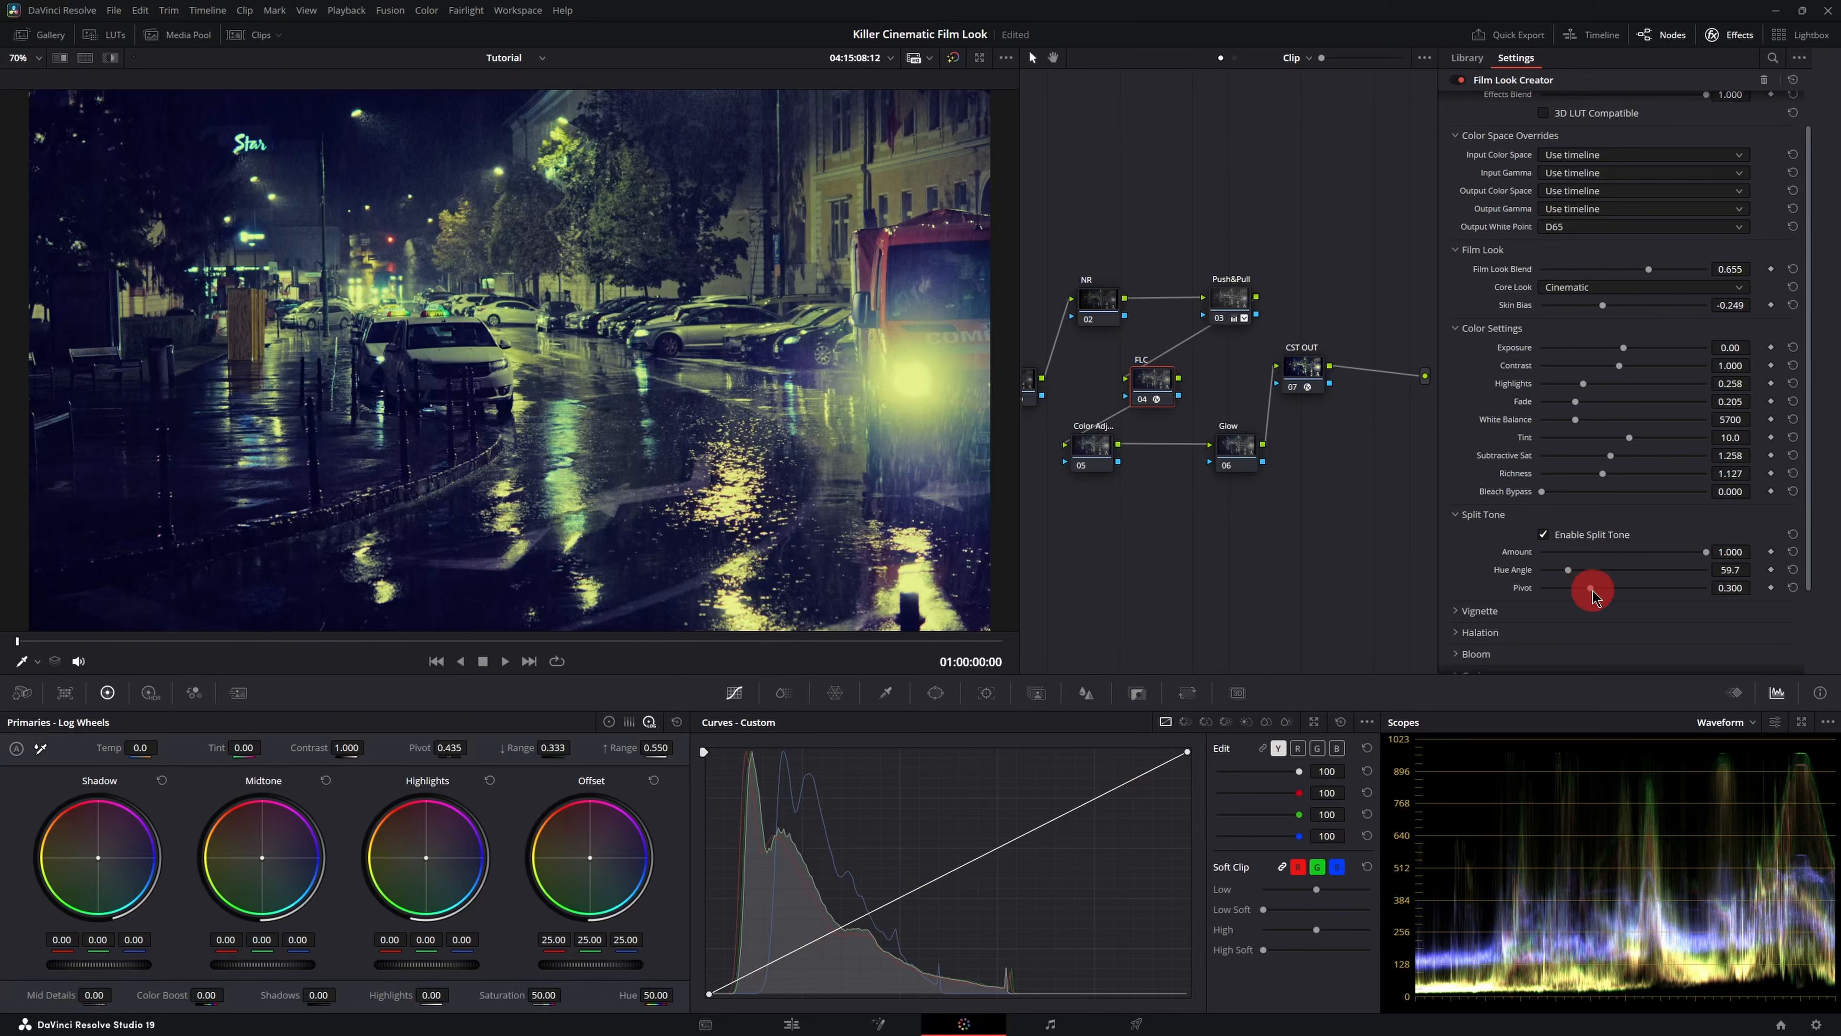
- Set the split tone Pivot to 0.284 and expand the Vignette section
drag(1589, 591, 1523, 590)
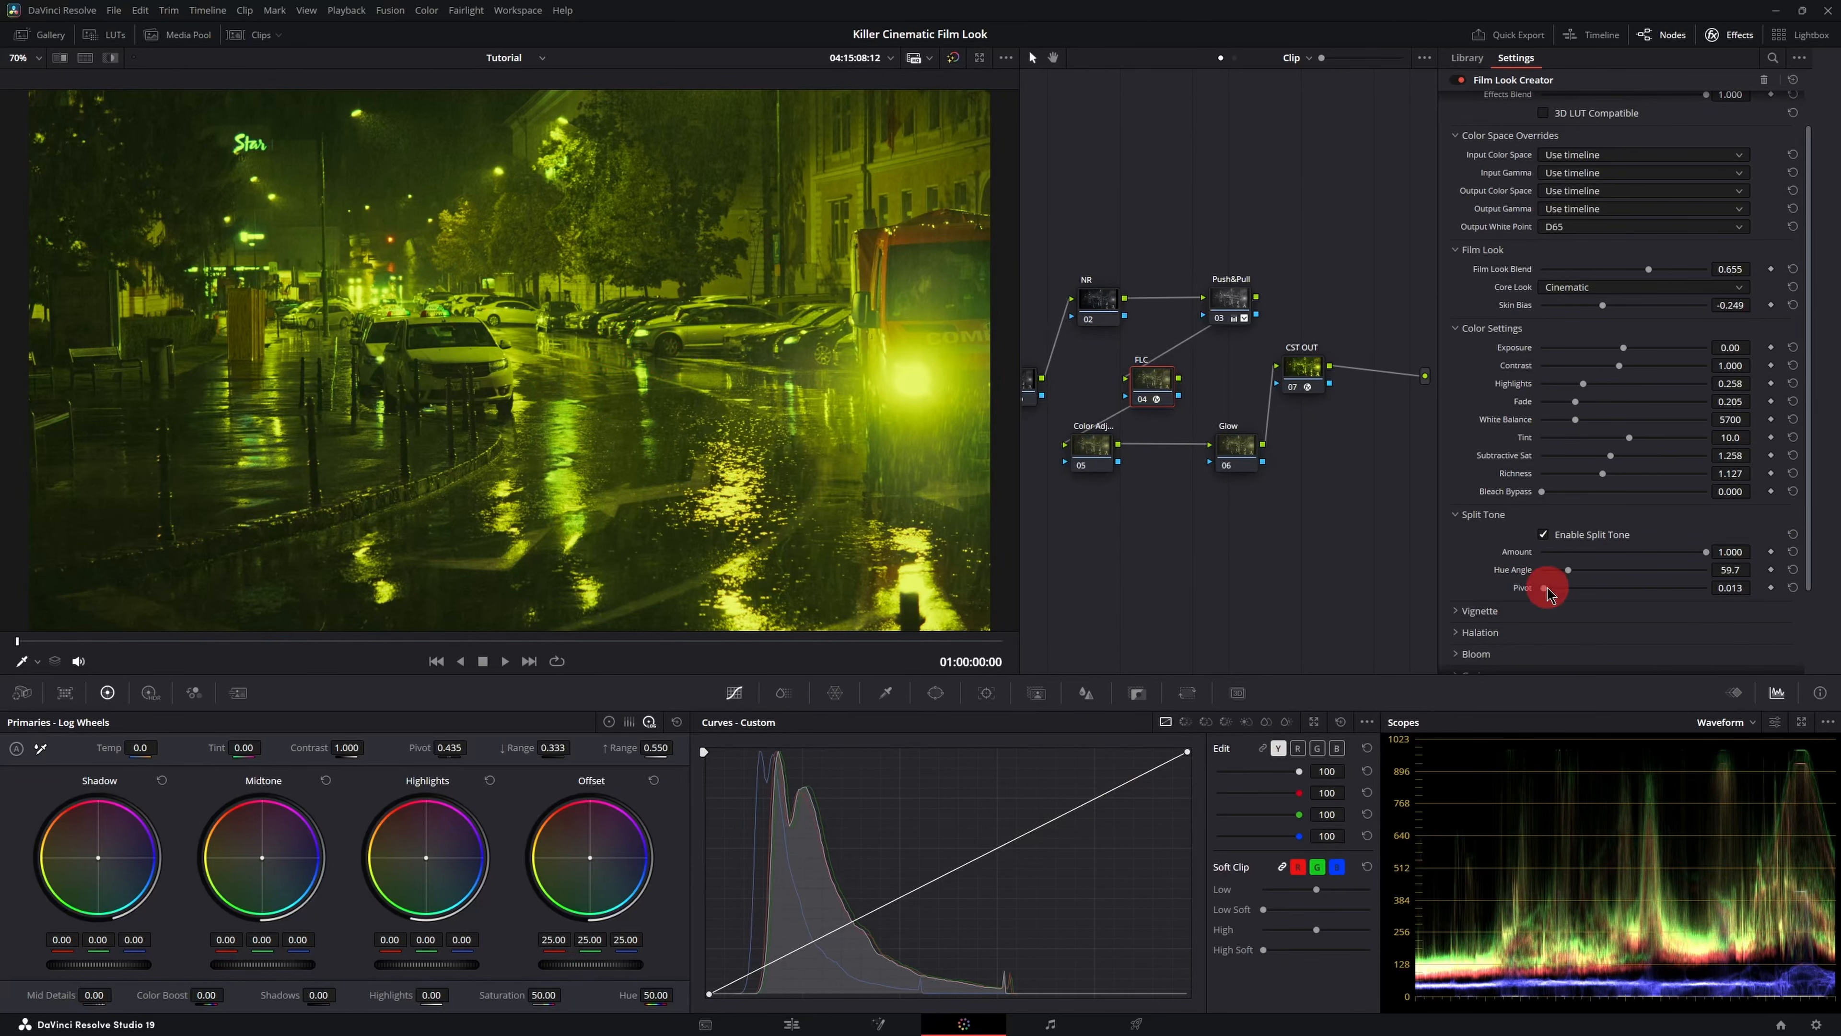
drag(1544, 588, 1593, 603)
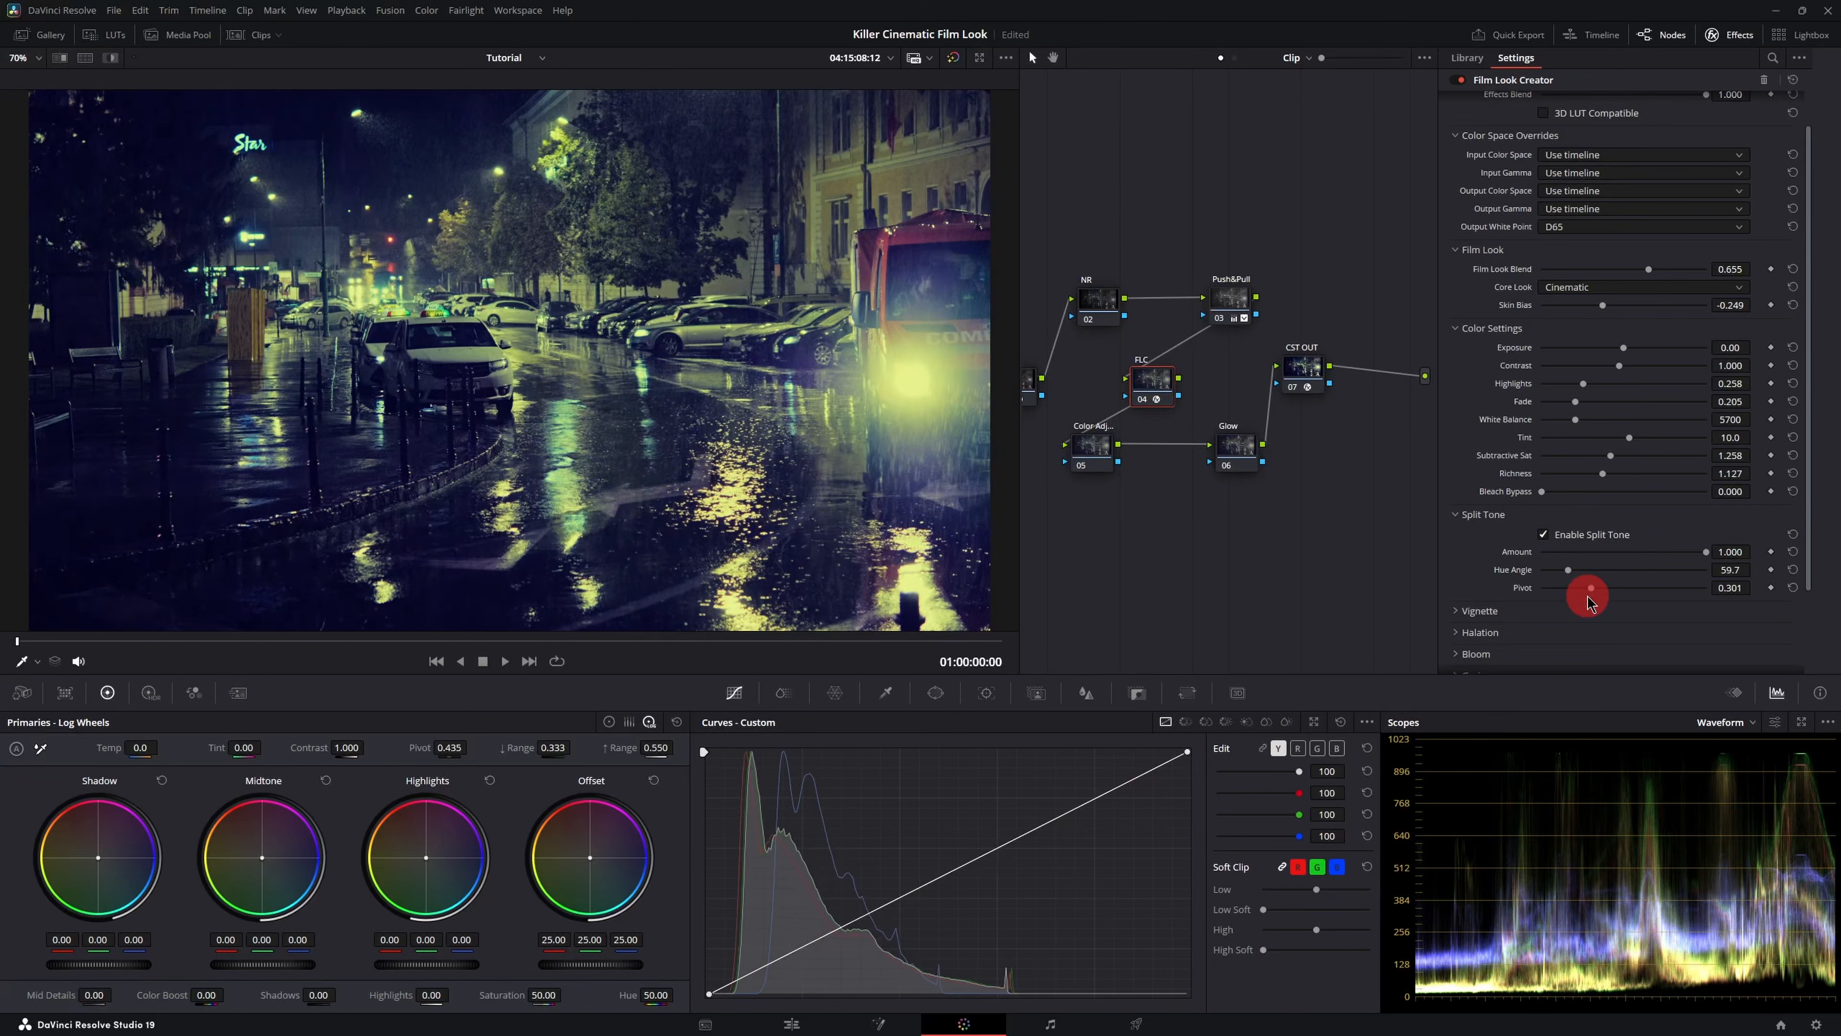
drag(1588, 602, 1589, 595)
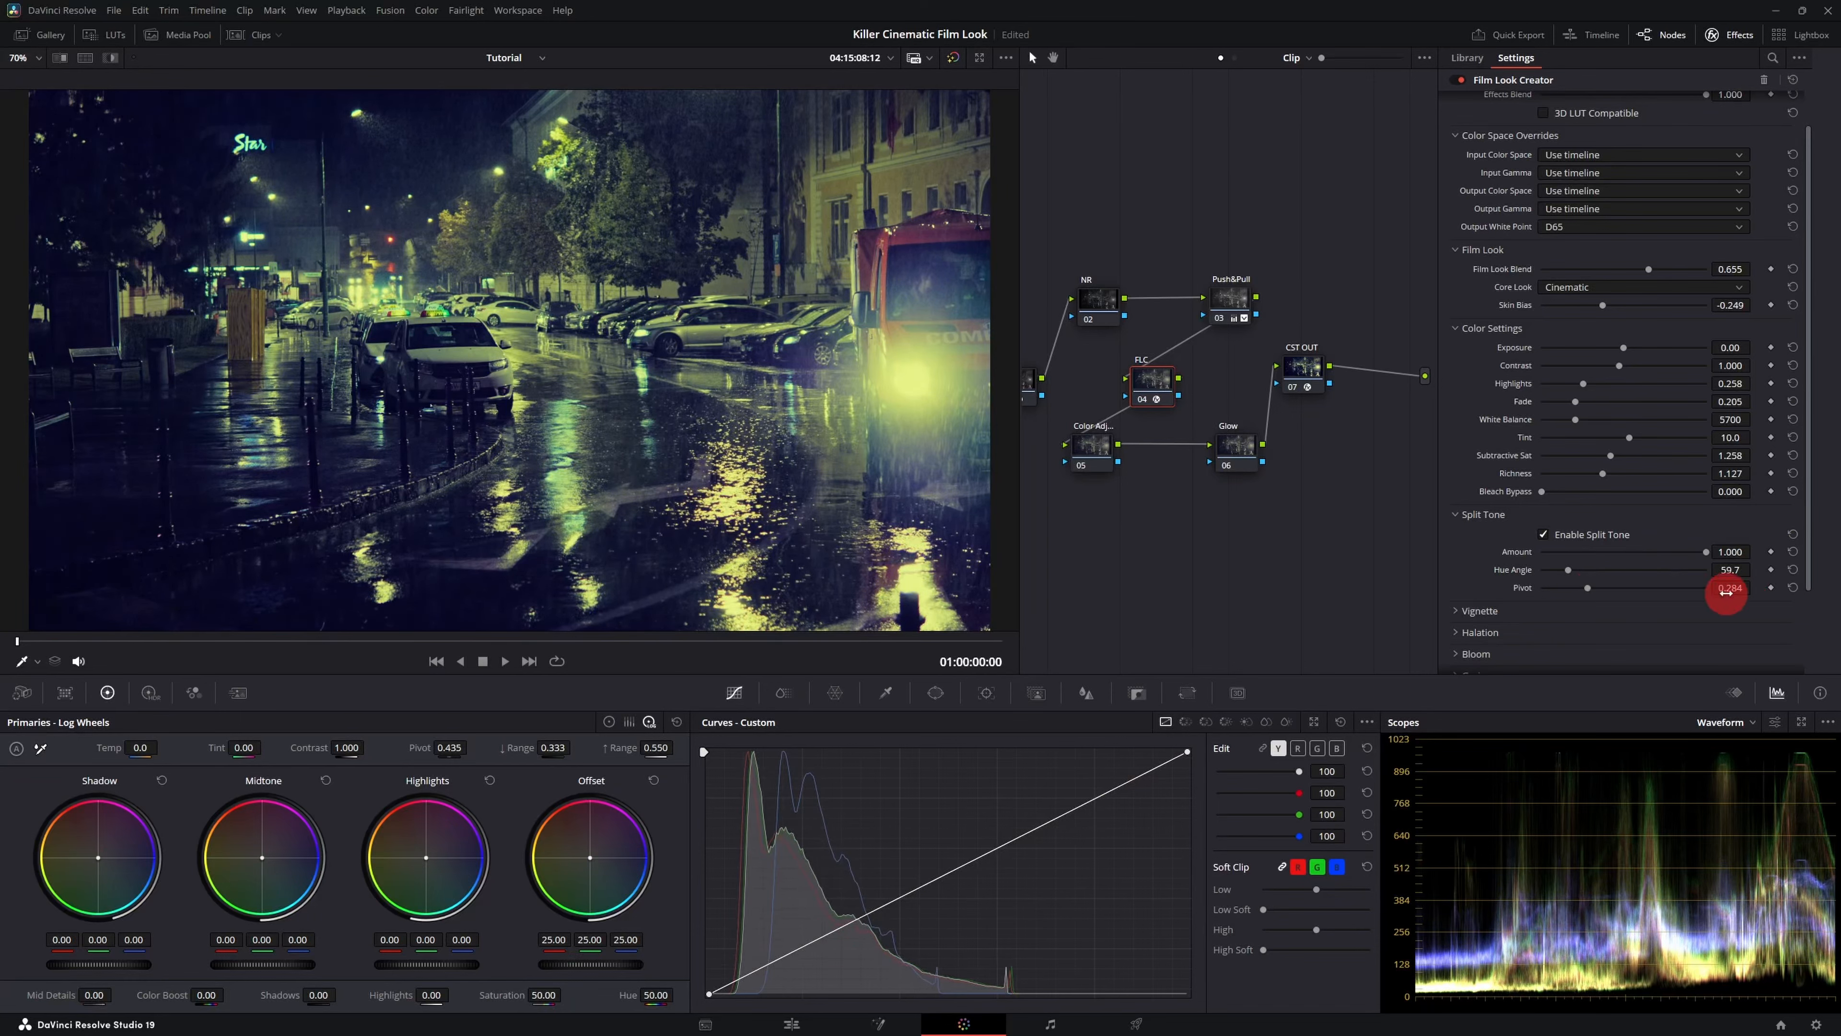
scroll(1529, 551, down, 3)
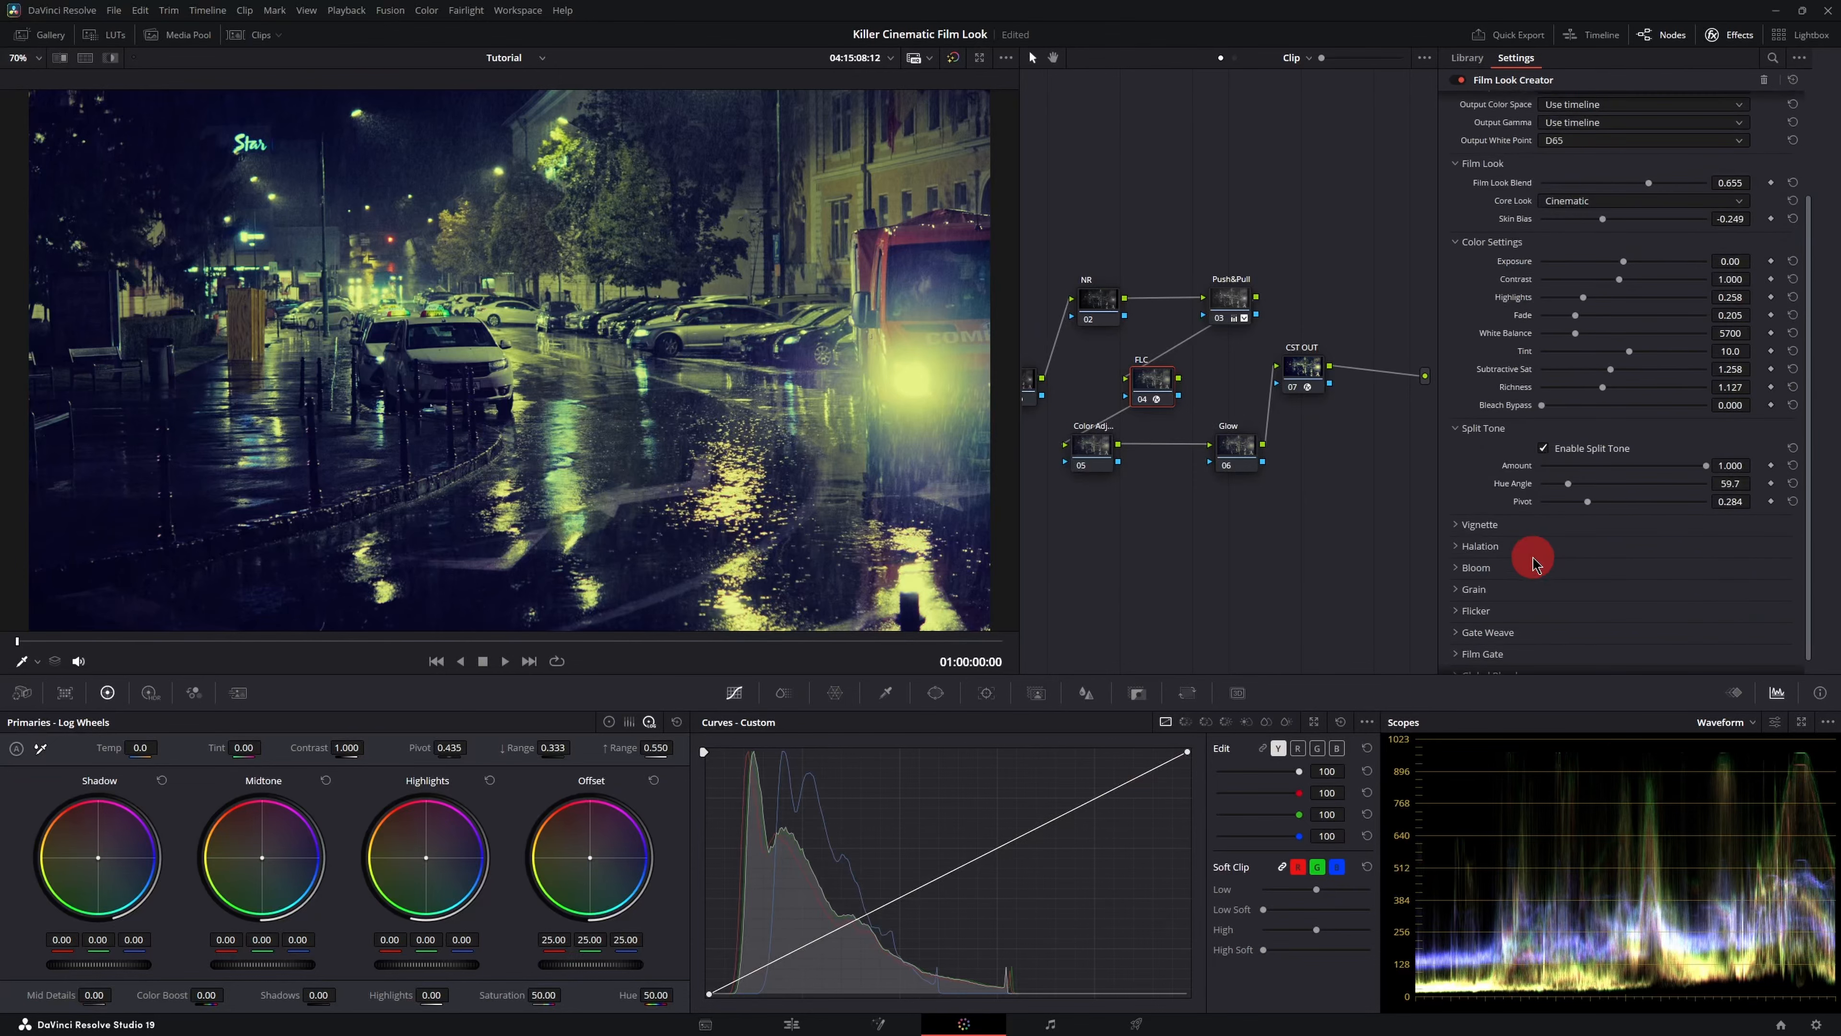
click(1459, 511)
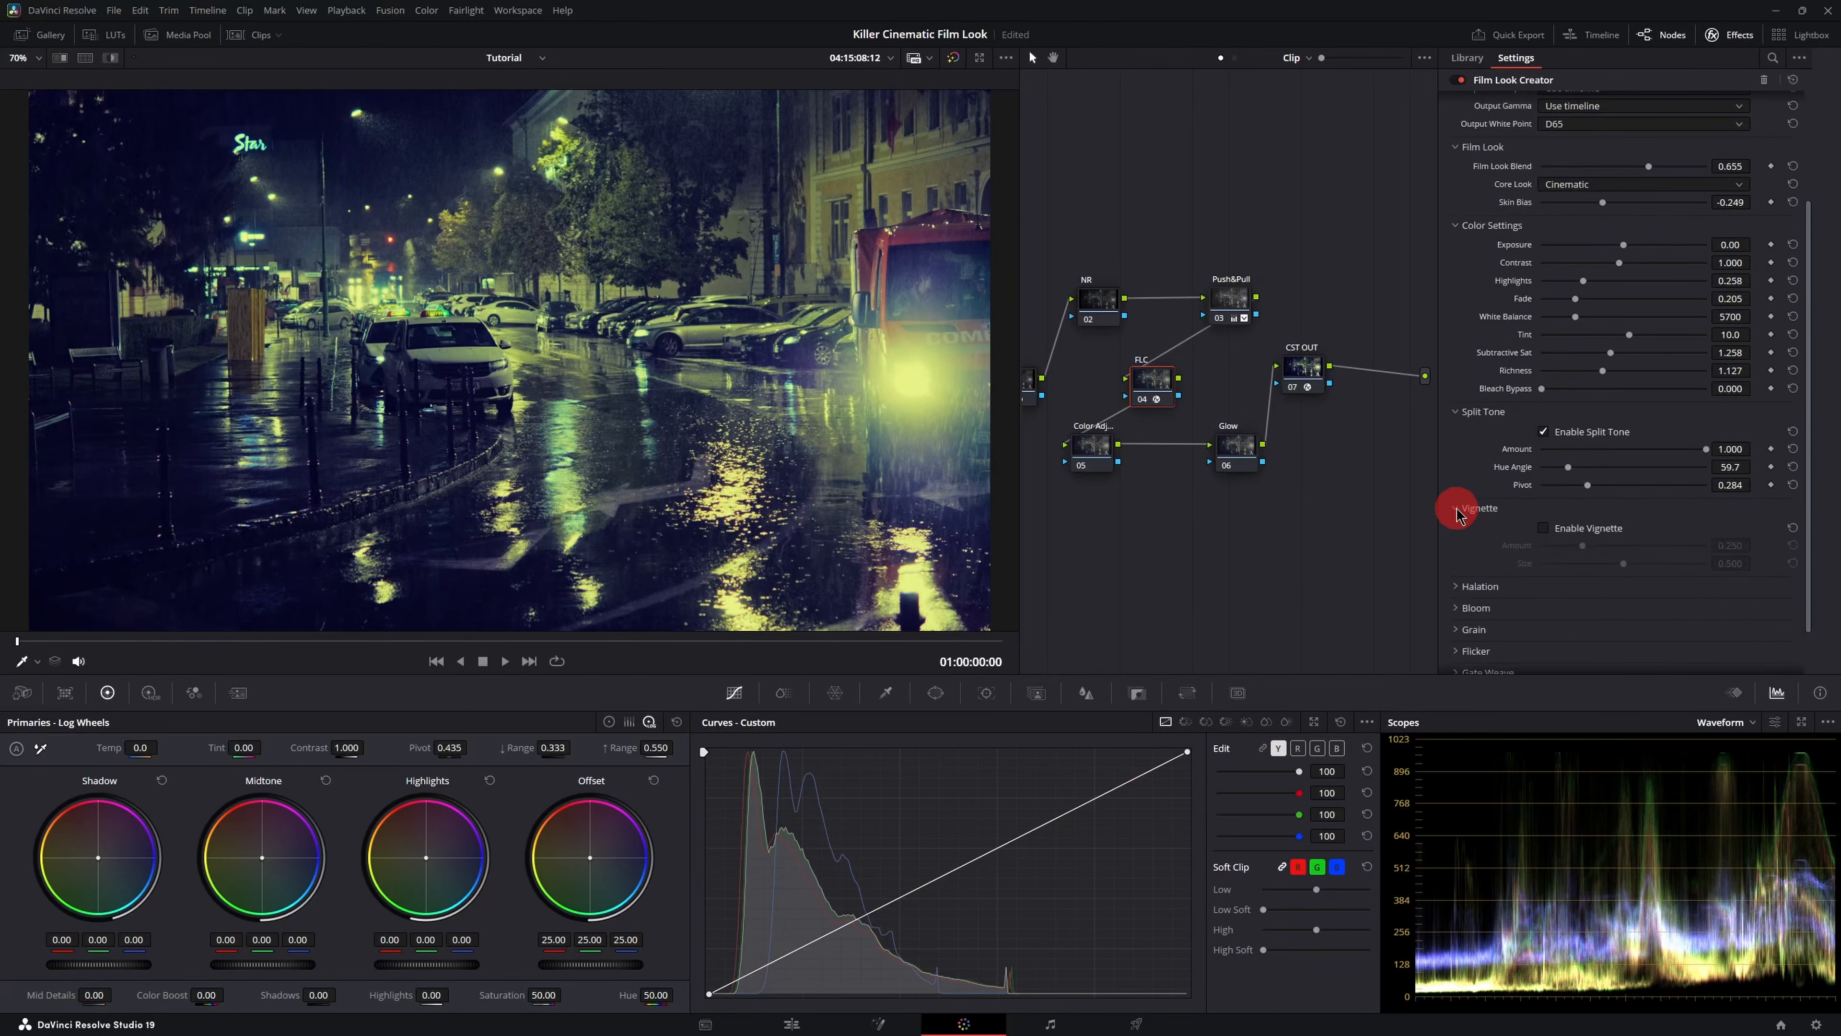
- Collapse Vignette, expand Halation, set its Amount to 1.000 and turn off Highlights Only
click(1460, 512)
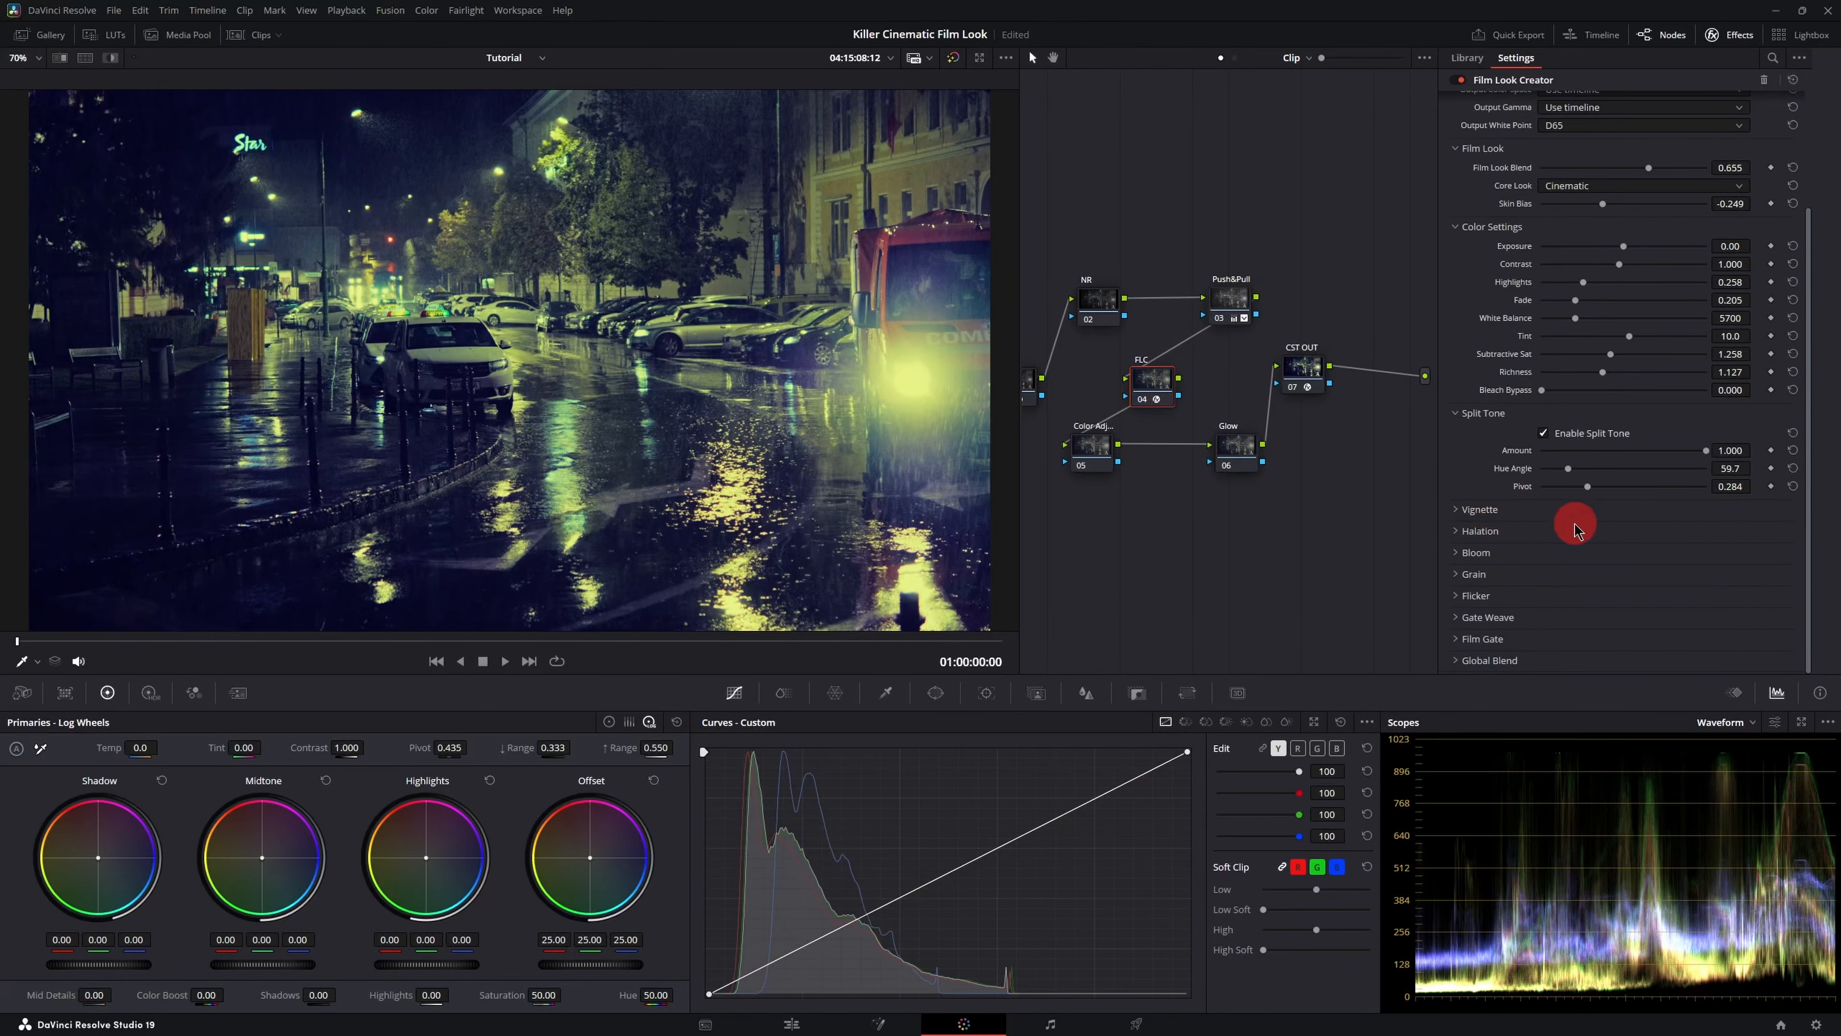
click(1459, 533)
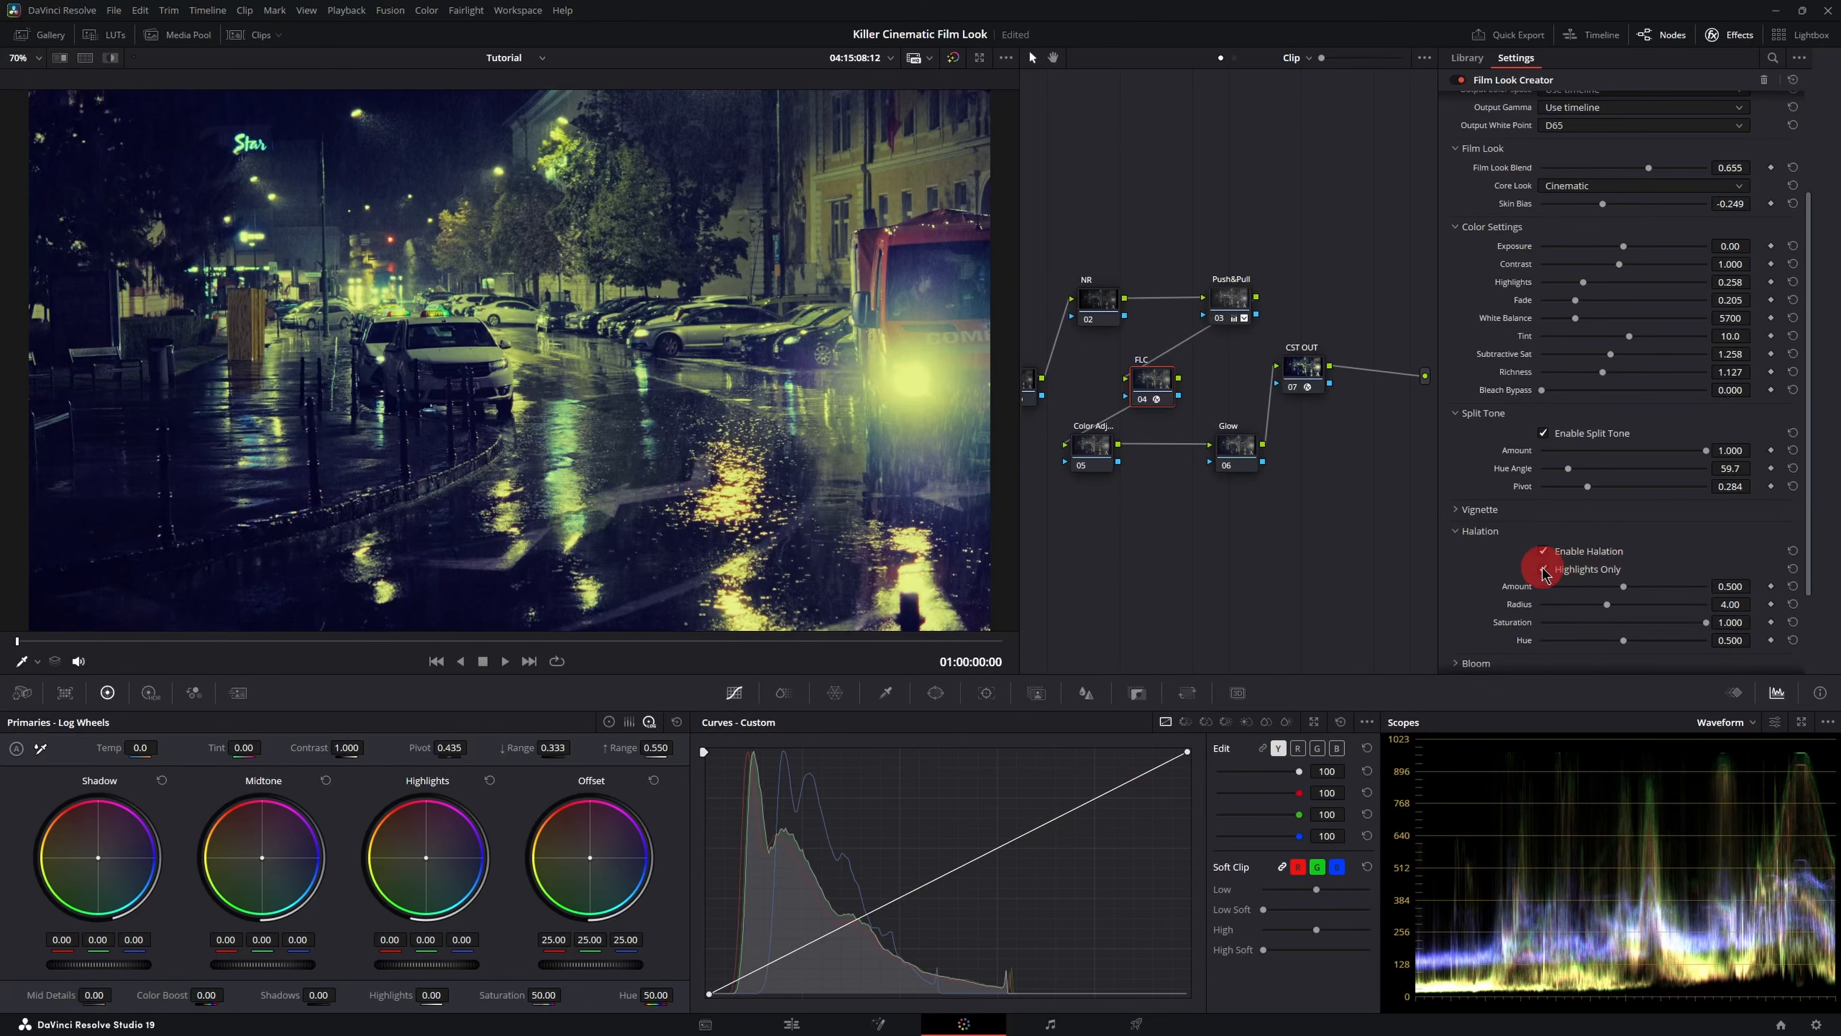
drag(1625, 588, 1760, 589)
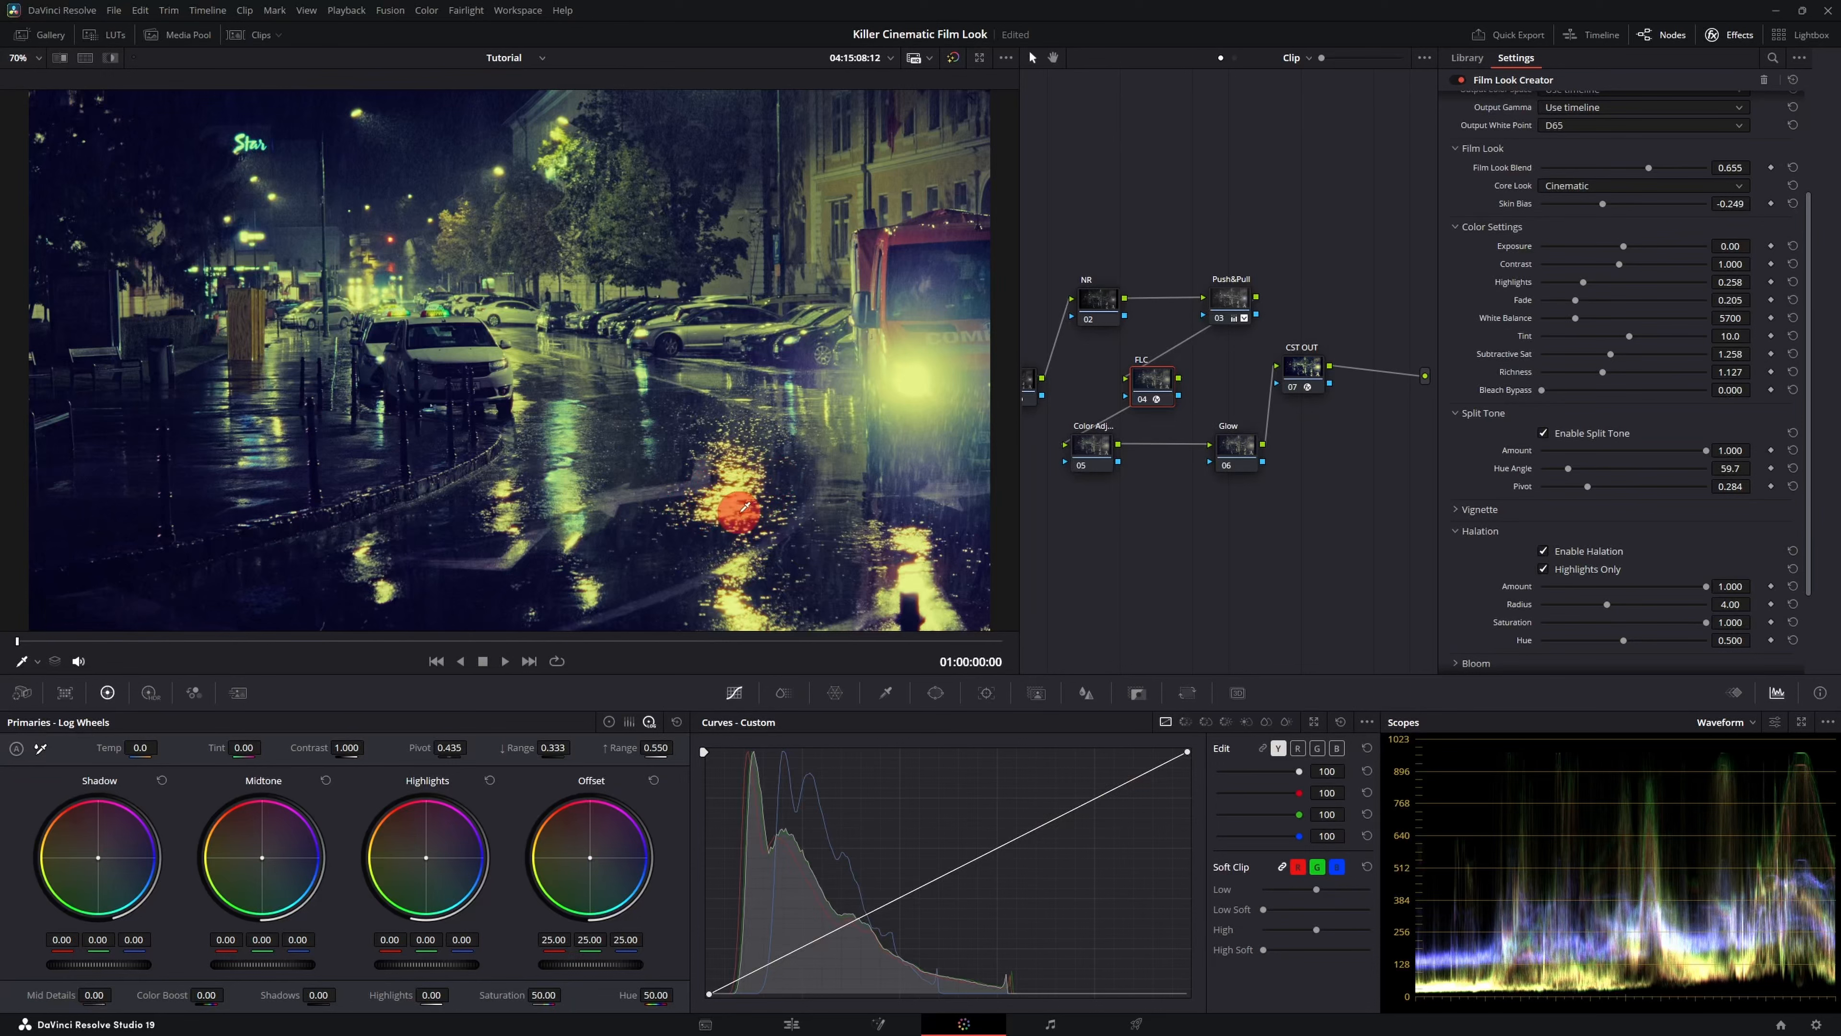
click(1554, 570)
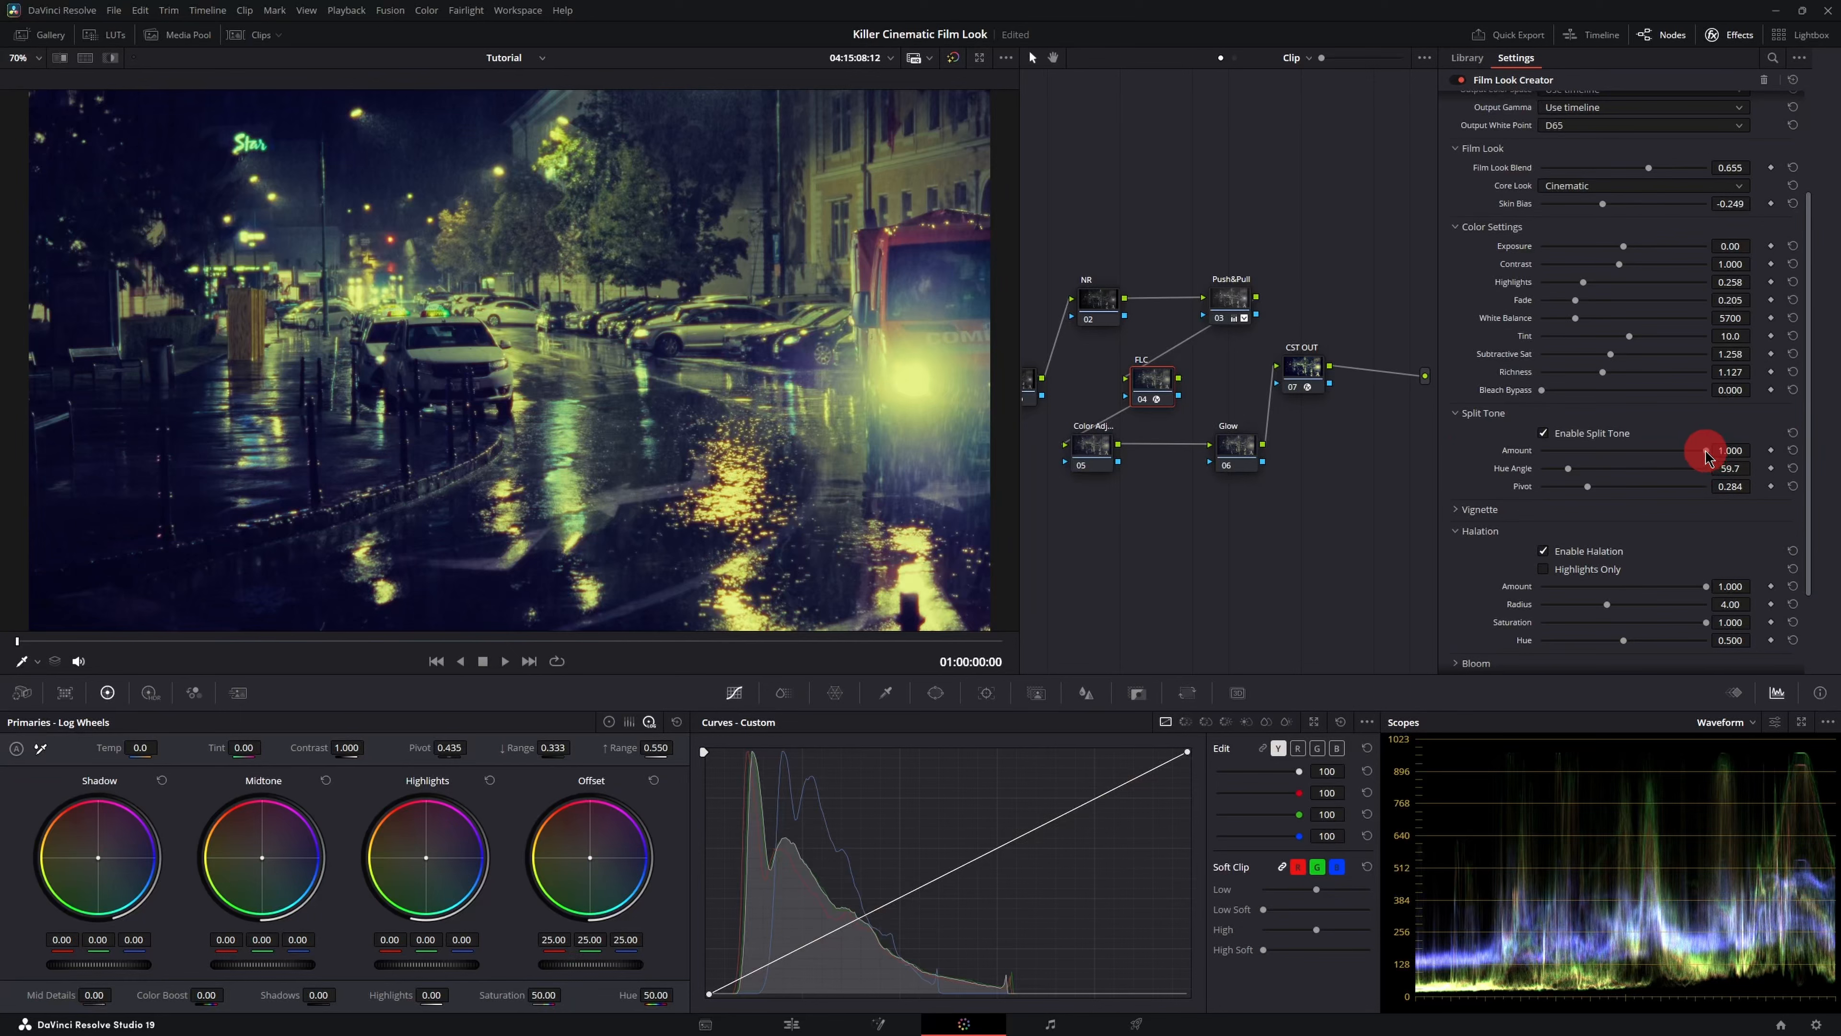
- Lower the split tone Amount to 0.507
drag(1705, 455, 1631, 462)
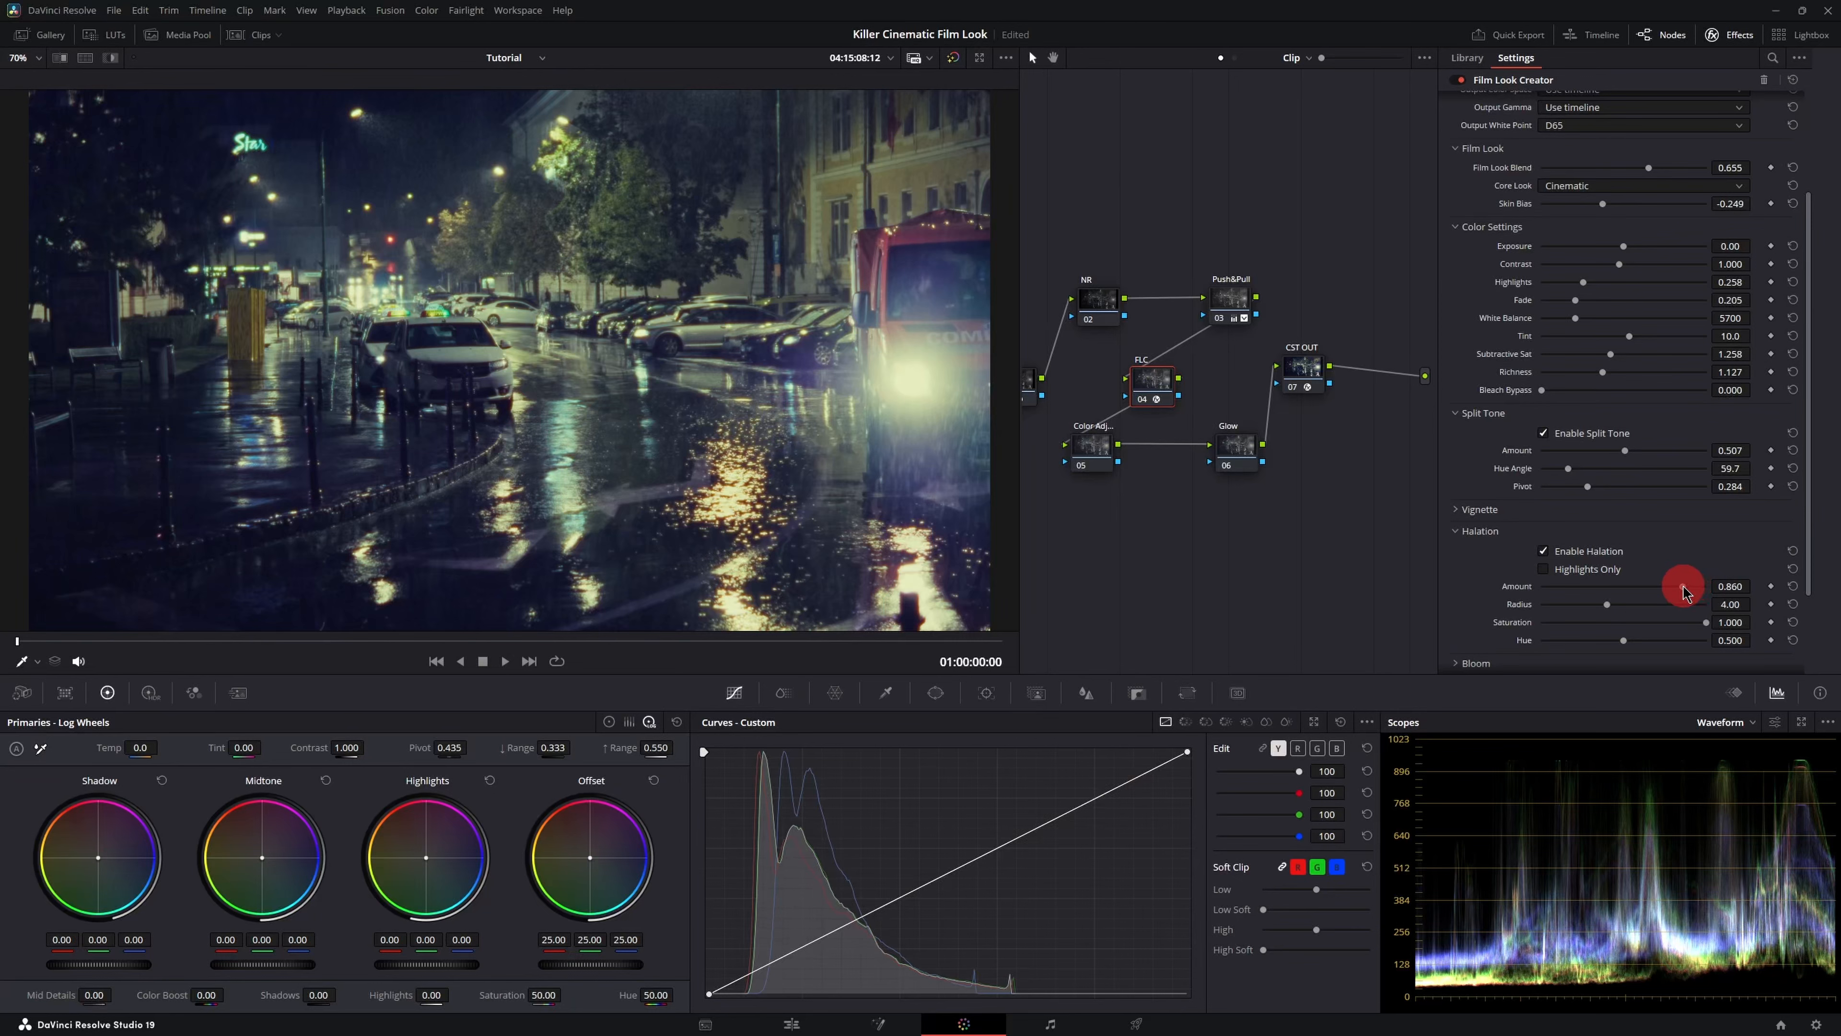
- Set halation Amount to 0.629, Radius to 5.07 and Hue to about 0.2
drag(1671, 591, 1621, 647)
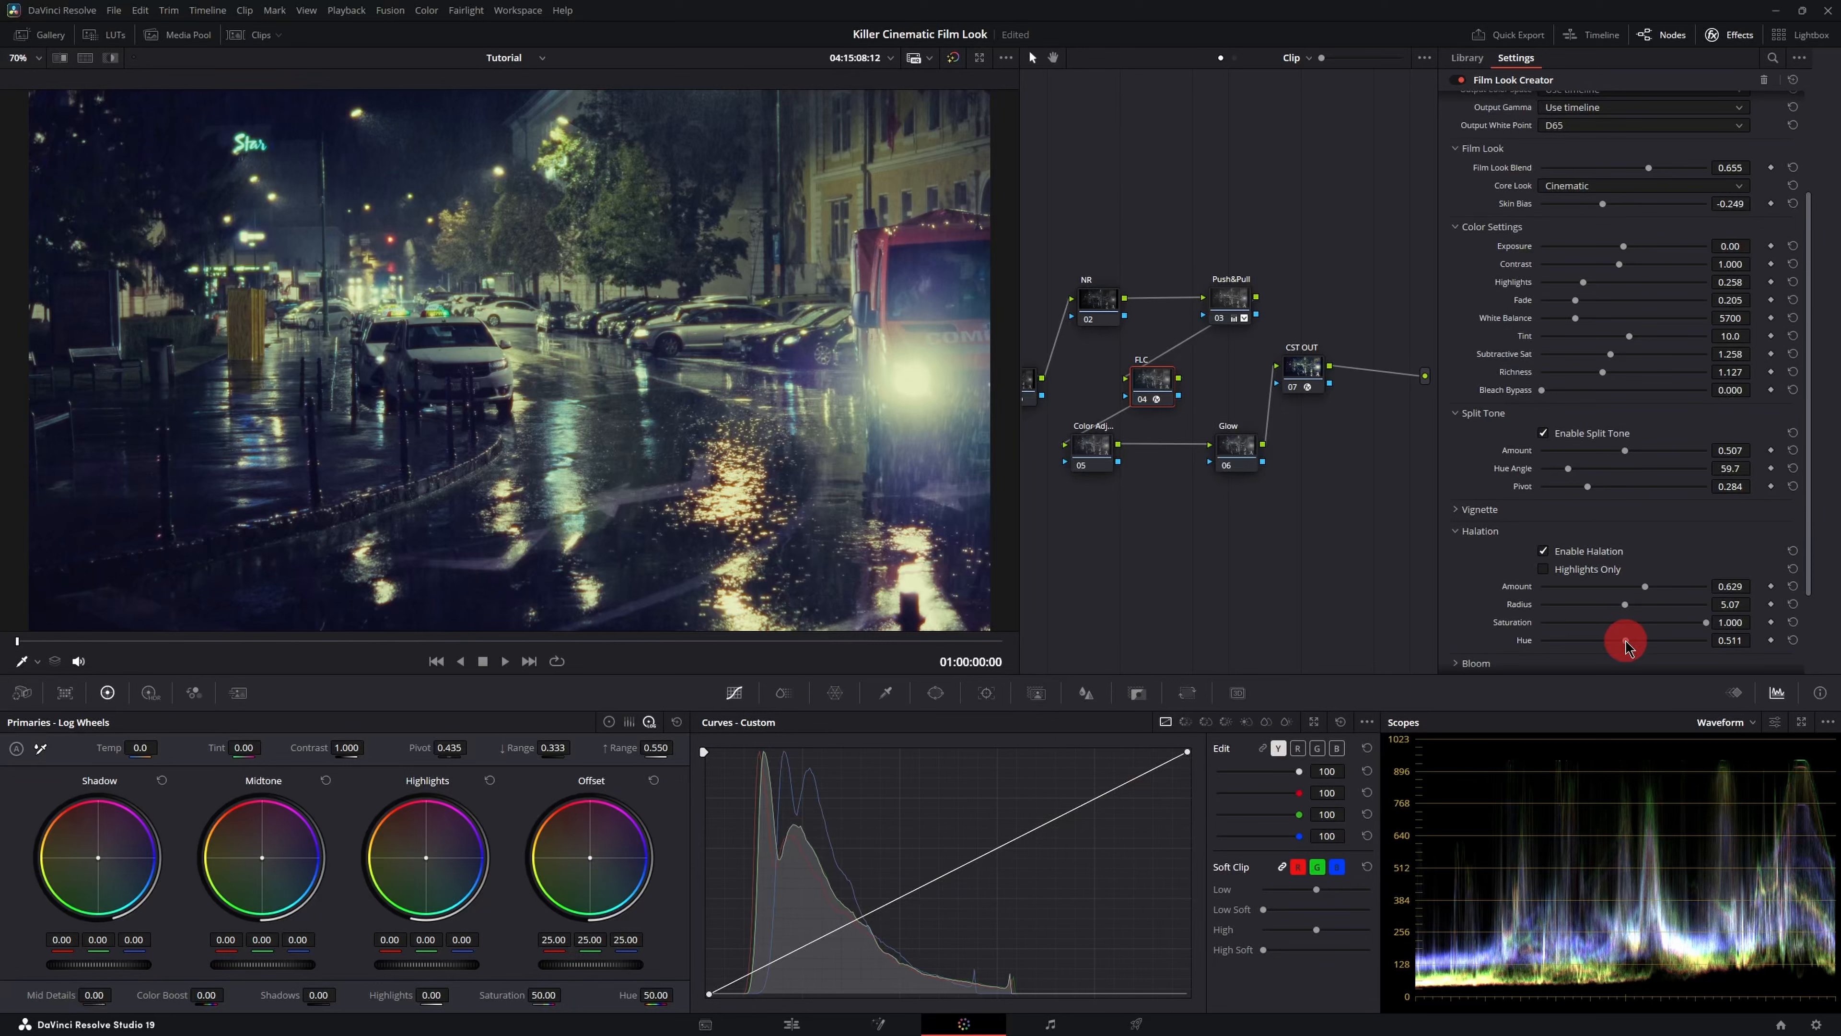
drag(1626, 645, 1578, 647)
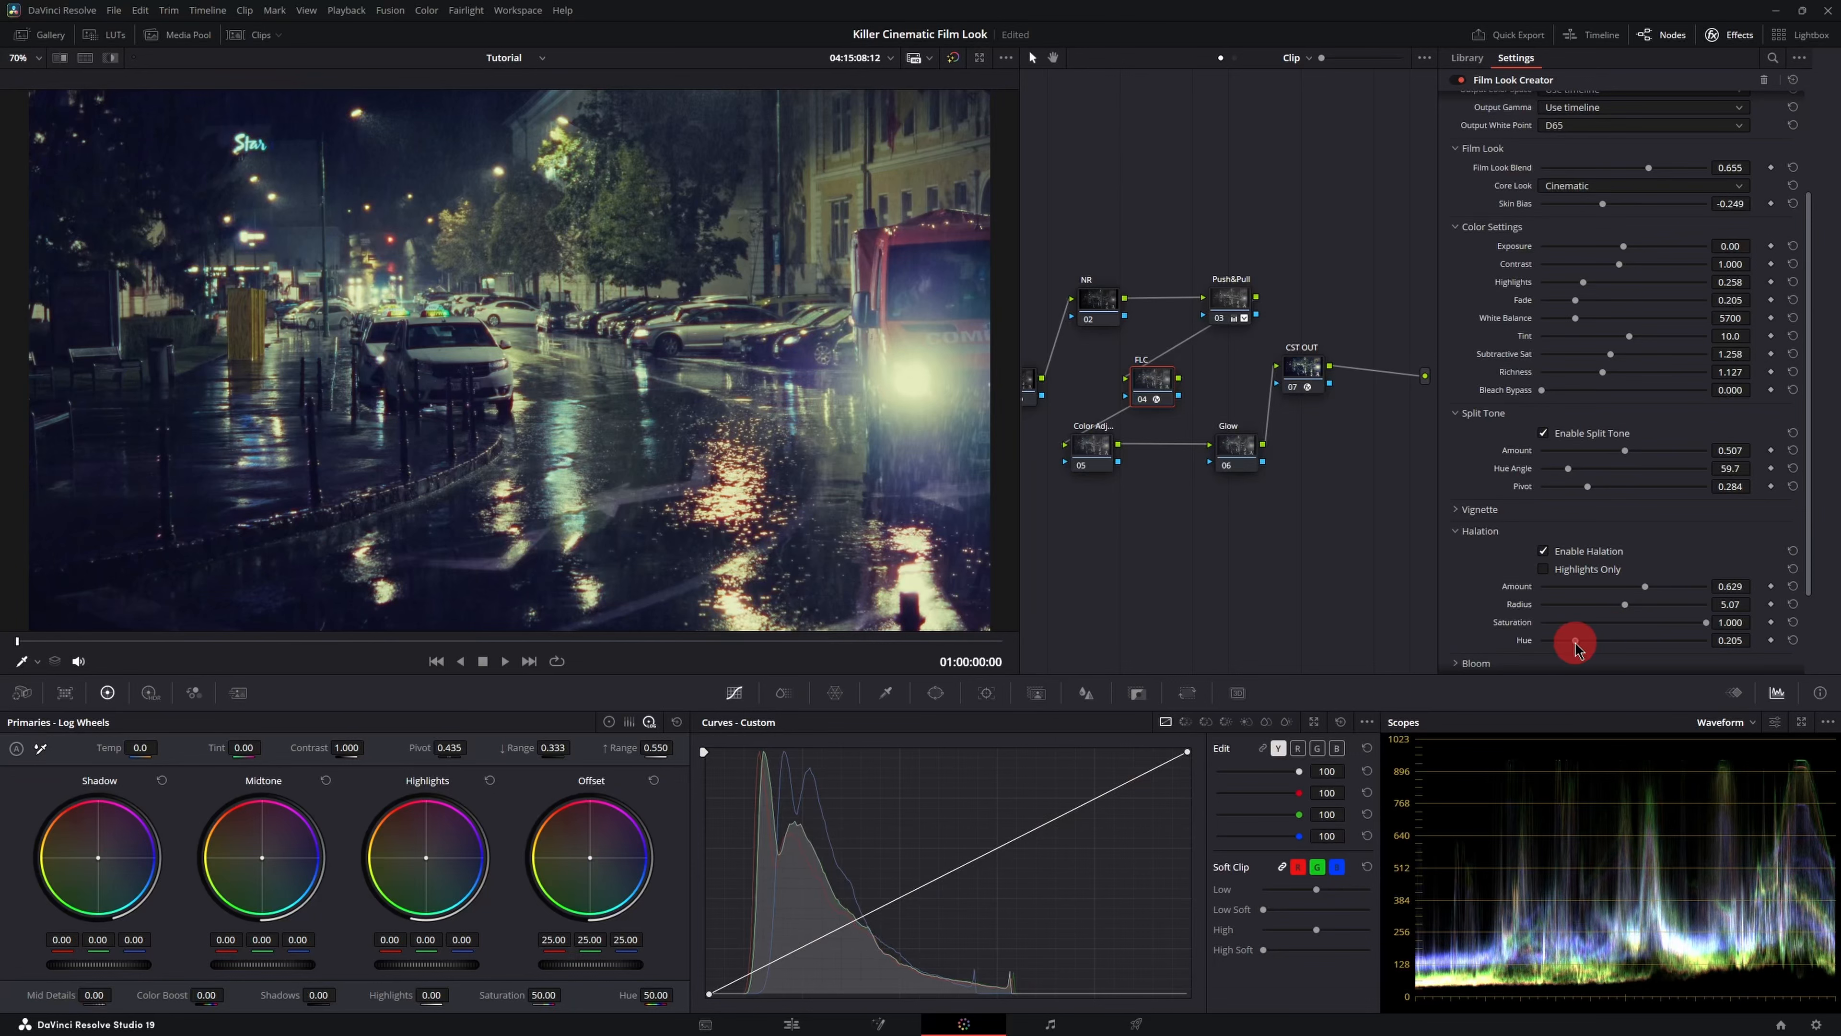
drag(1564, 642, 1576, 643)
- Collapse Halation, enable Bloom with Amount 0.672 and adjust its Radius
click(1457, 536)
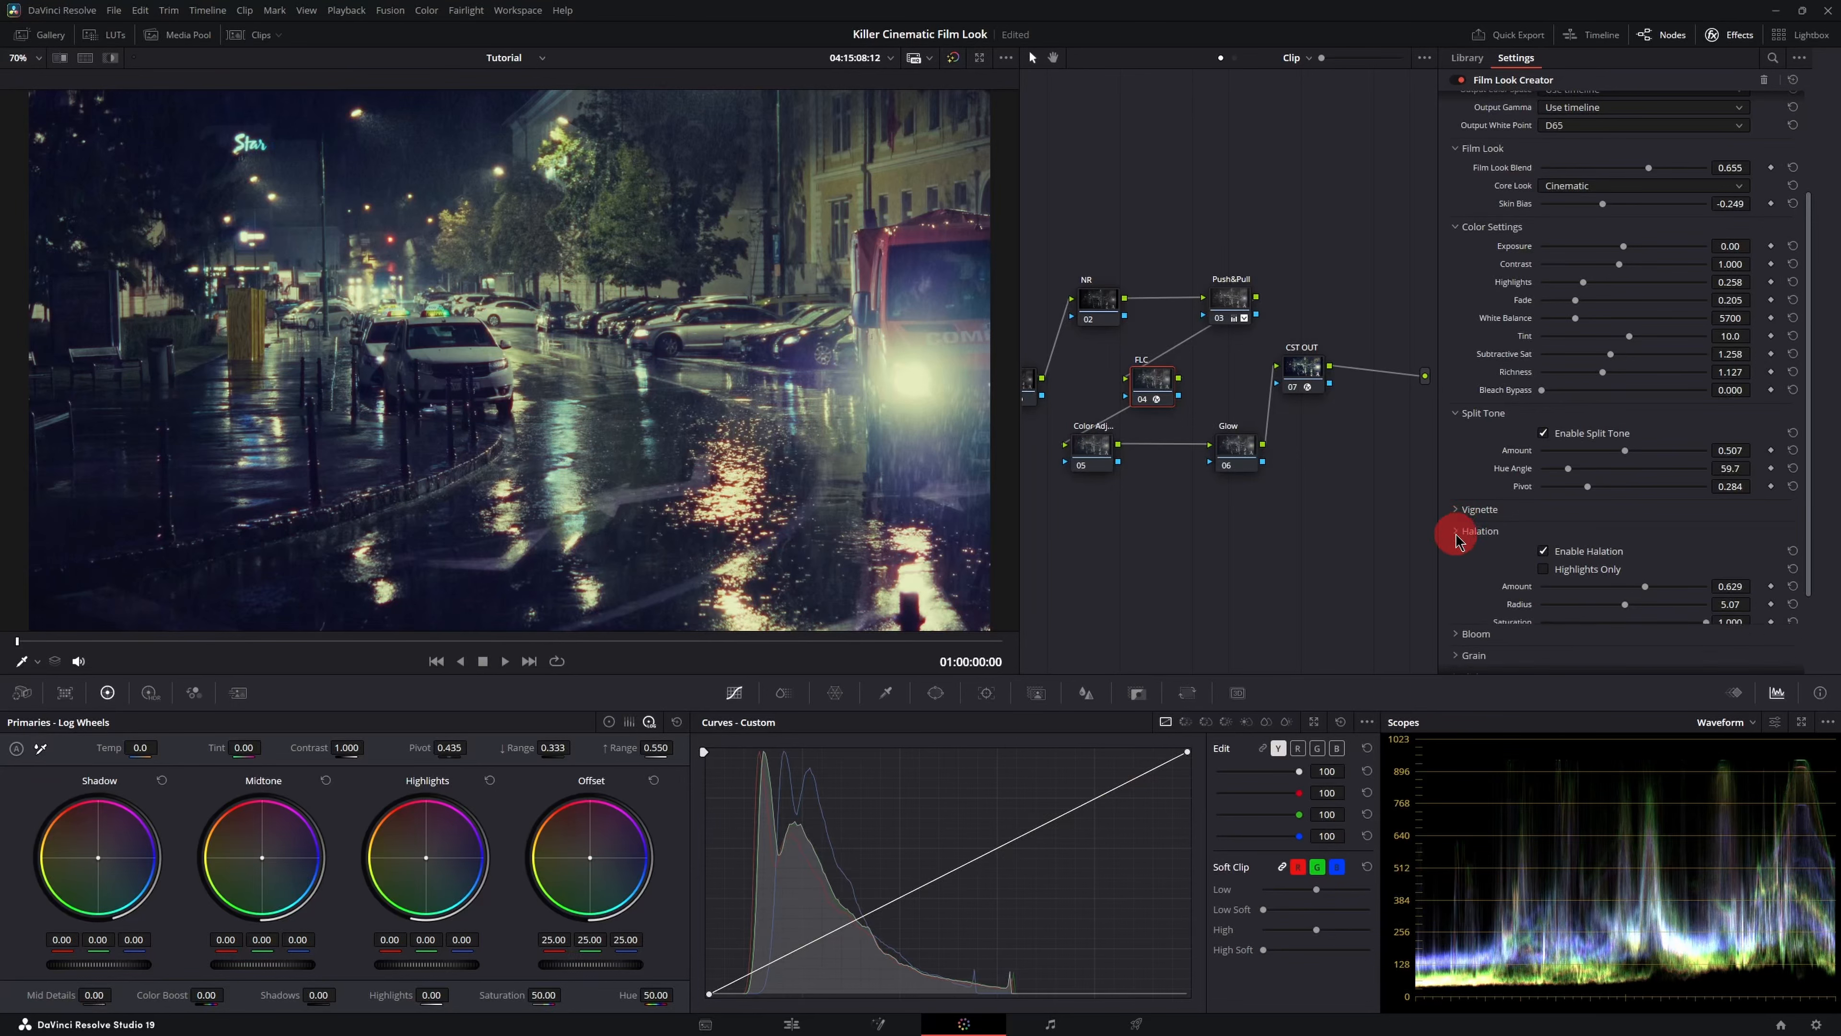
click(1457, 555)
click(1548, 573)
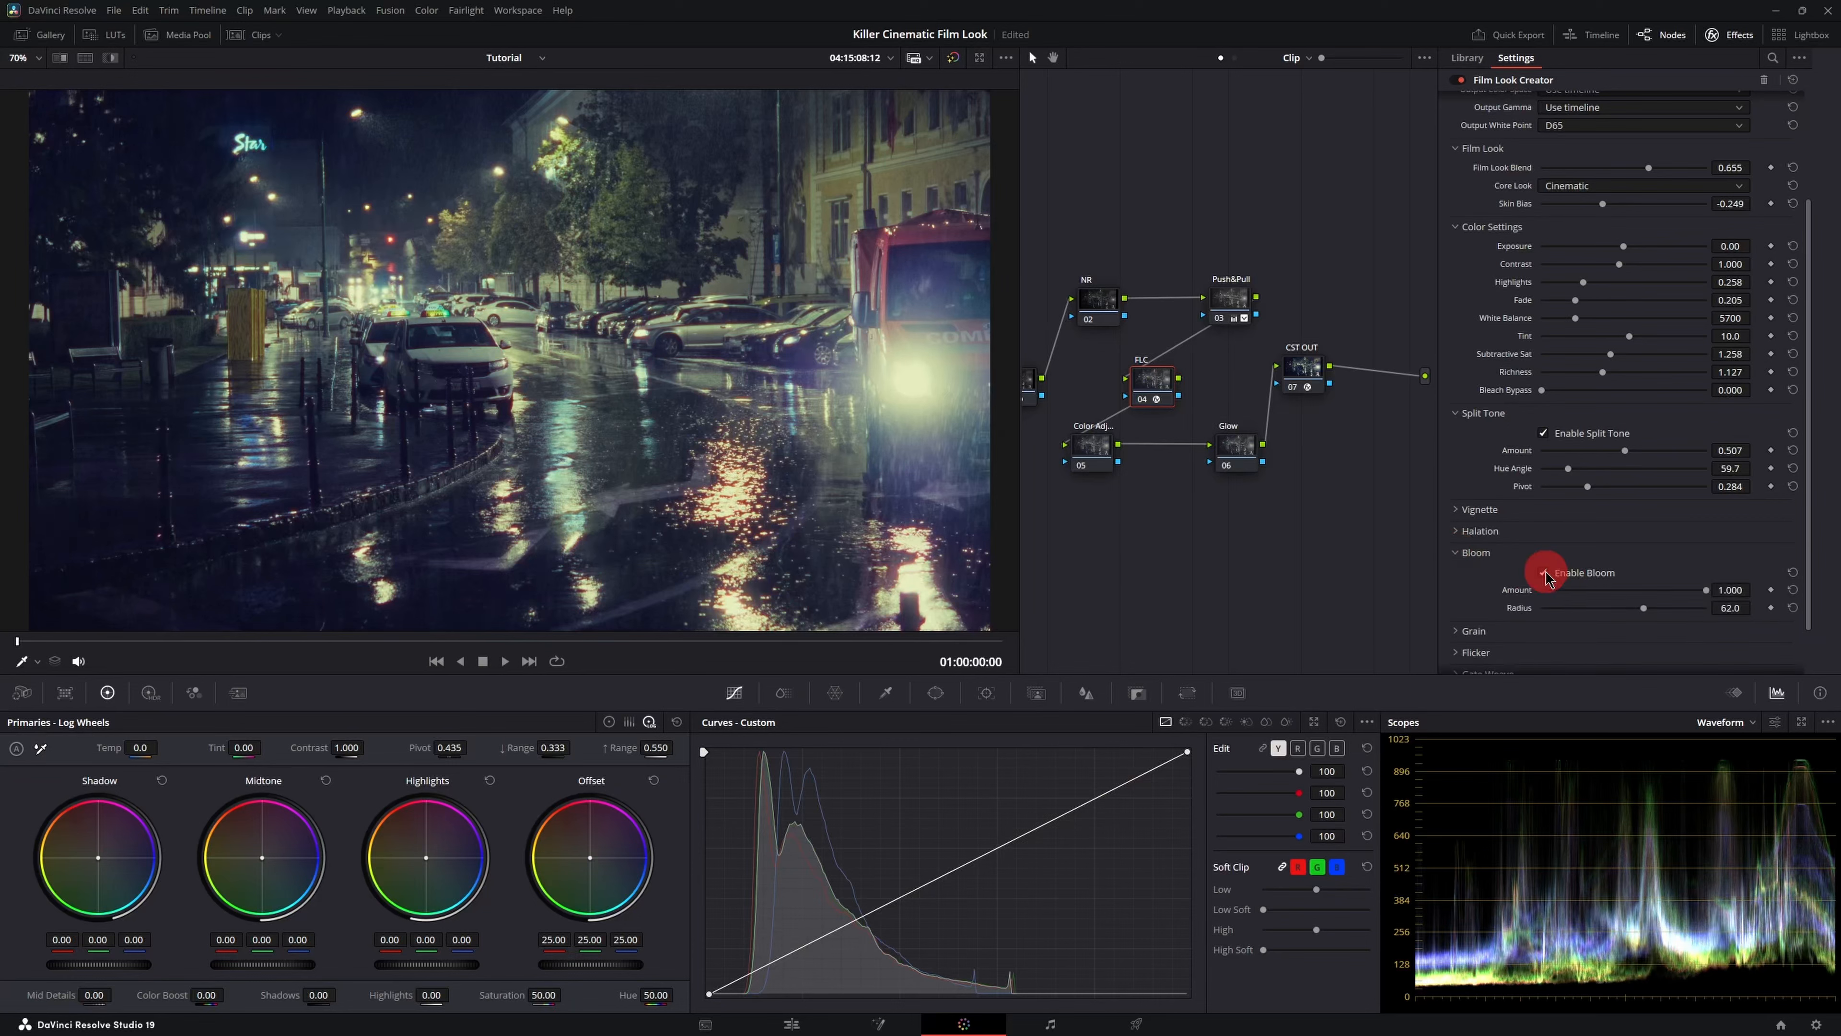
mouse_move(1662, 591)
mouse_down()
mouse_move(1705, 590)
mouse_move(1615, 595)
mouse_move(1660, 595)
mouse_move(1646, 608)
mouse_up()
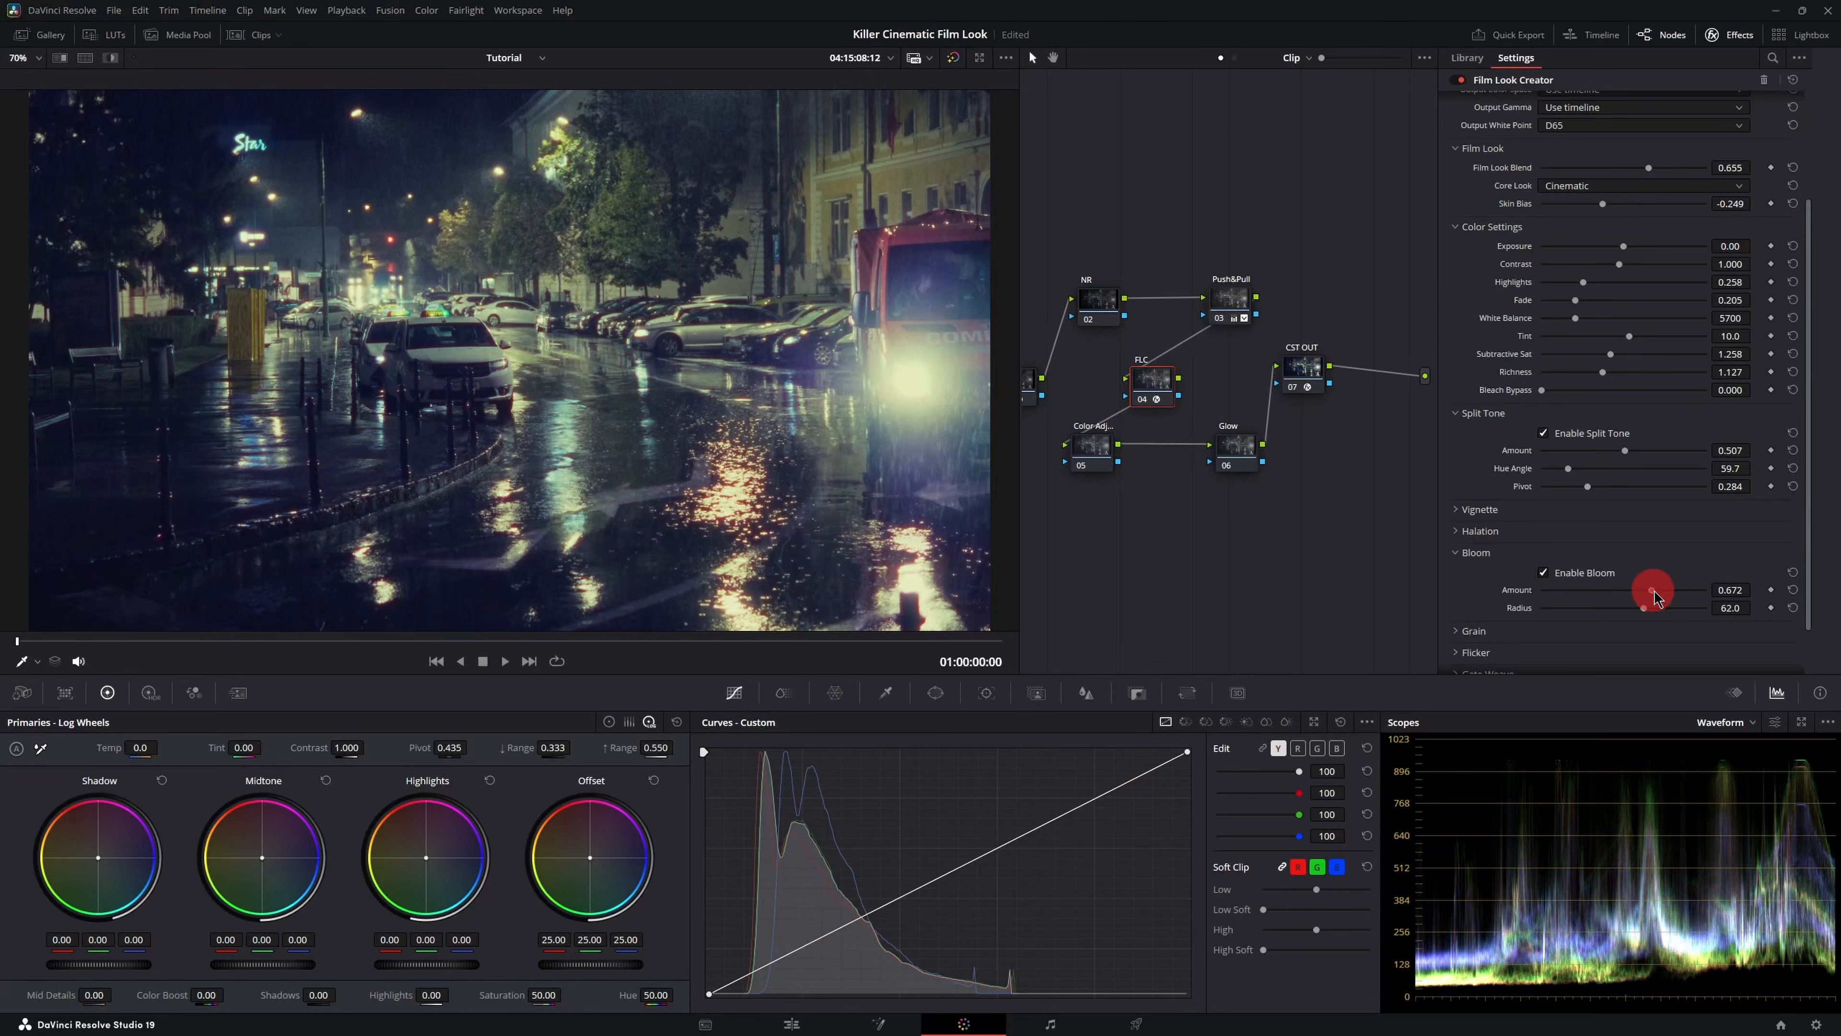
mouse_move(1668, 611)
mouse_down()
mouse_move(1677, 589)
mouse_move(1694, 596)
mouse_move(1646, 610)
mouse_move(1667, 599)
mouse_up()
click(1468, 552)
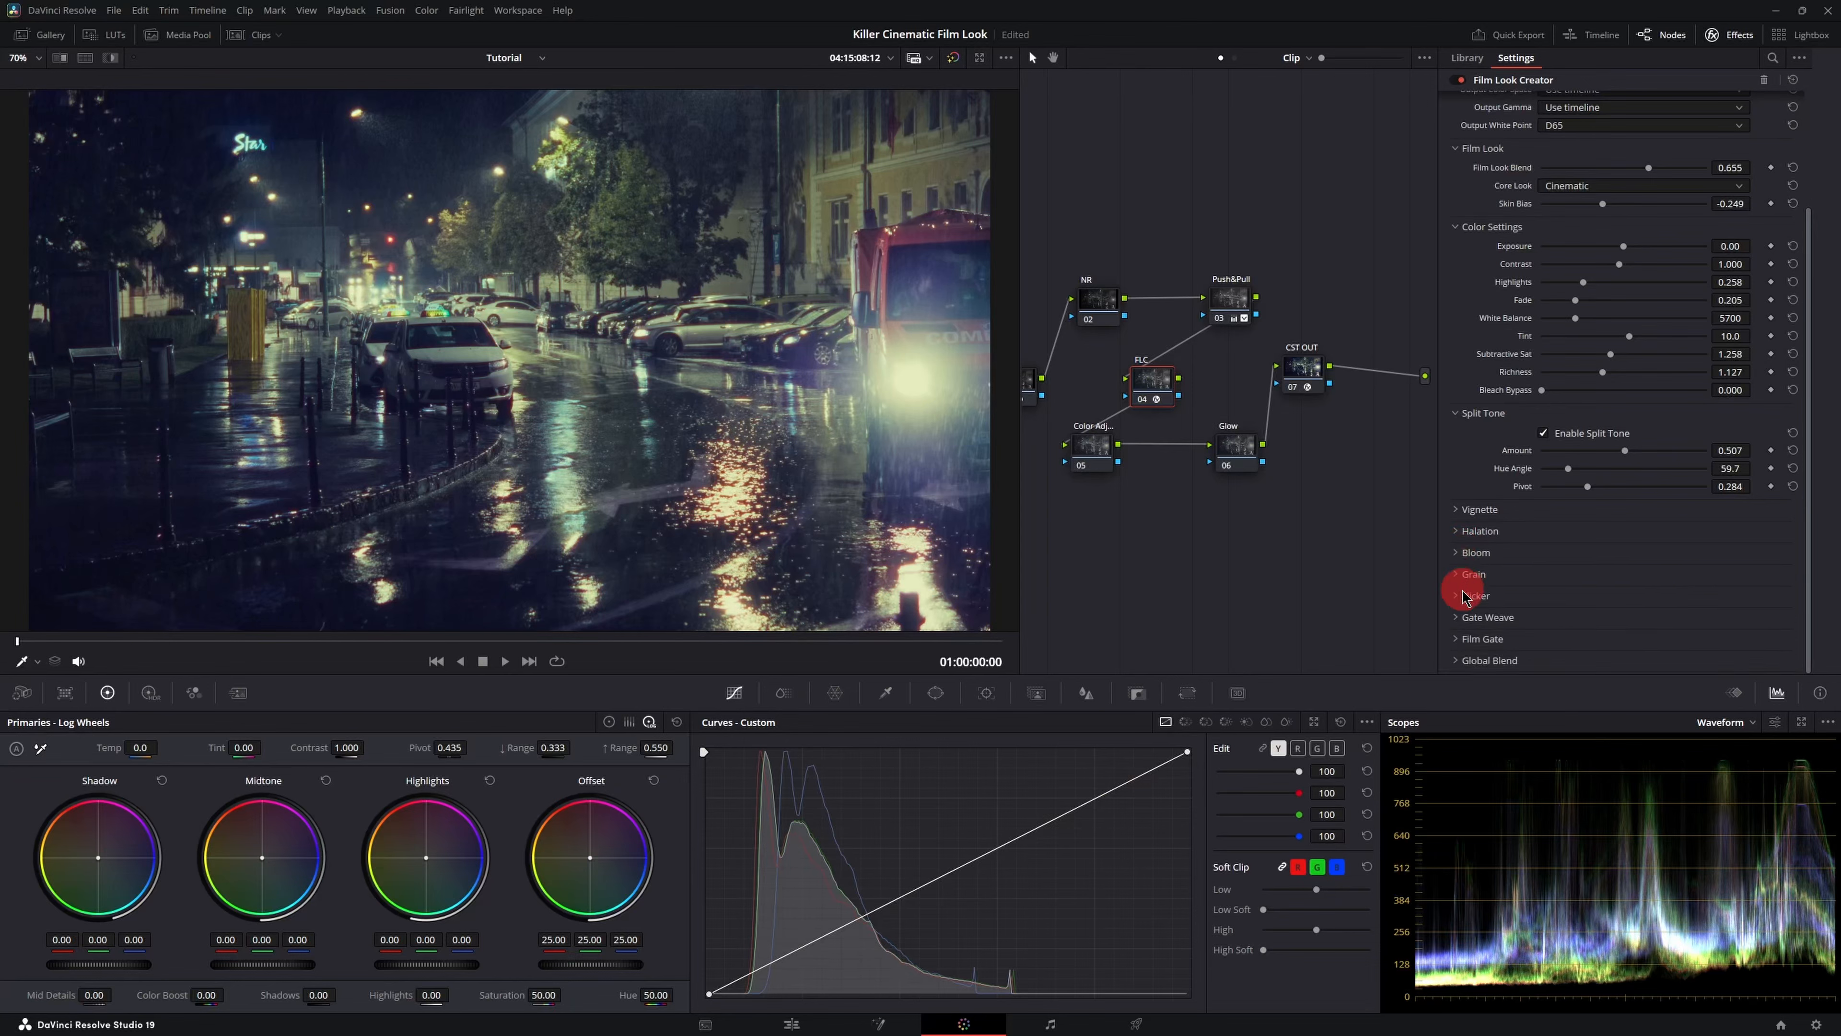
- Try enabling Grain with the 35mm preset, zooming into the viewer to inspect it, then turn Grain off
click(1460, 580)
scroll(1628, 522, down, 3)
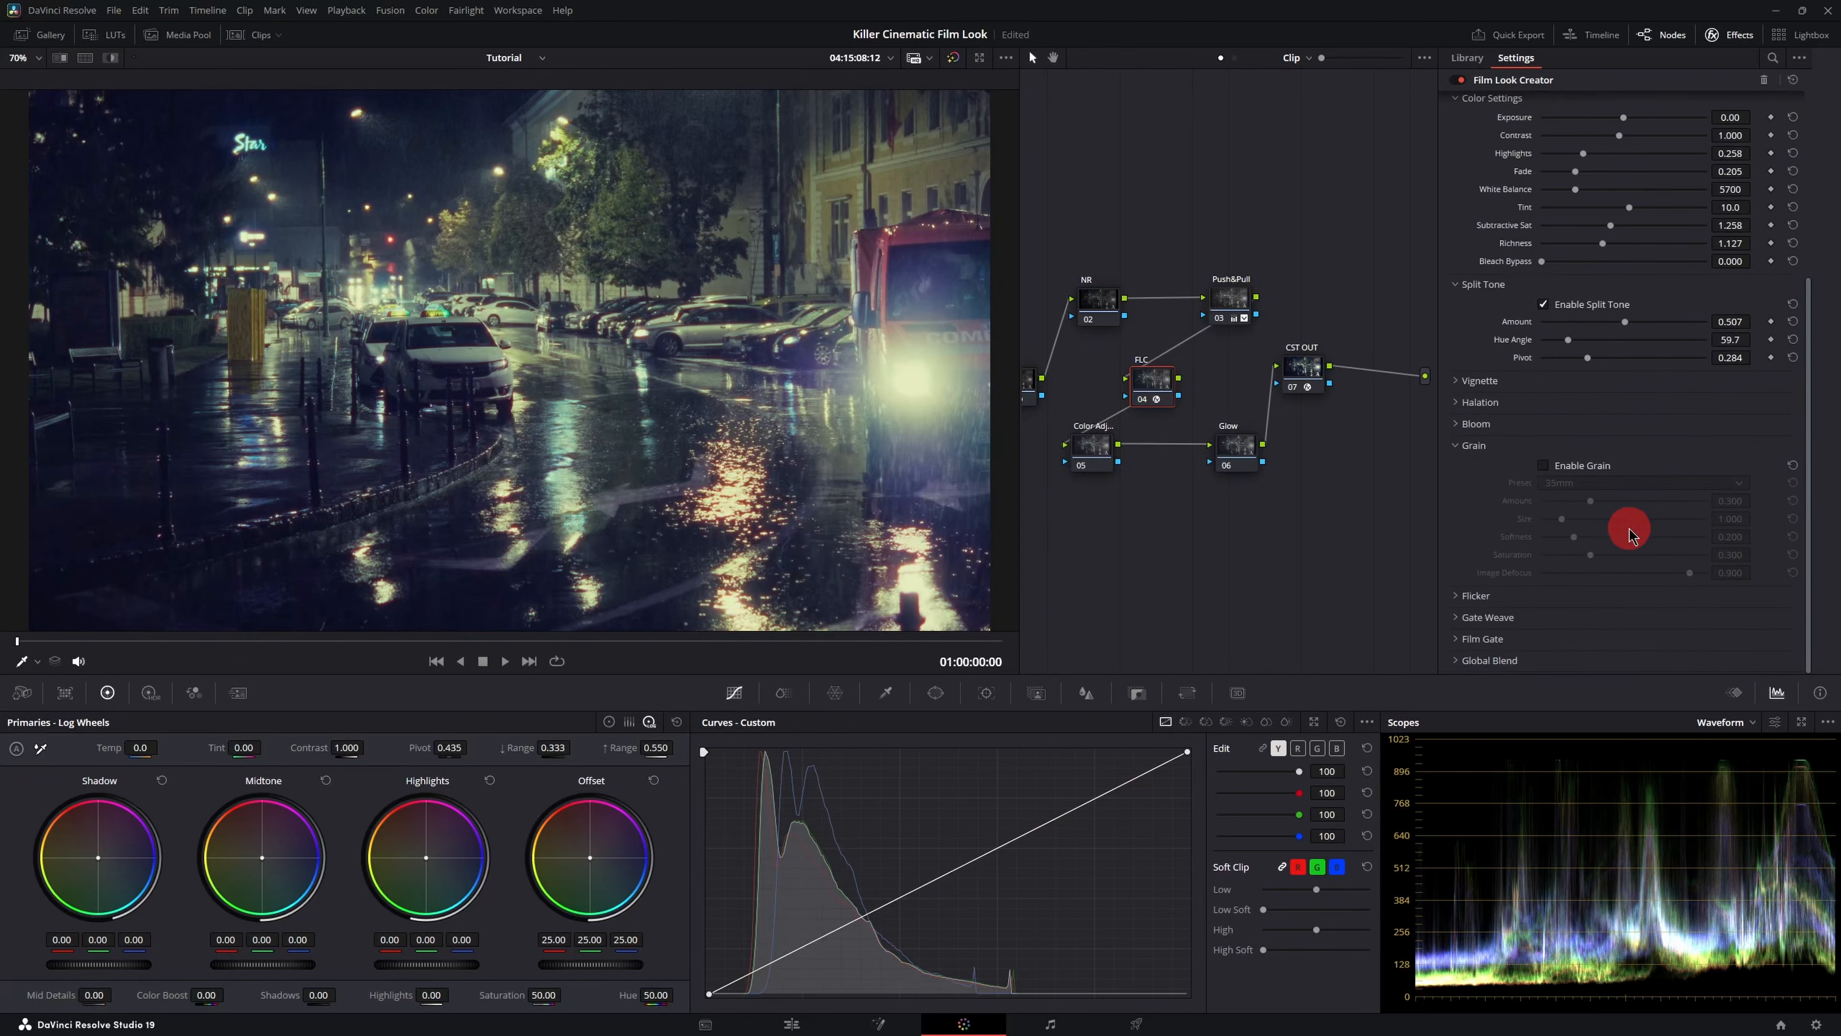
click(1544, 465)
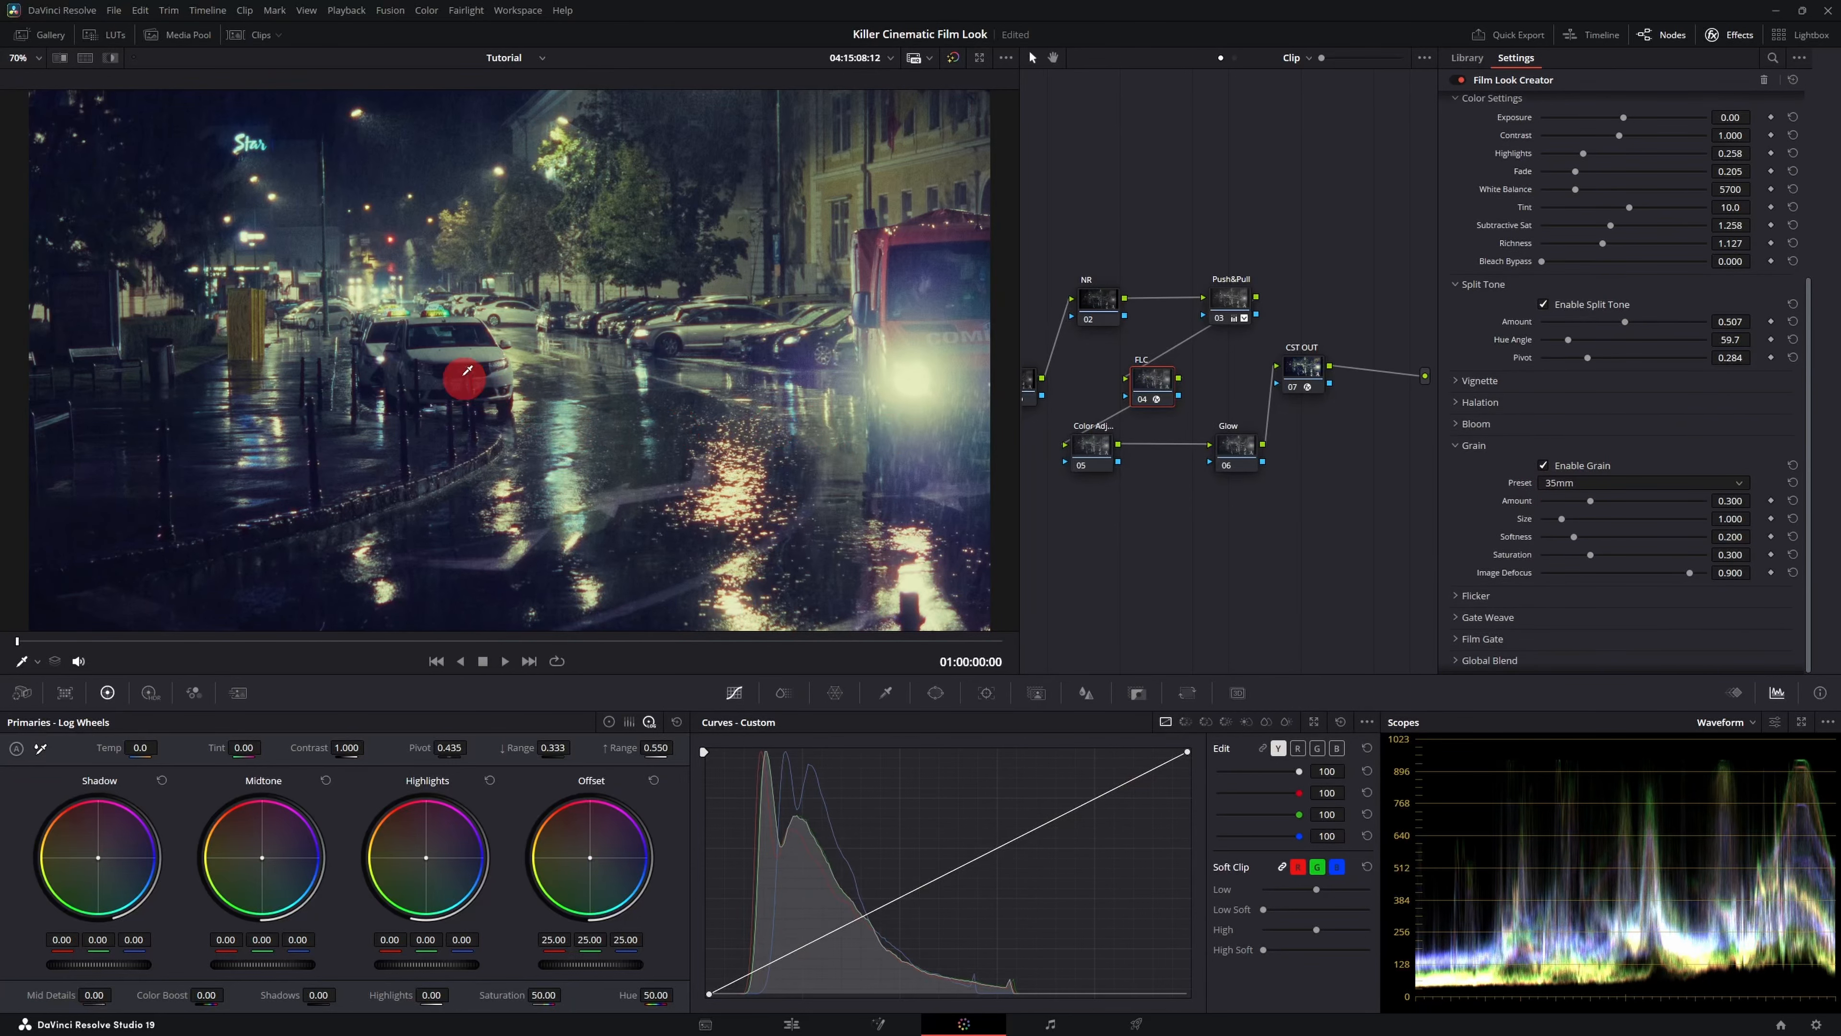
scroll(458, 353, up, 5)
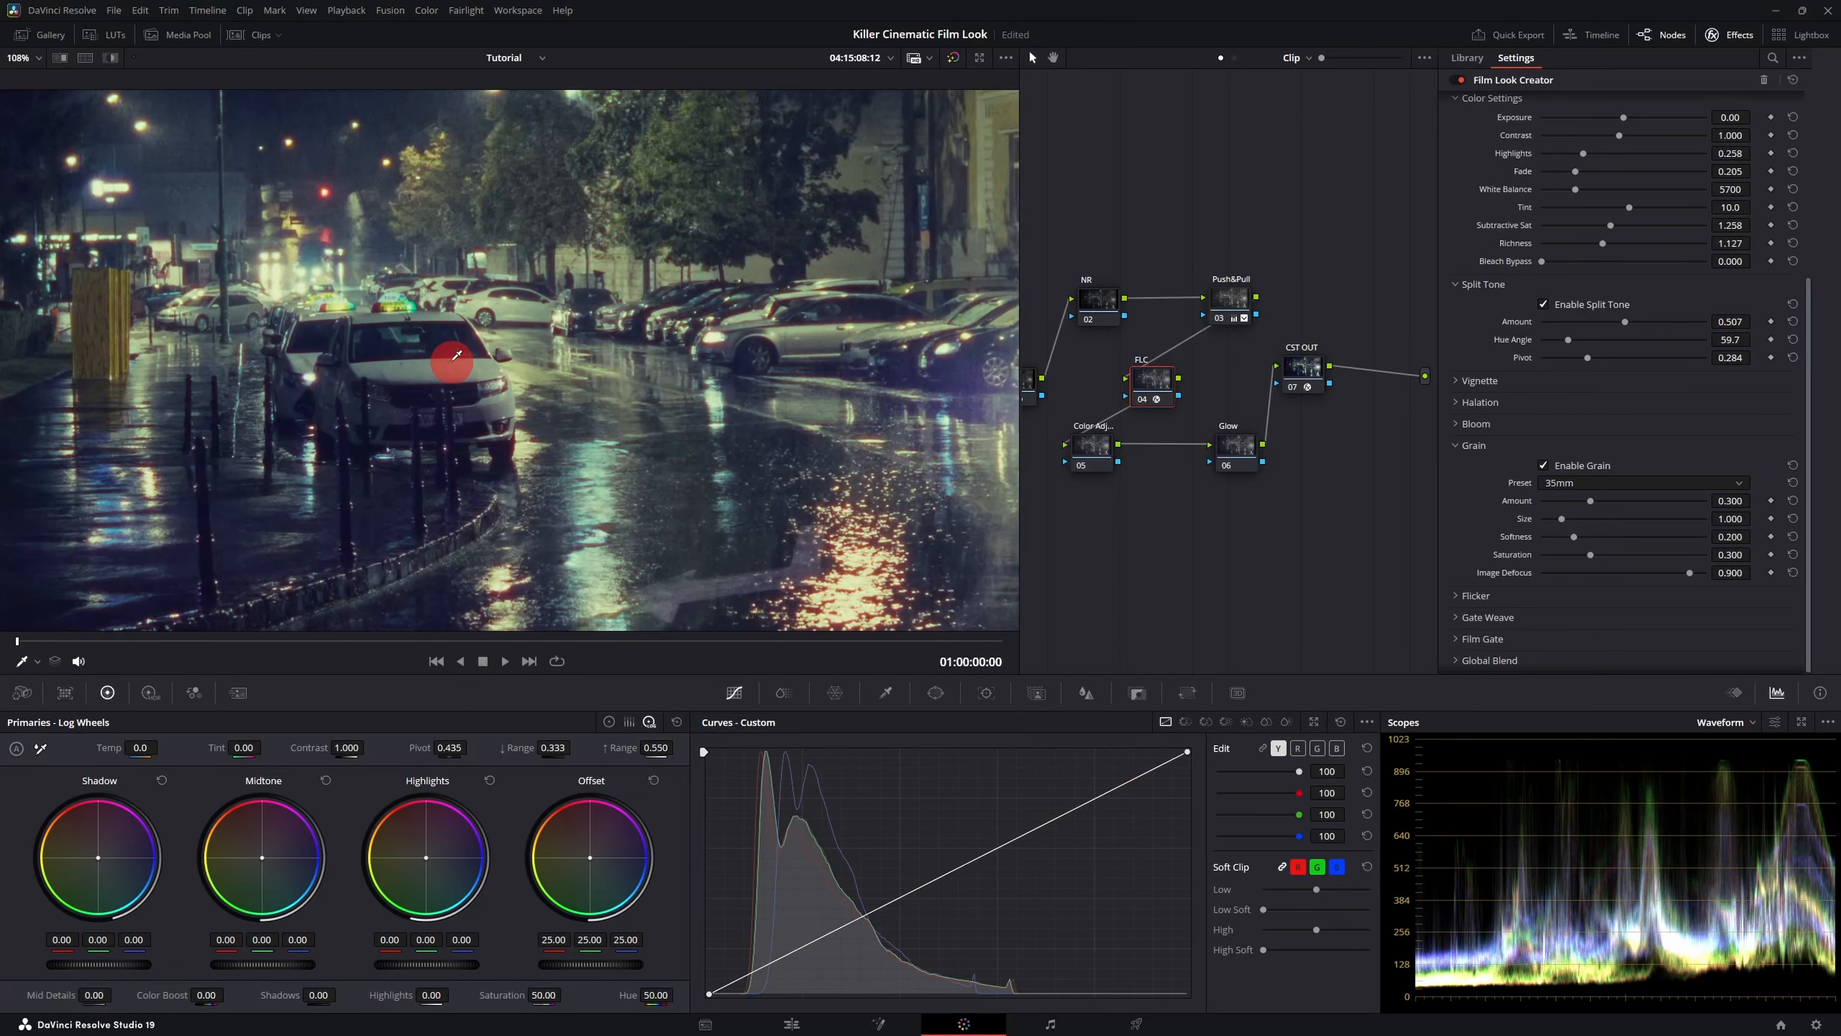
scroll(455, 355, up, 1)
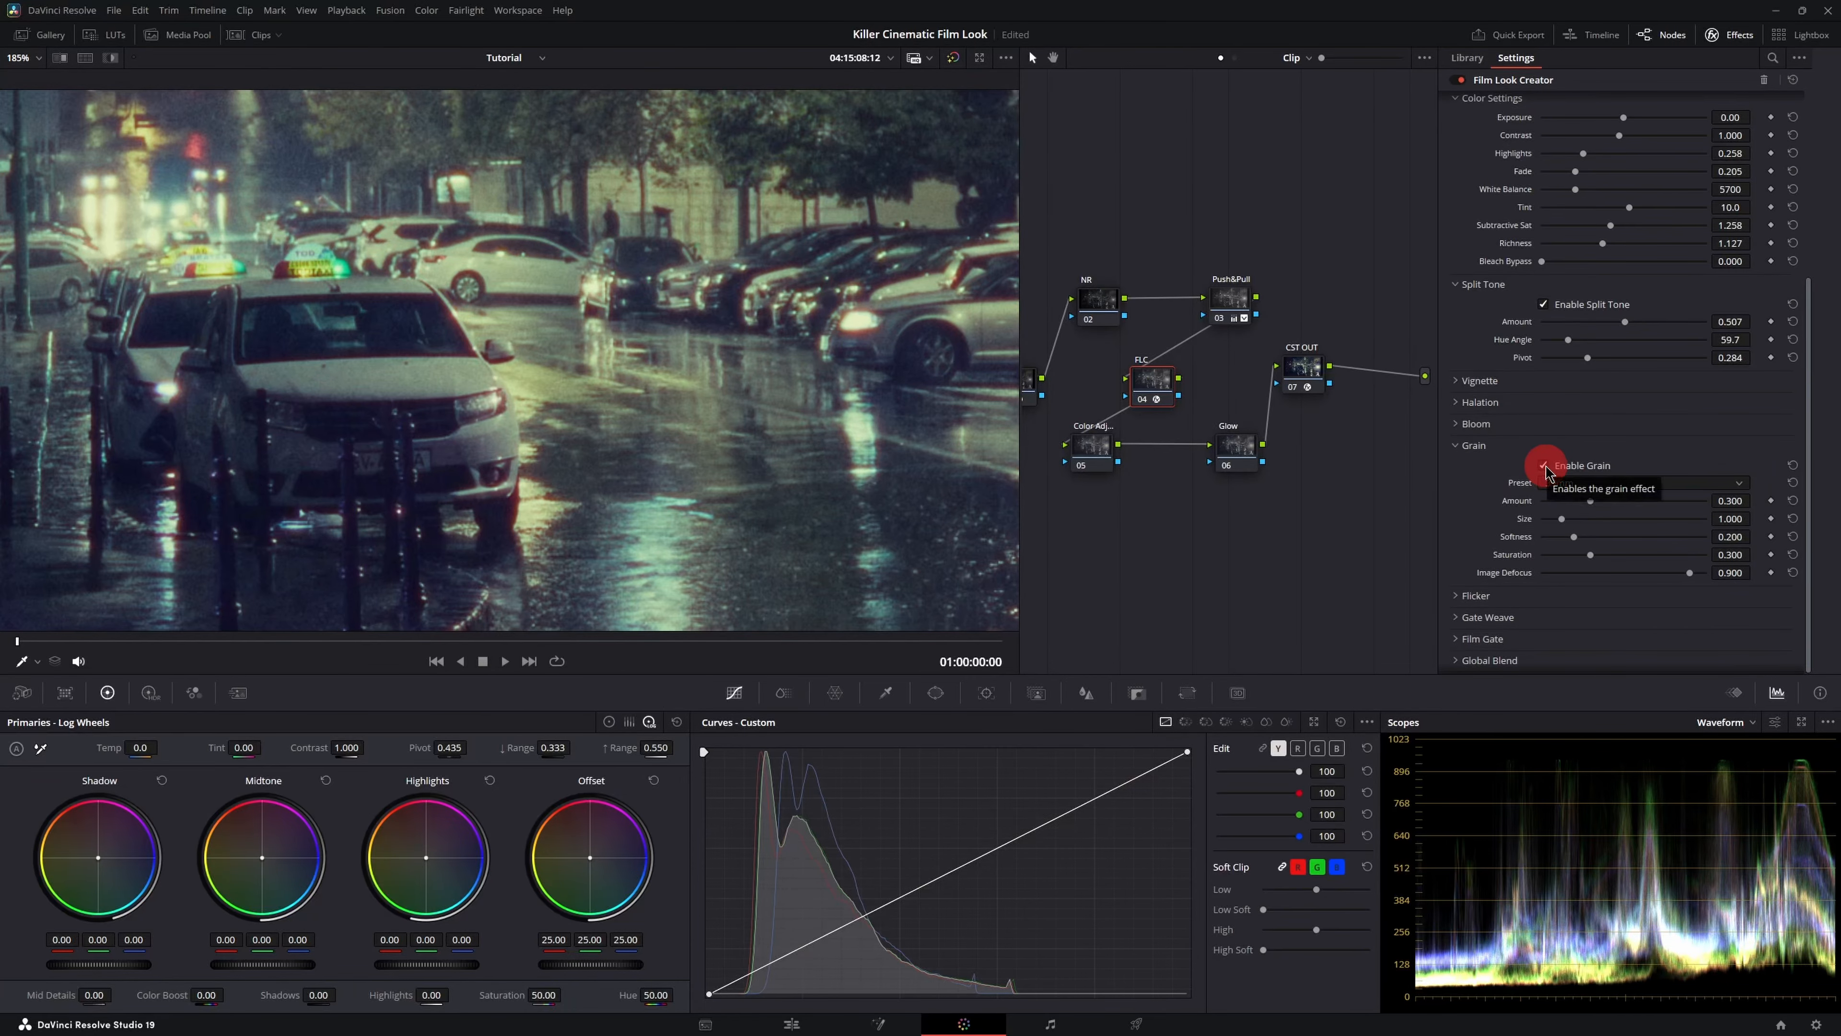
click(1545, 465)
click(1545, 465)
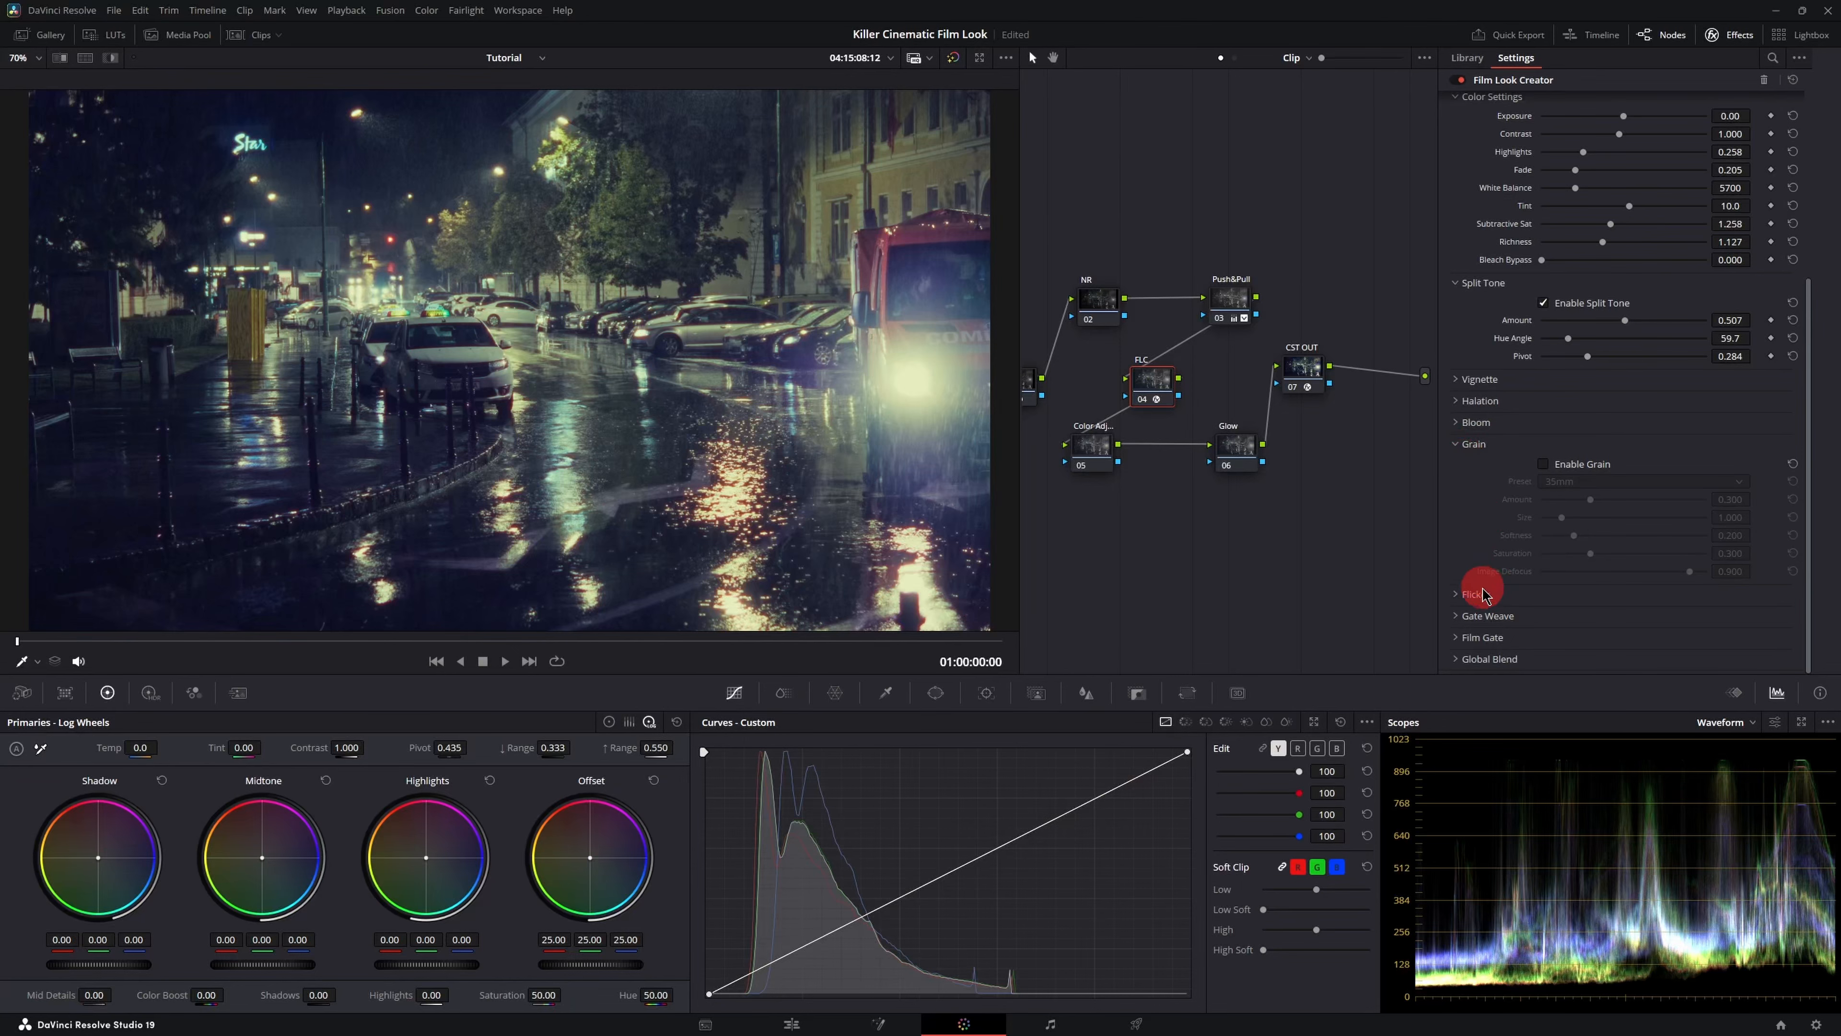
- Save the project
key(ctrl+s)
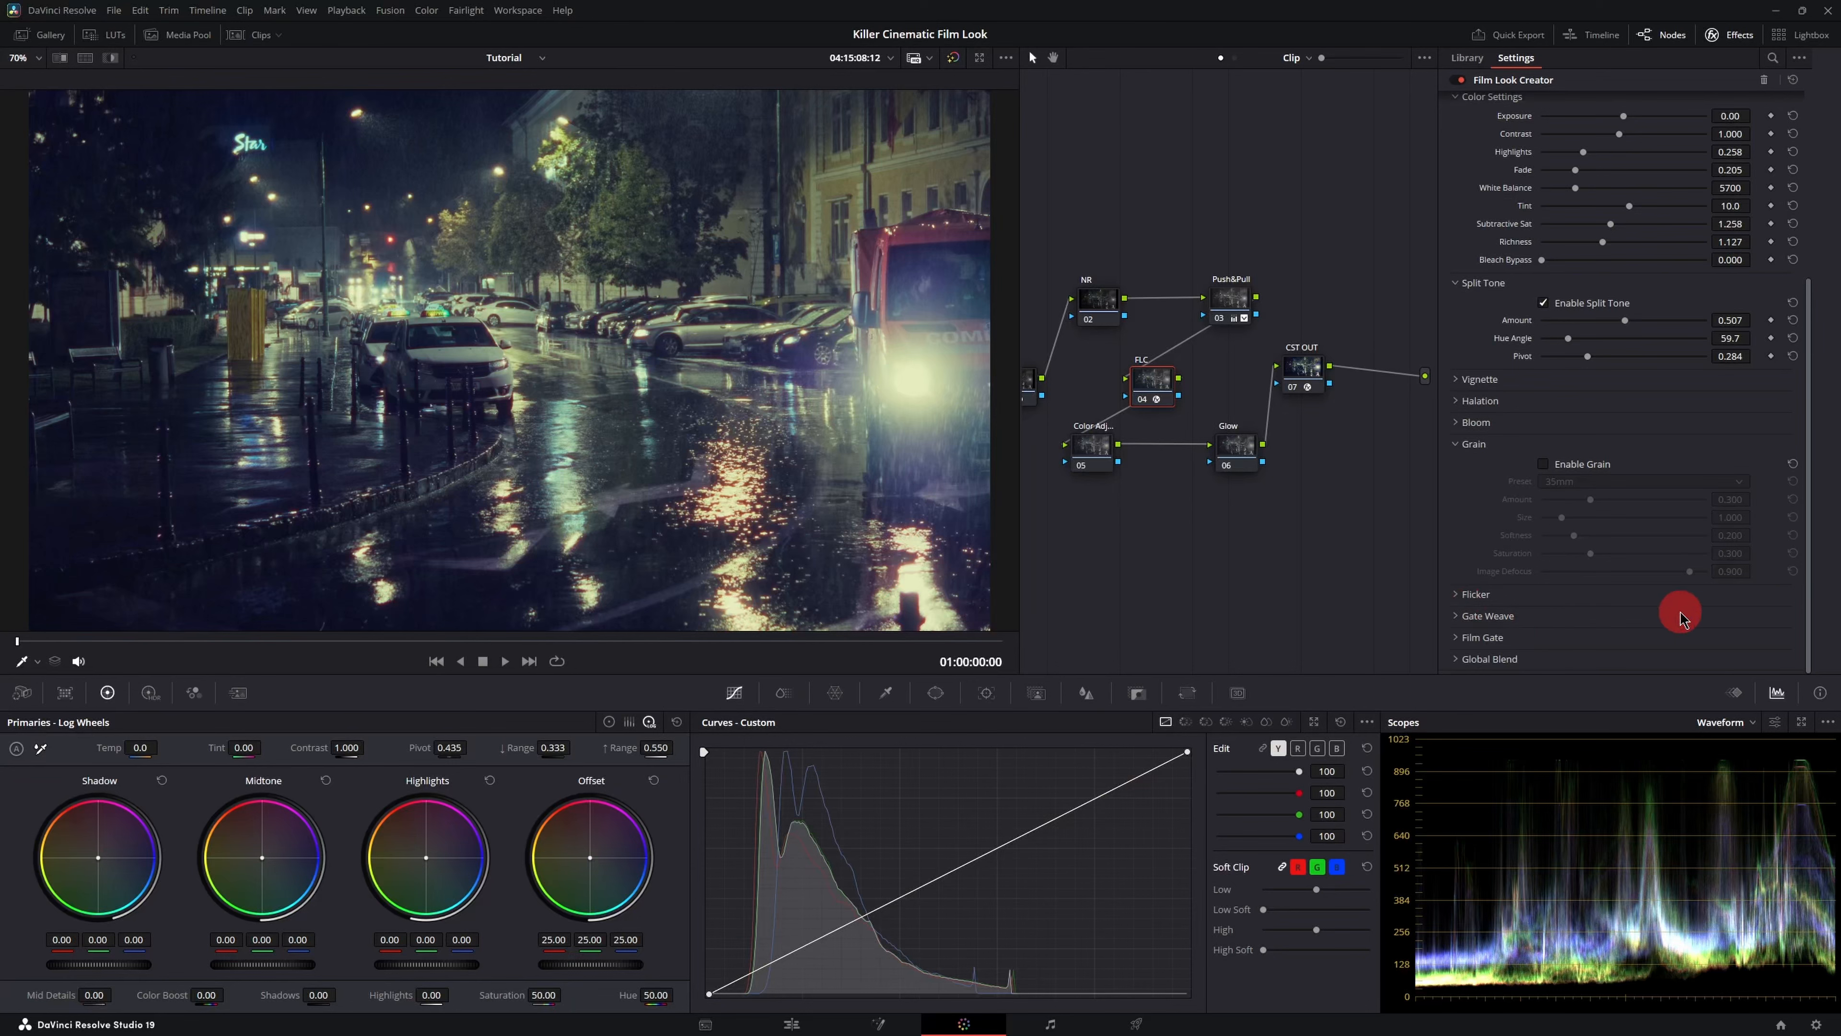
click(1458, 659)
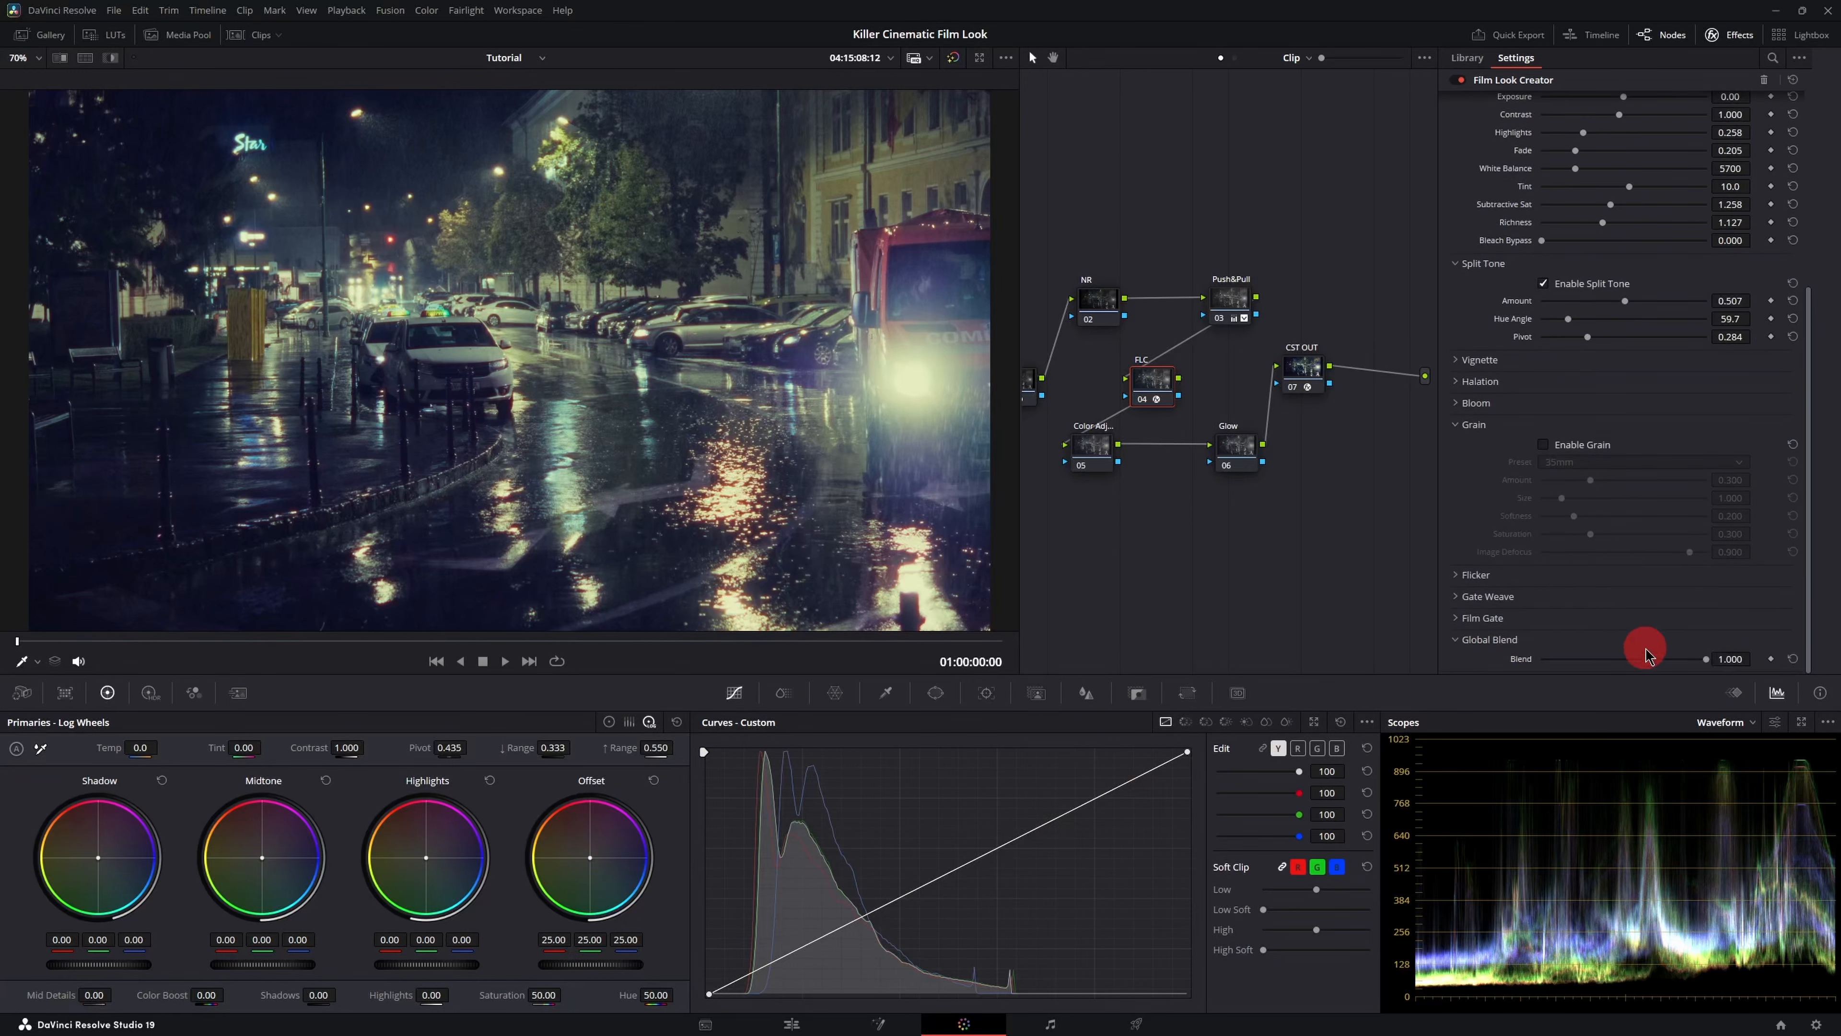
click(1468, 639)
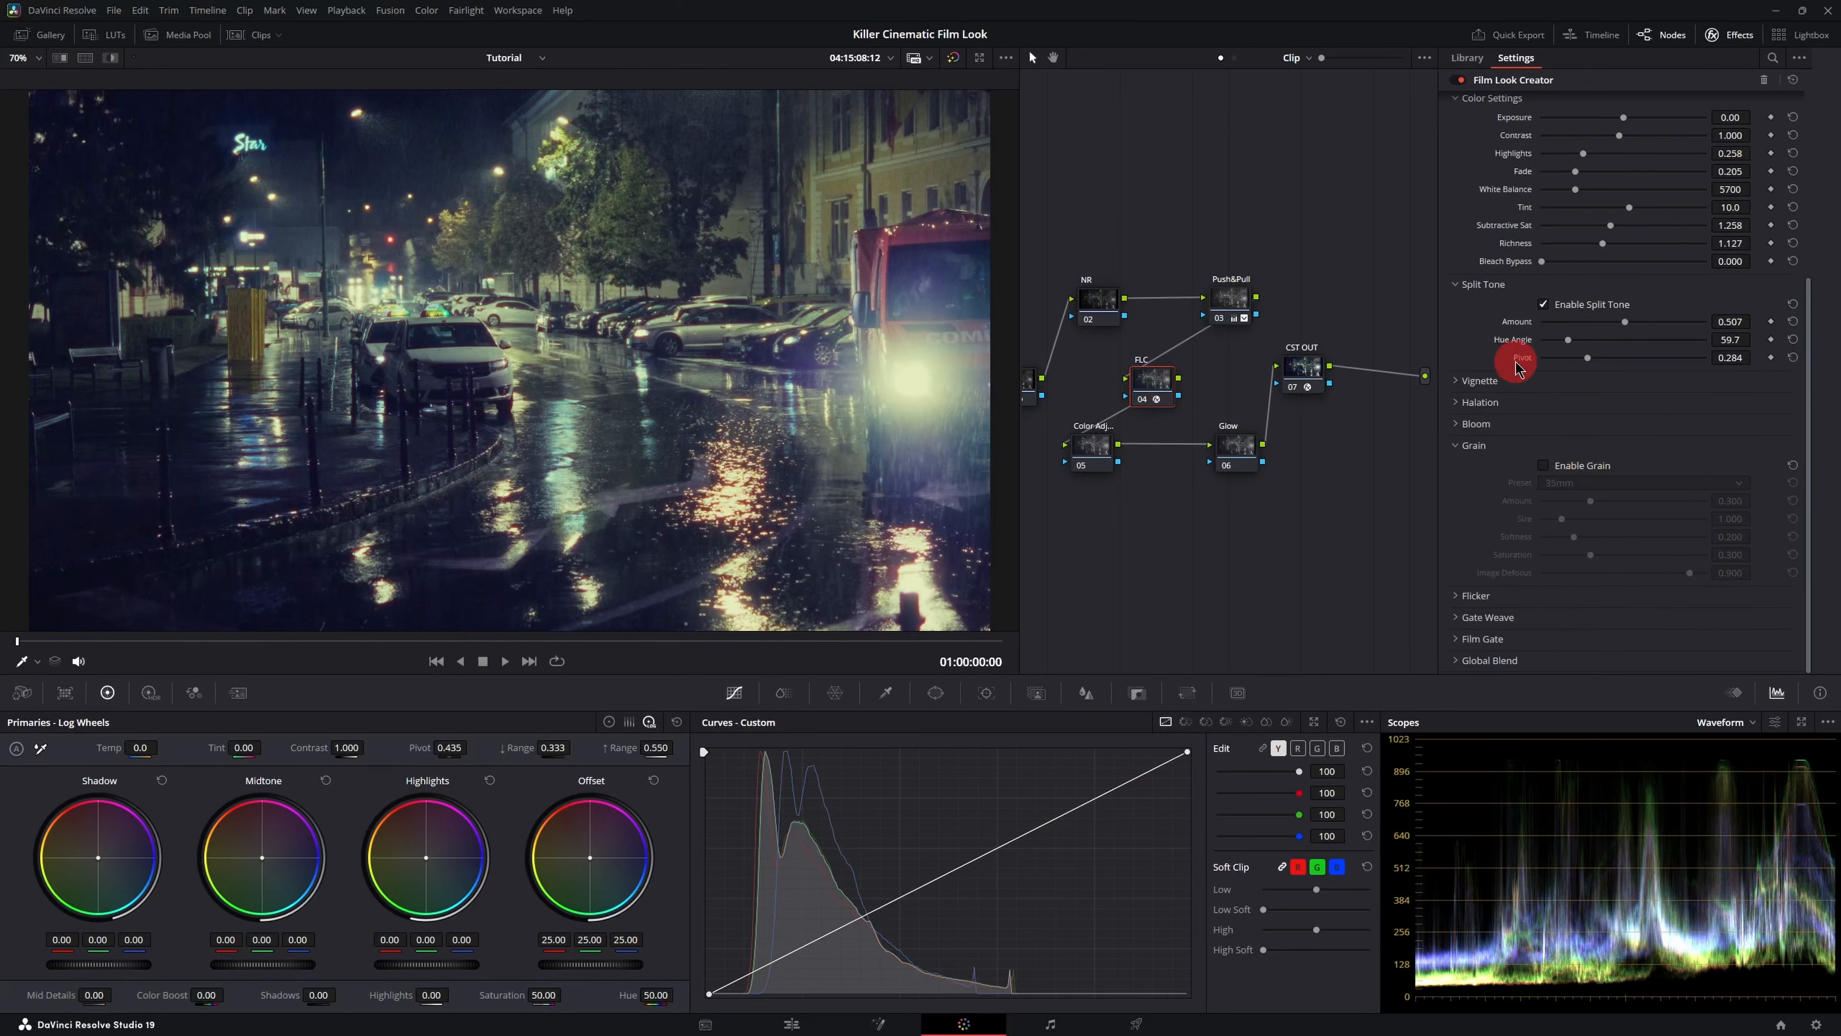
- Select the Color Adjust node and add shadow and midtone points to the blue custom curve, nudging the midtone point
click(1733, 37)
click(1167, 453)
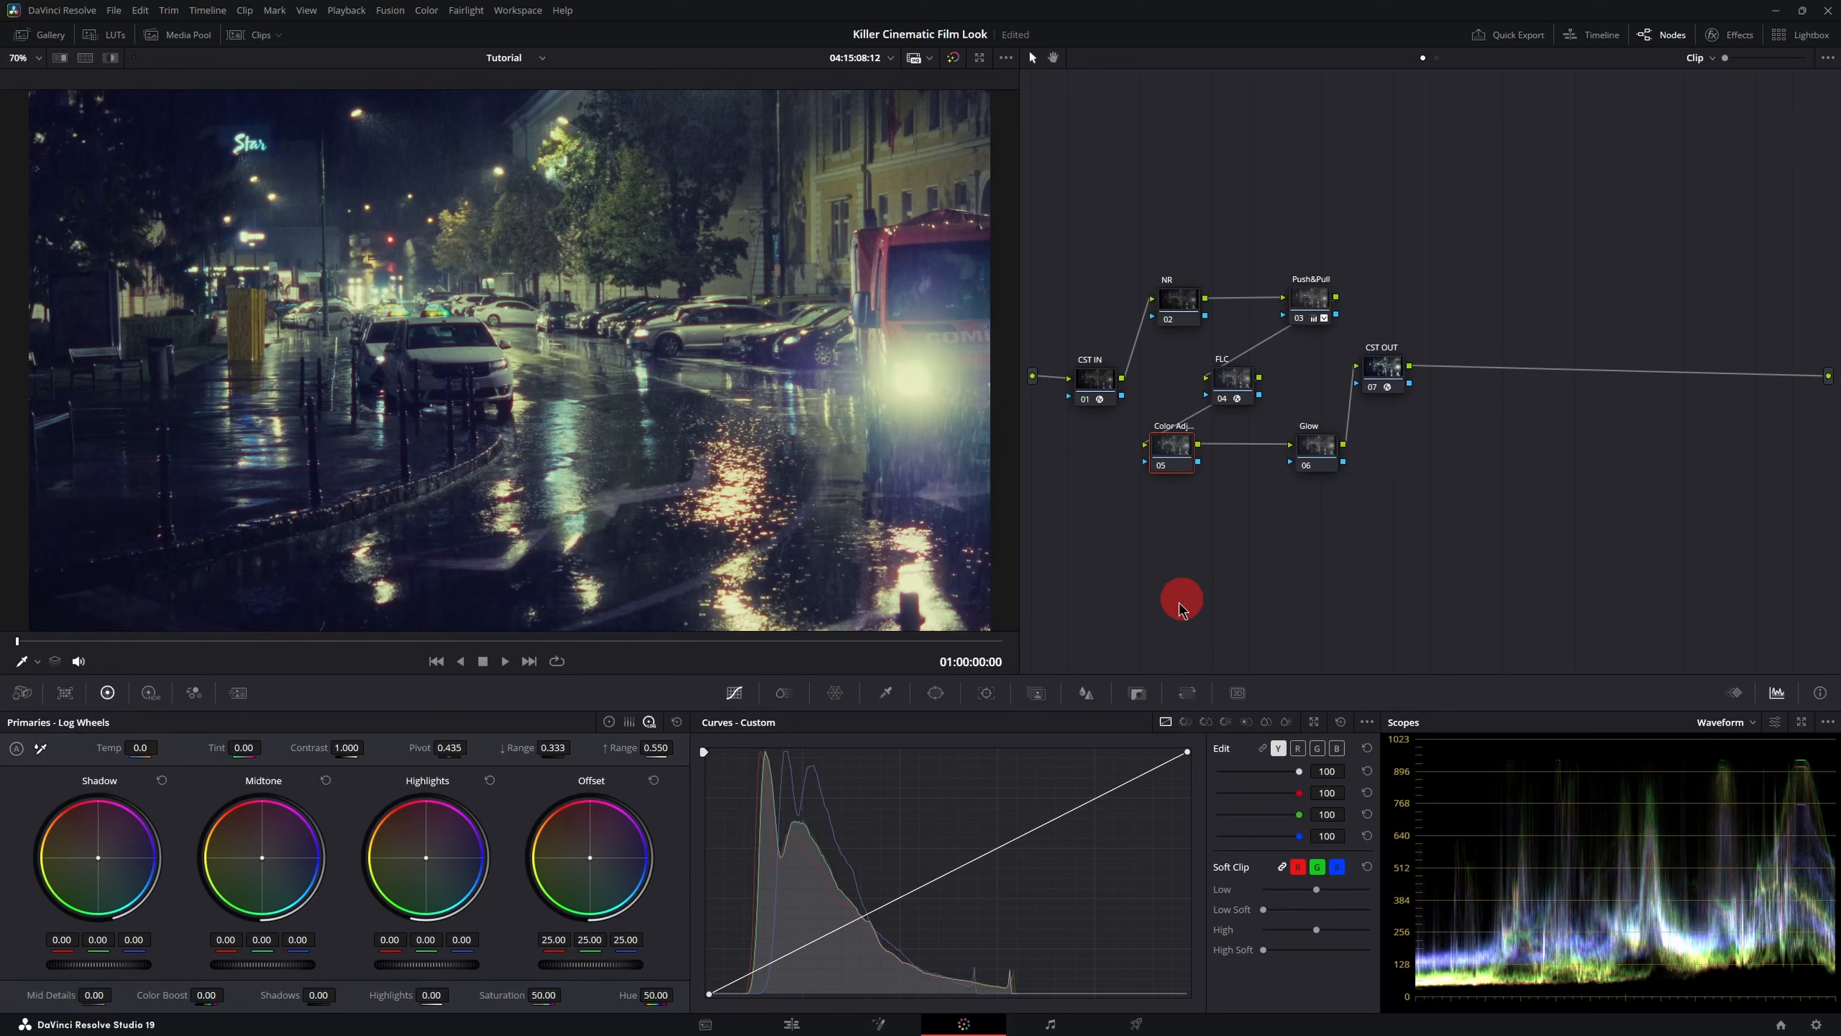
click(1338, 751)
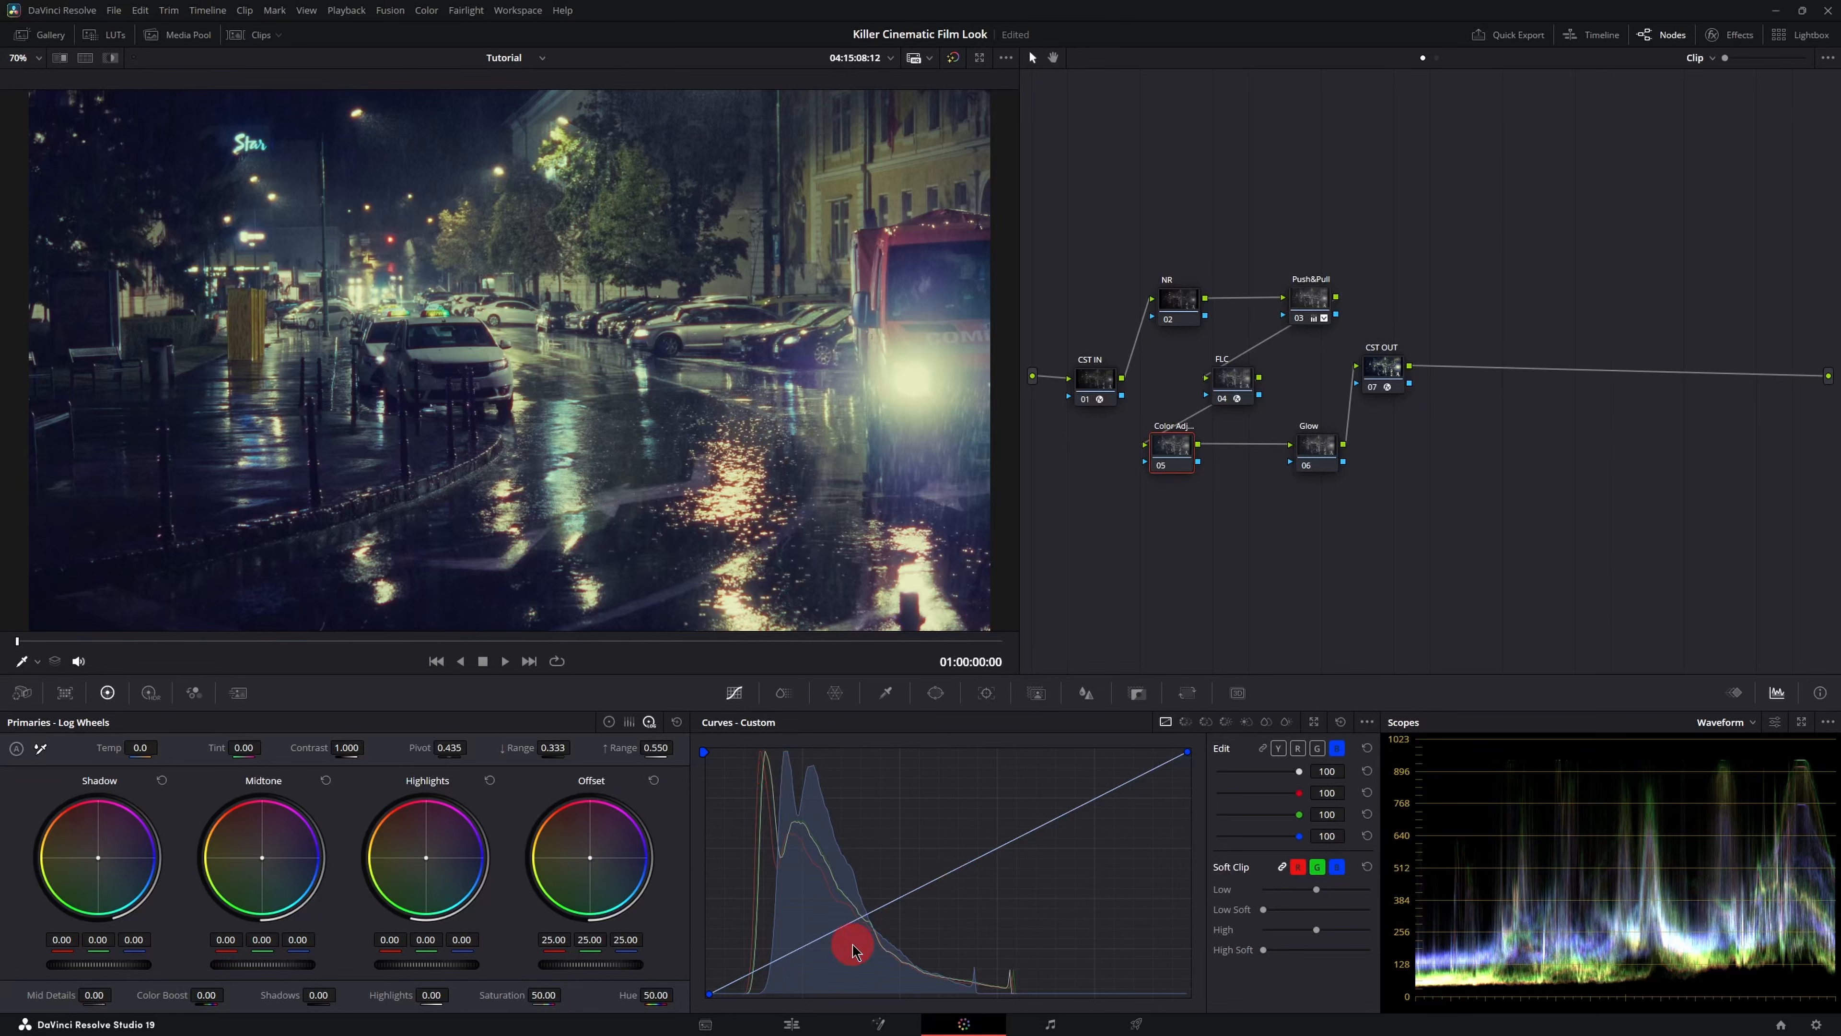
click(868, 915)
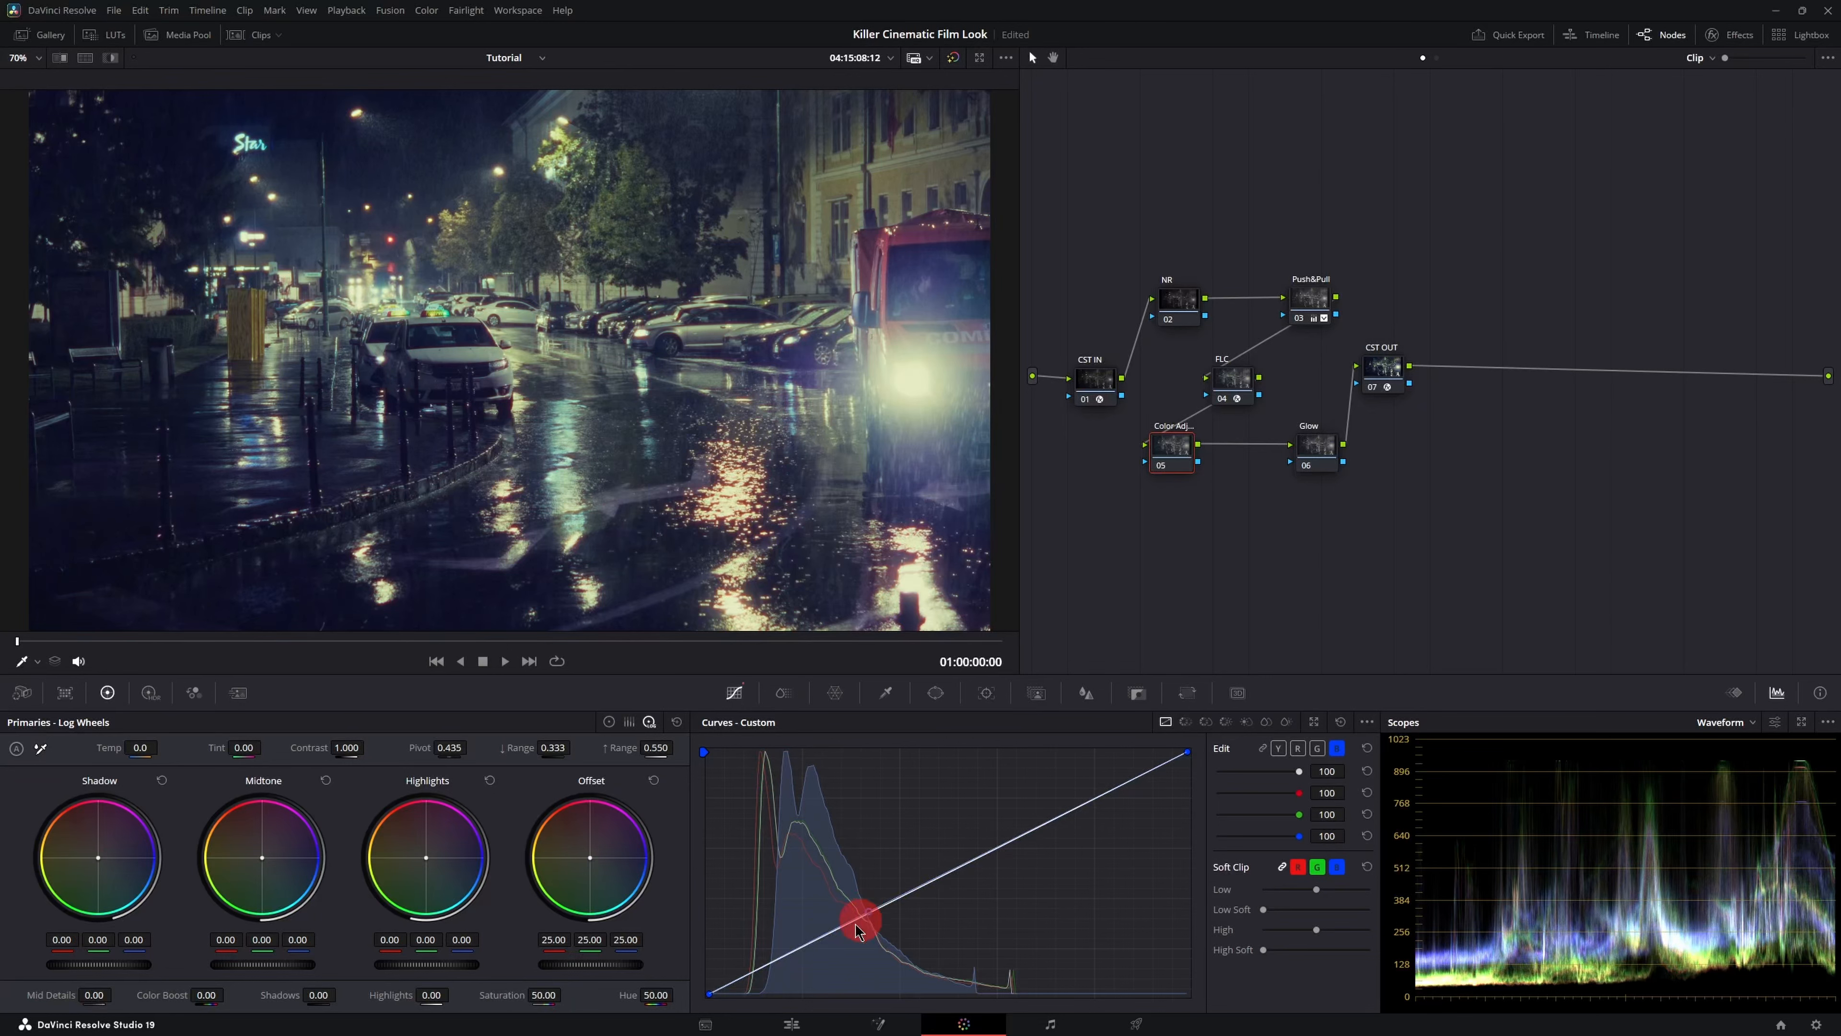
click(769, 964)
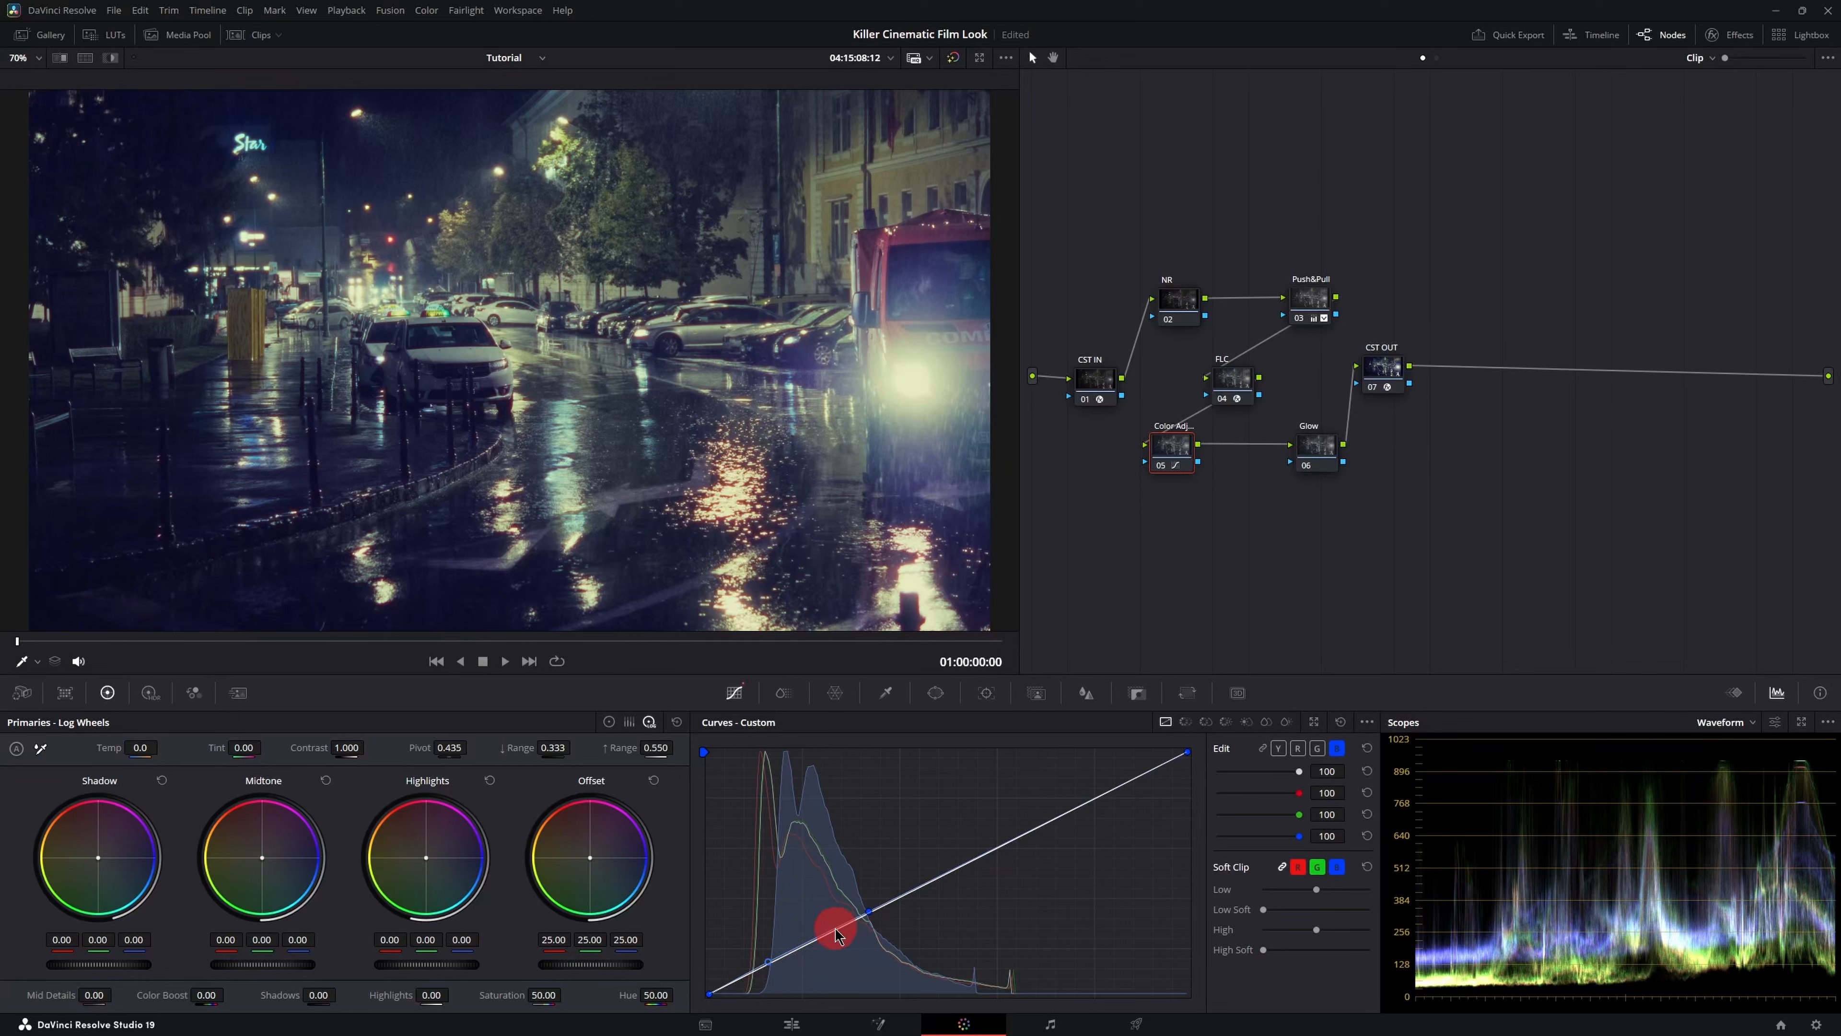
click(822, 934)
mouse_move(823, 934)
mouse_down()
mouse_move(808, 957)
mouse_move(851, 937)
mouse_up()
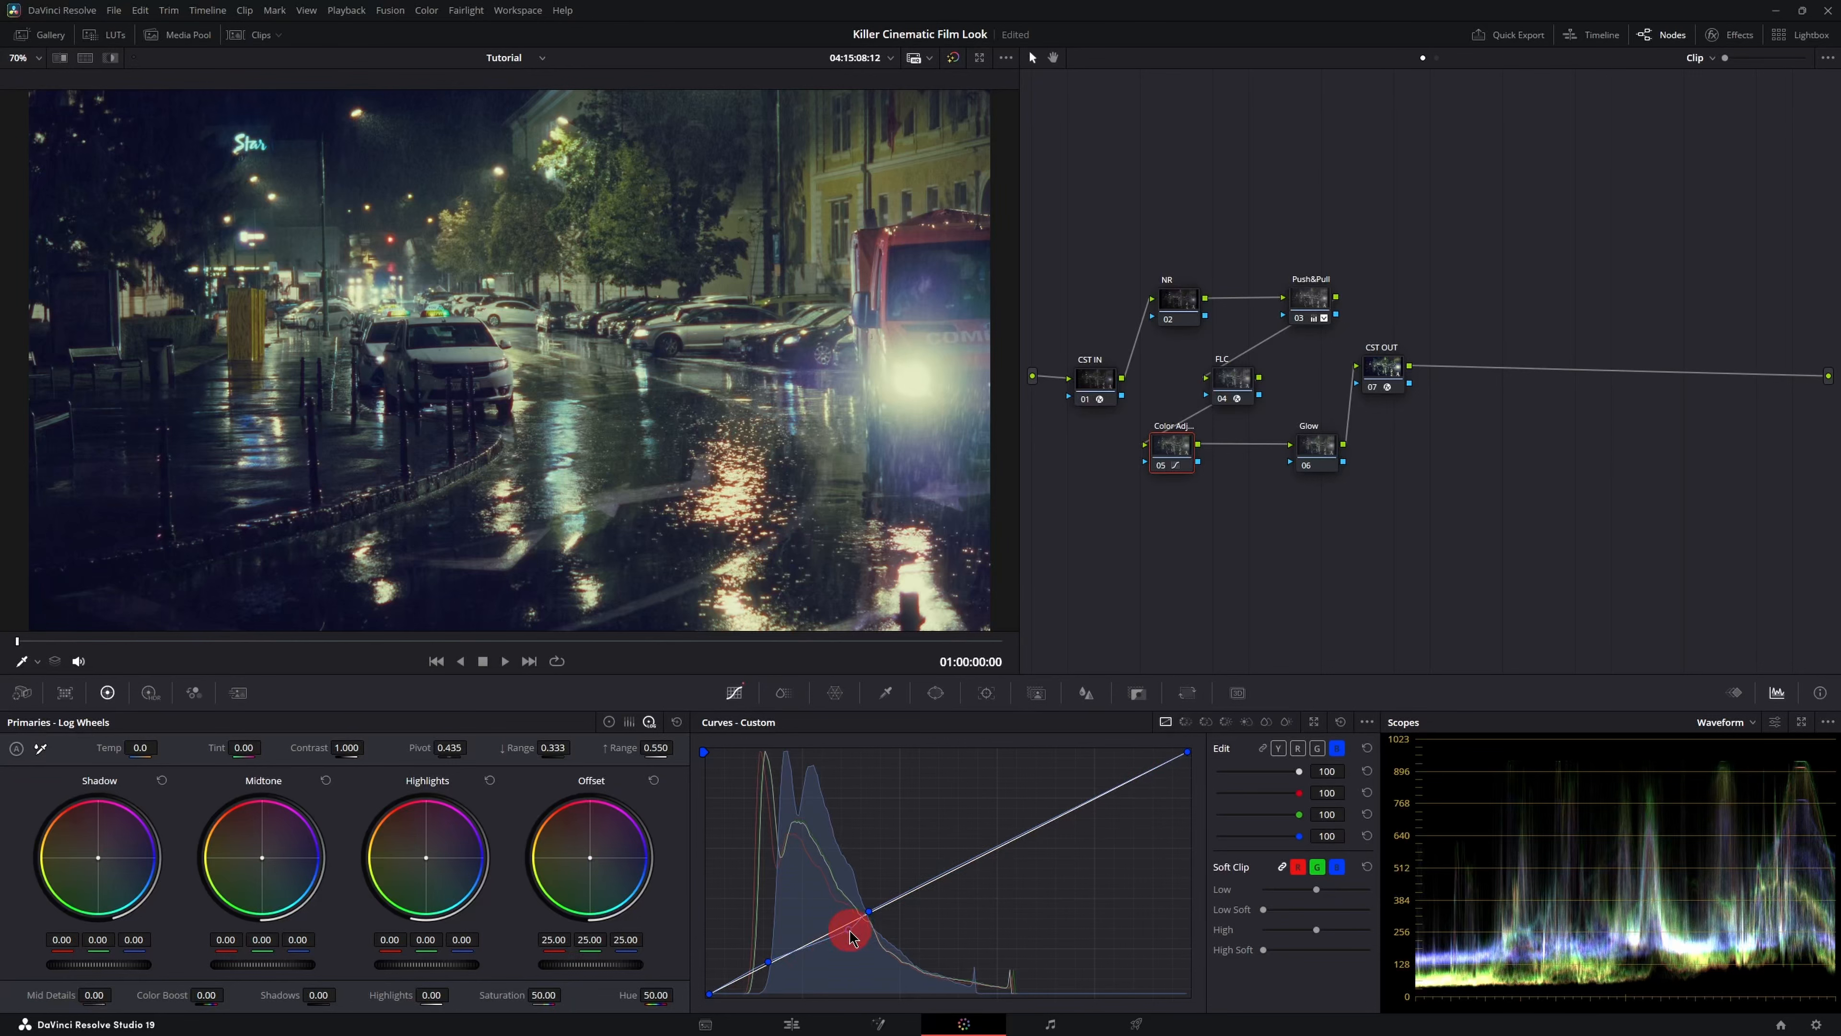
mouse_move(849, 932)
mouse_down()
mouse_move(815, 944)
mouse_move(845, 935)
mouse_up()
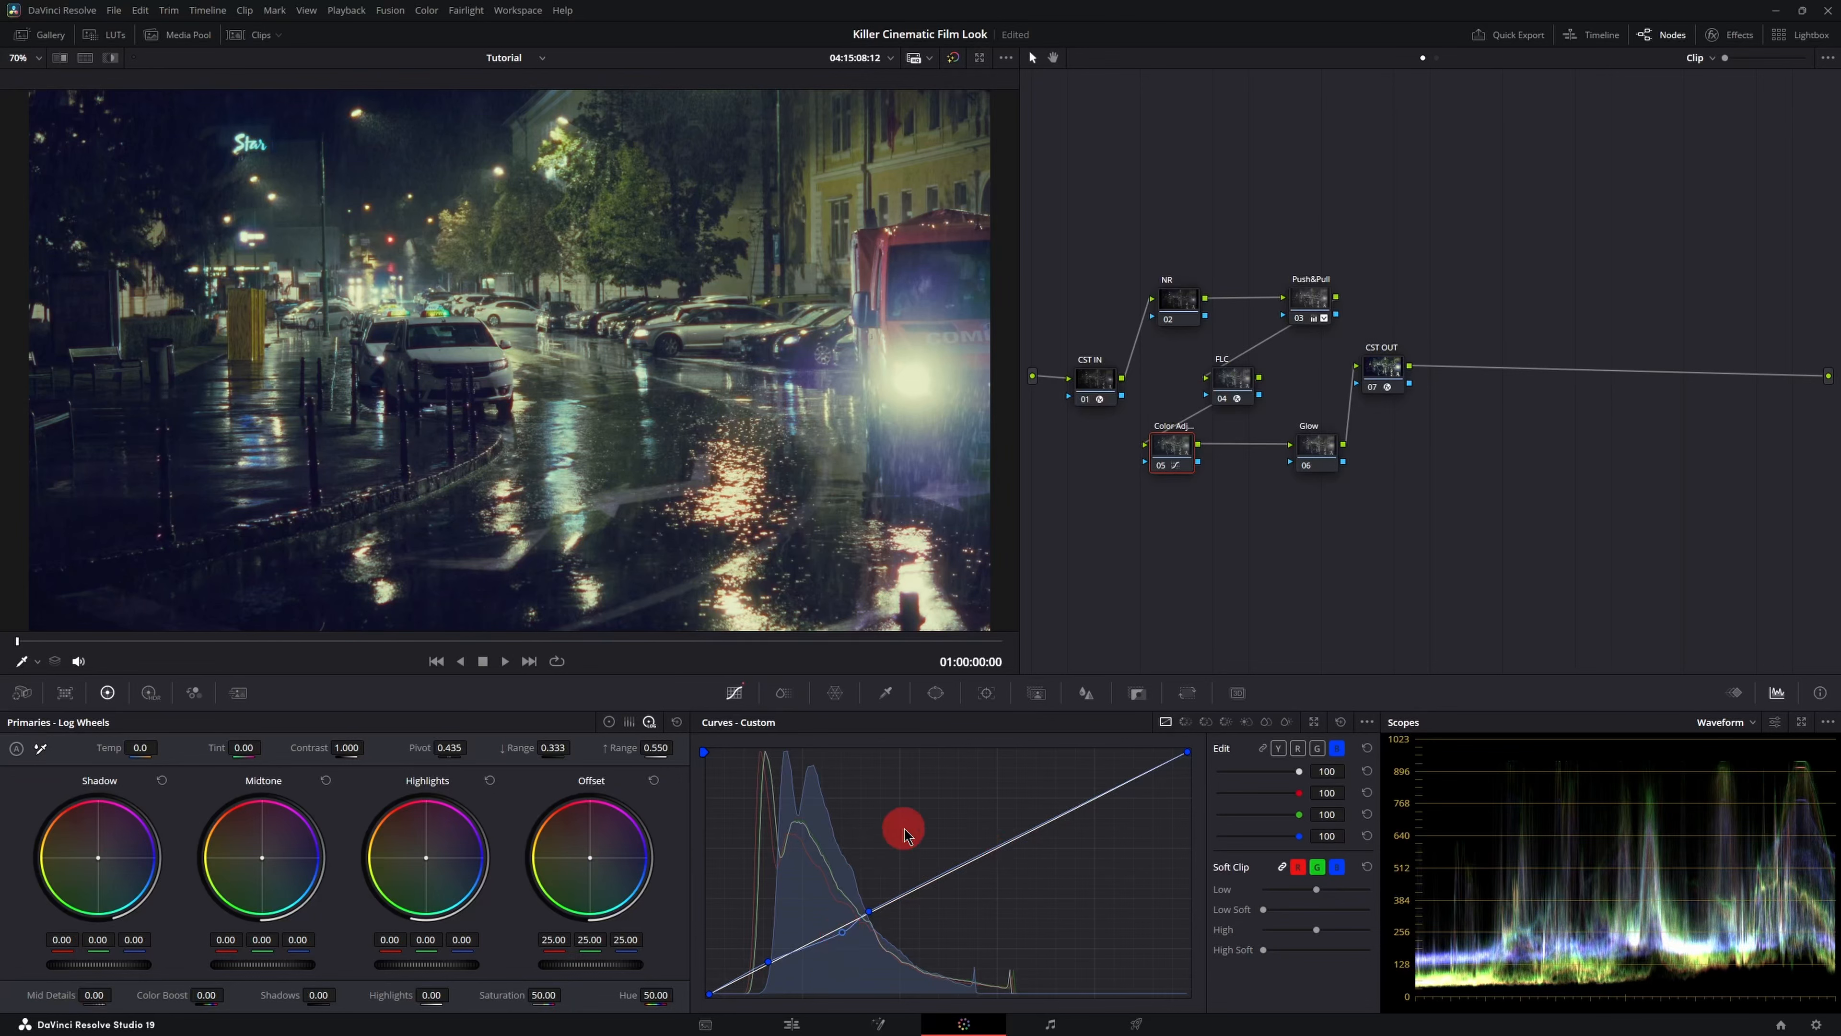
- Open the Color Warper, set its grid to 12 by 12 and pop it out into a larger window
click(837, 693)
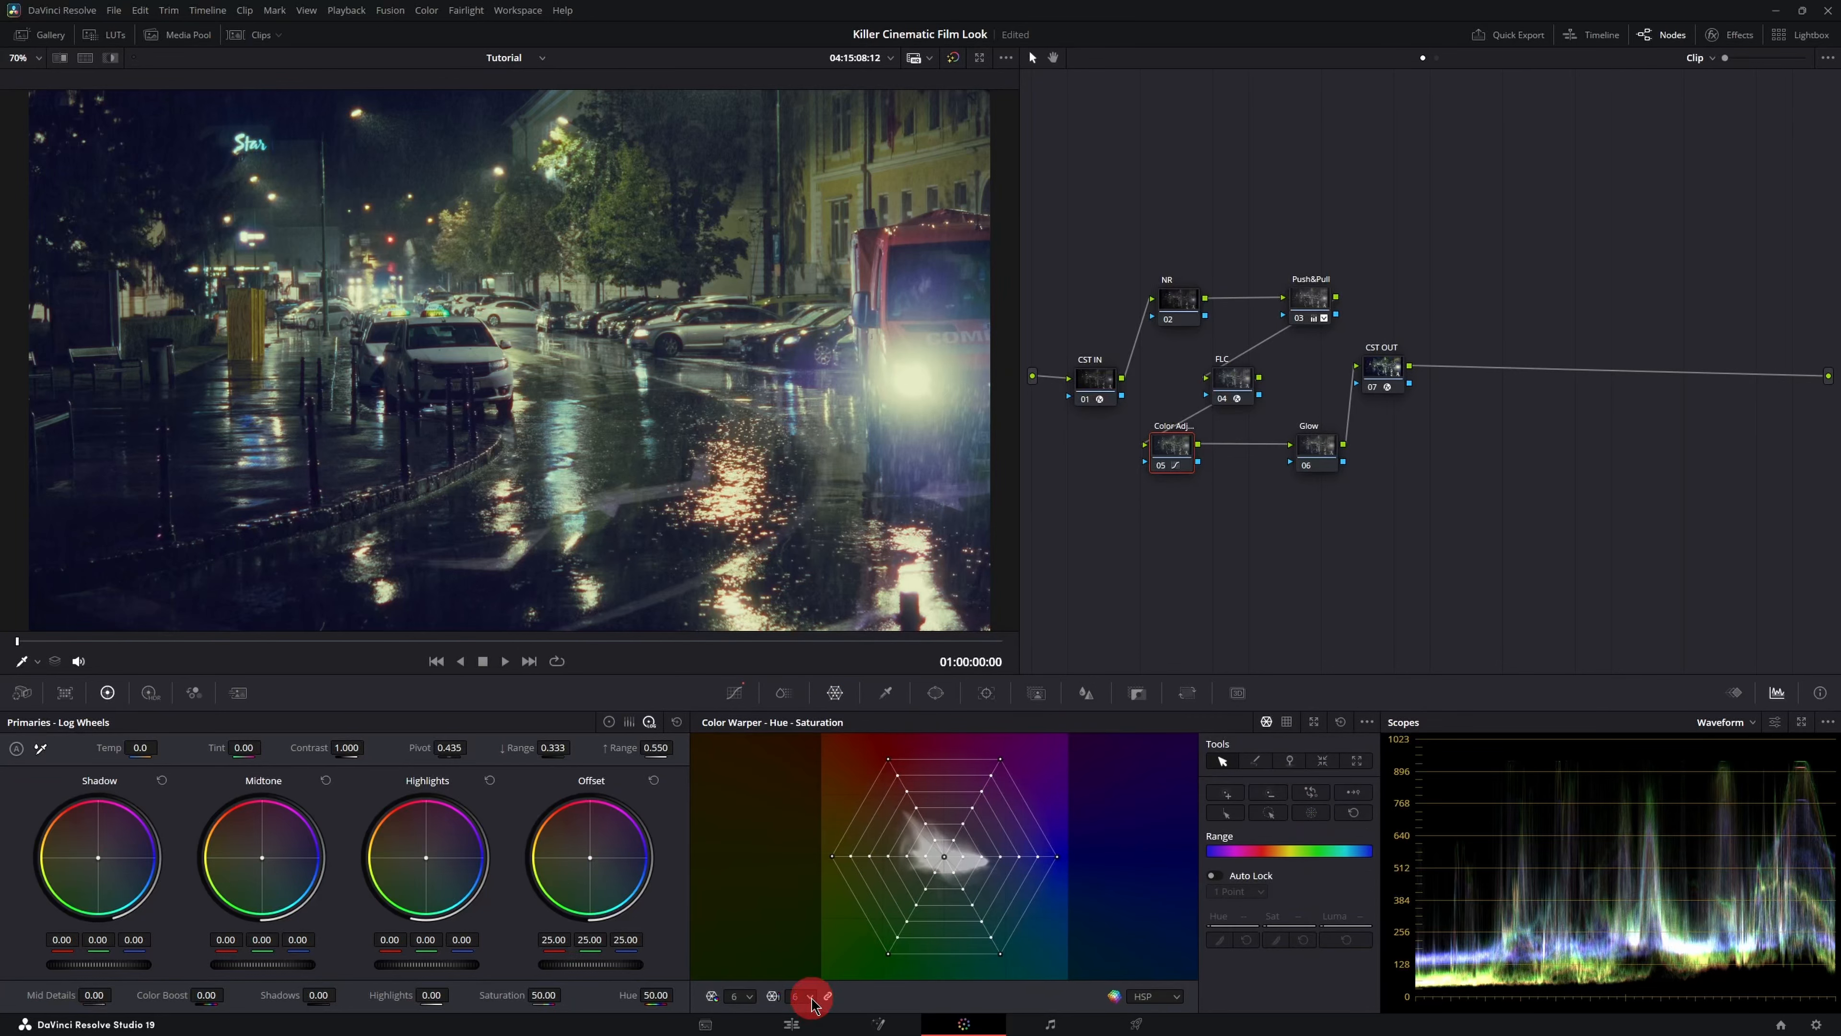
click(808, 995)
click(798, 961)
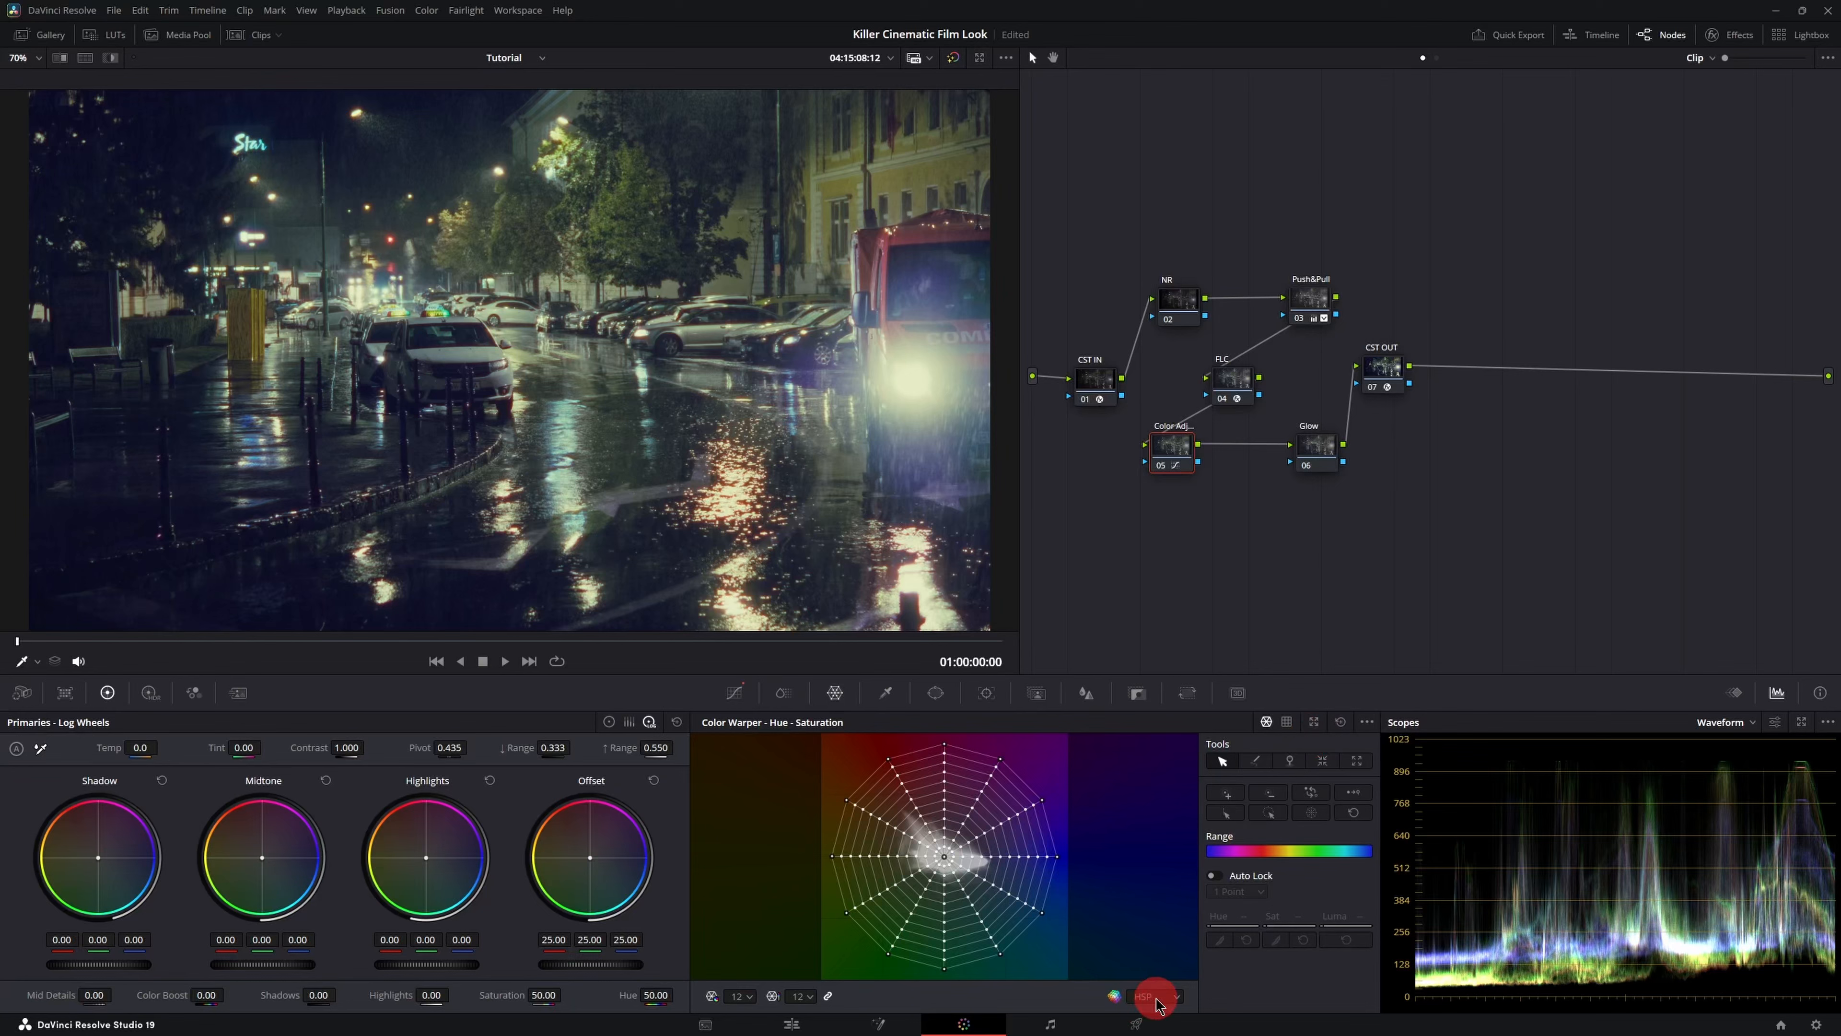
click(1315, 725)
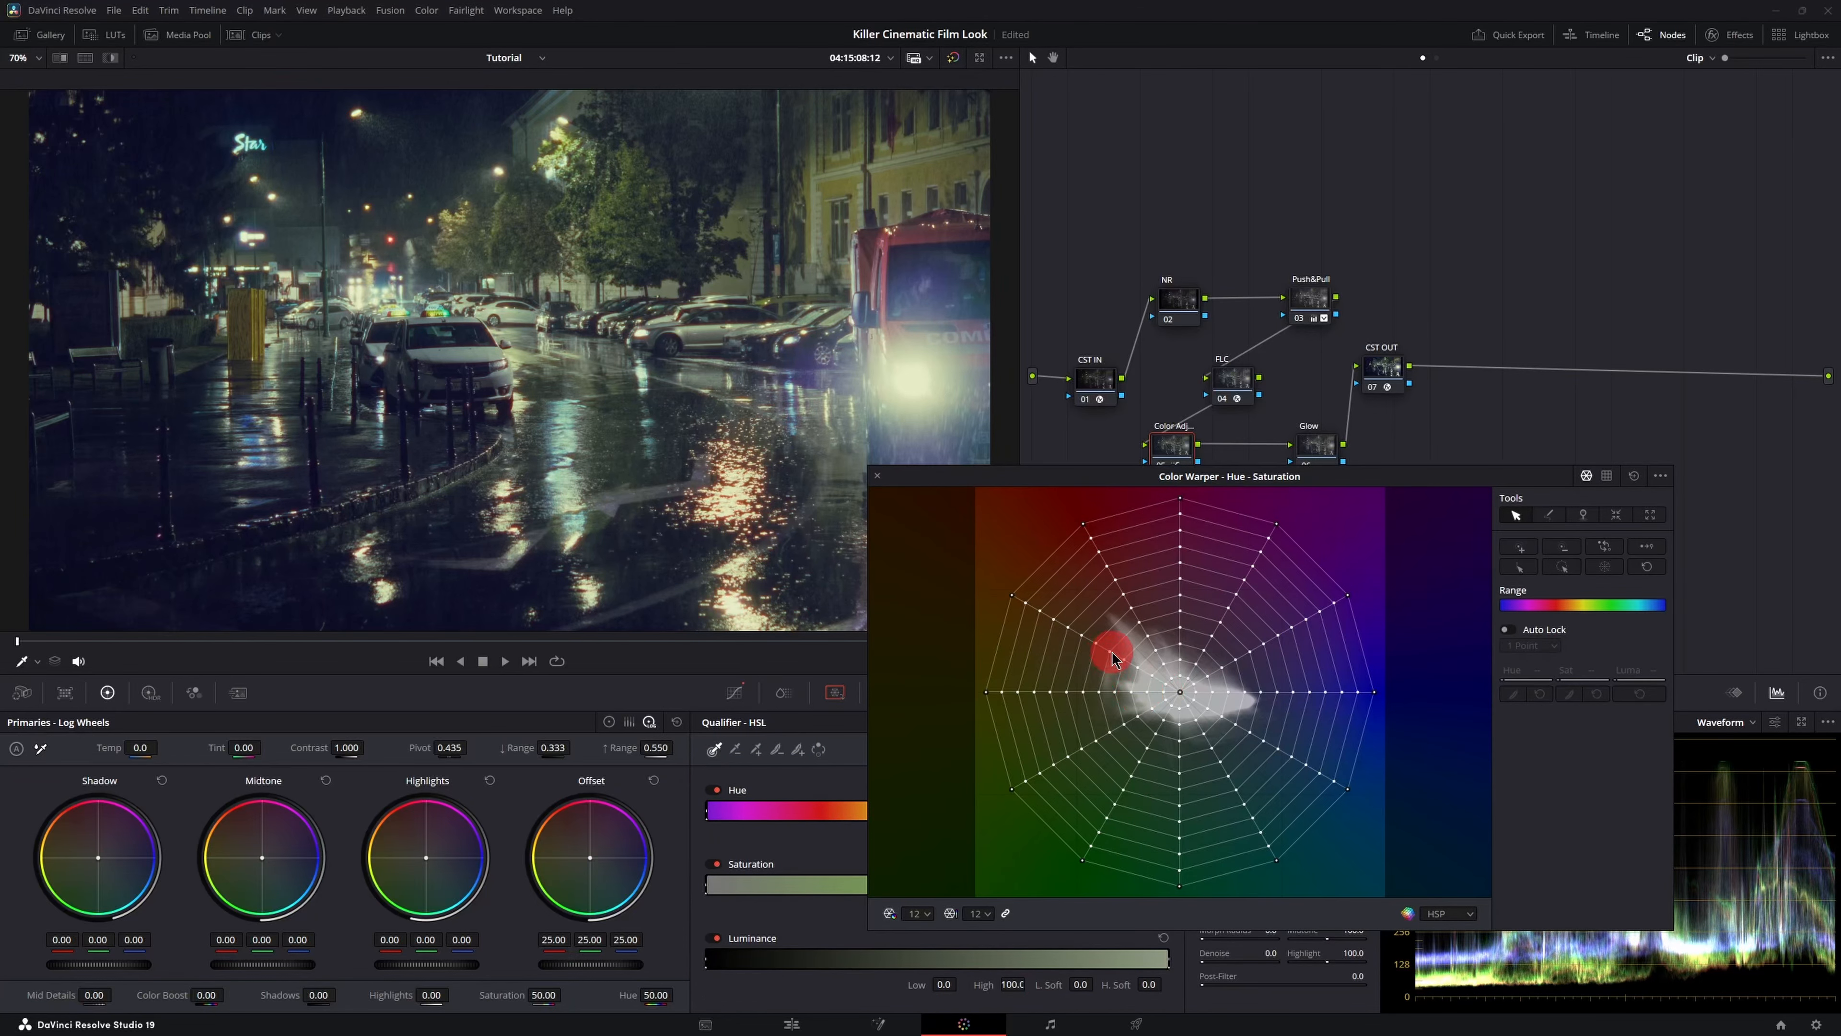
- Drag red-orange and yellow-green warper grid points to shift the clip's hues, then close the floating window
mouse_move(1112, 652)
mouse_down()
mouse_move(1057, 626)
mouse_move(1108, 650)
mouse_move(1134, 623)
mouse_move(1085, 678)
mouse_move(1124, 634)
mouse_move(1106, 652)
mouse_up()
drag(1108, 652, 1112, 646)
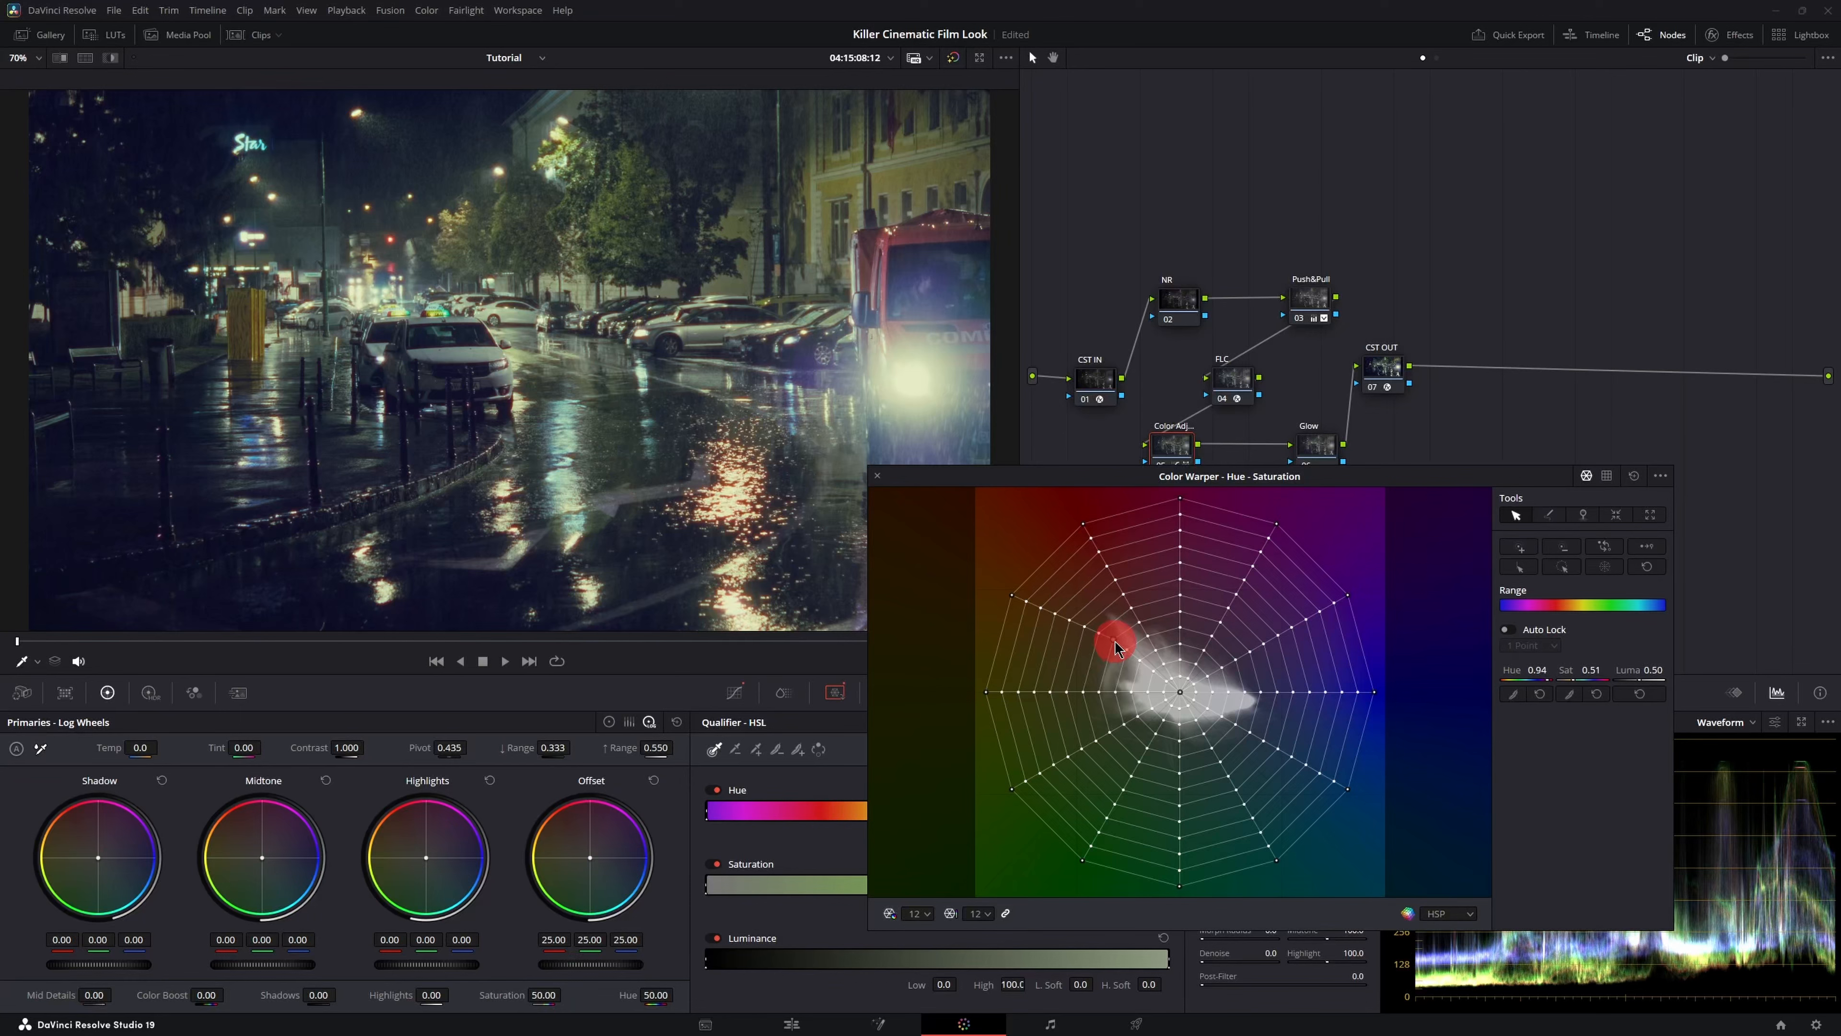
mouse_move(1140, 622)
mouse_down()
mouse_move(1172, 613)
mouse_move(1139, 620)
mouse_up()
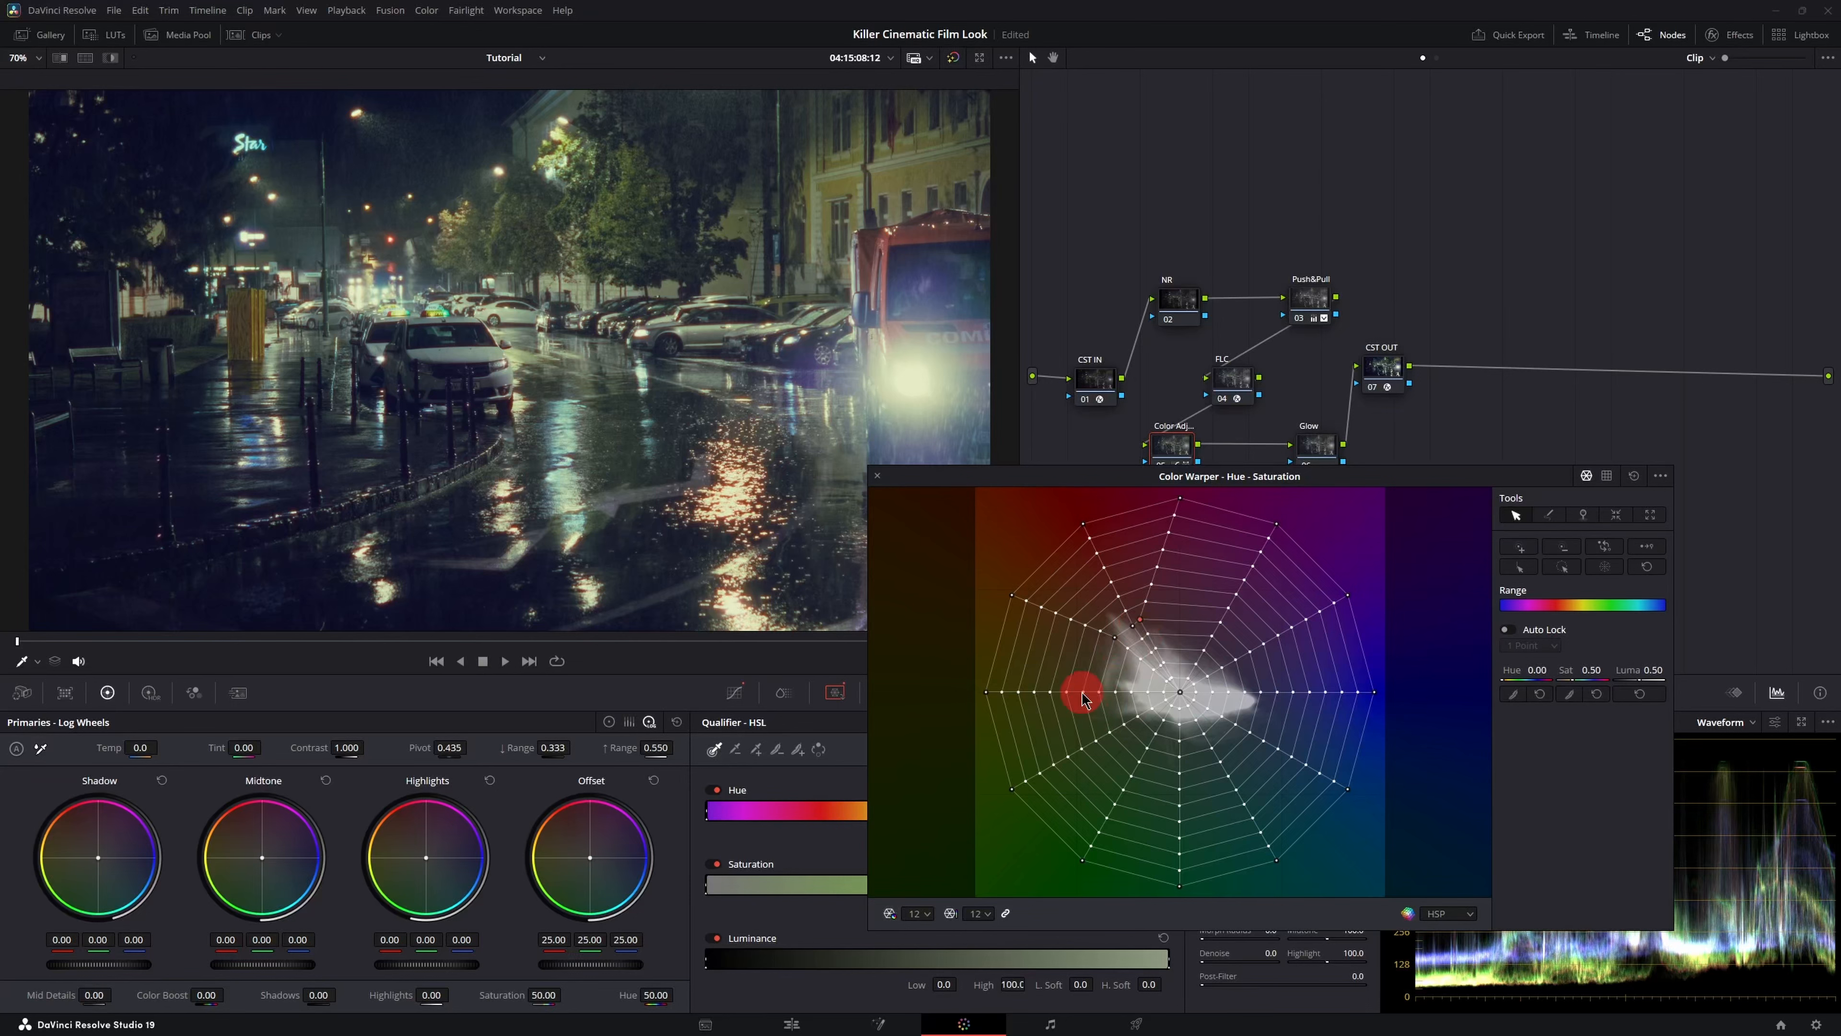
drag(1082, 691, 1088, 667)
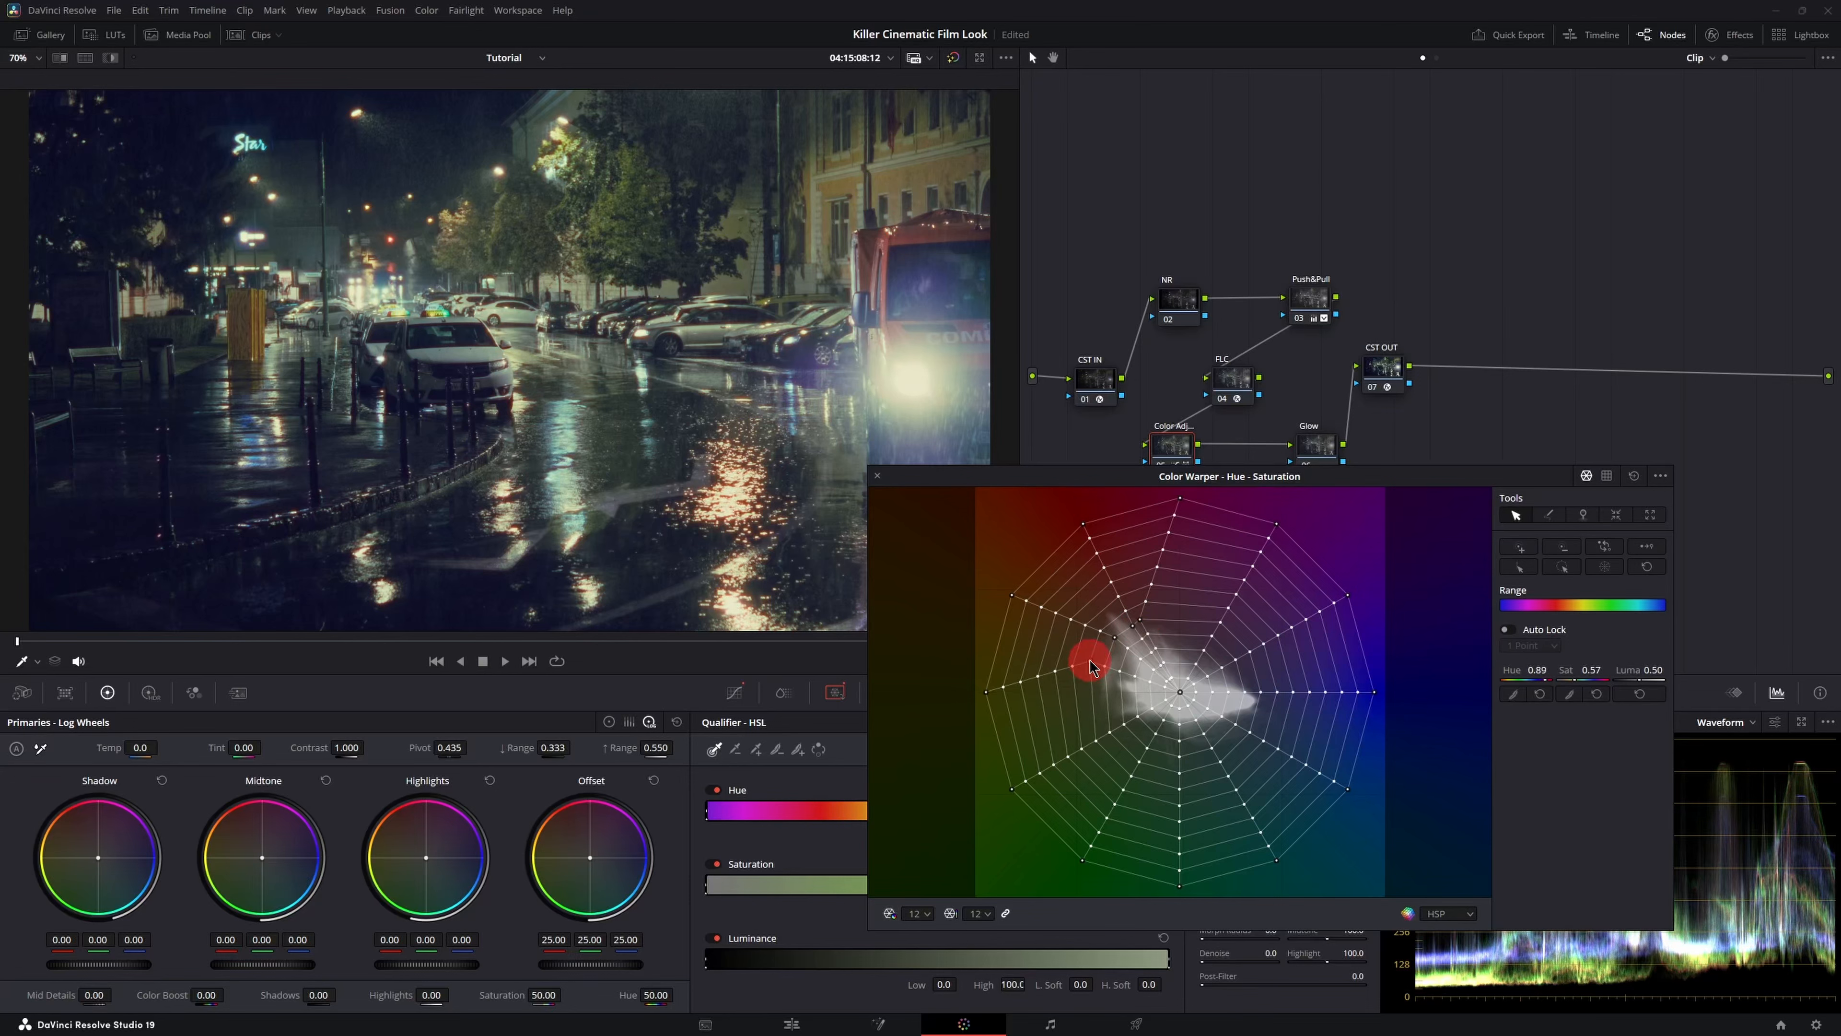
drag(1109, 734, 1201, 772)
mouse_move(1220, 624)
mouse_down()
mouse_move(1267, 699)
mouse_move(1250, 740)
mouse_move(1242, 654)
mouse_up()
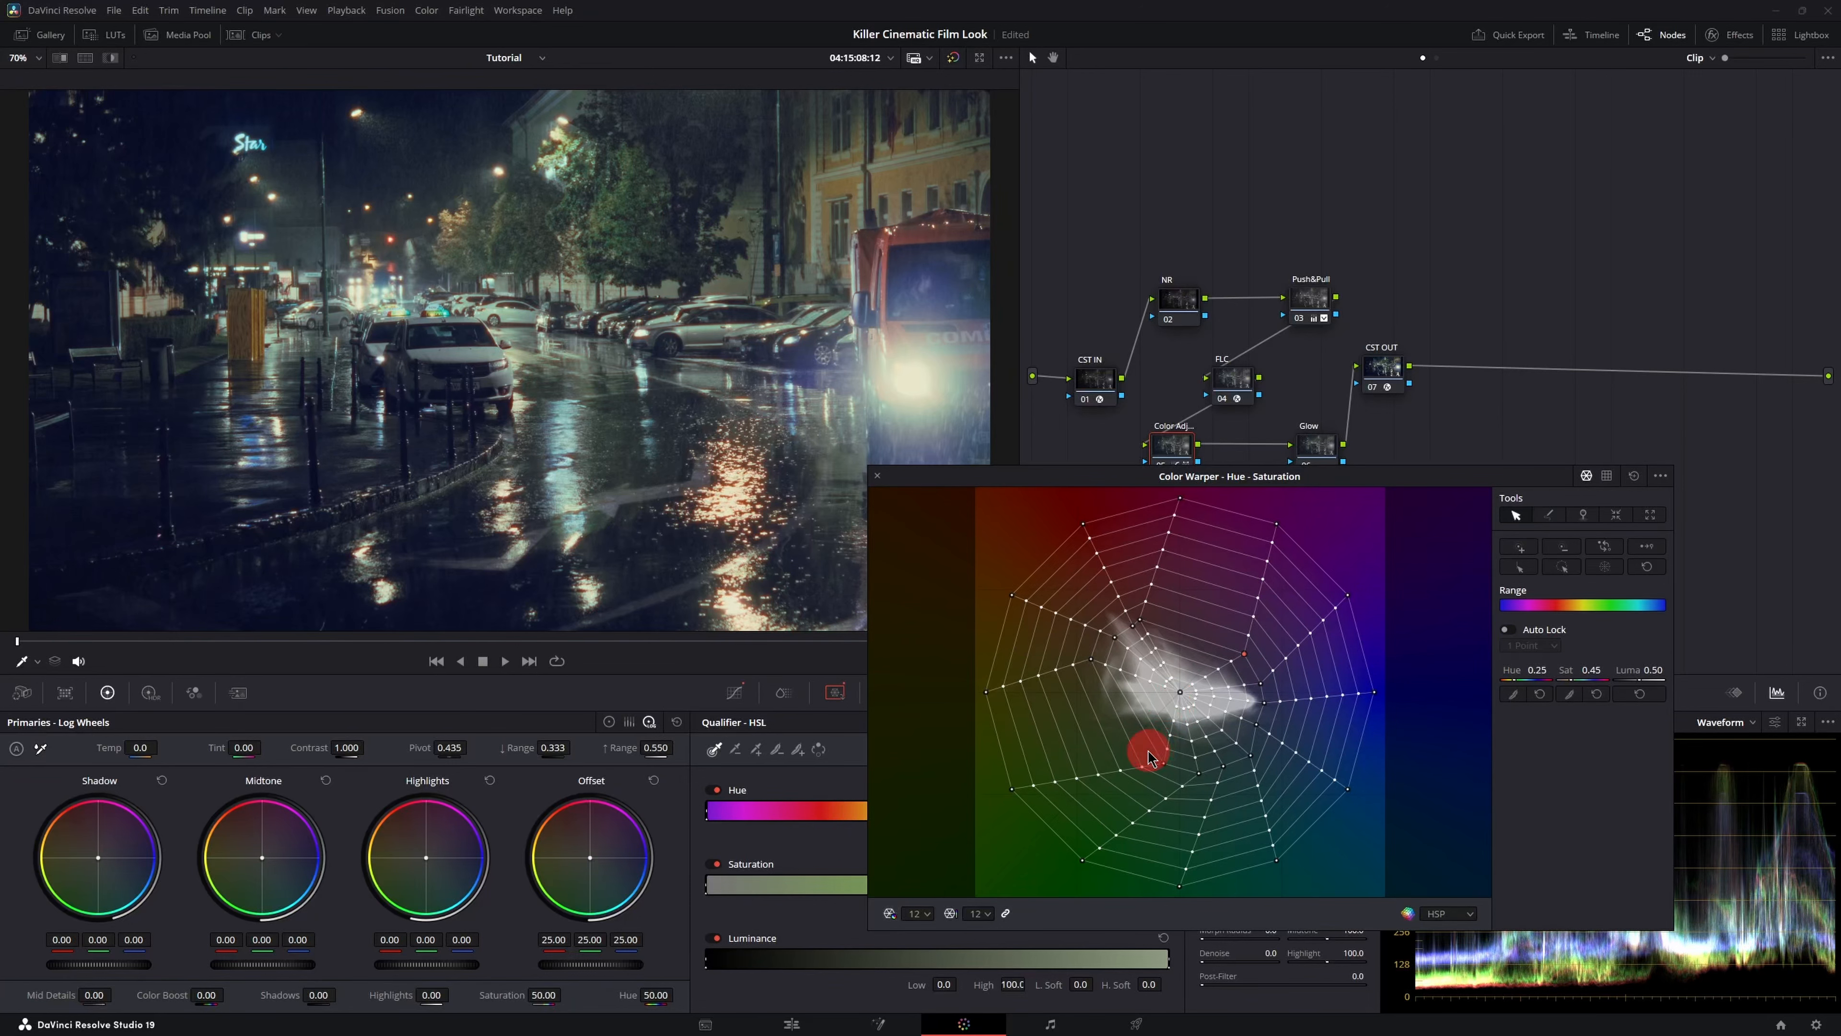
click(877, 475)
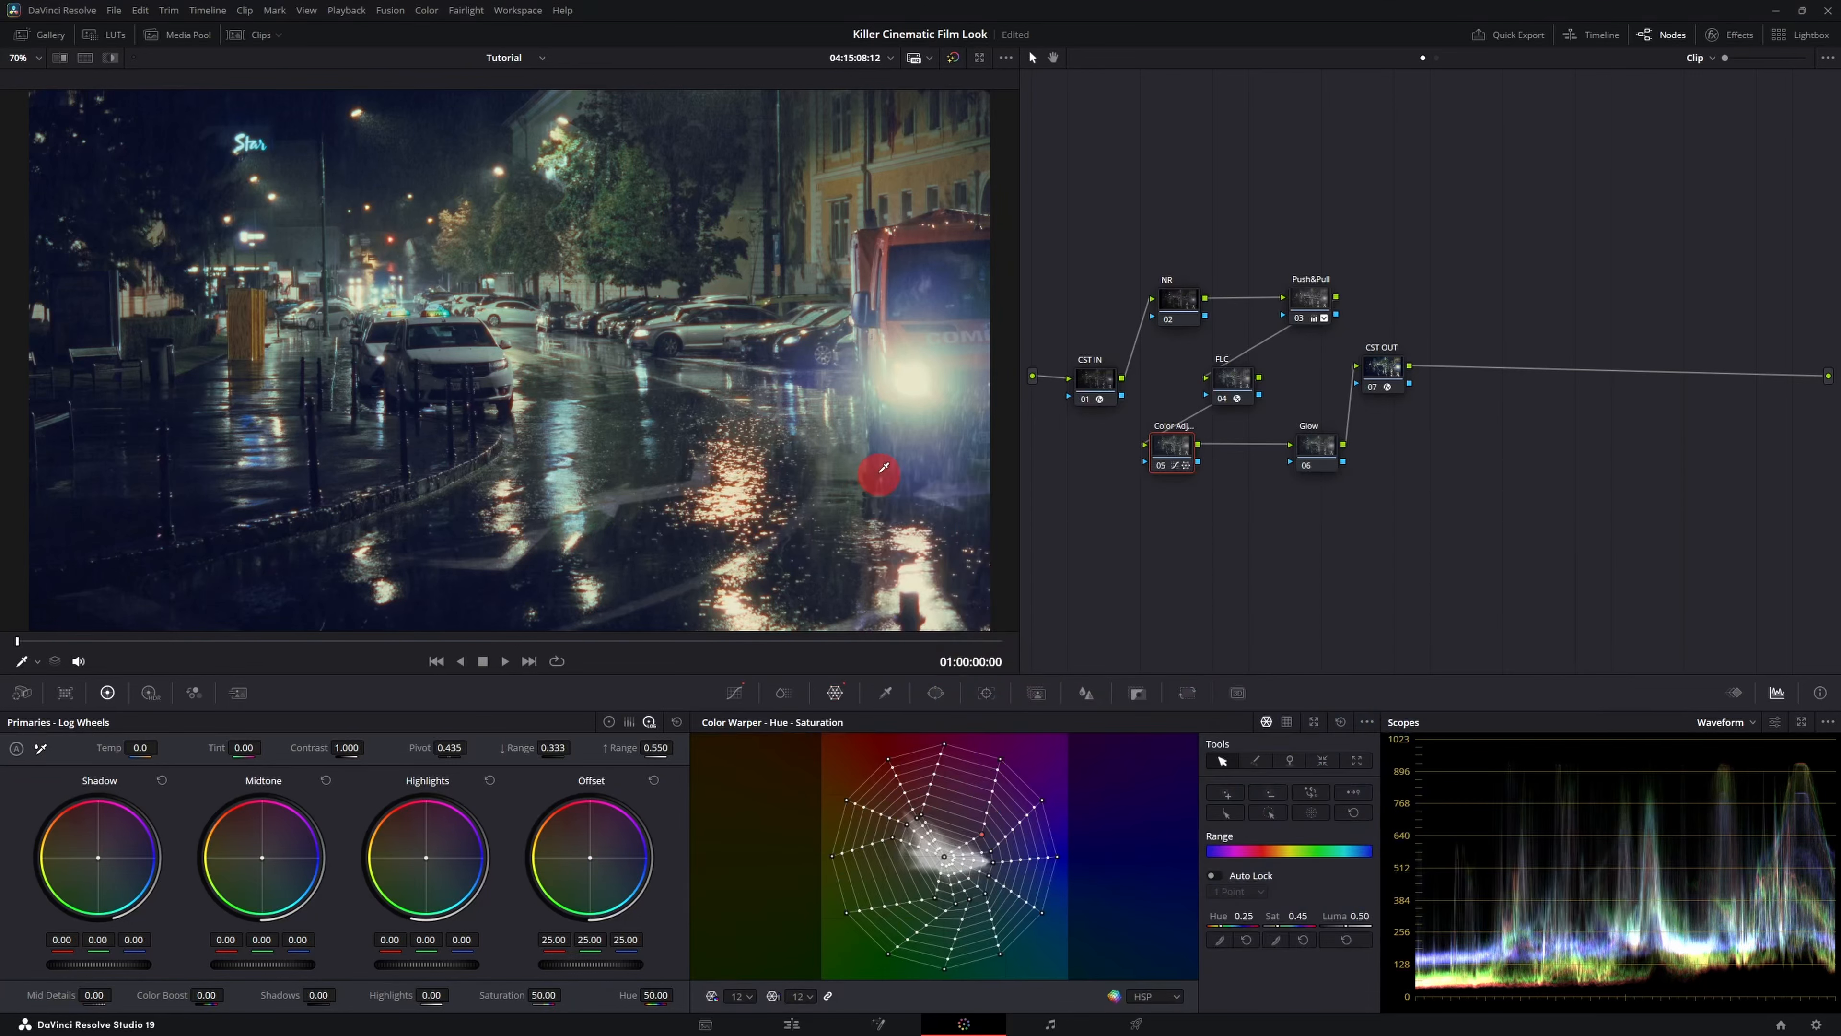
- Open the Hue vs Hue curve, add points around yellow and raise the yellow-orange point slightly to rotate it
click(740, 695)
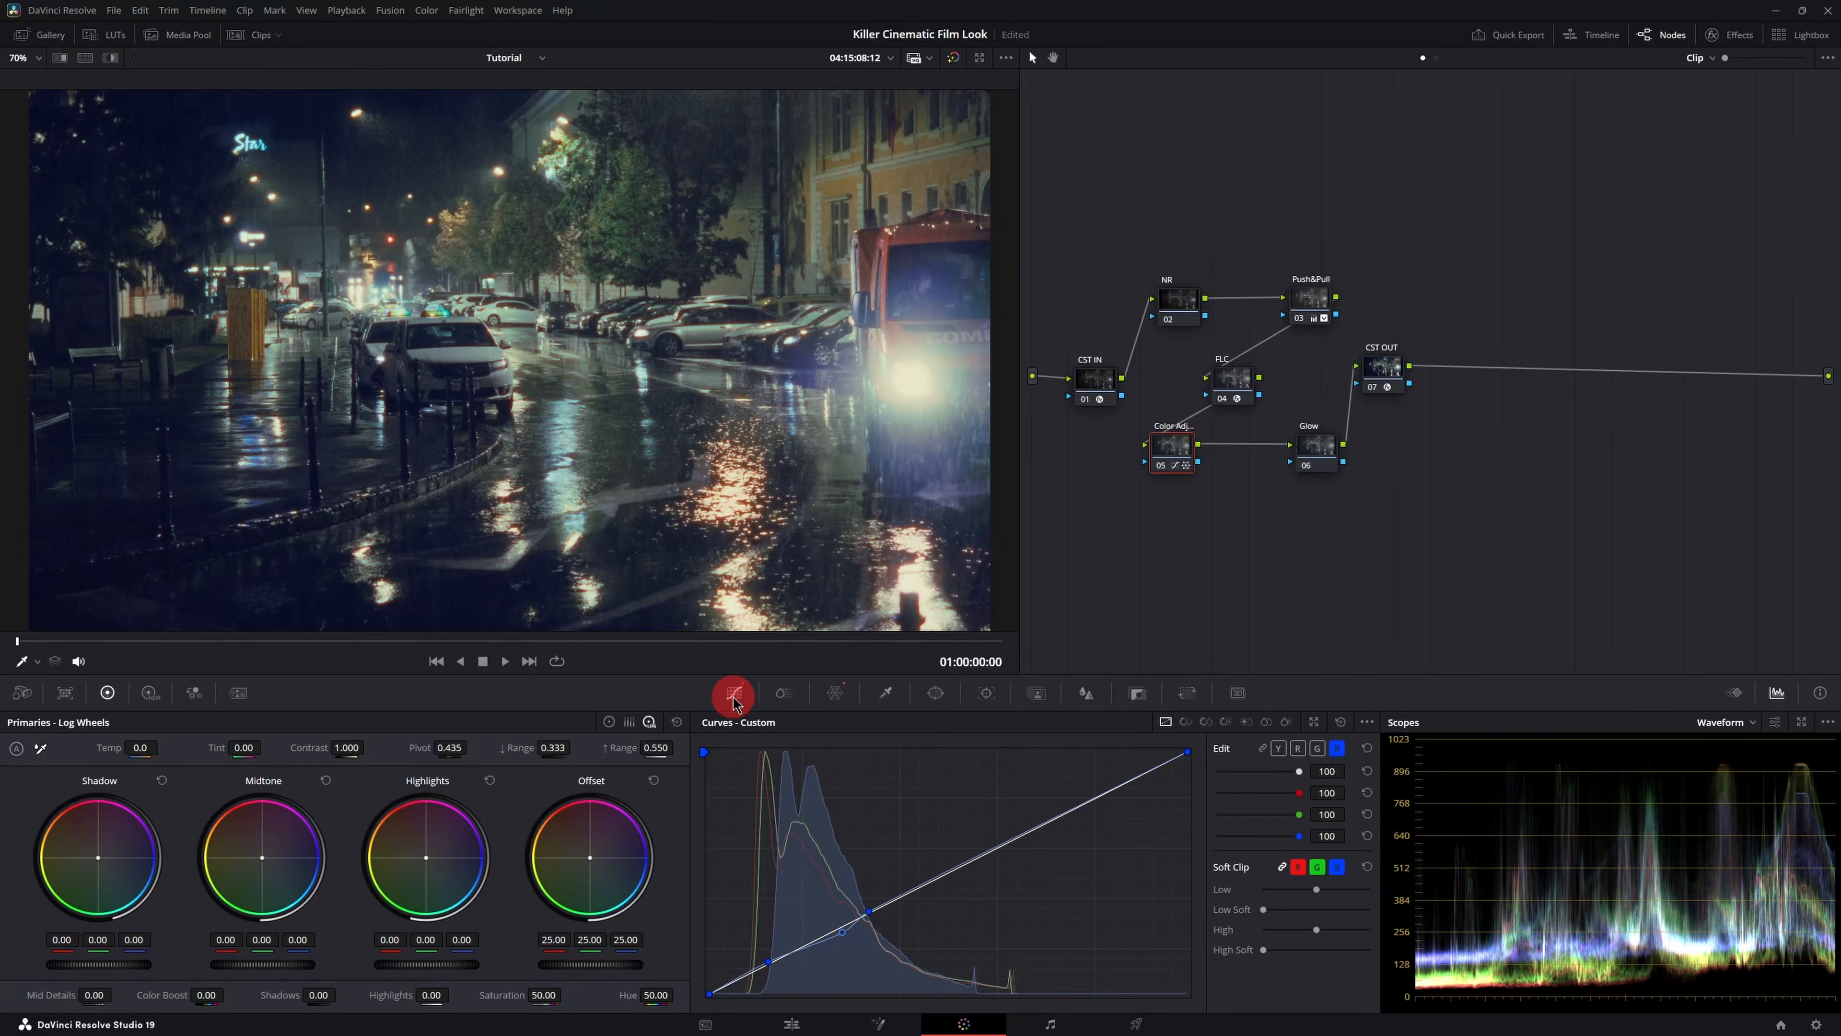
click(1185, 722)
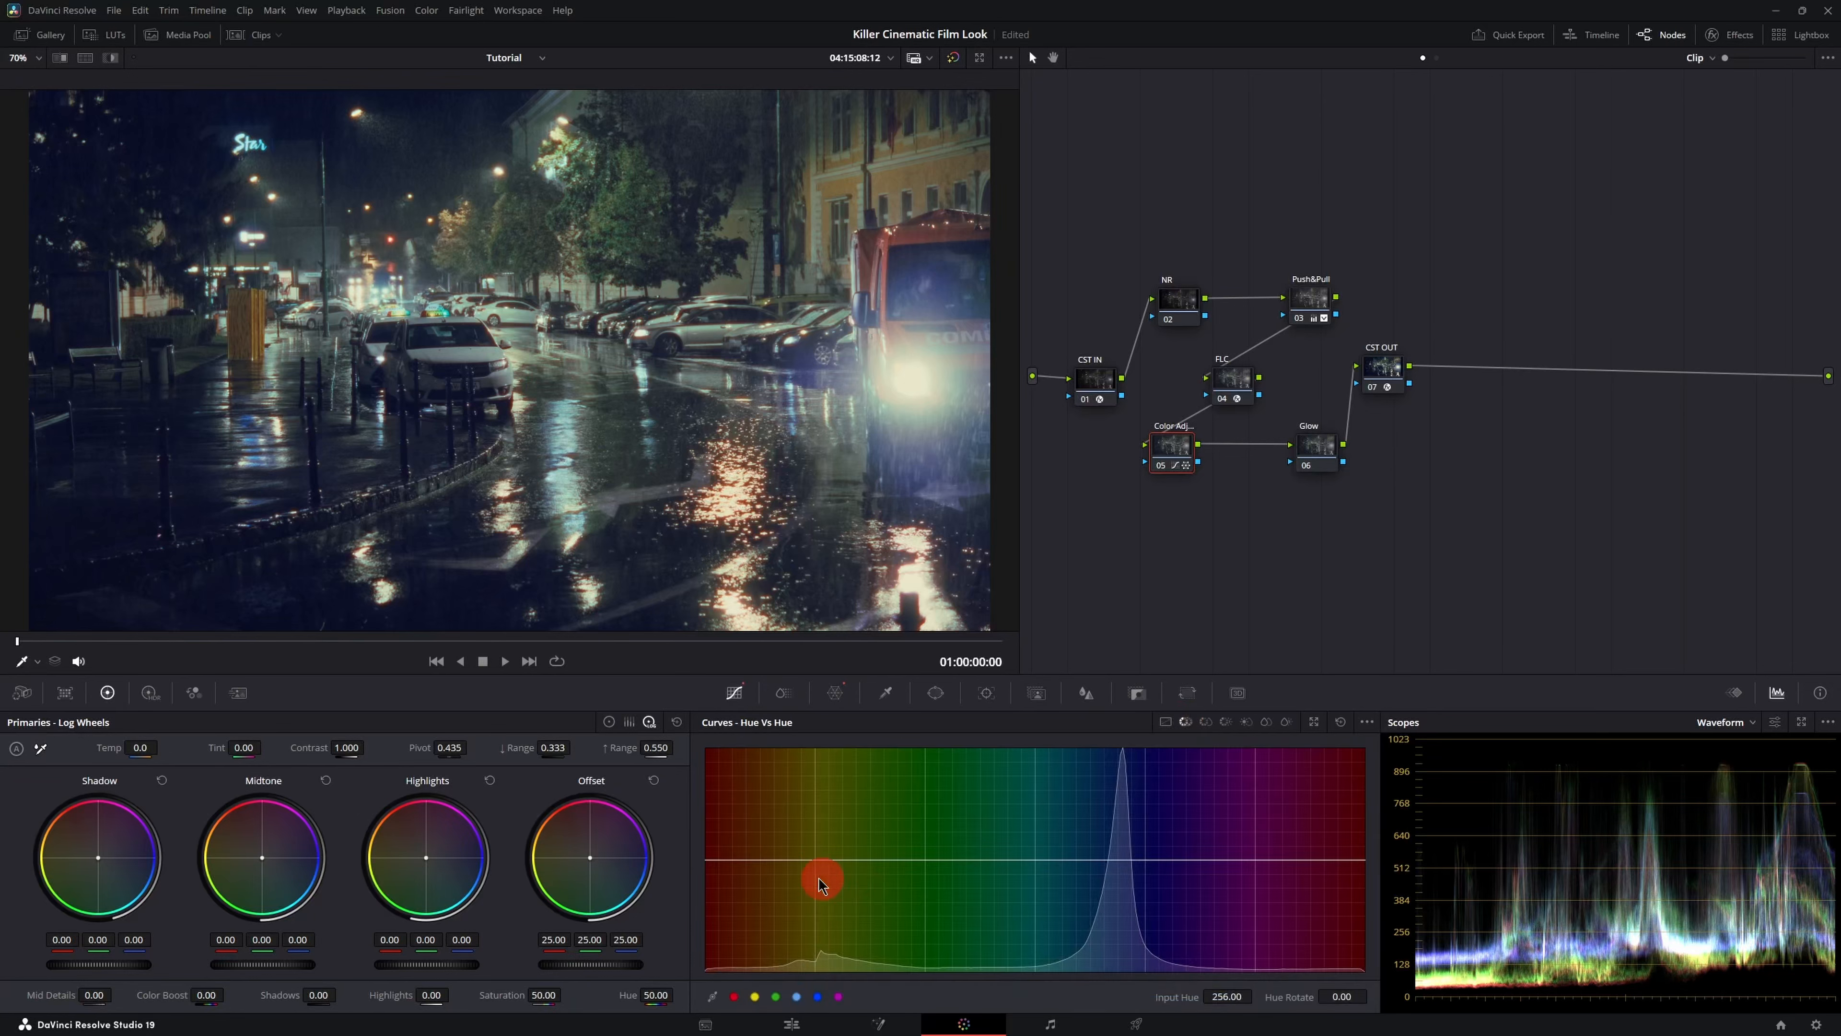
click(760, 857)
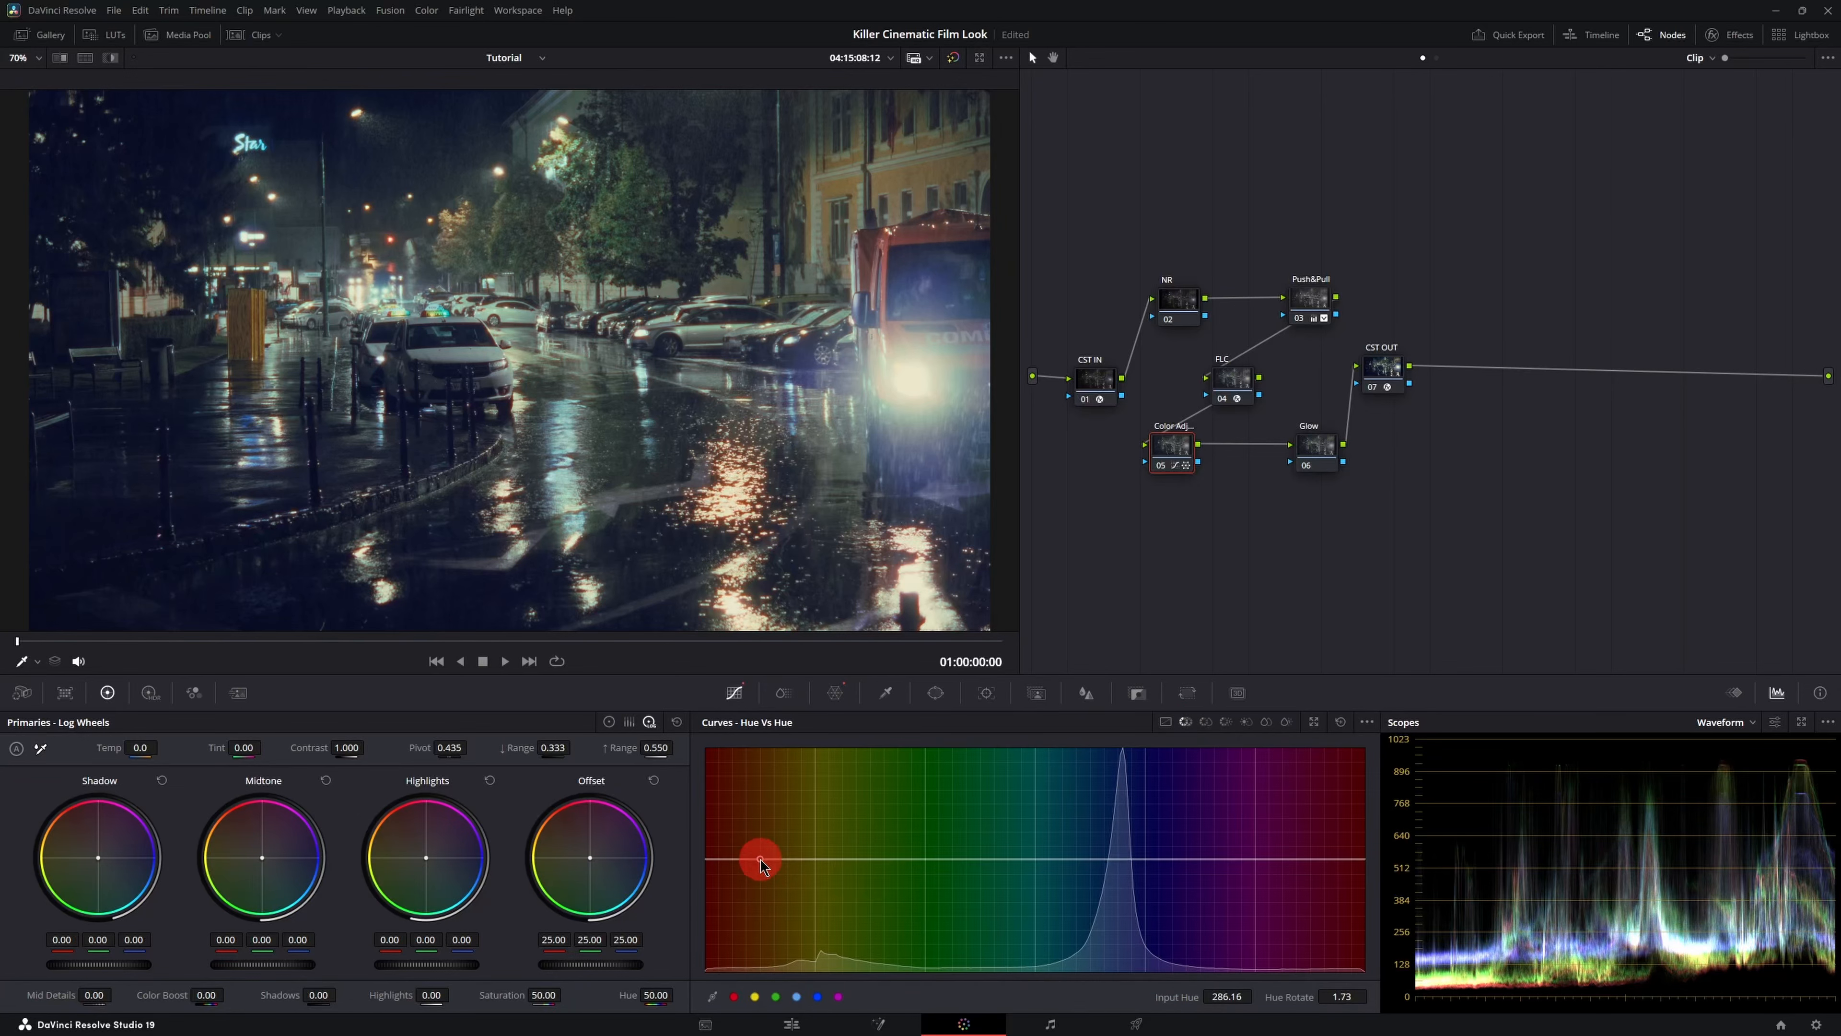
click(891, 862)
click(807, 859)
drag(812, 863, 808, 855)
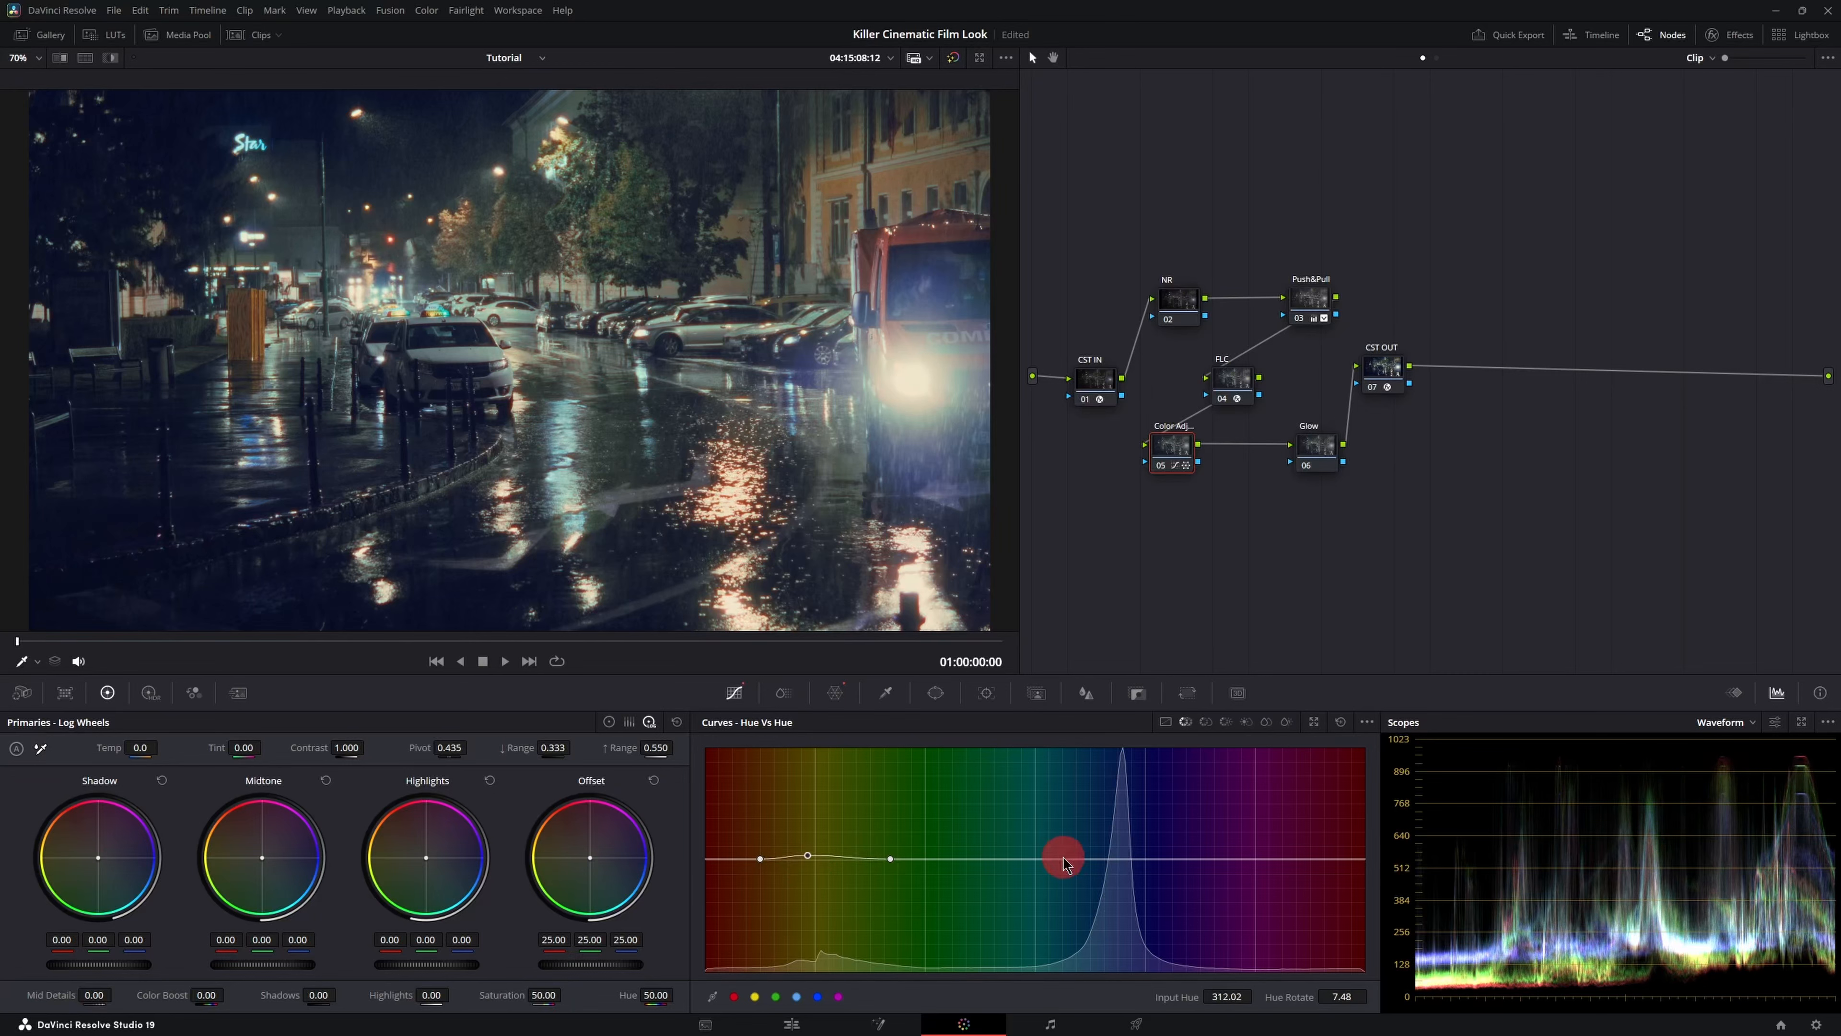
click(1185, 858)
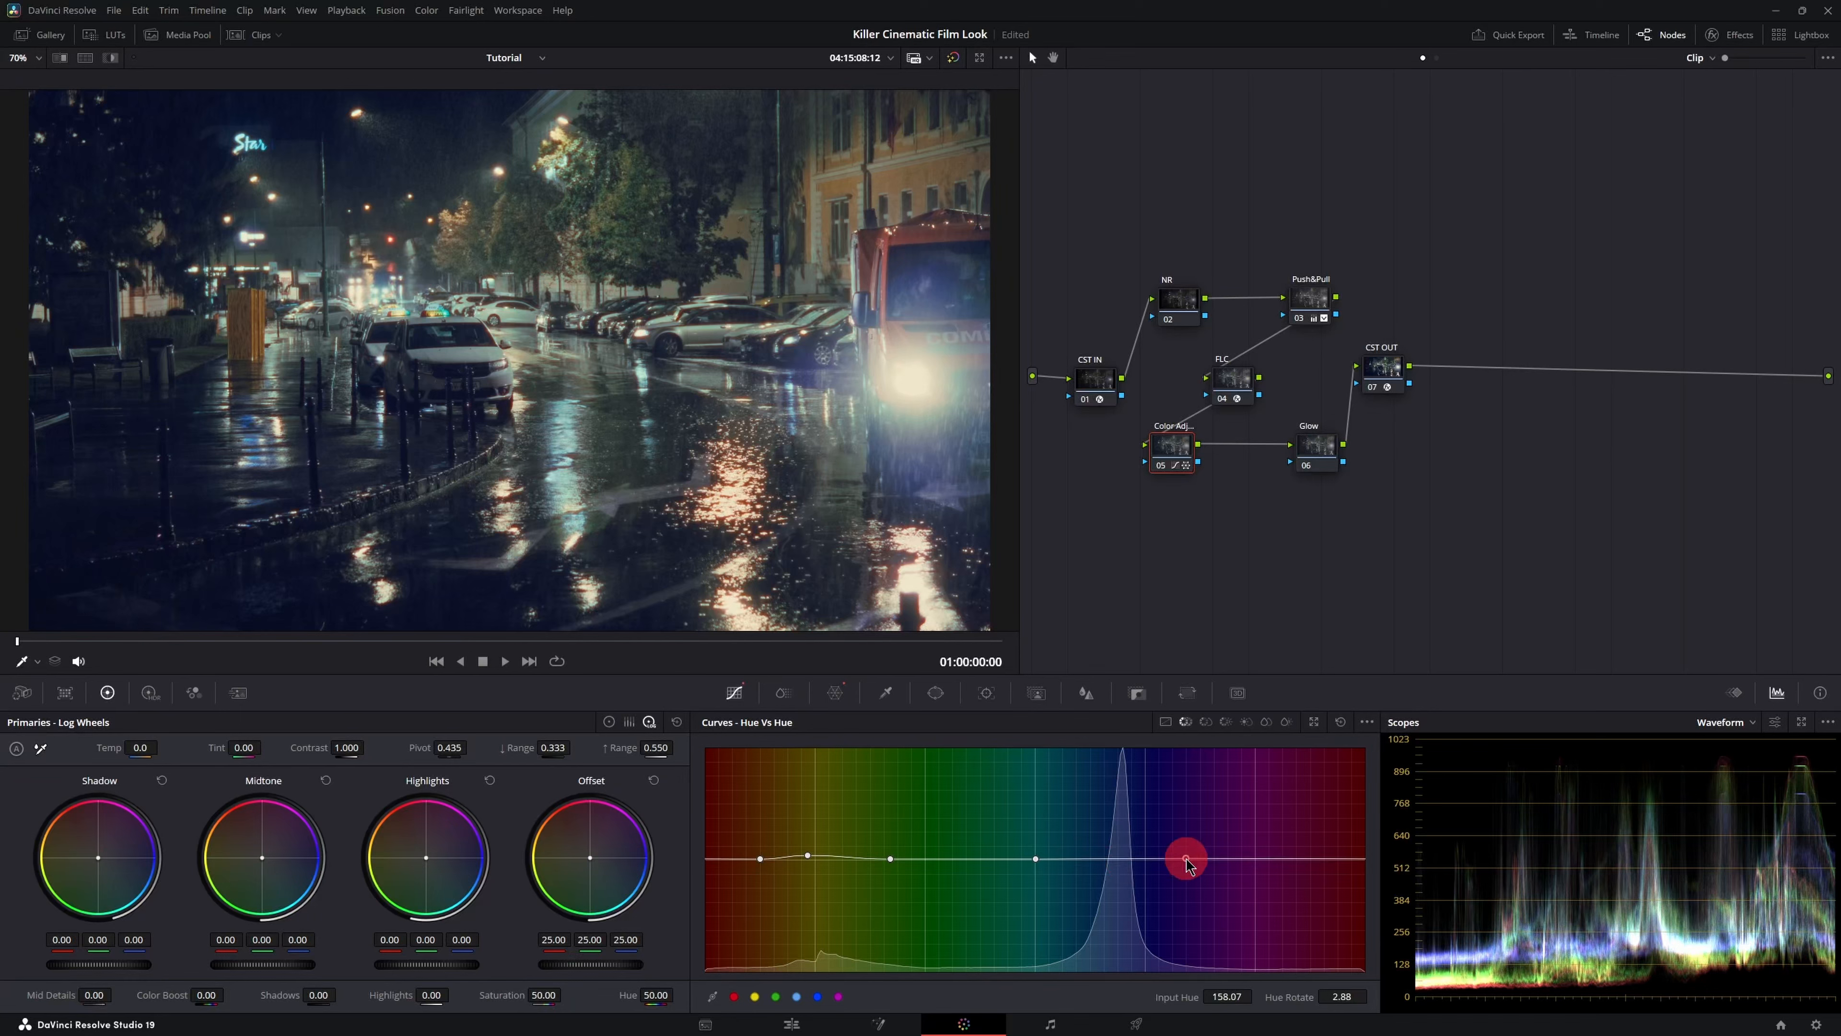
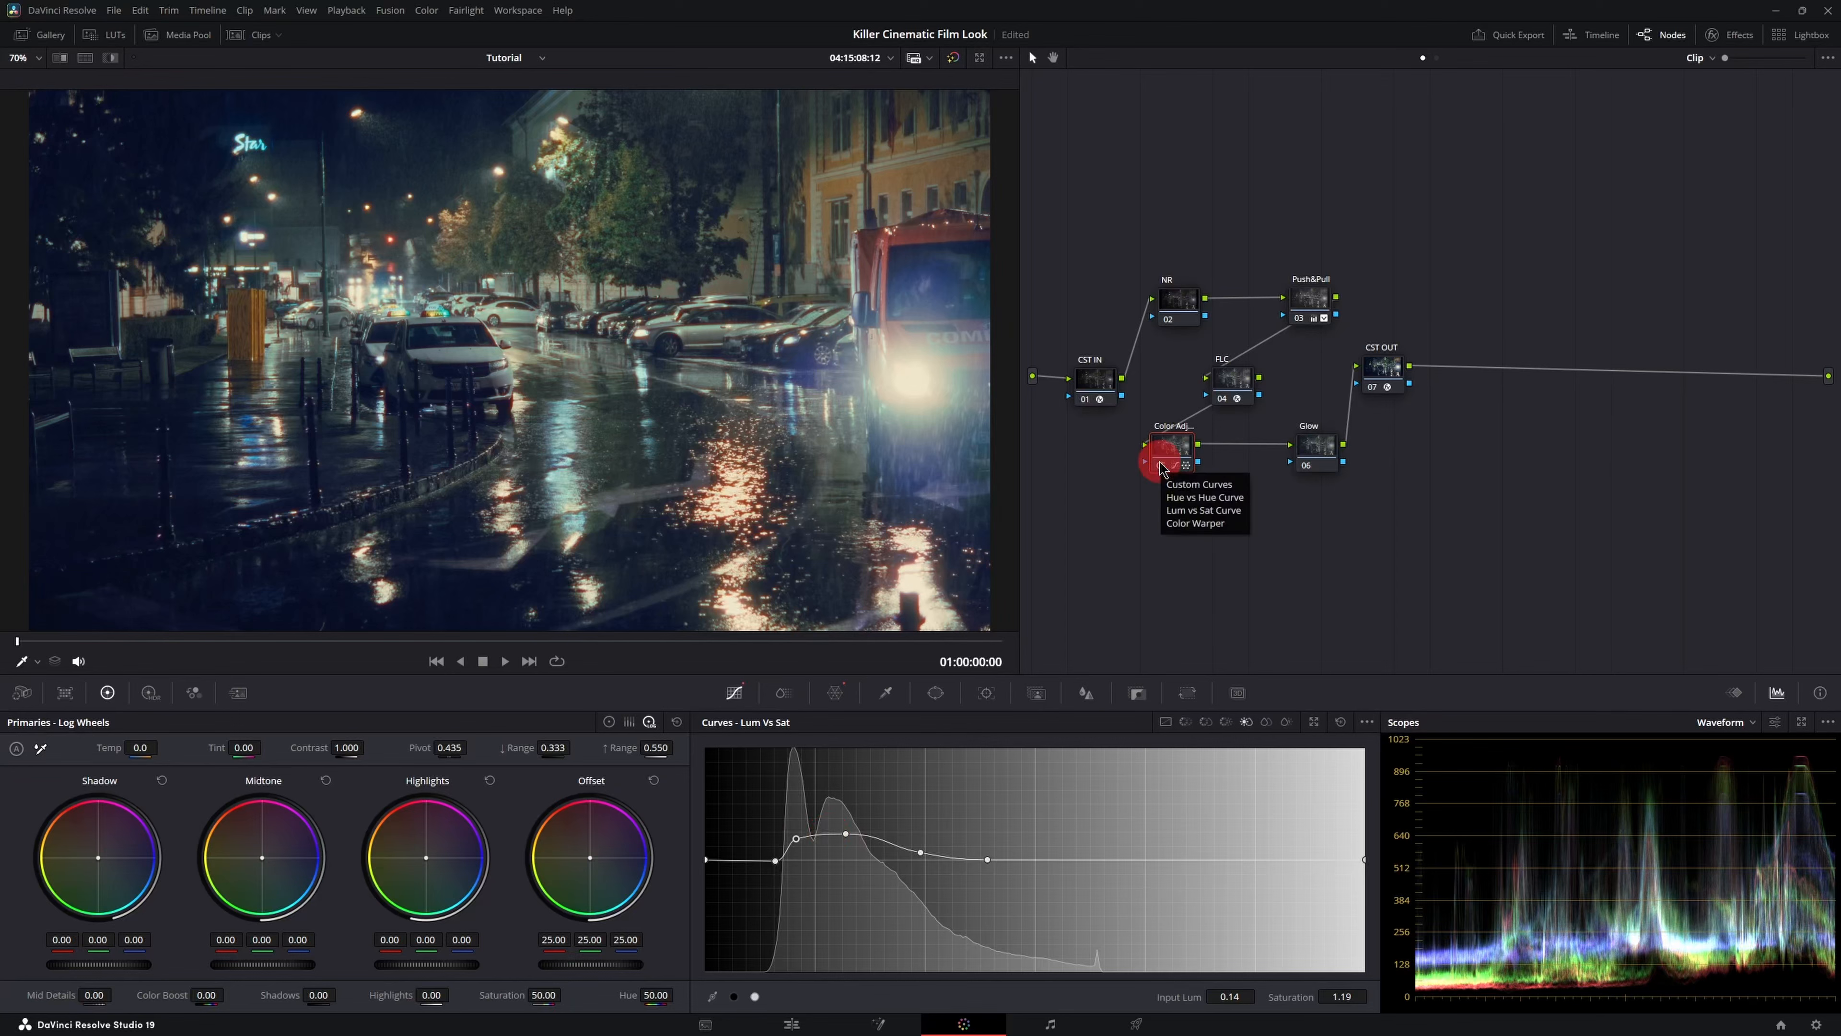
- Select the FLC node, open its Film Look Creator settings and lower Richness to about 1.127
click(1235, 383)
click(1731, 34)
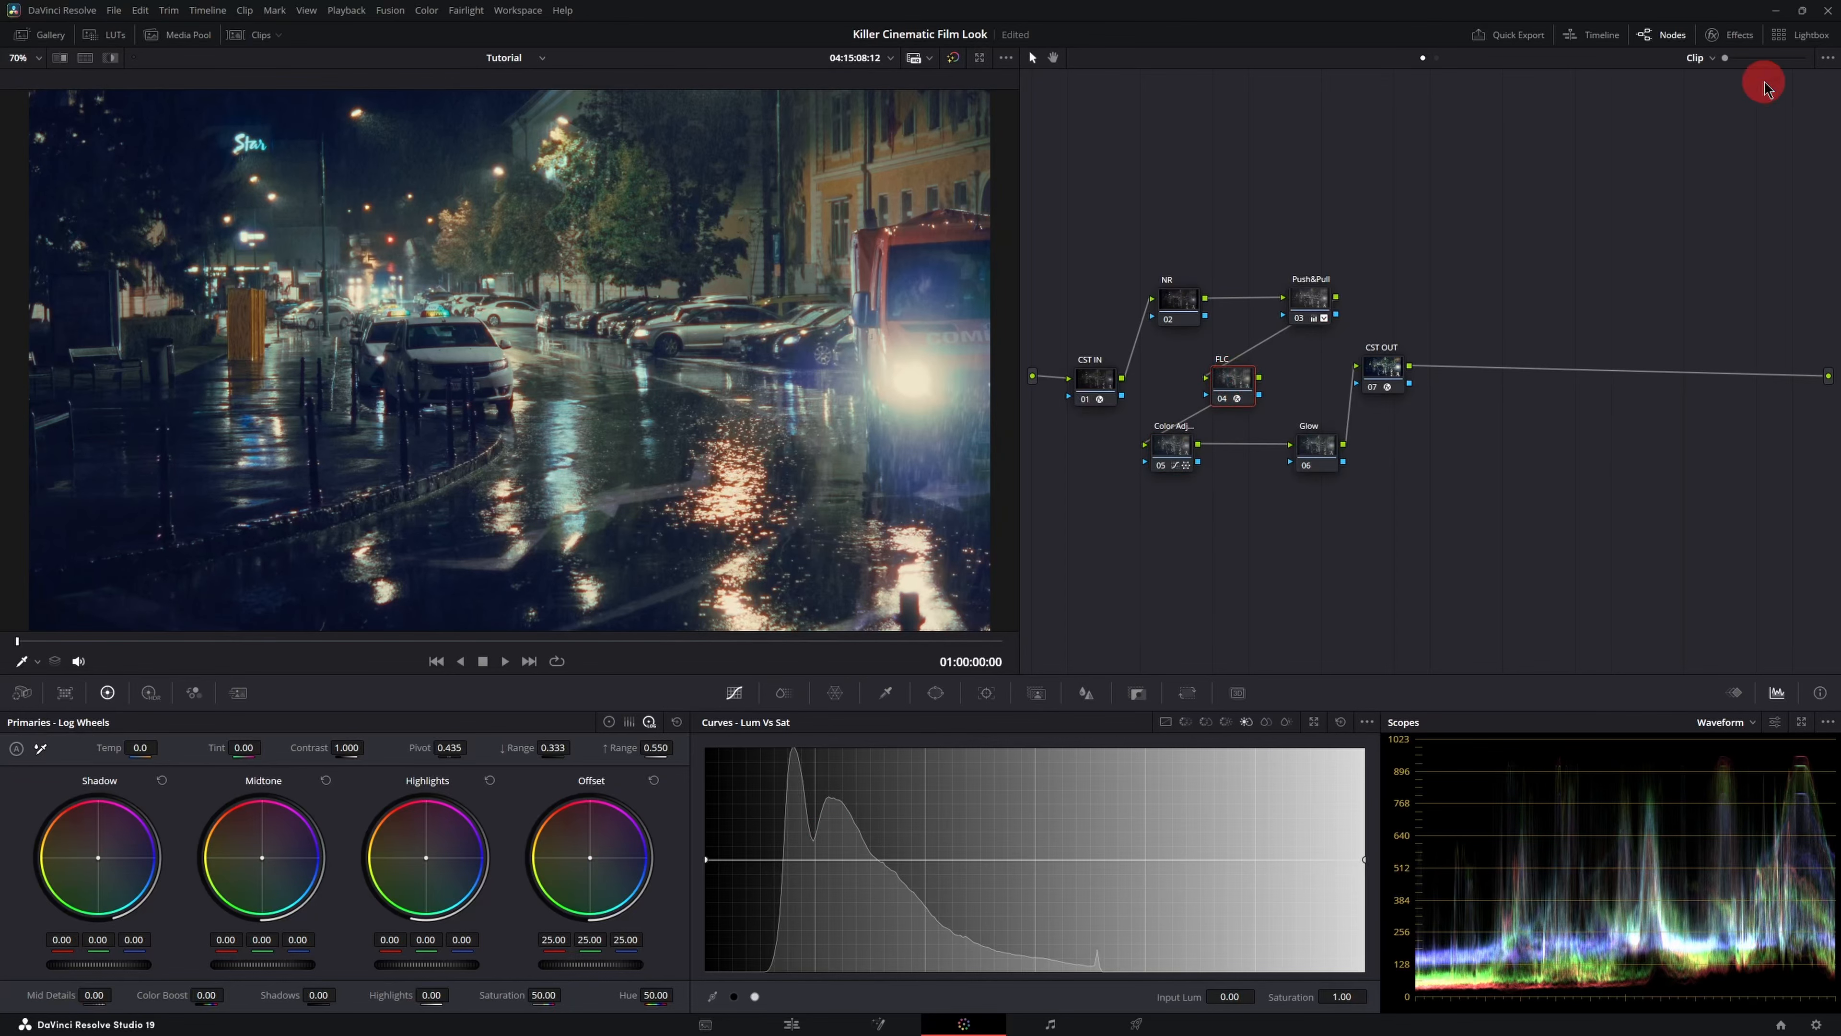
click(1613, 330)
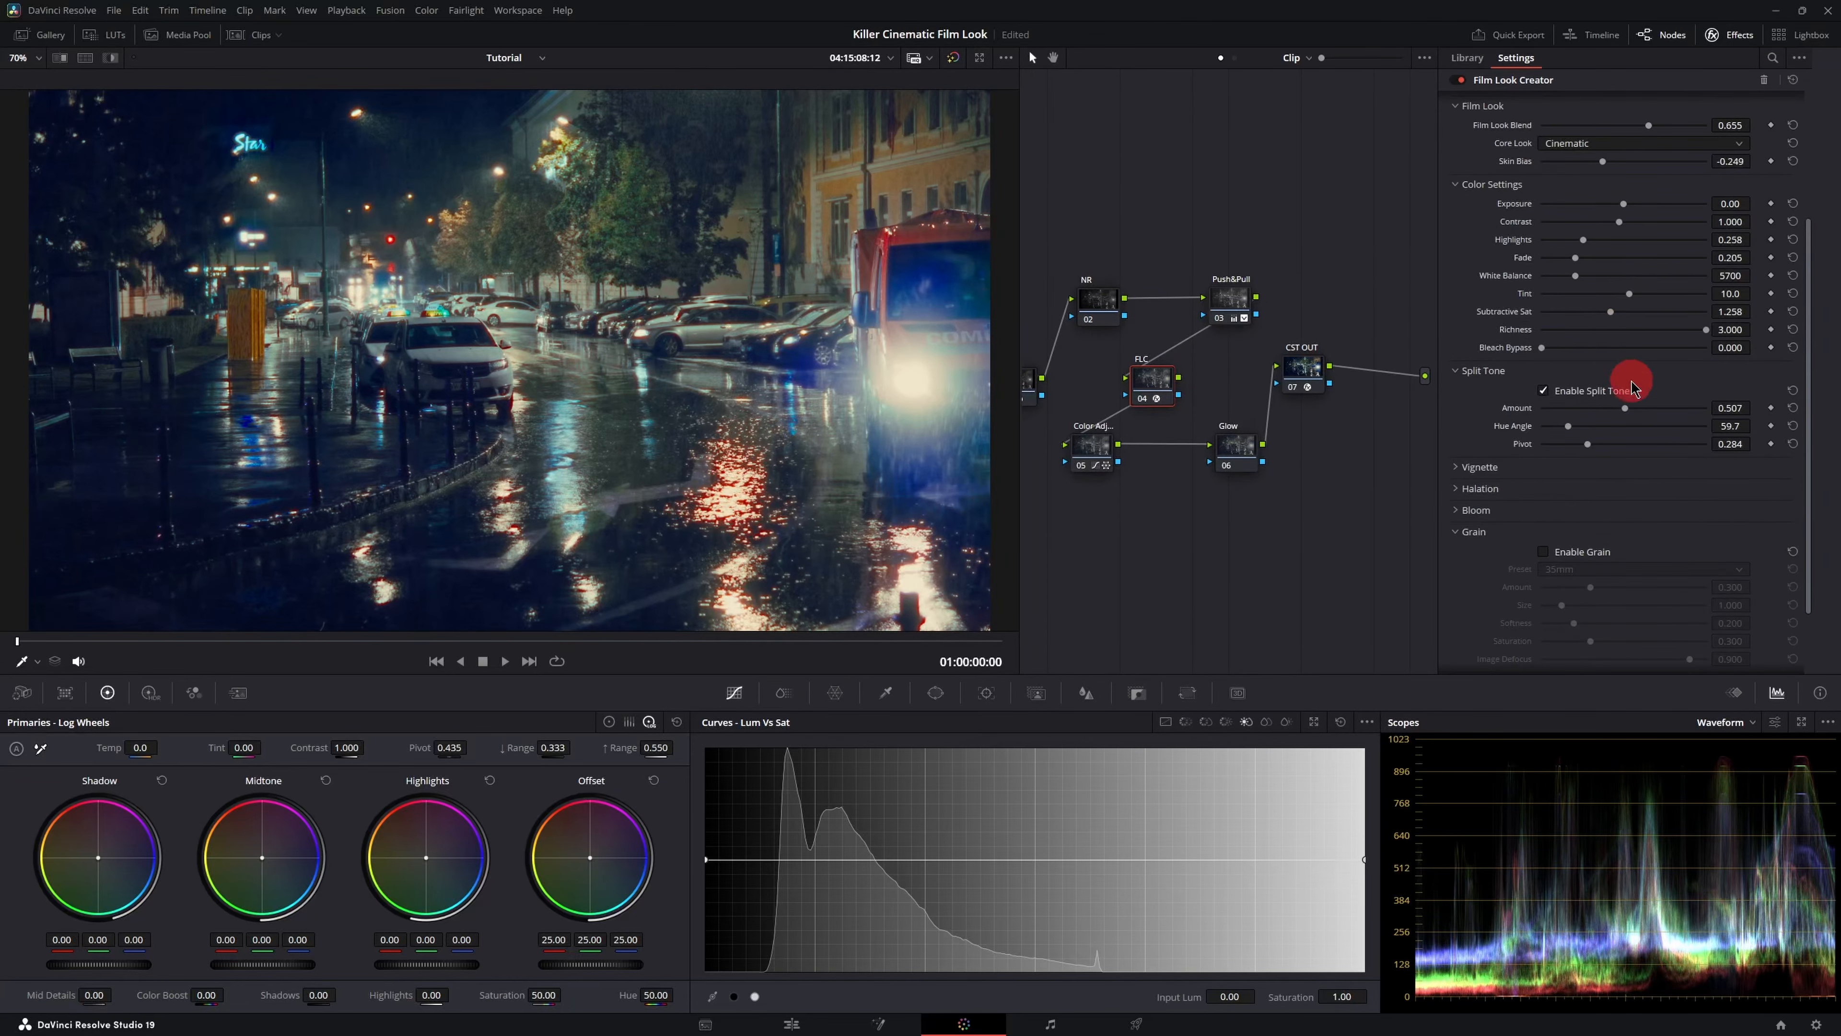
- Lower the Film Look Creator's Highlights value to 0.240
scroll(1487, 334, up, 3)
scroll(1517, 317, up, 1)
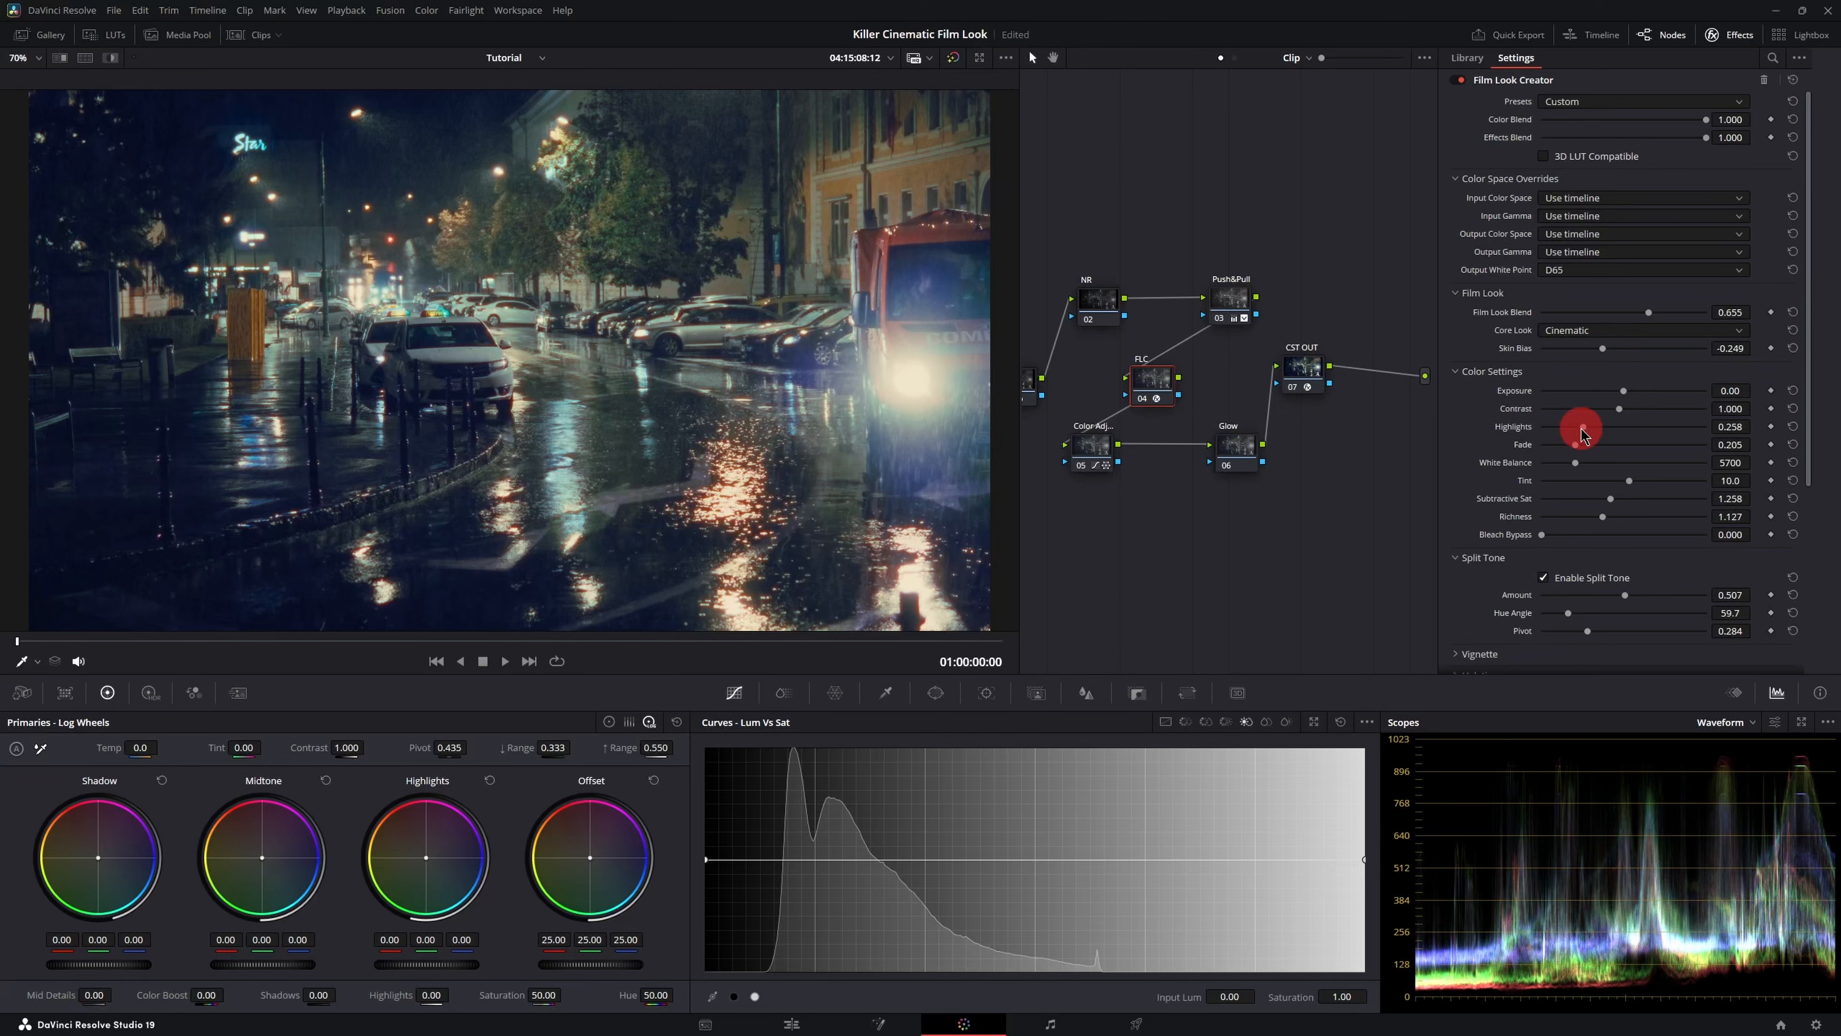
drag(1583, 428, 1580, 428)
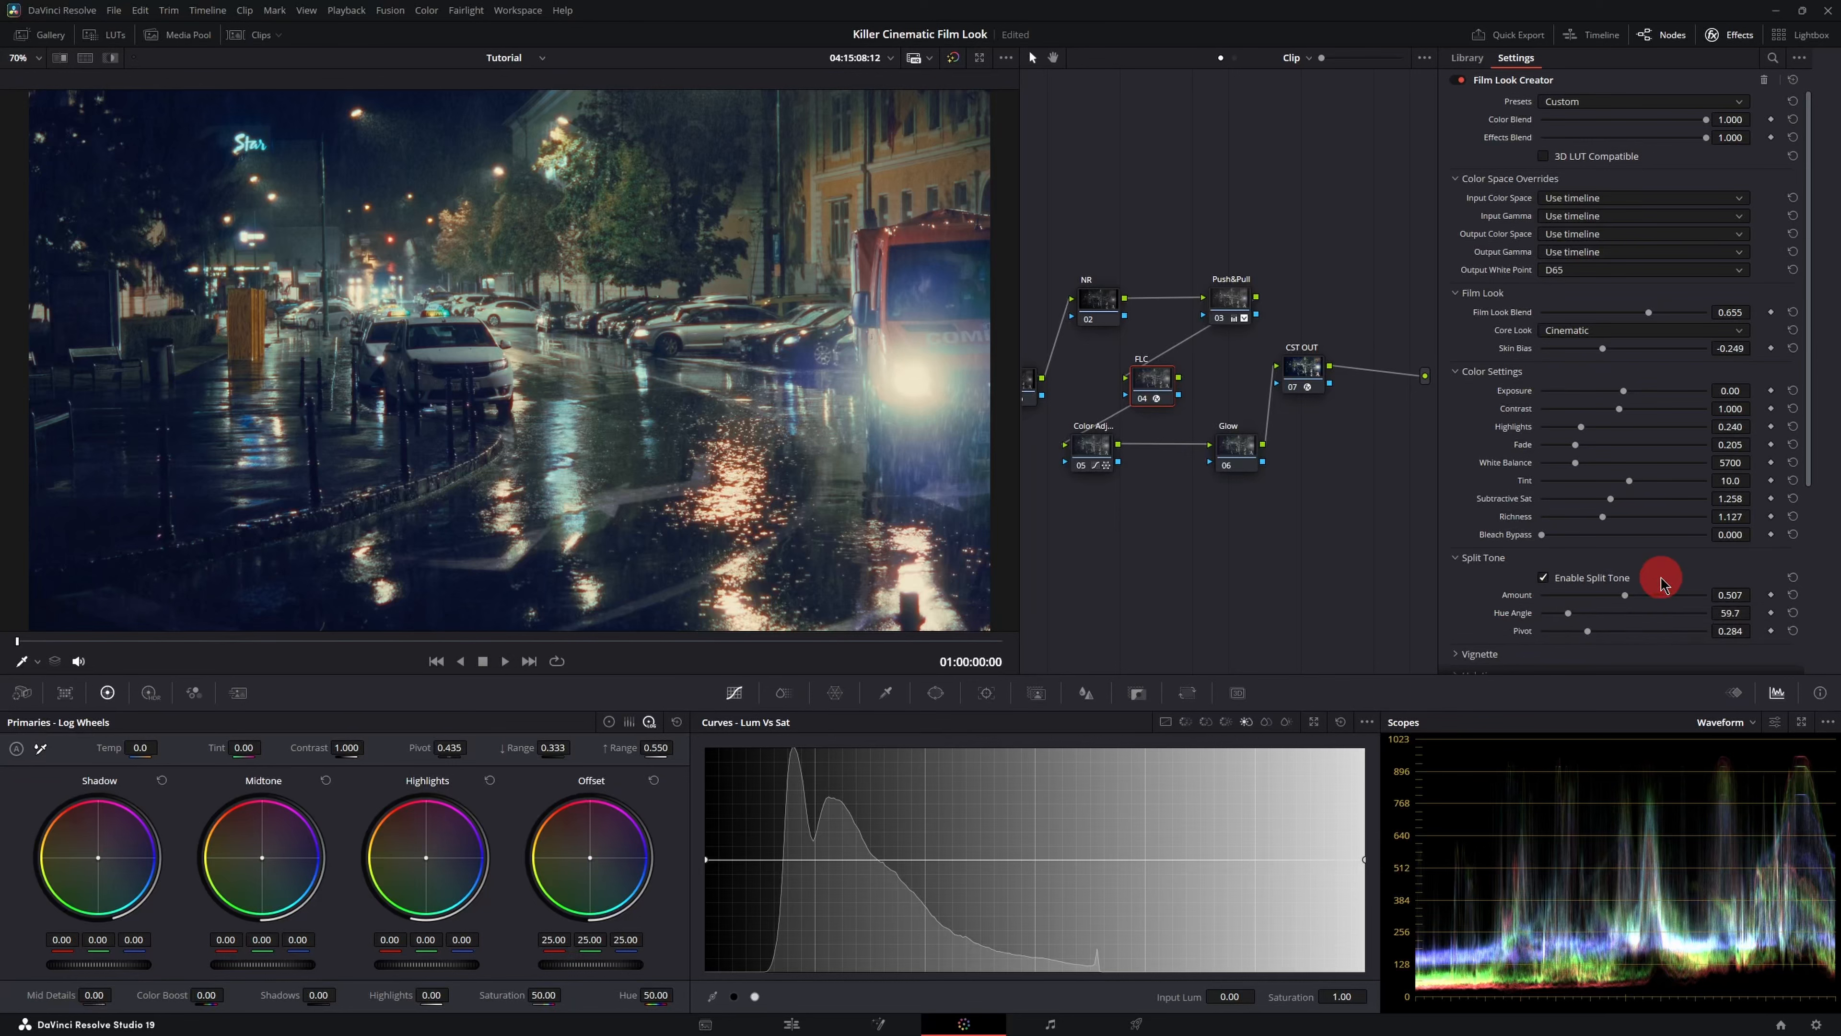
- Expand the Halation and Bloom sections of the Film Look Creator to review their settings
scroll(1617, 577, down, 2)
click(1455, 589)
scroll(1591, 572, down, 3)
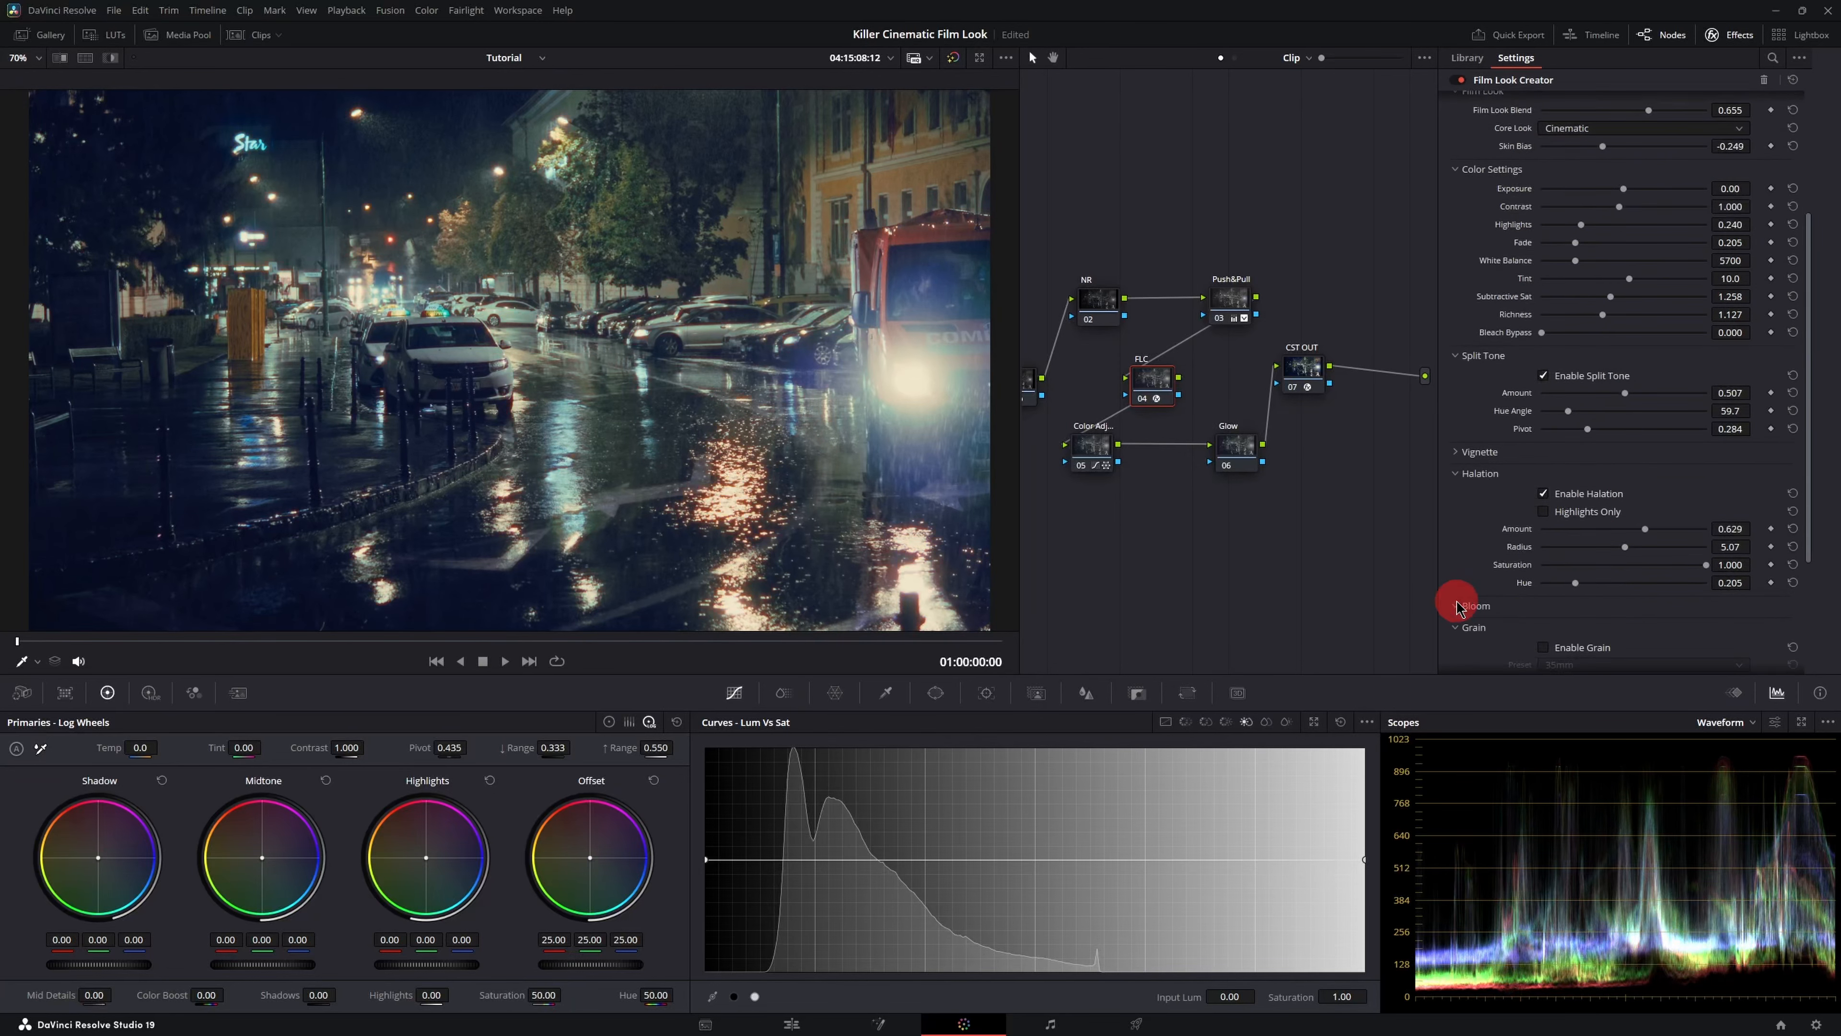
click(1458, 605)
scroll(1464, 564, down, 4)
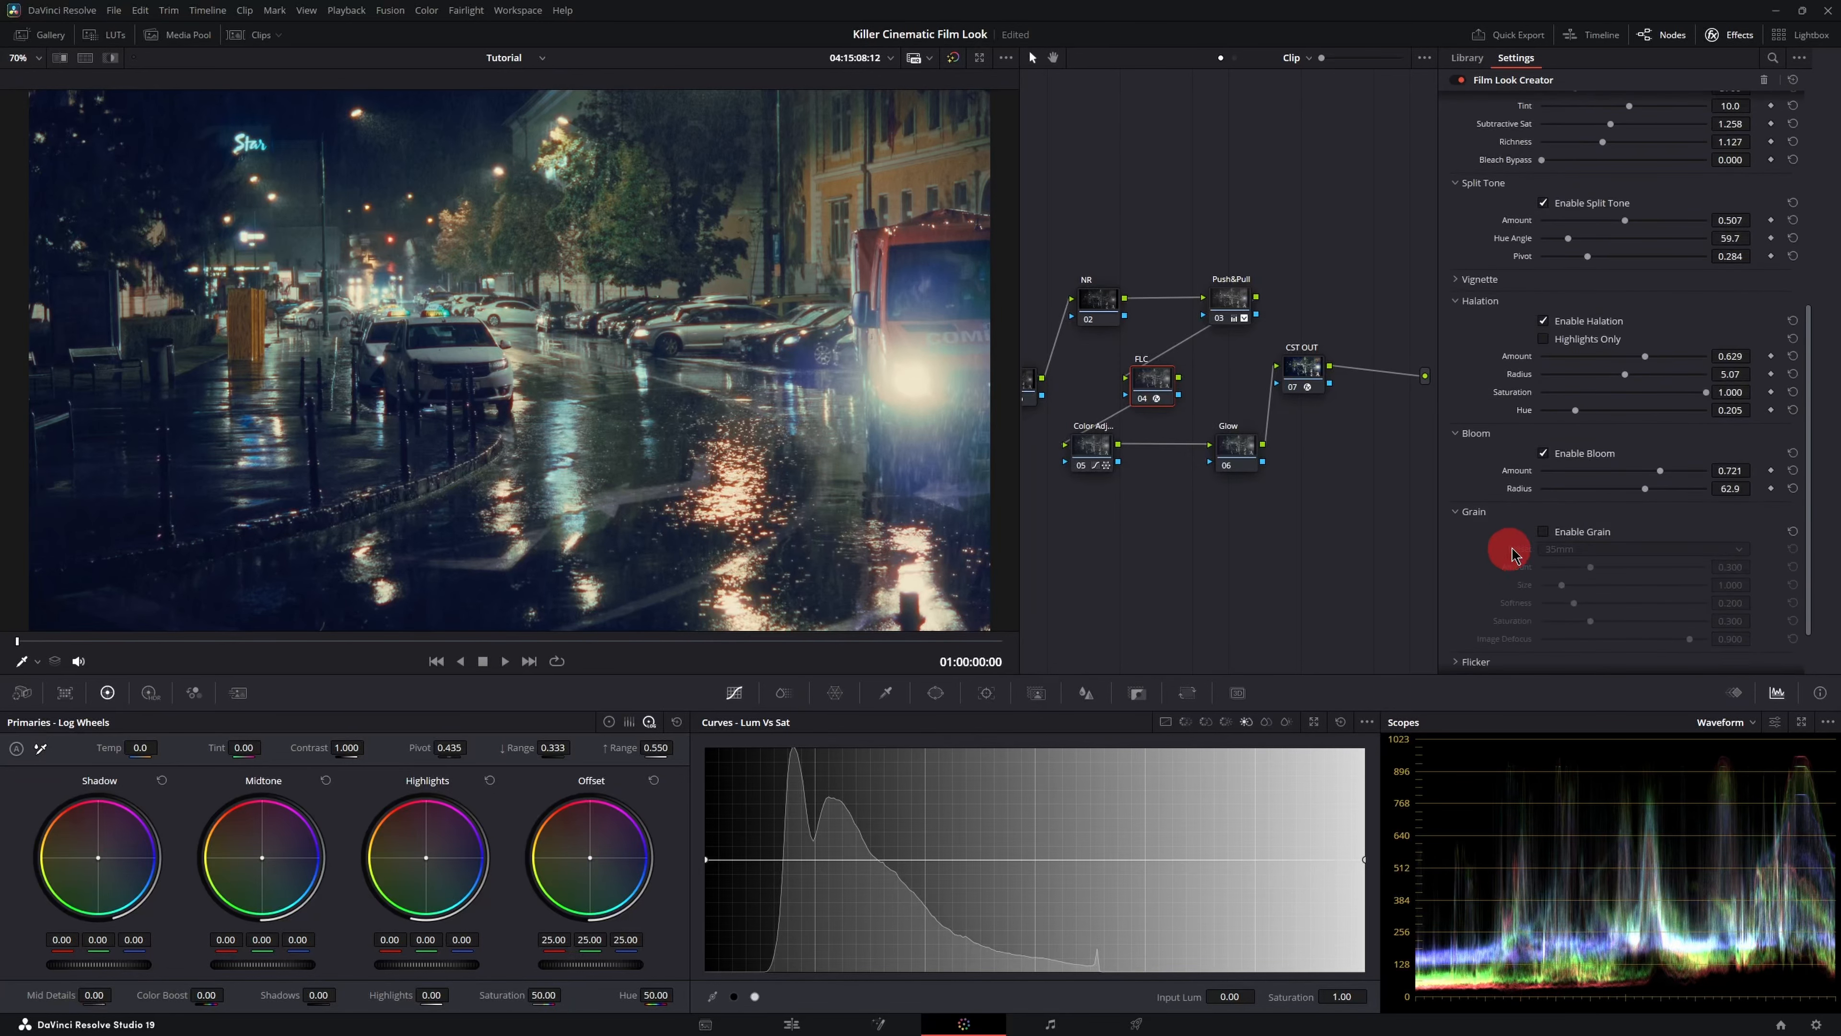
- Select the Color Adjust node and review its custom curves, Color Warper and Hue vs Hue adjustments
click(1092, 452)
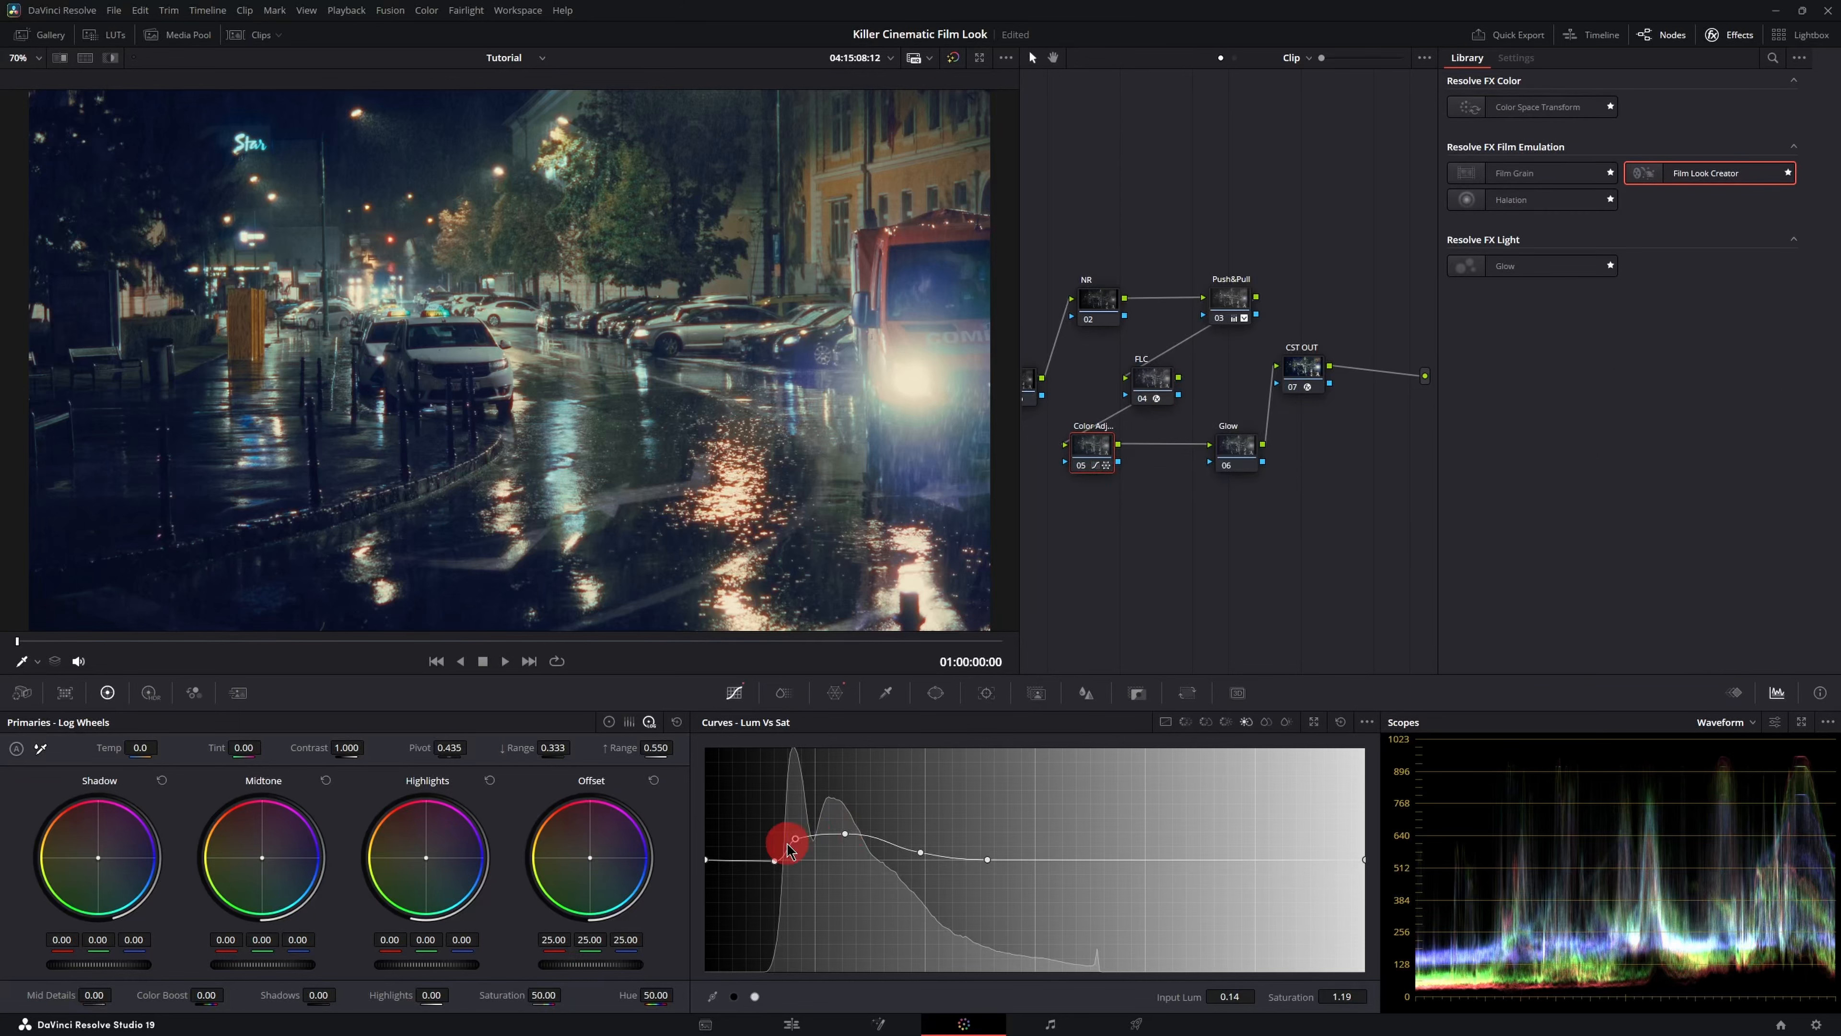
click(1165, 722)
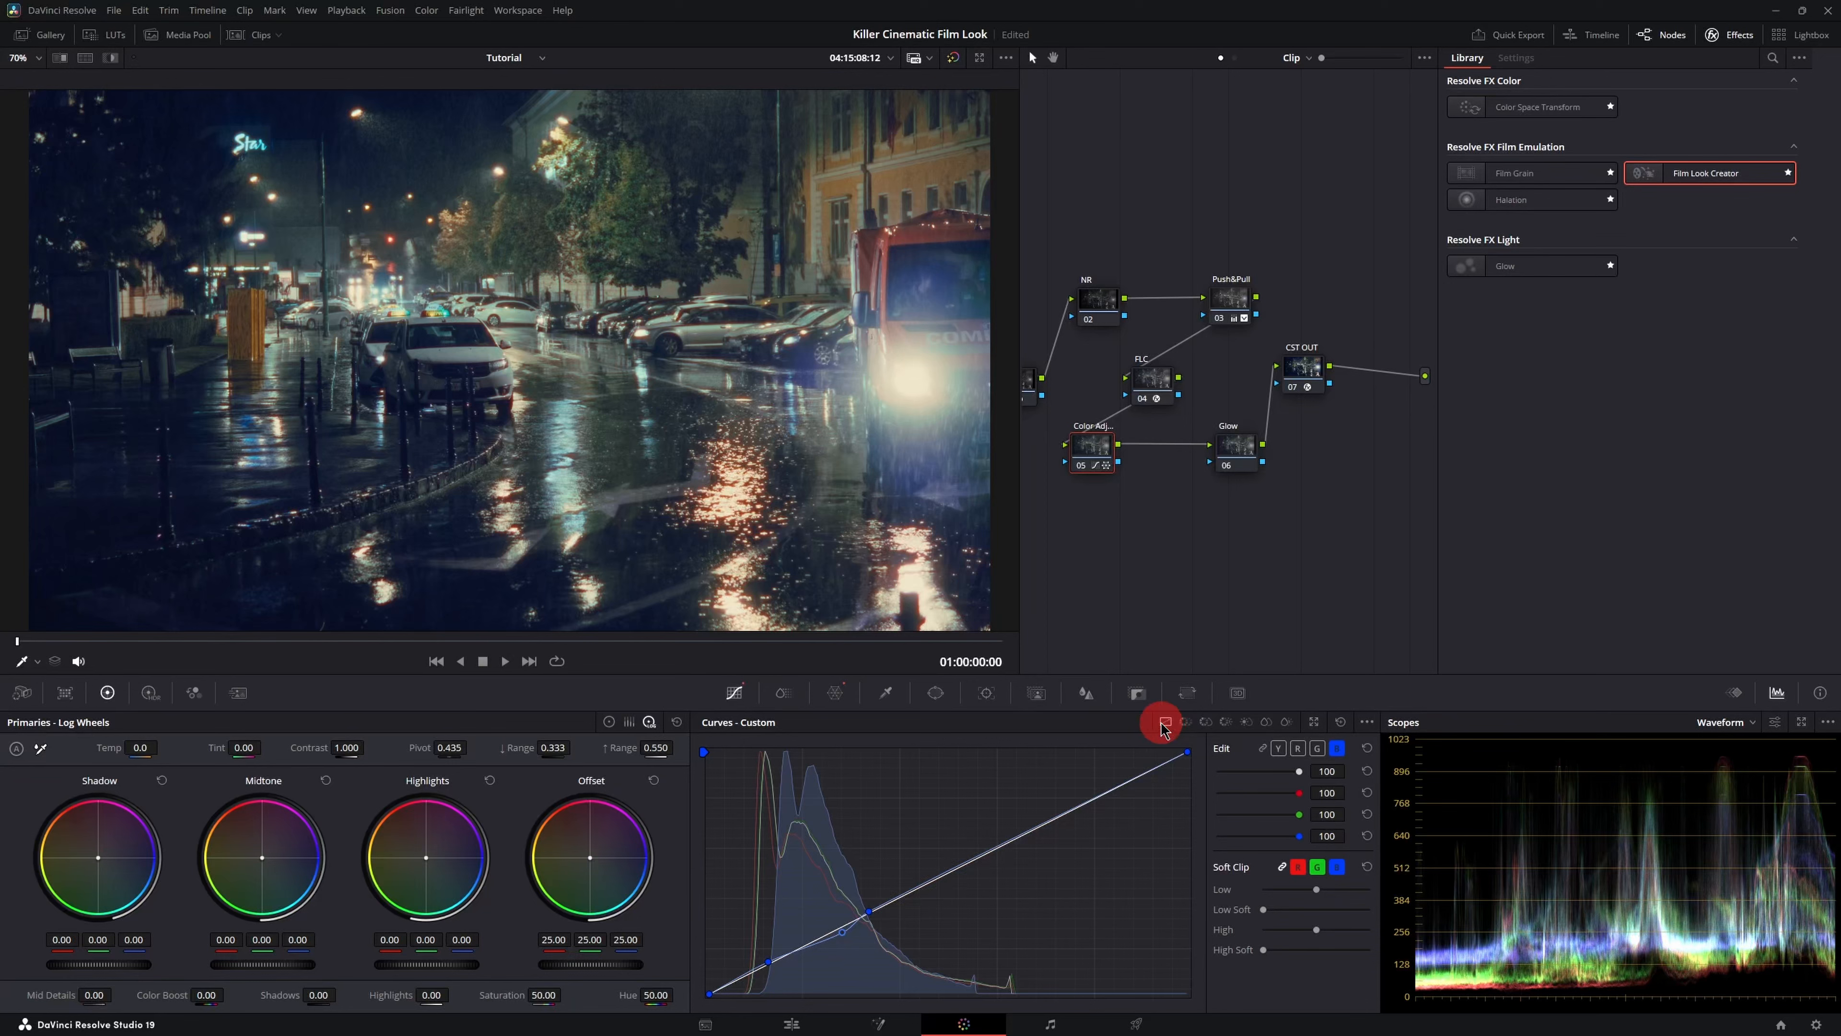
click(839, 795)
click(835, 693)
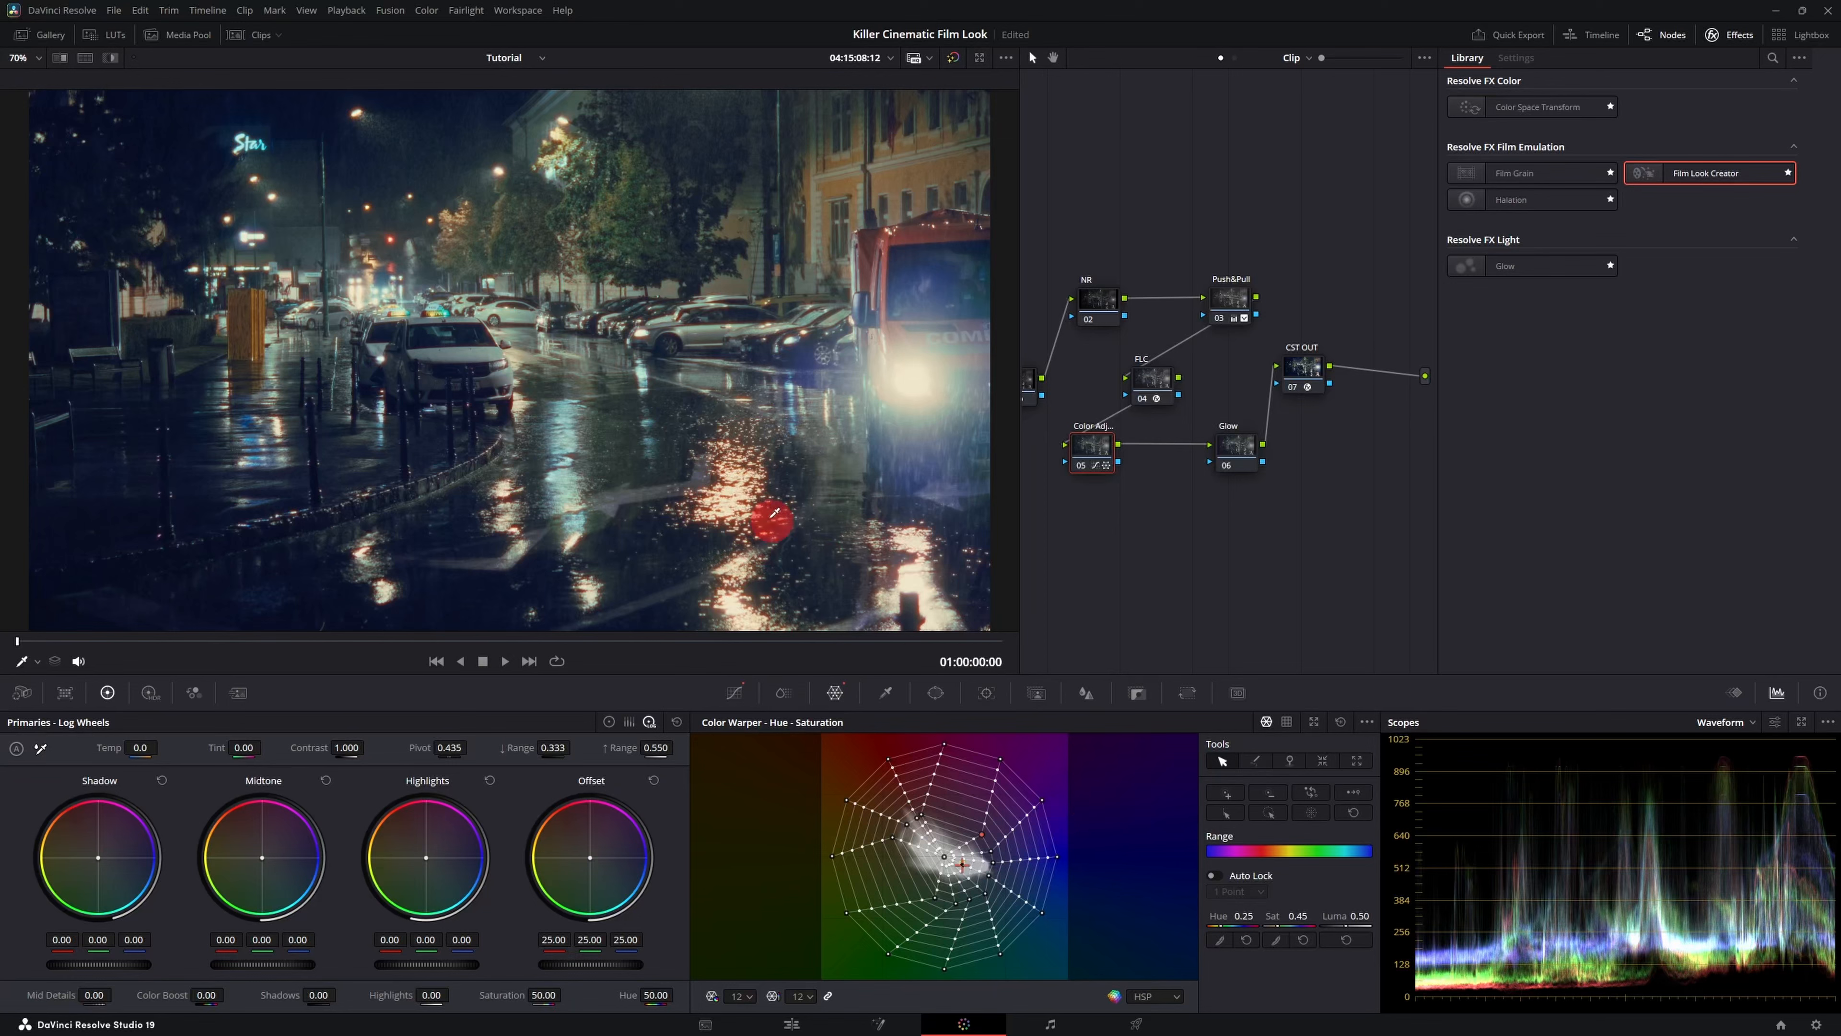
click(1186, 722)
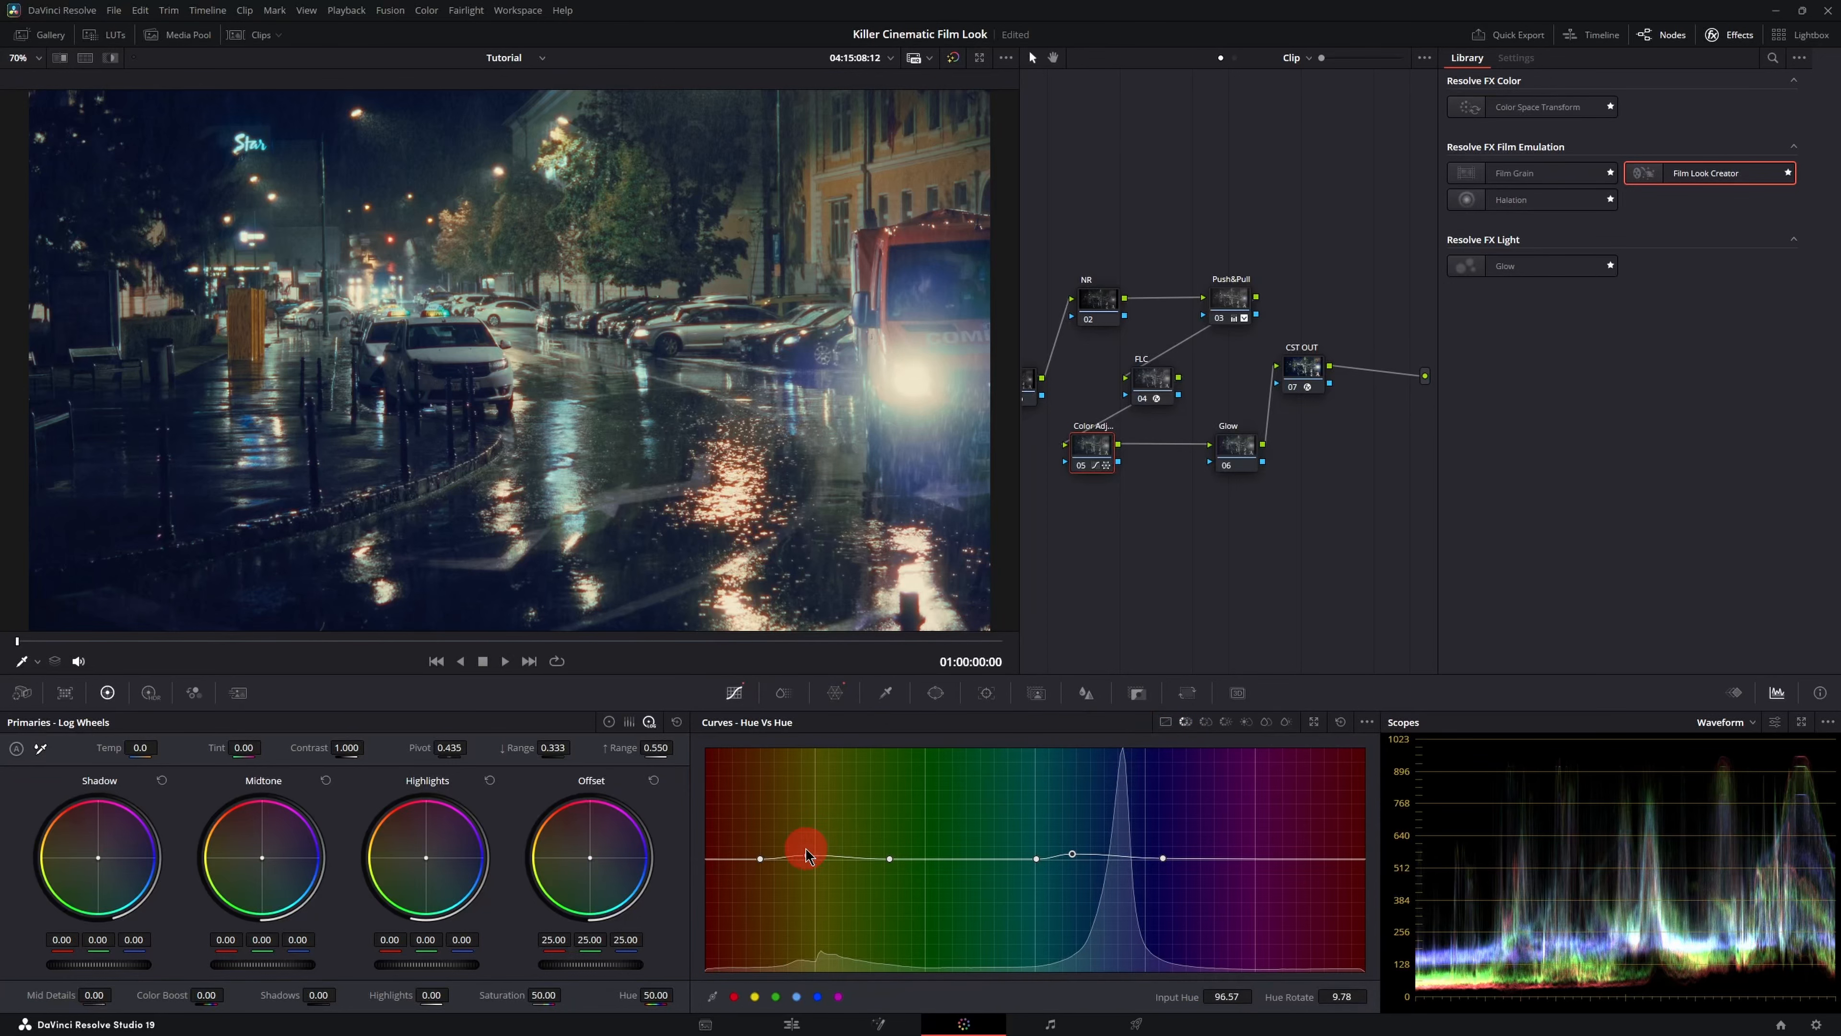
click(807, 854)
click(1079, 854)
click(1225, 721)
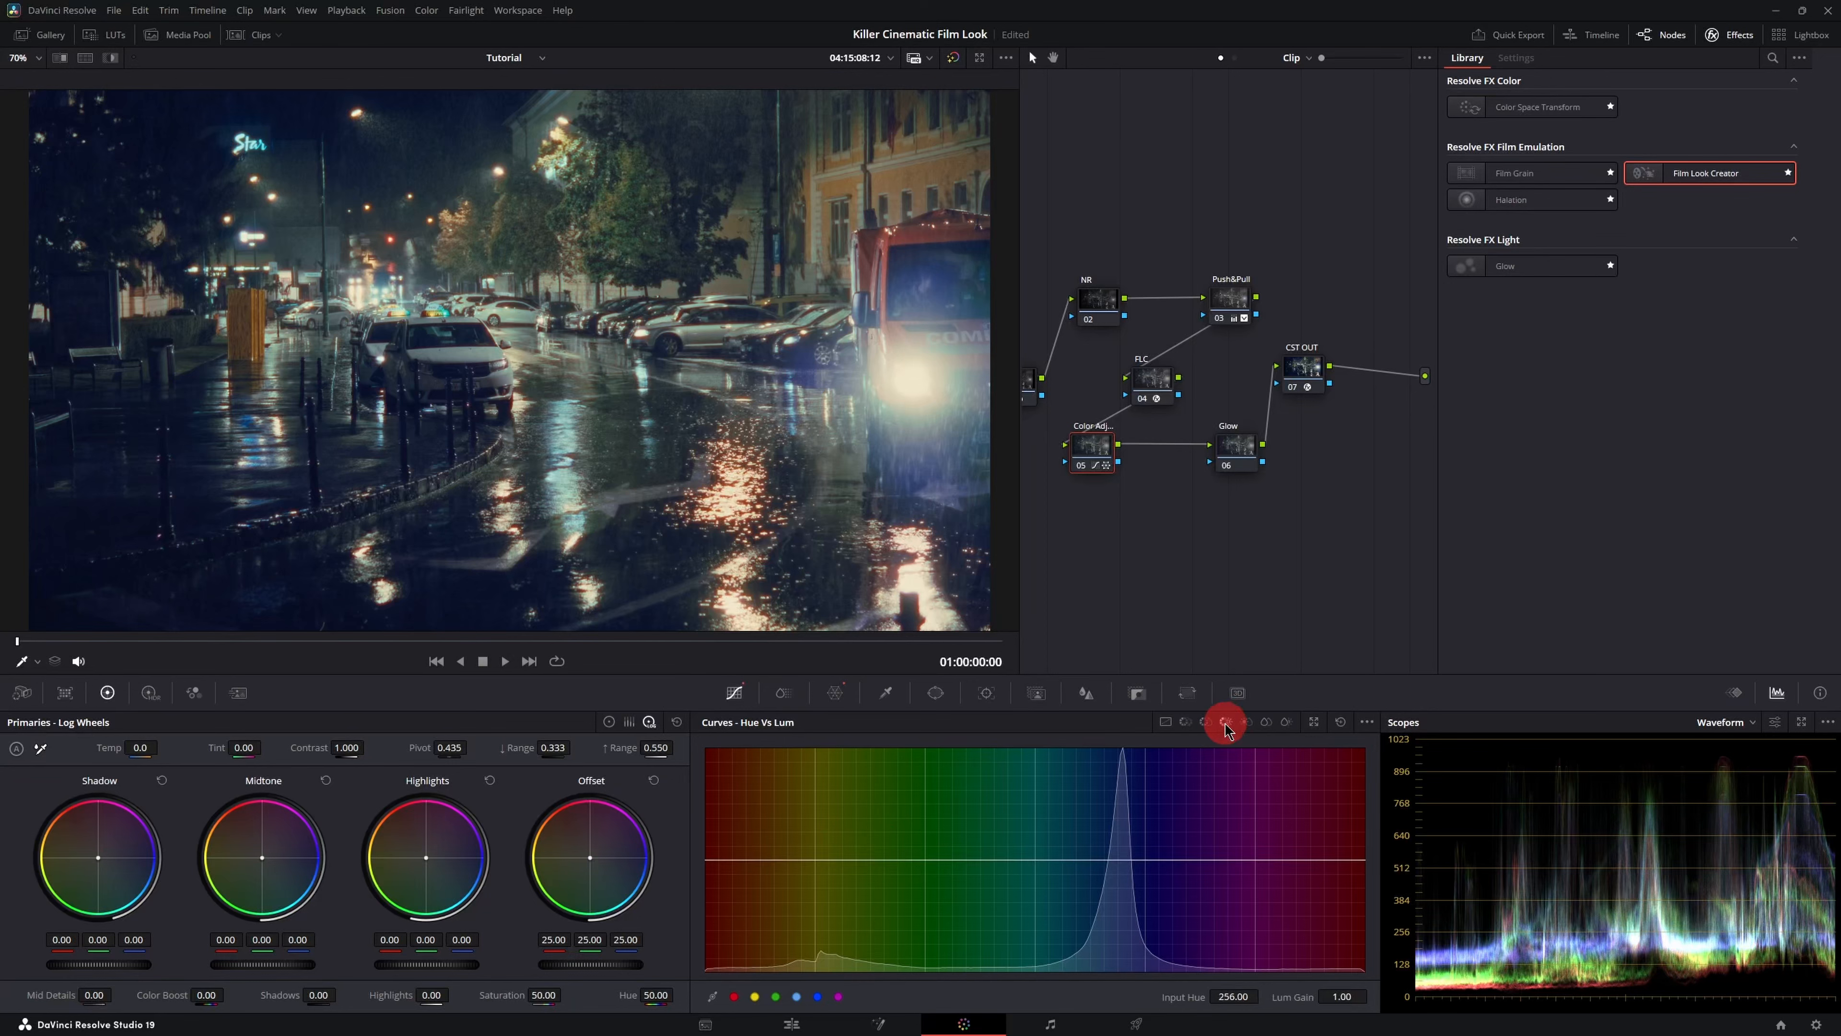
click(1247, 723)
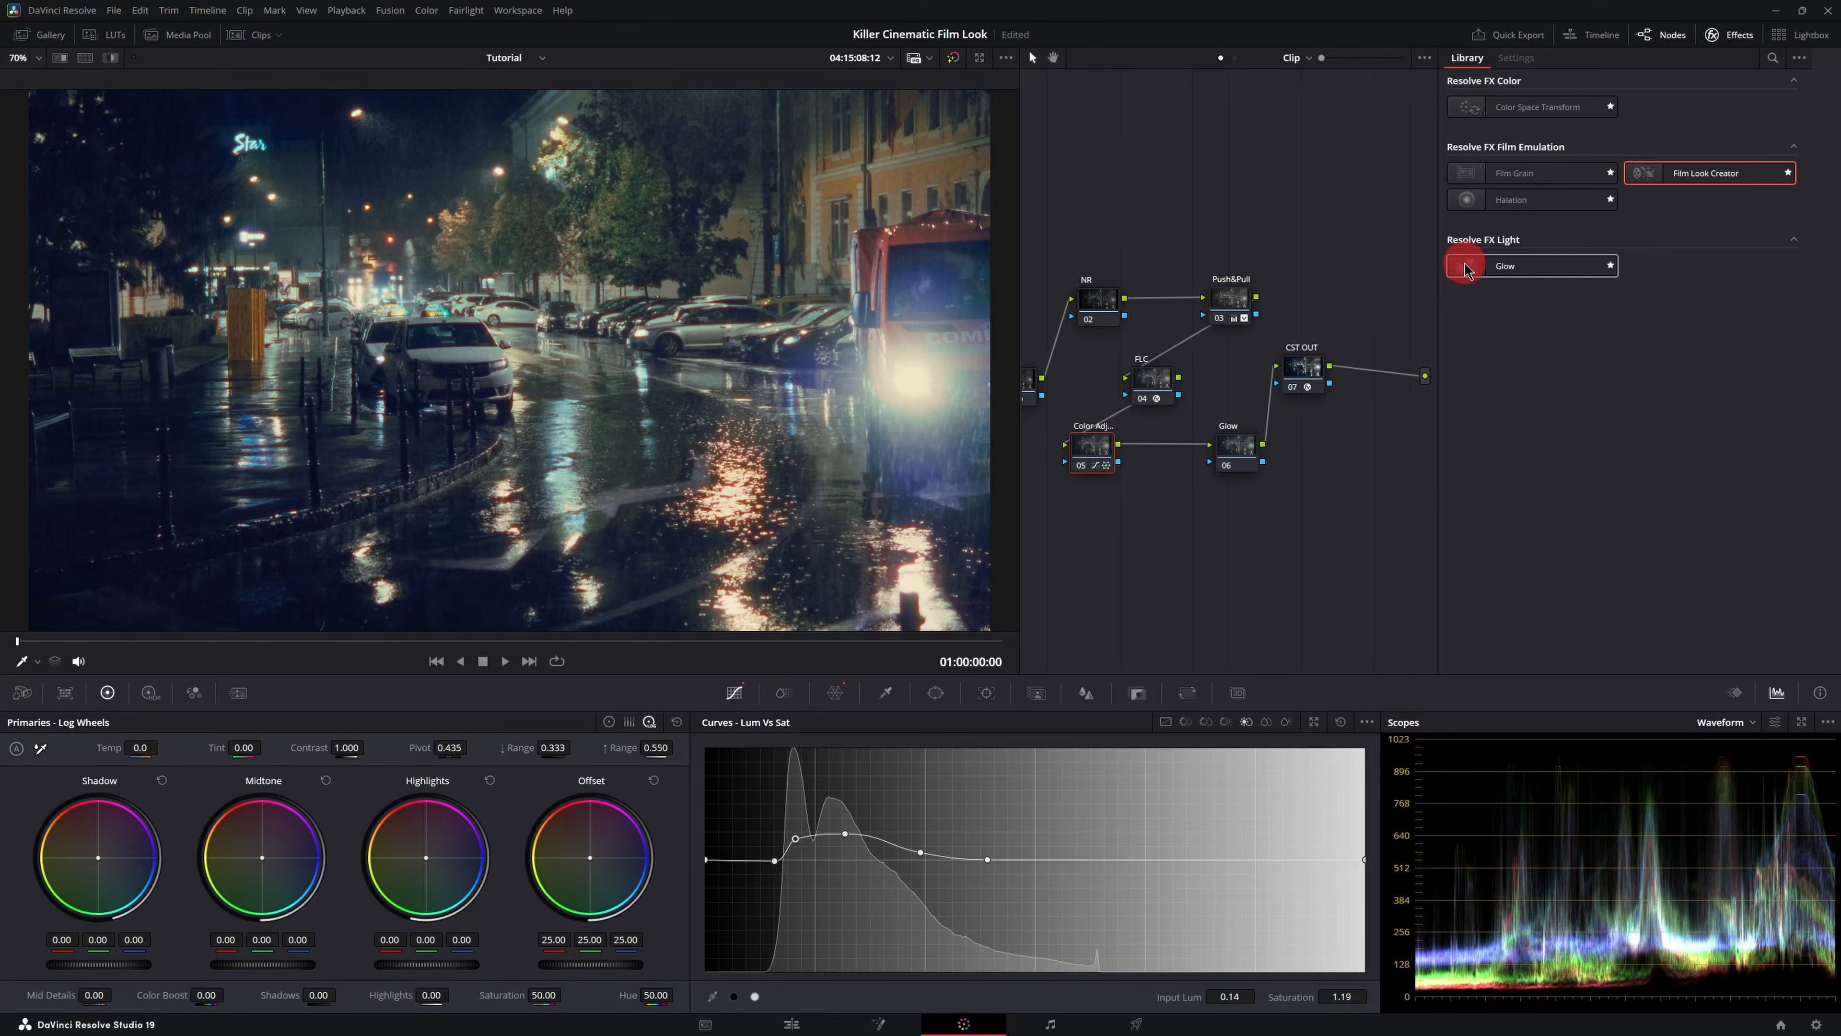
- Apply the Glow effect to the Glow node, set Shine Threshold to 0.010 and Composite Type to Softlight
drag(1468, 264, 1234, 444)
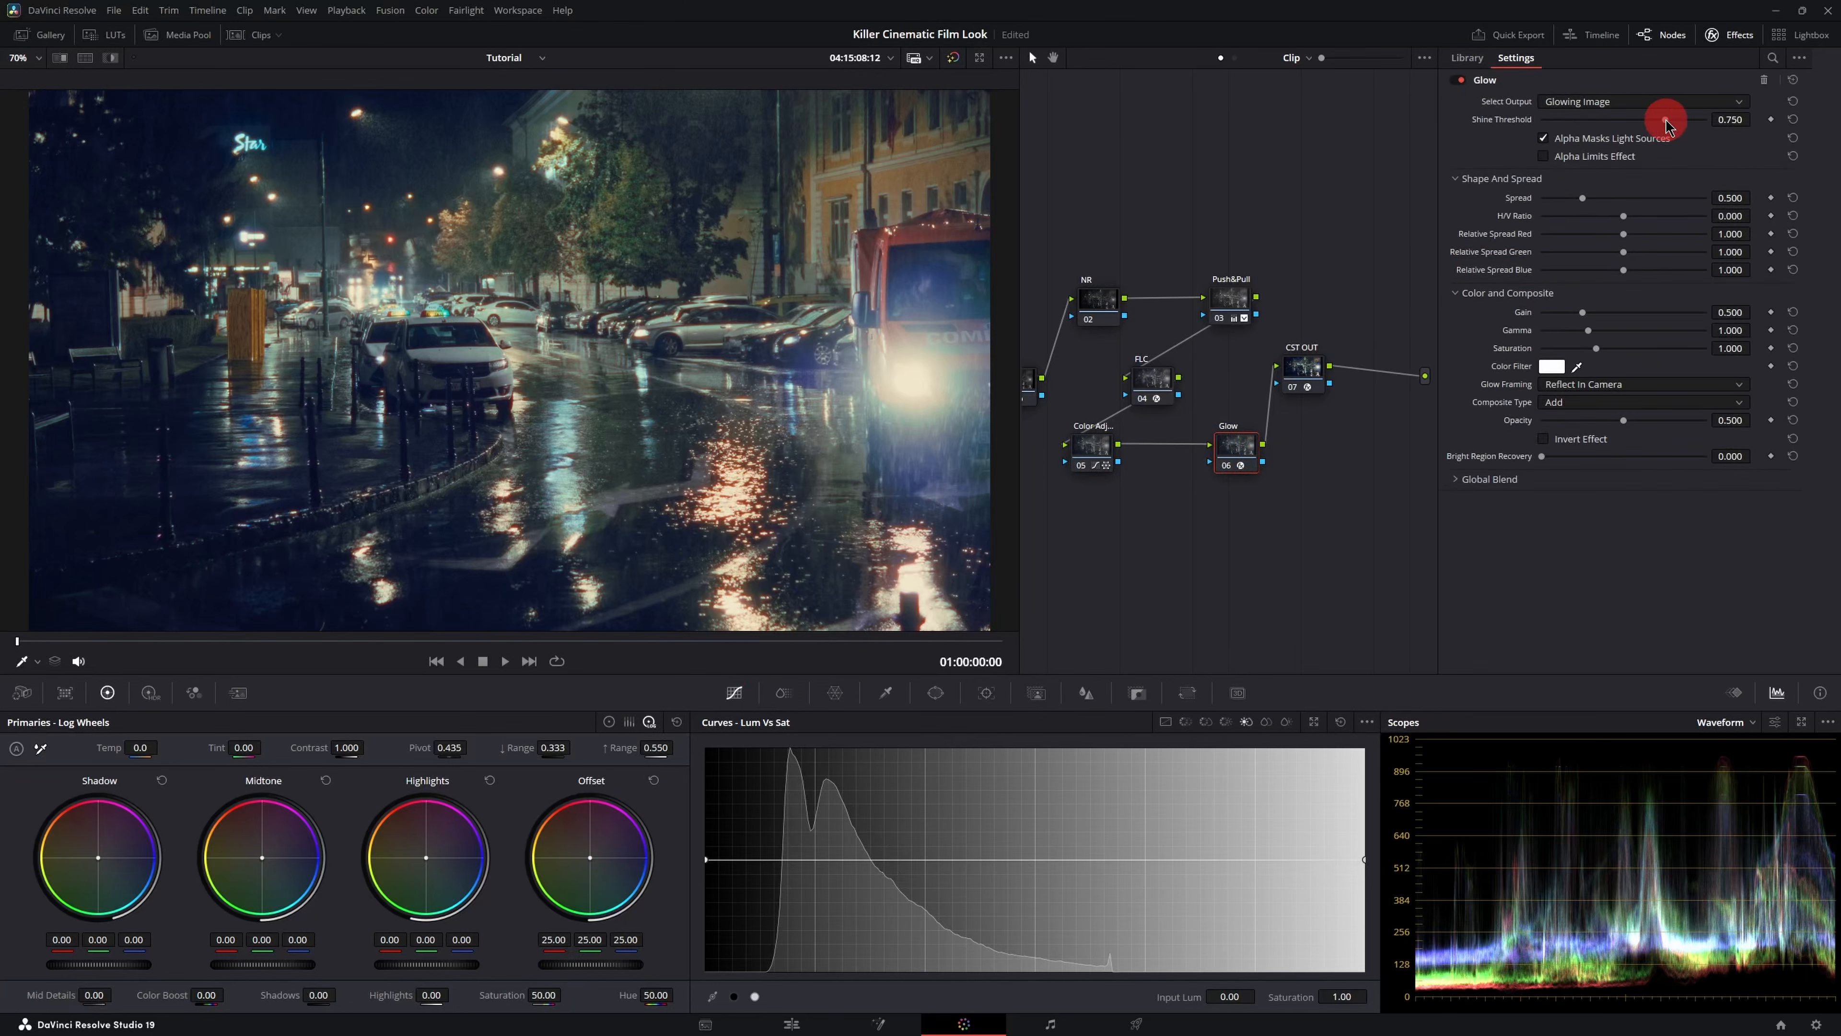
drag(1662, 120, 1546, 124)
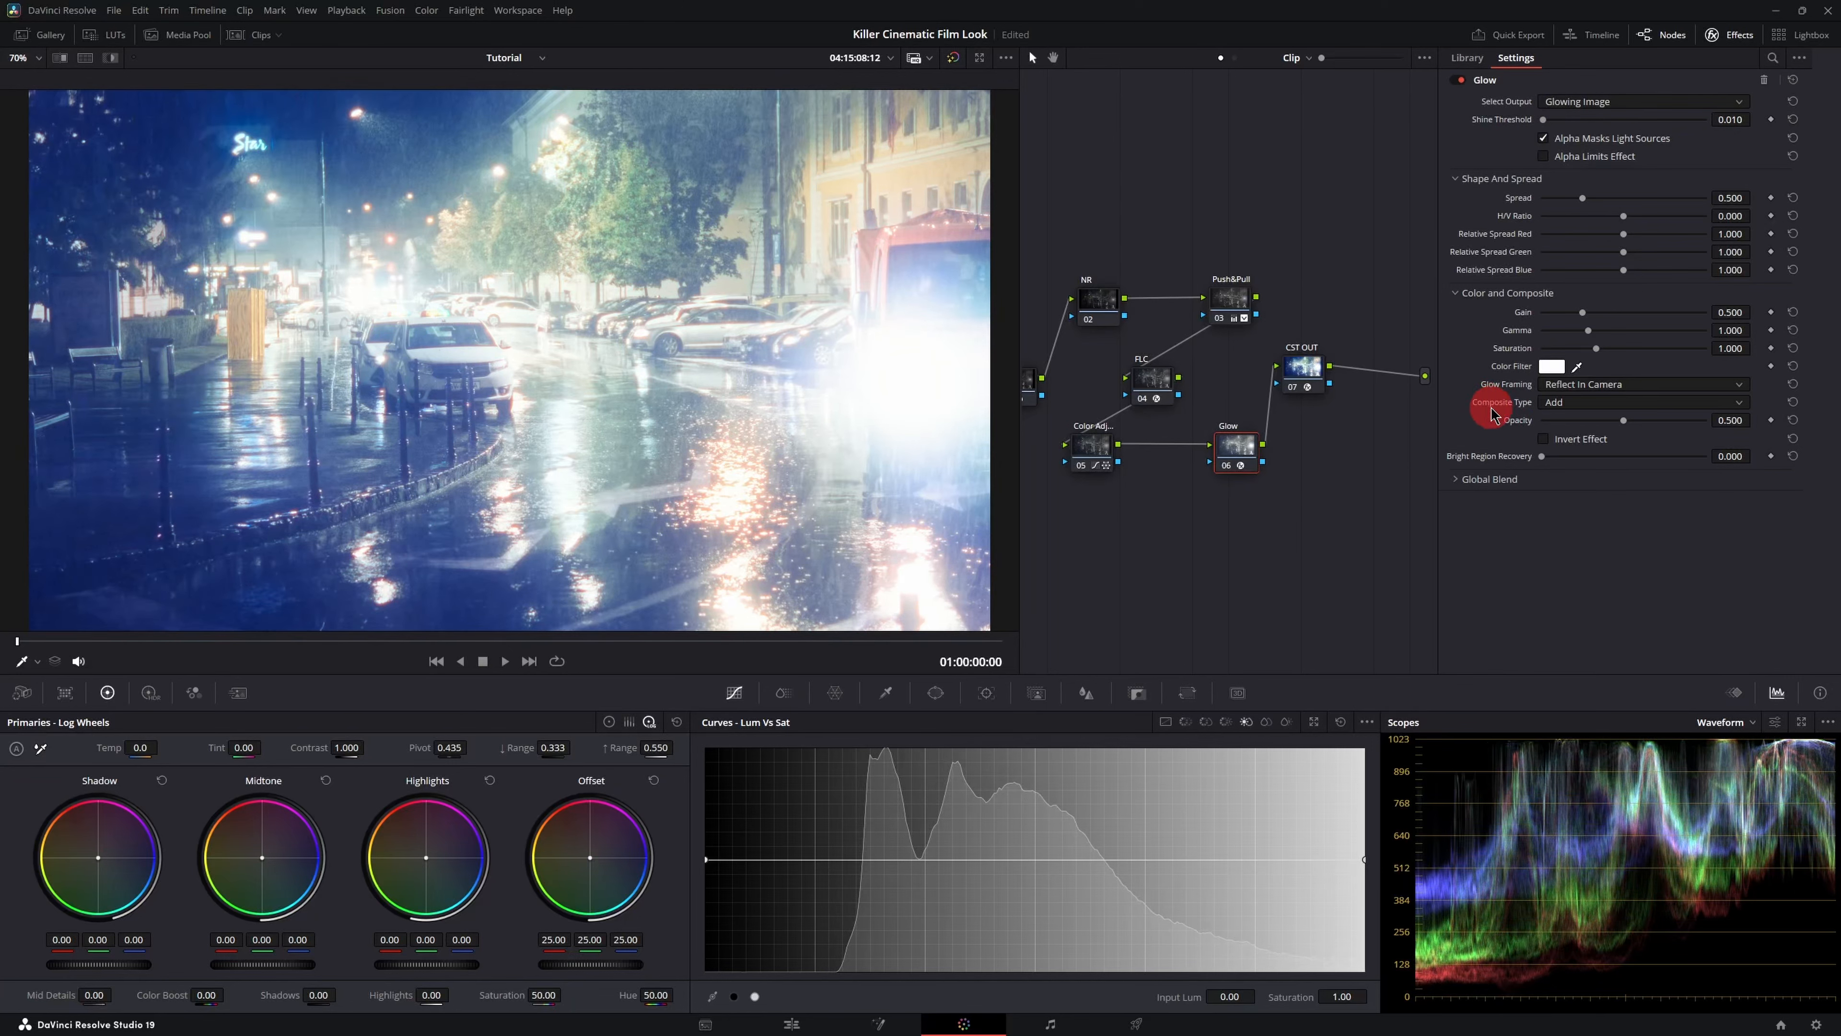
click(1568, 405)
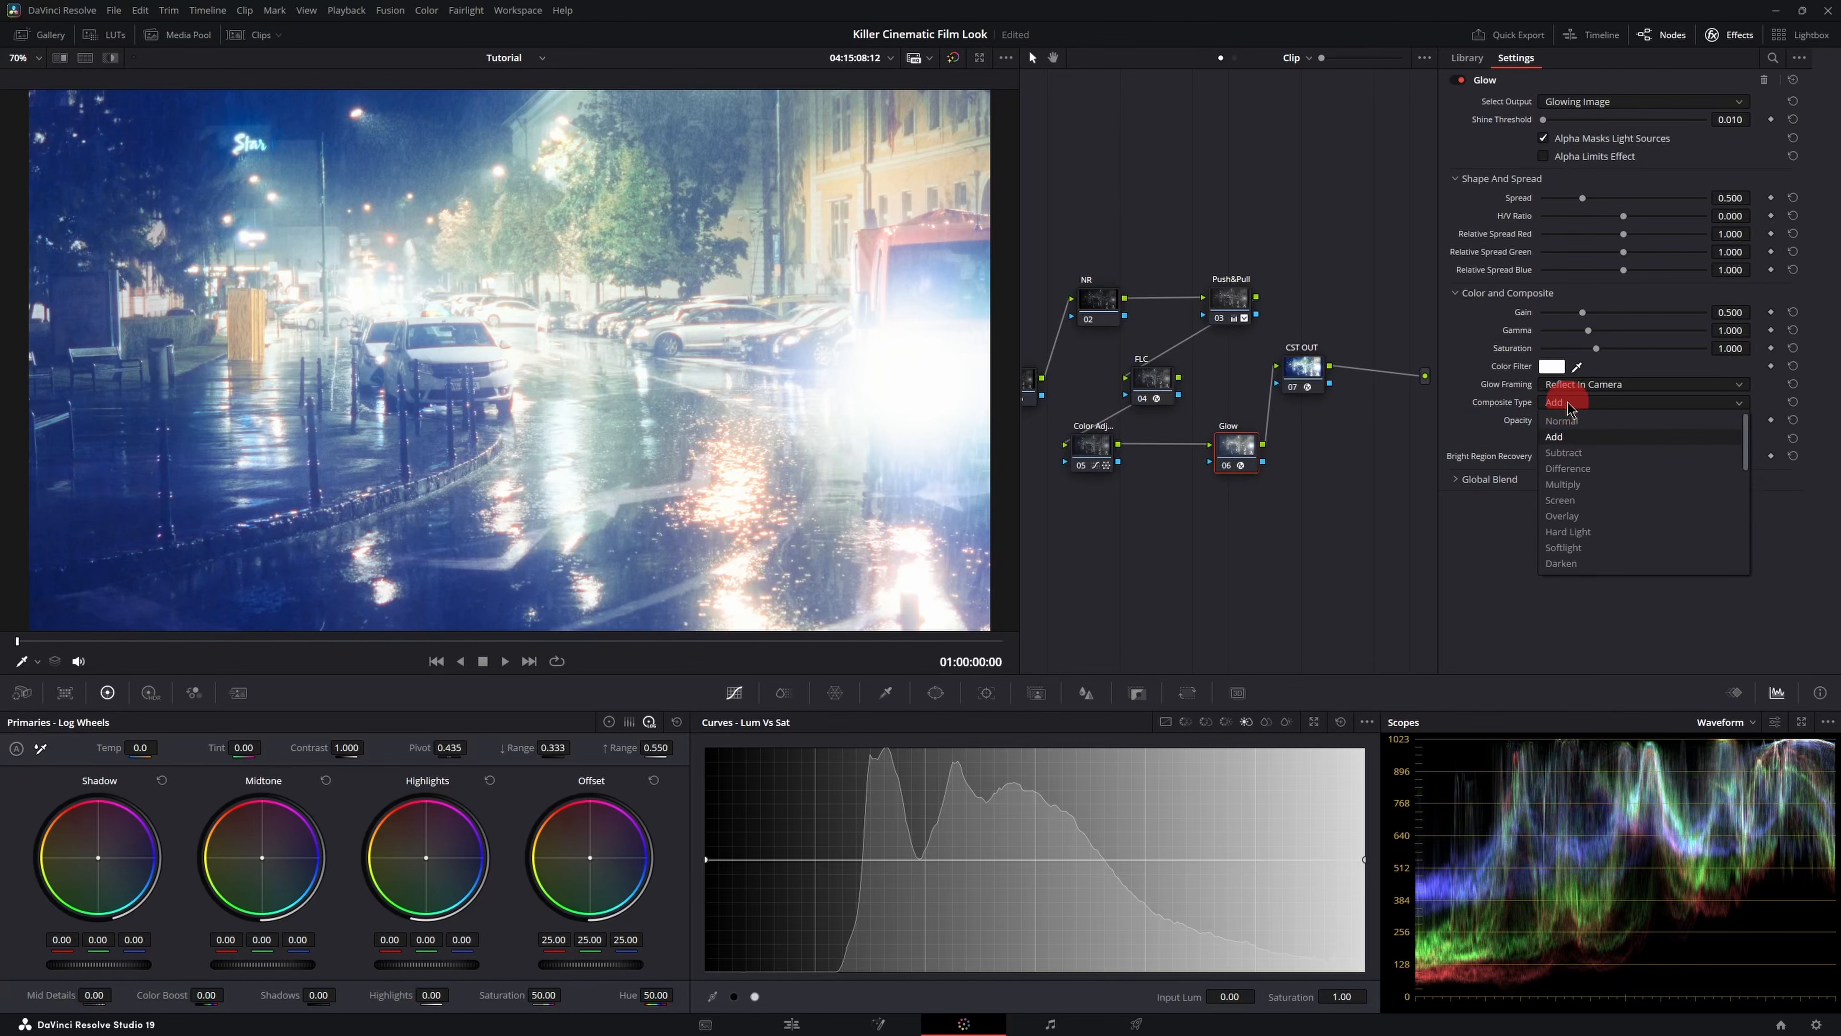
click(1600, 547)
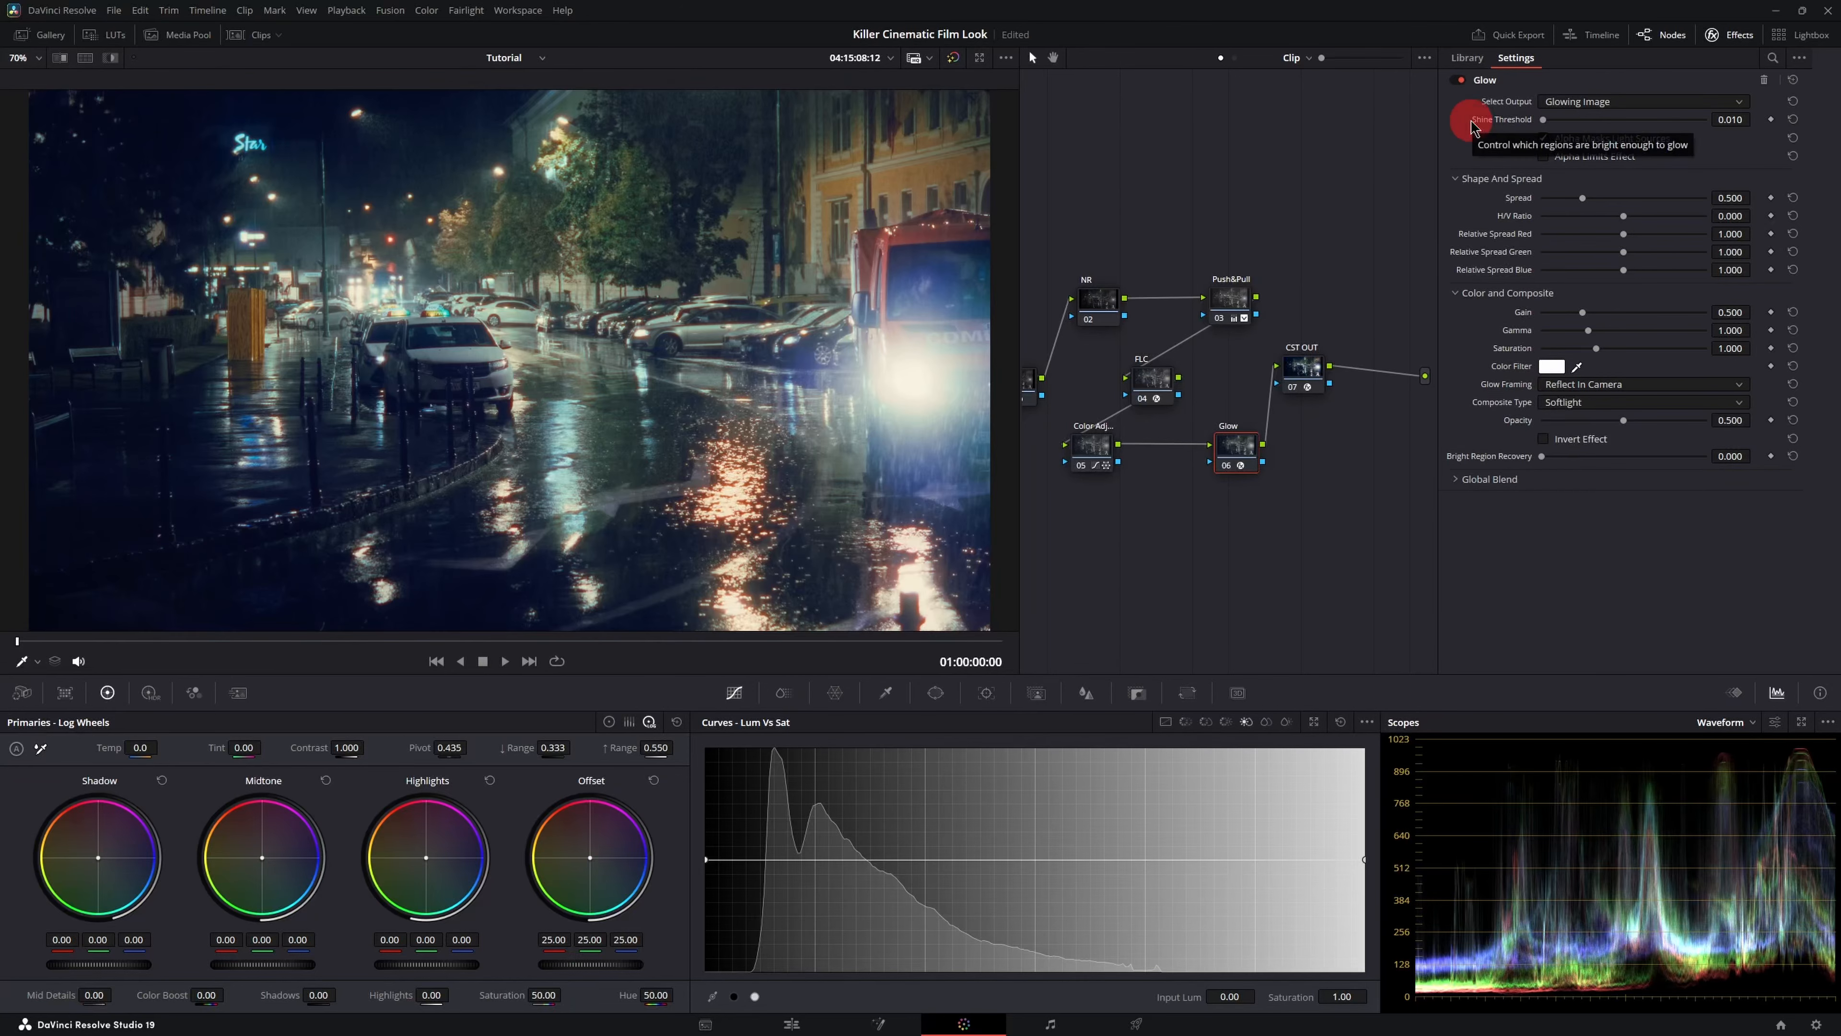
- Toggle the Glow effect off and on to compare the result
click(1462, 81)
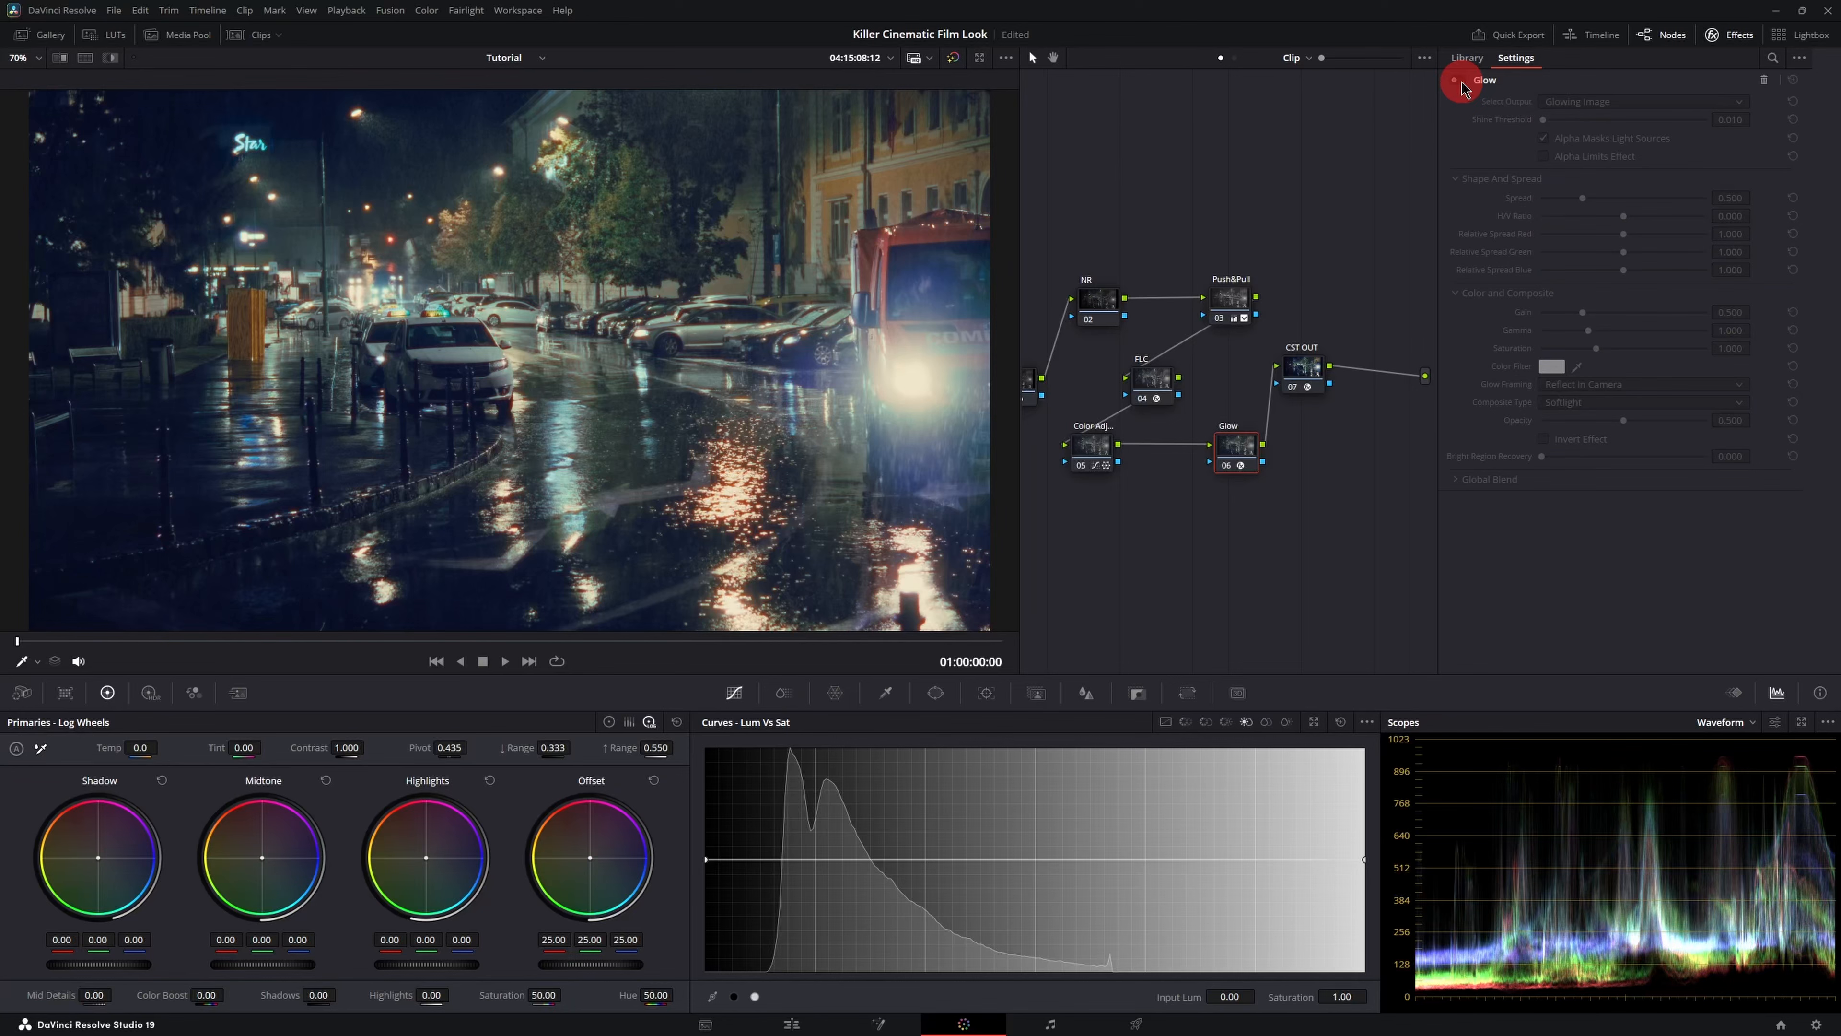
click(1461, 81)
click(1461, 81)
click(1460, 81)
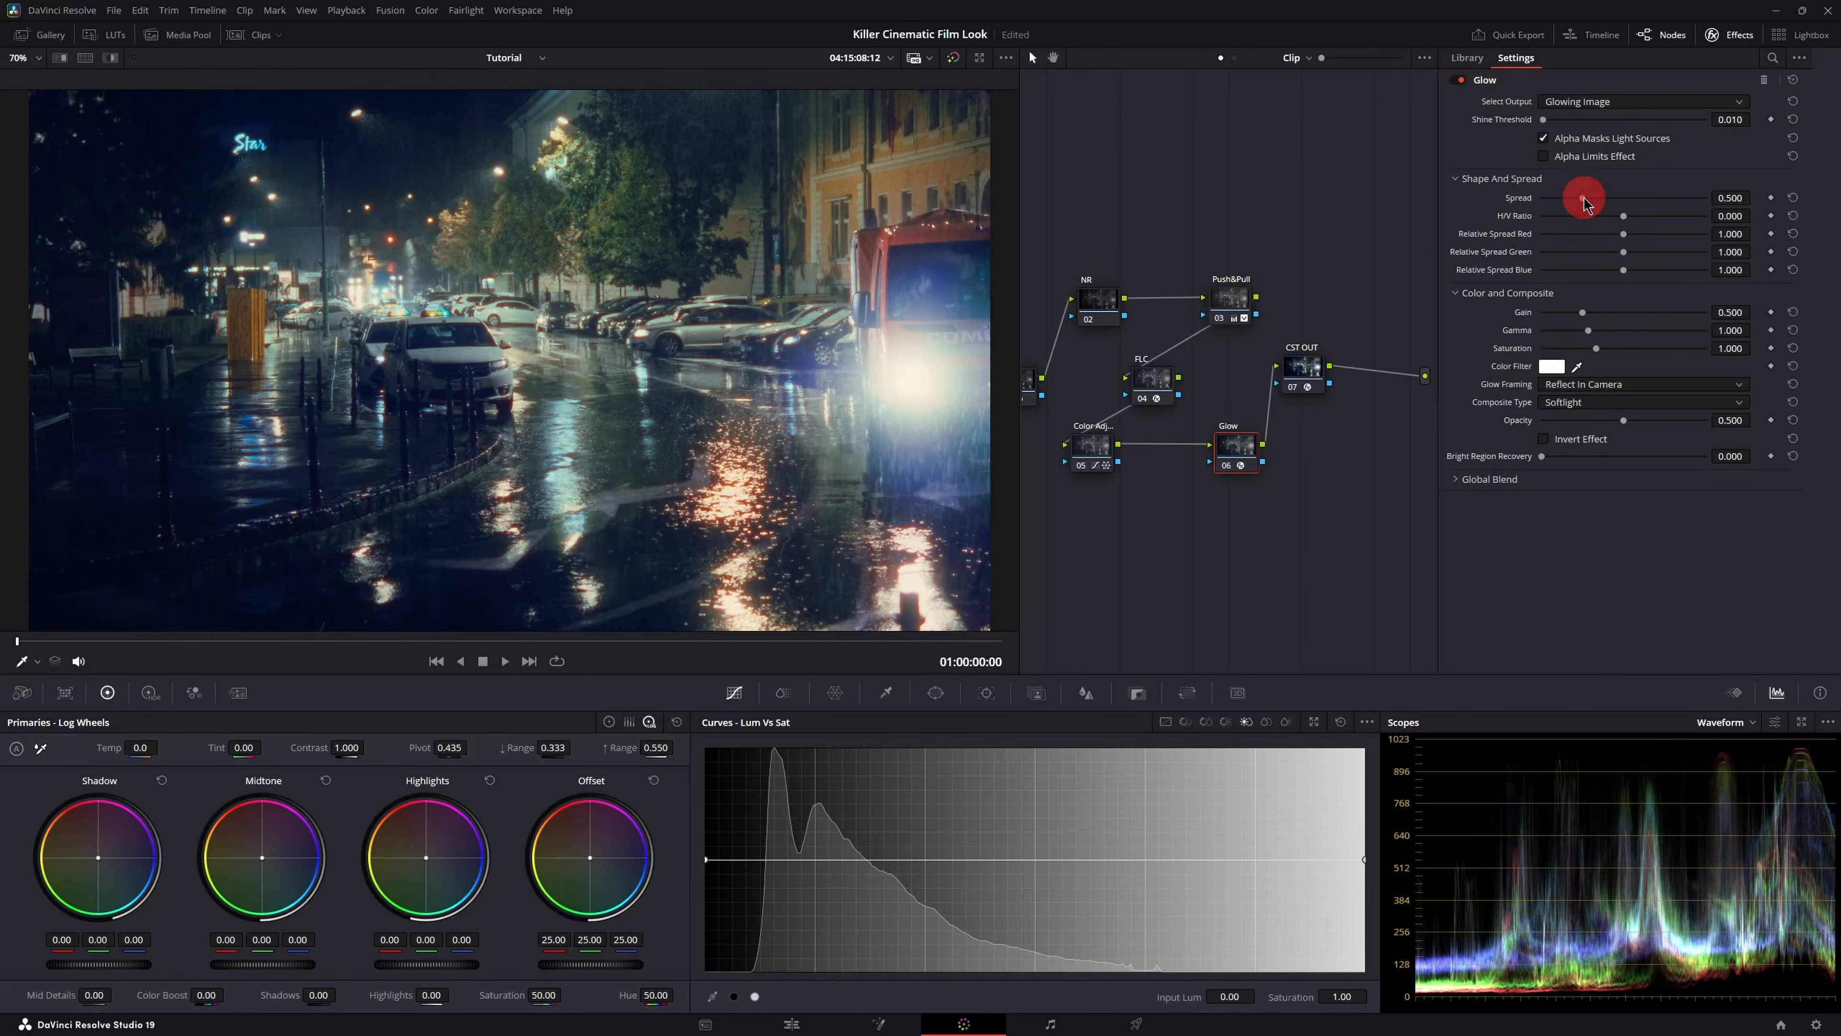
- Set the Glow's Spread to 0.035, Gain to 0.358, Gamma to 1.313 and Saturation to 1.140
drag(1584, 197, 1551, 200)
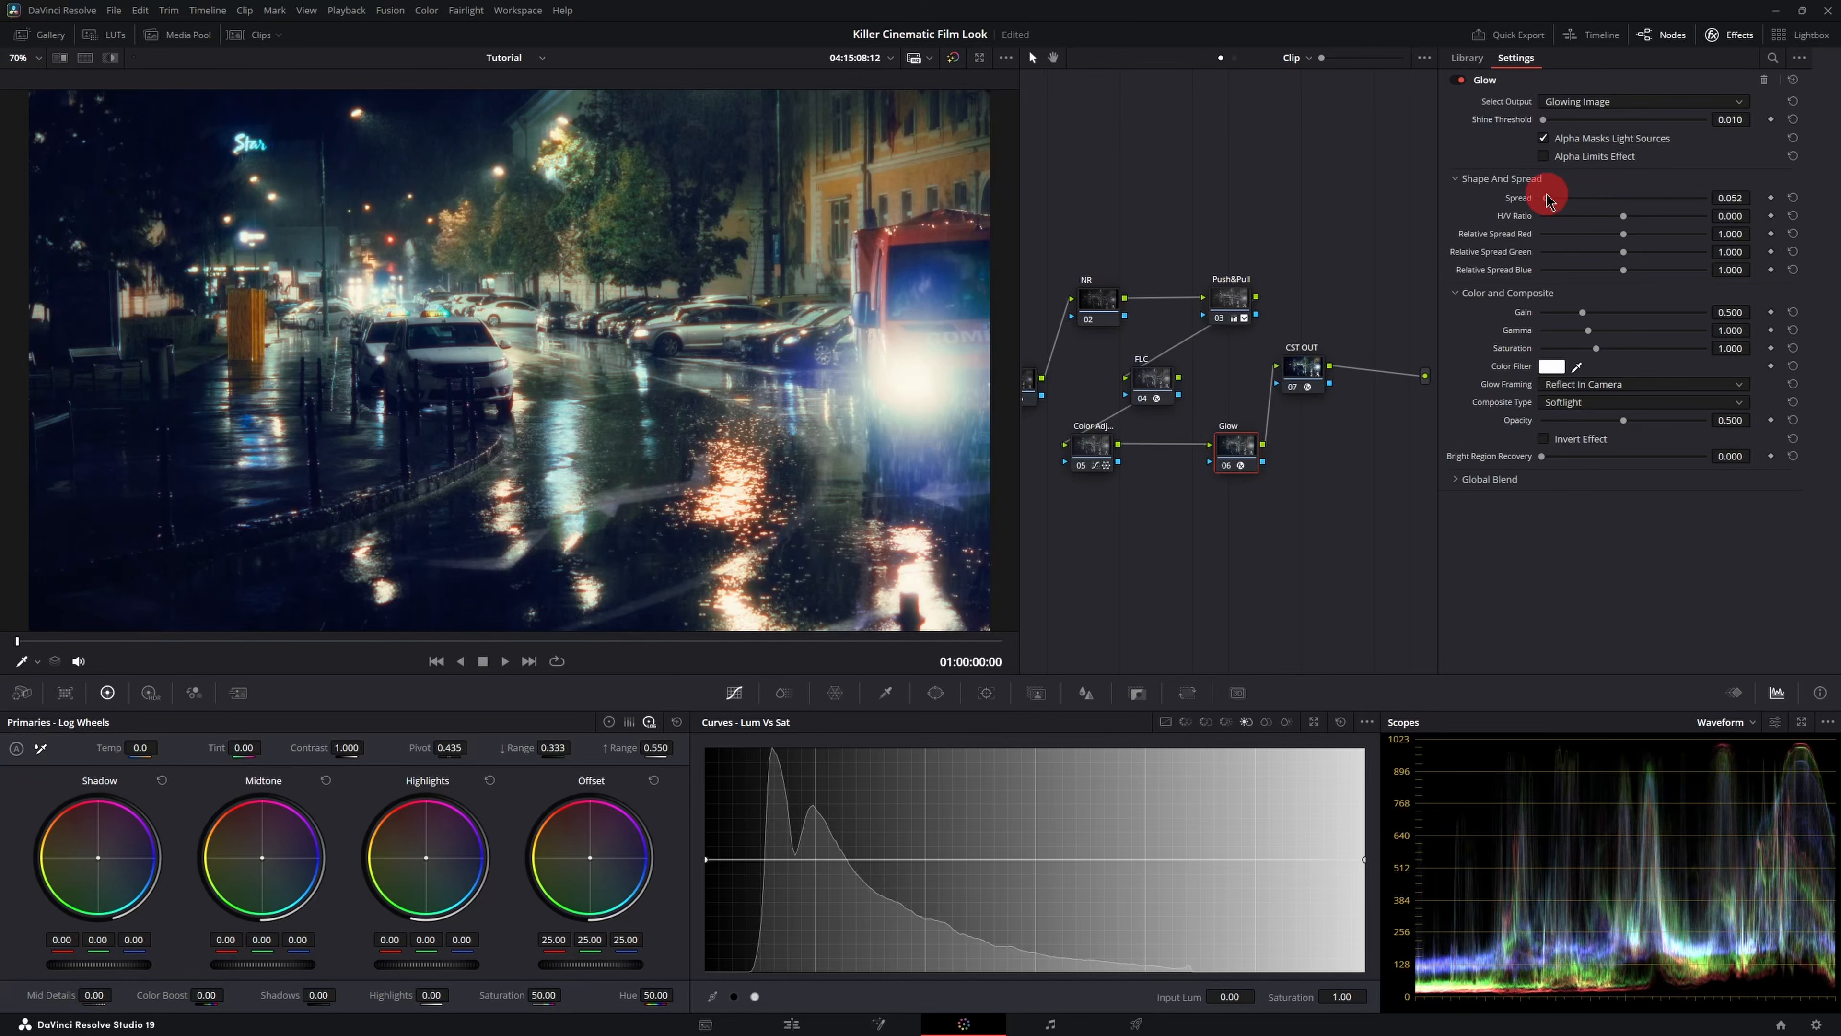
mouse_move(1549, 202)
mouse_down()
mouse_move(1696, 204)
mouse_move(1547, 207)
mouse_up()
drag(1546, 205, 1545, 205)
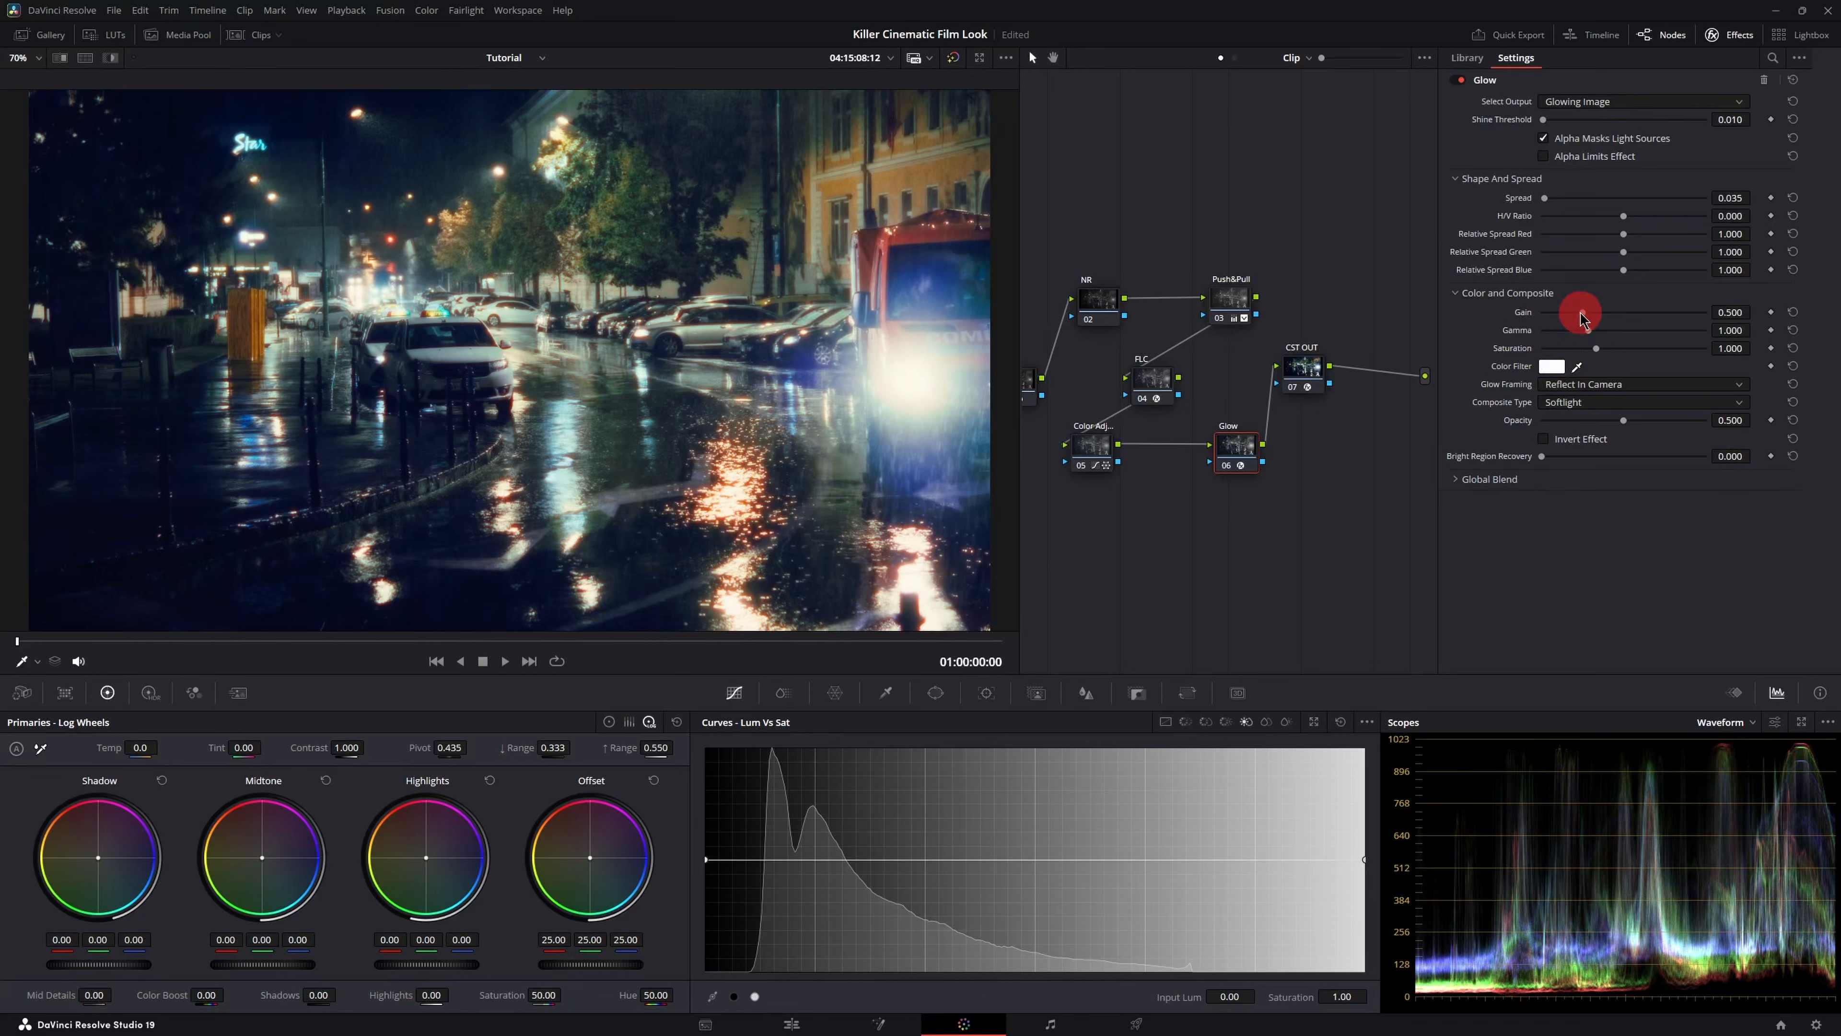
mouse_move(1583, 318)
mouse_down()
mouse_move(1609, 328)
mouse_move(1605, 347)
mouse_up()
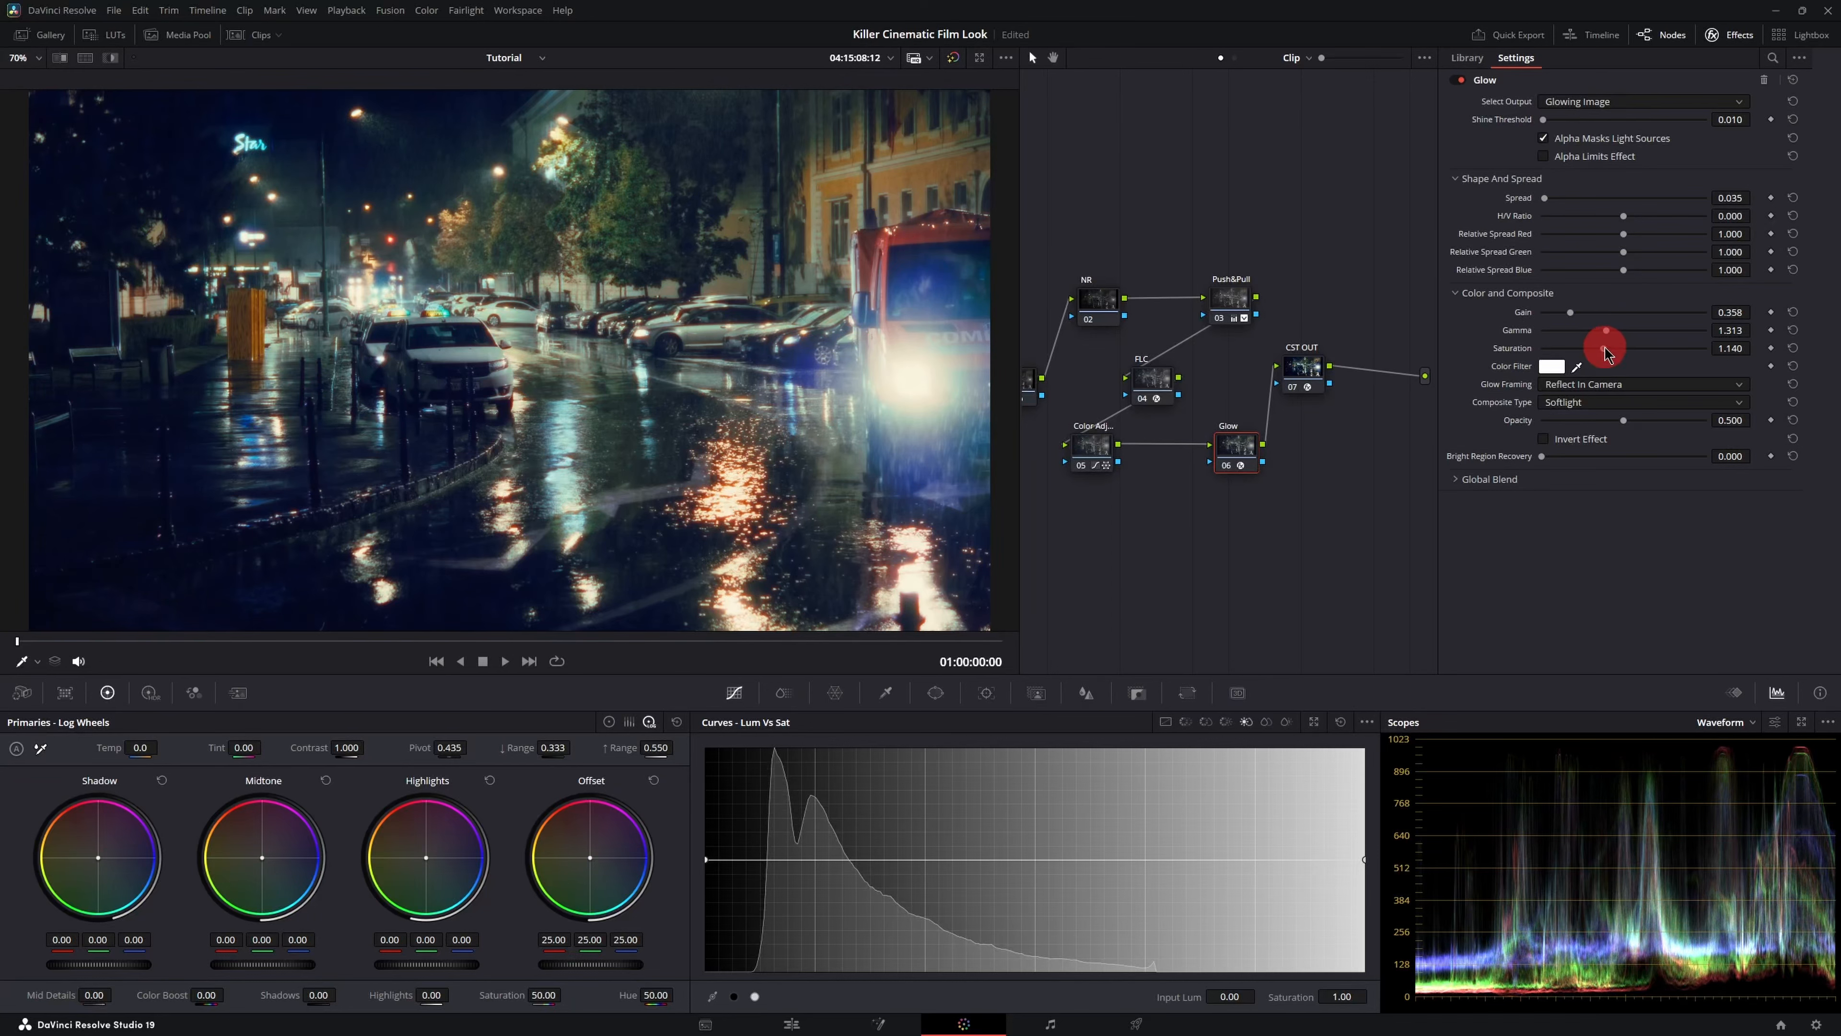
- Set the Glow's Color Filter to a pale blue, #d2ecff, and confirm the color picker
click(1552, 366)
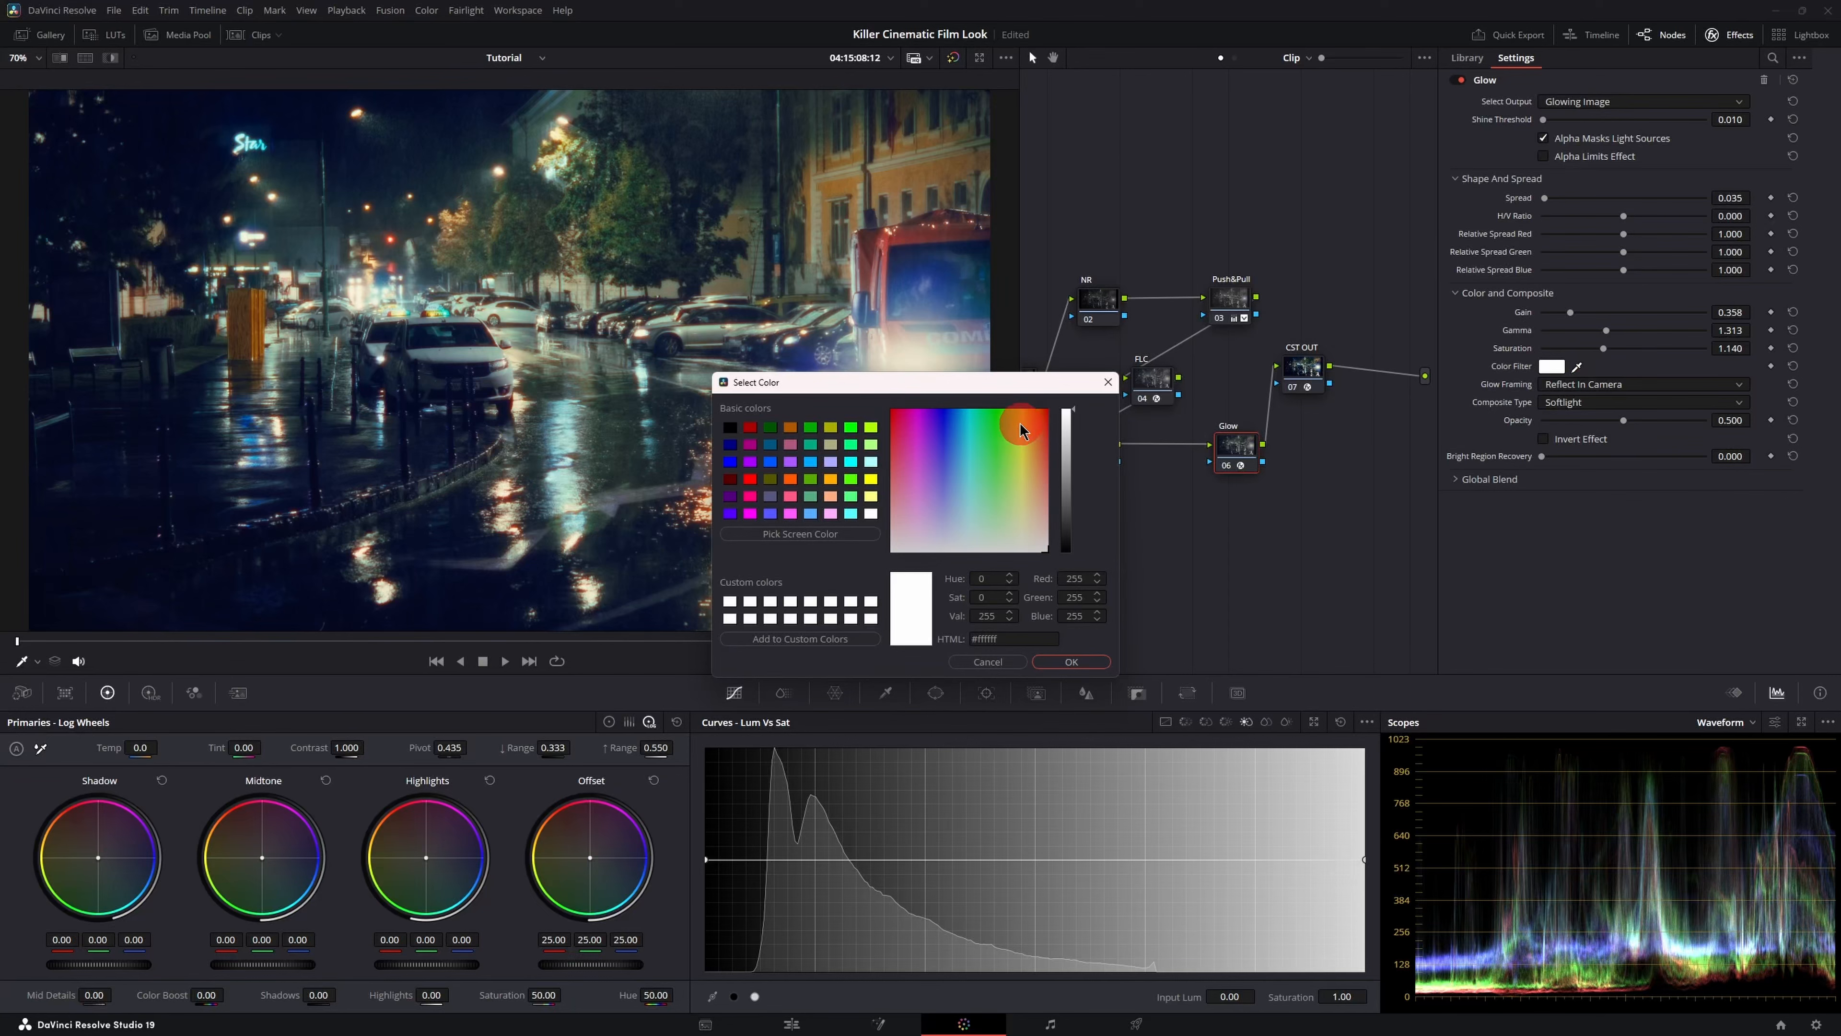
drag(993, 386, 1342, 358)
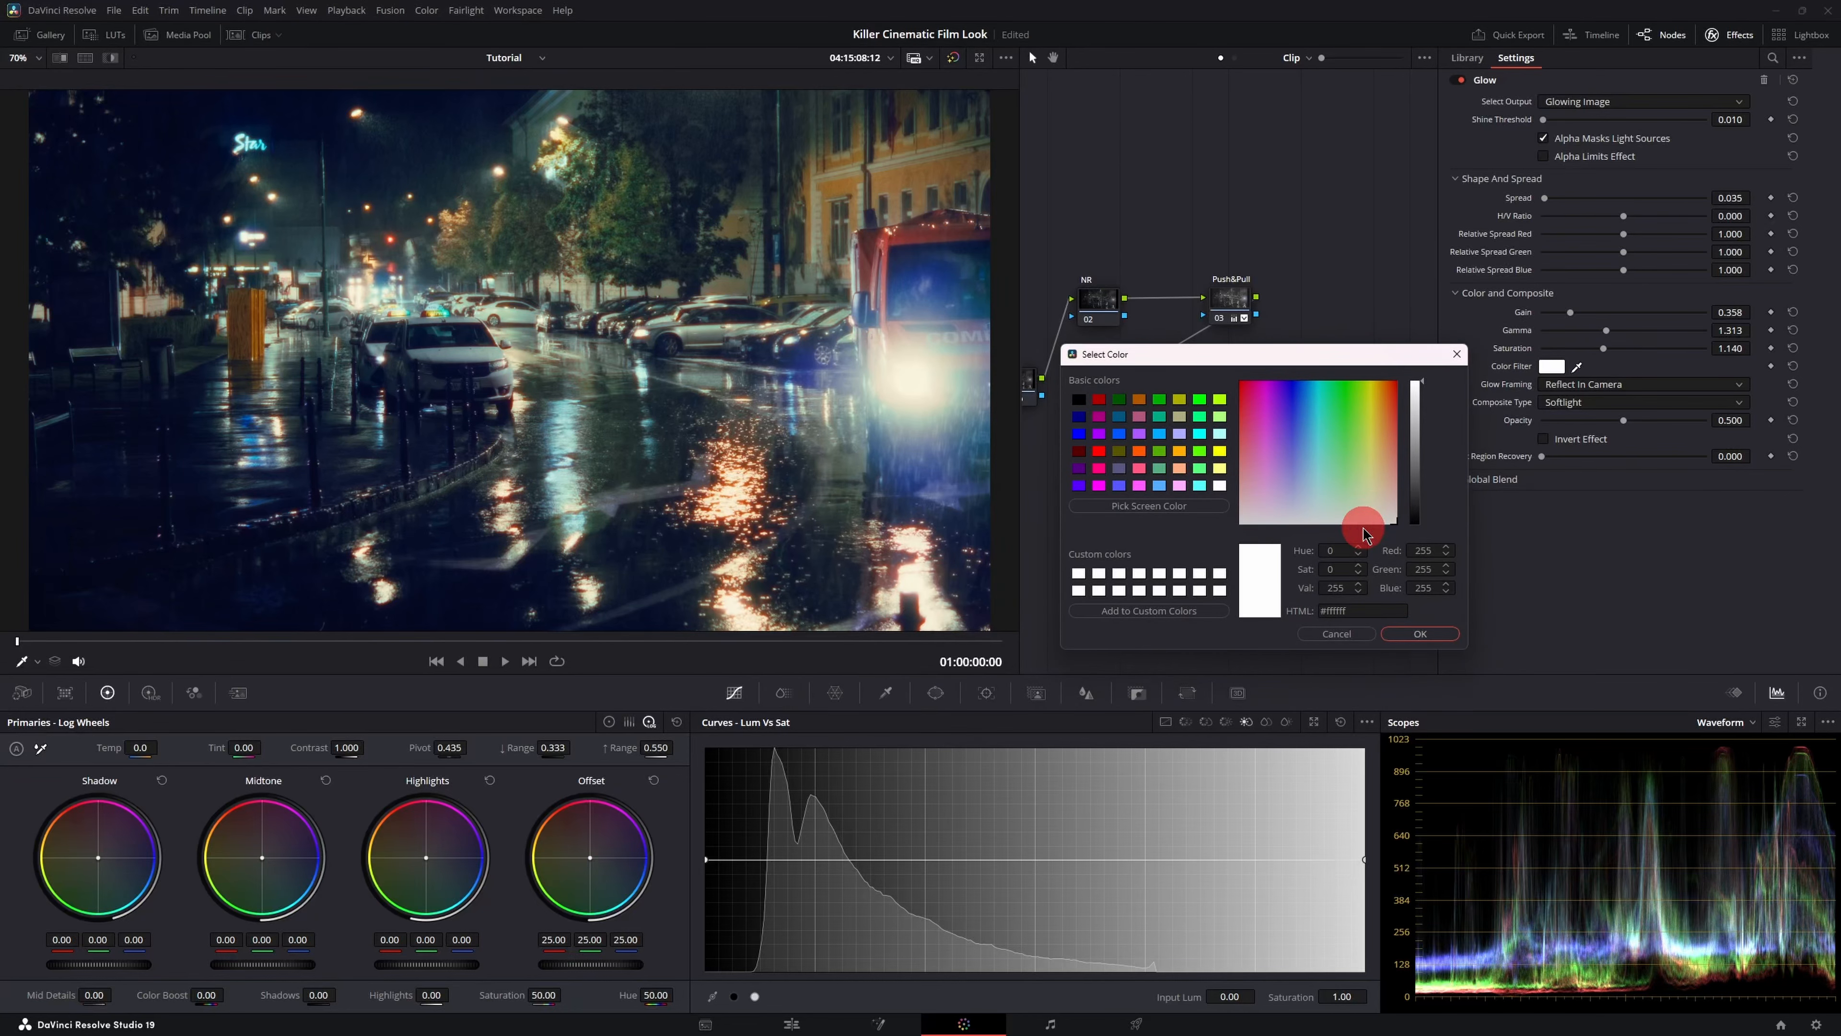
click(1375, 505)
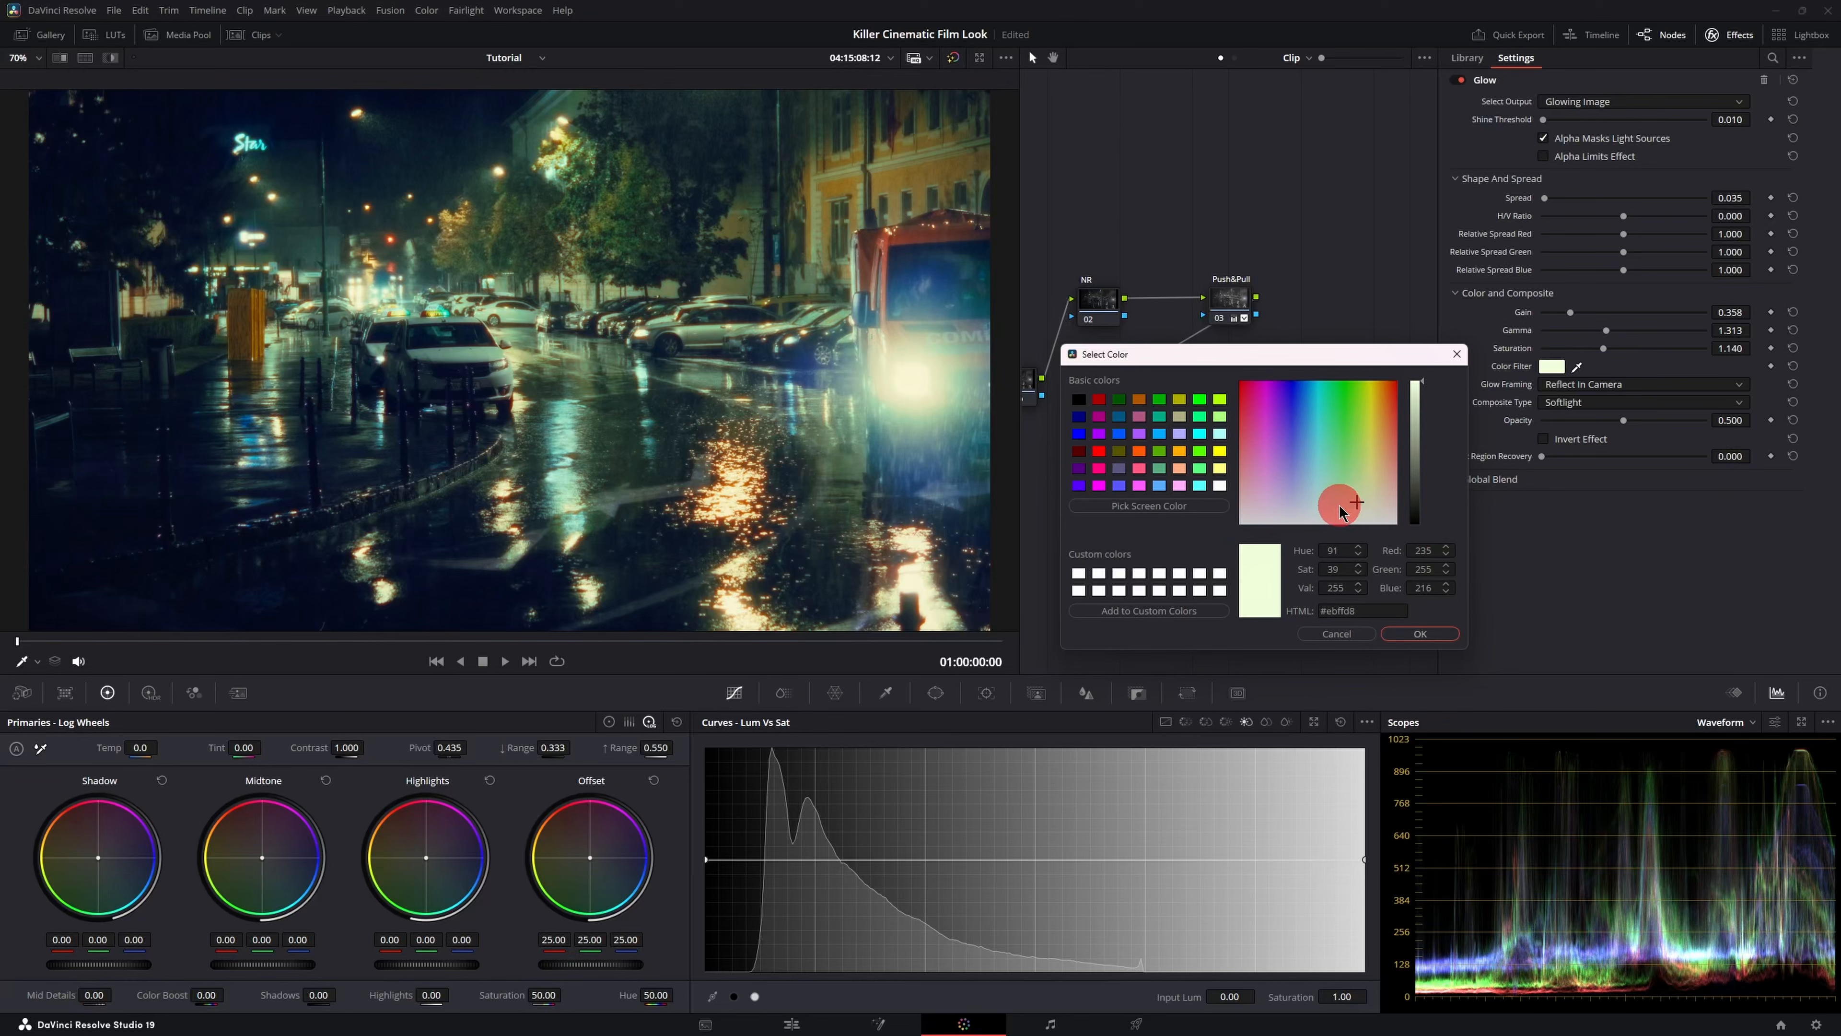
click(1322, 504)
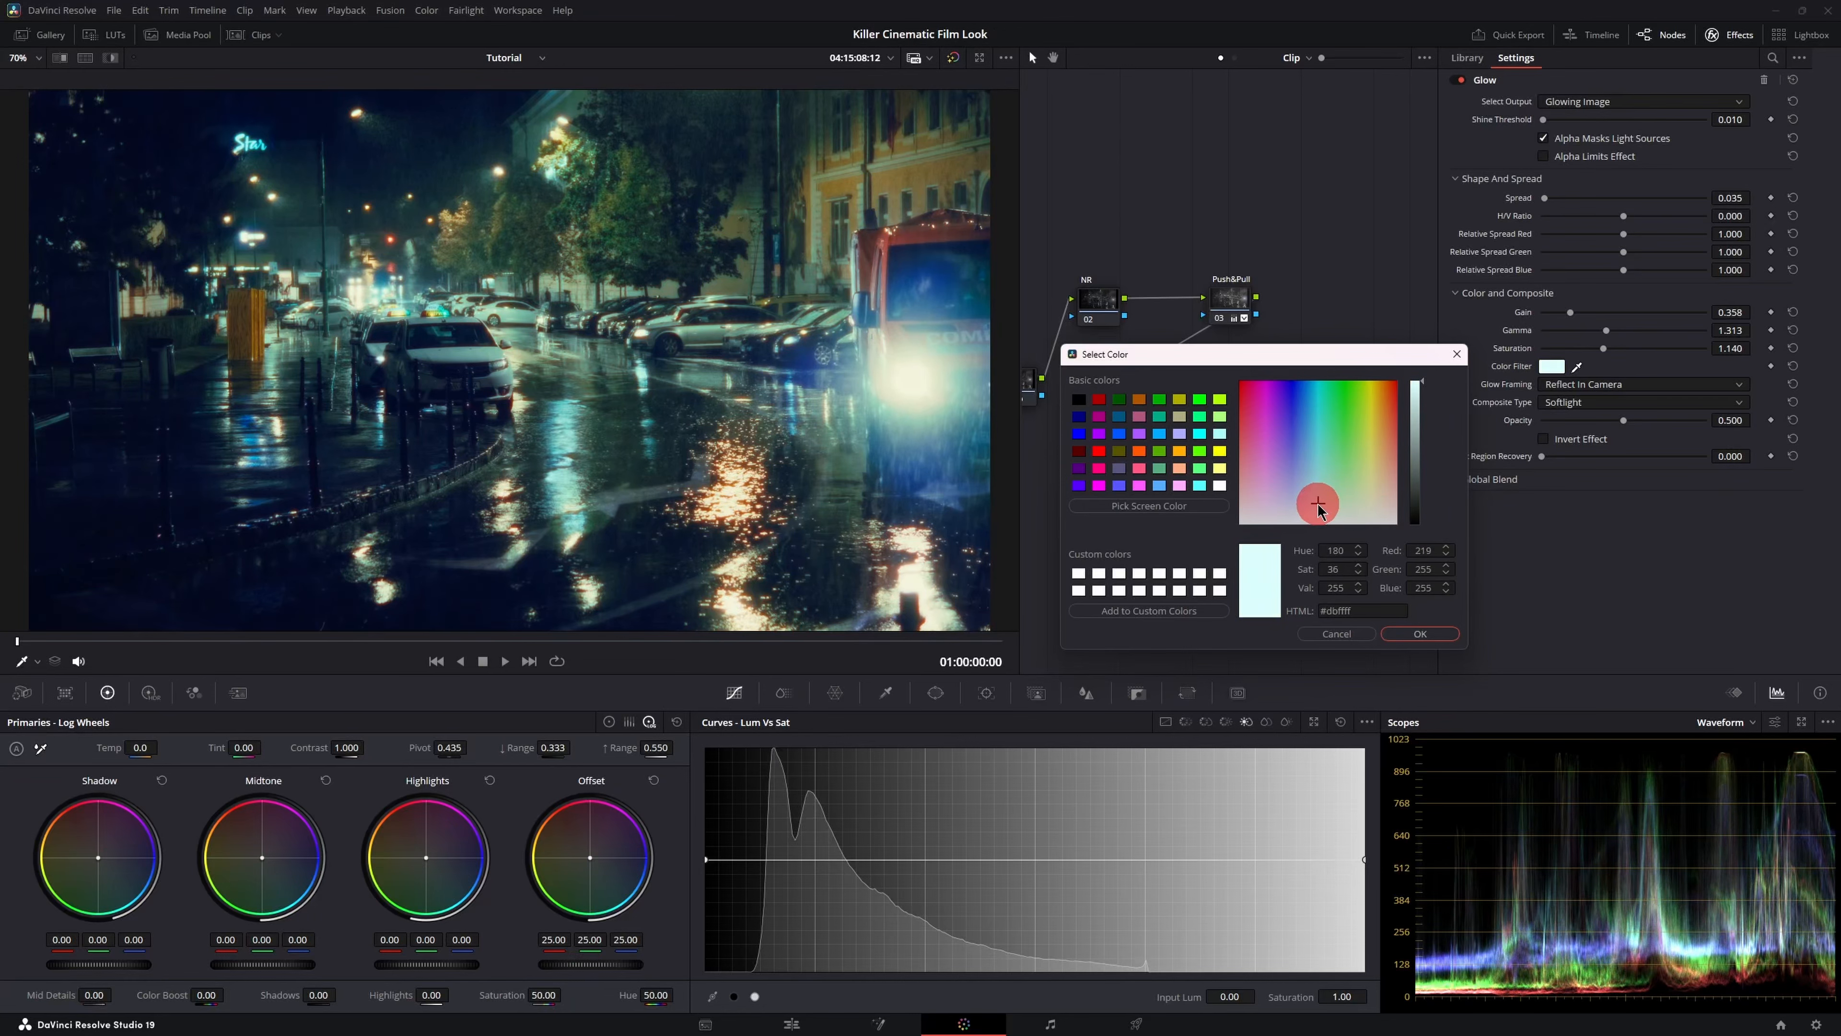
click(1288, 506)
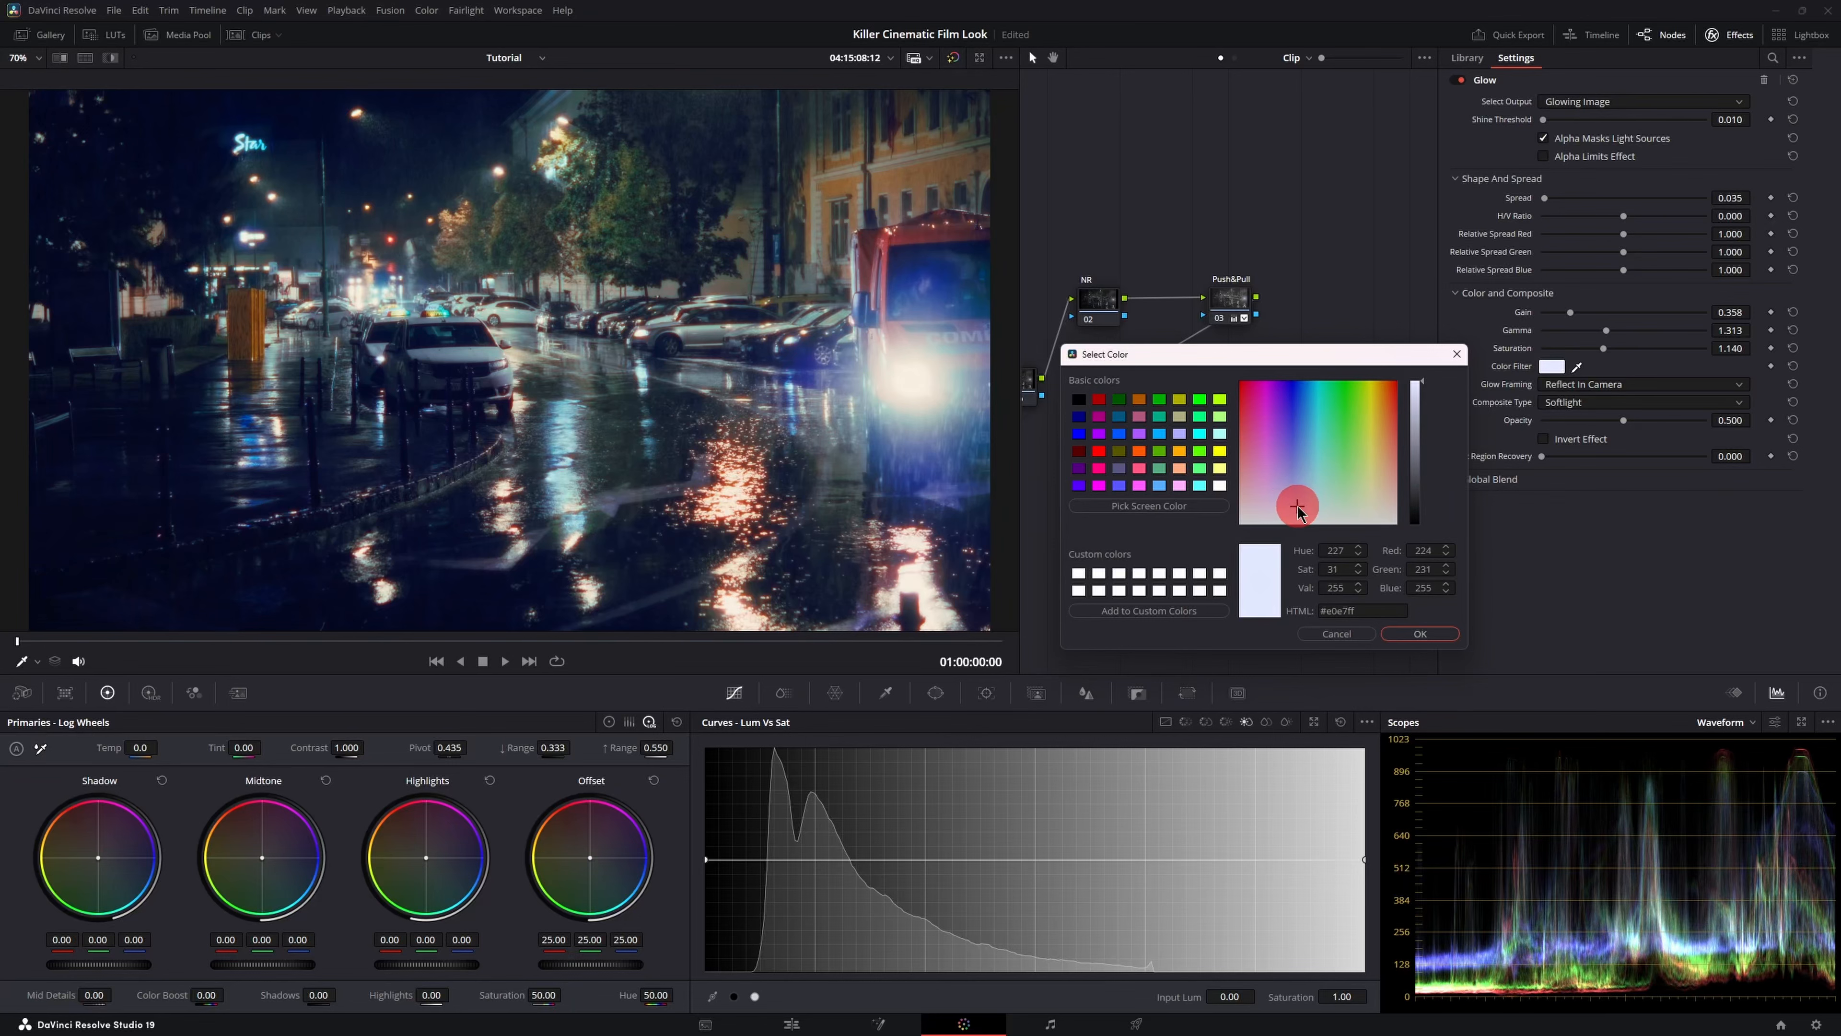
click(1305, 504)
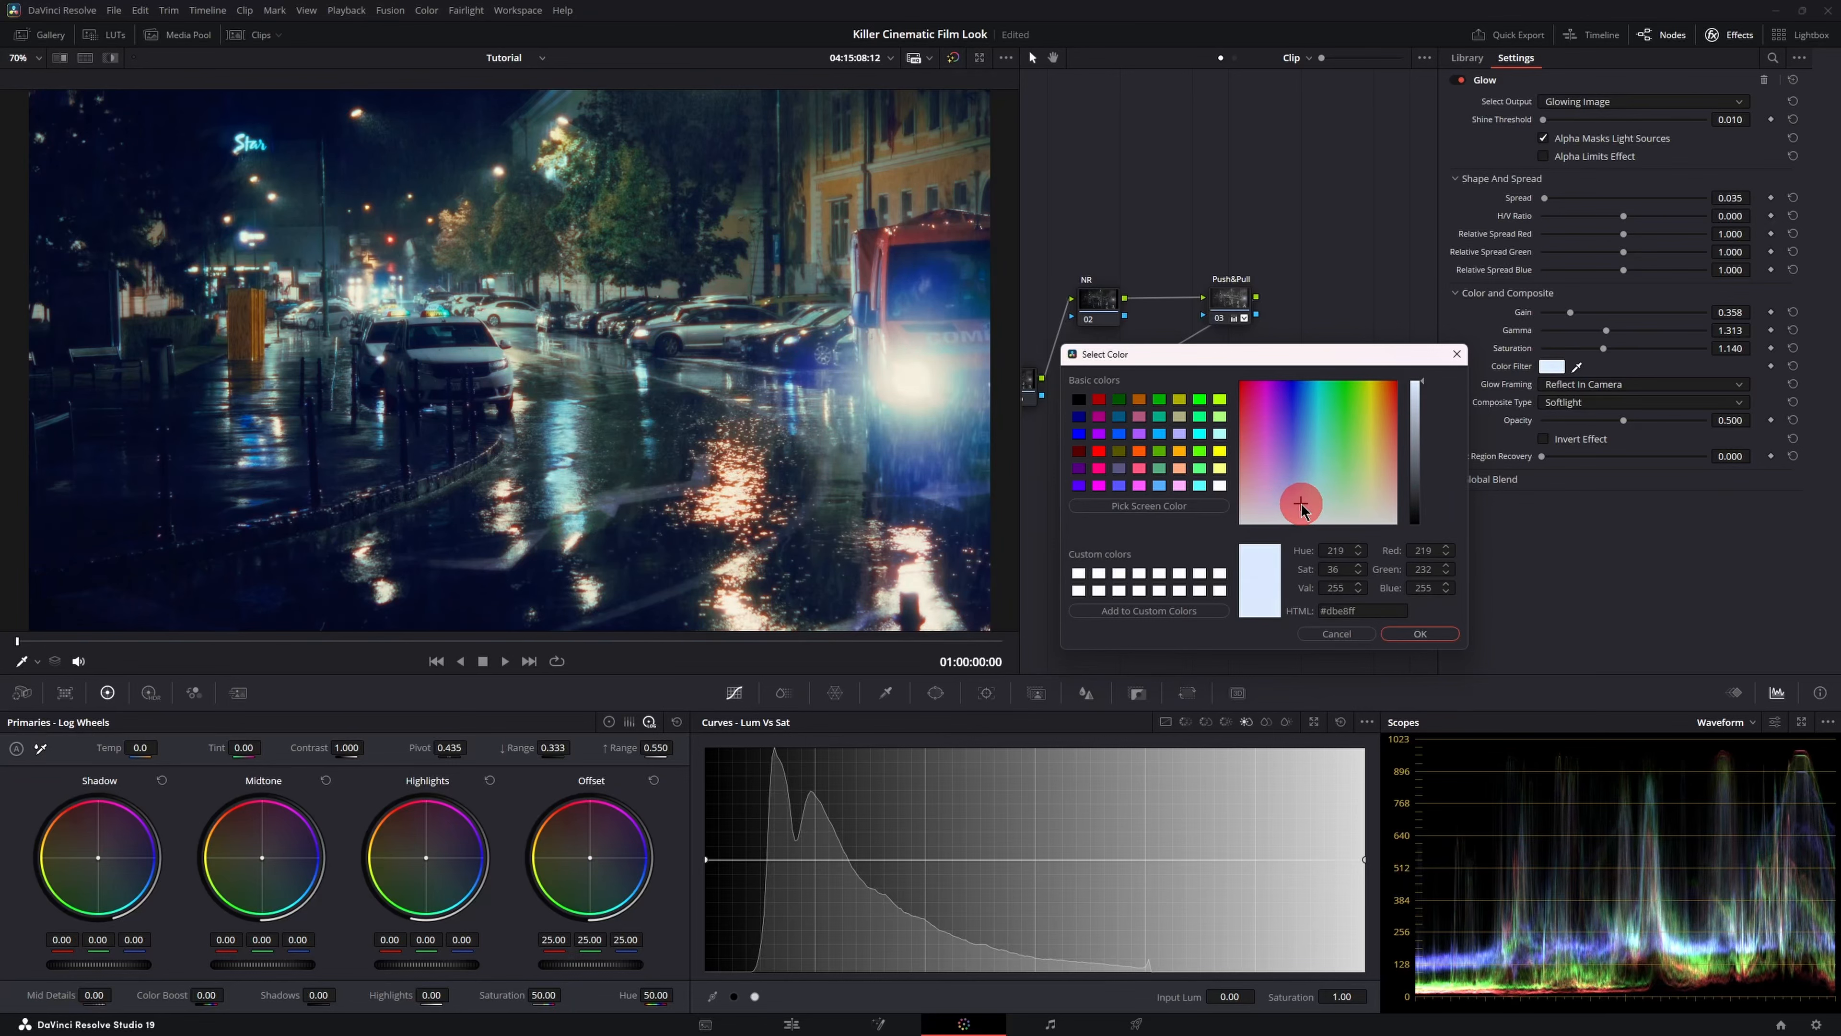
drag(1303, 504, 1319, 502)
click(1303, 498)
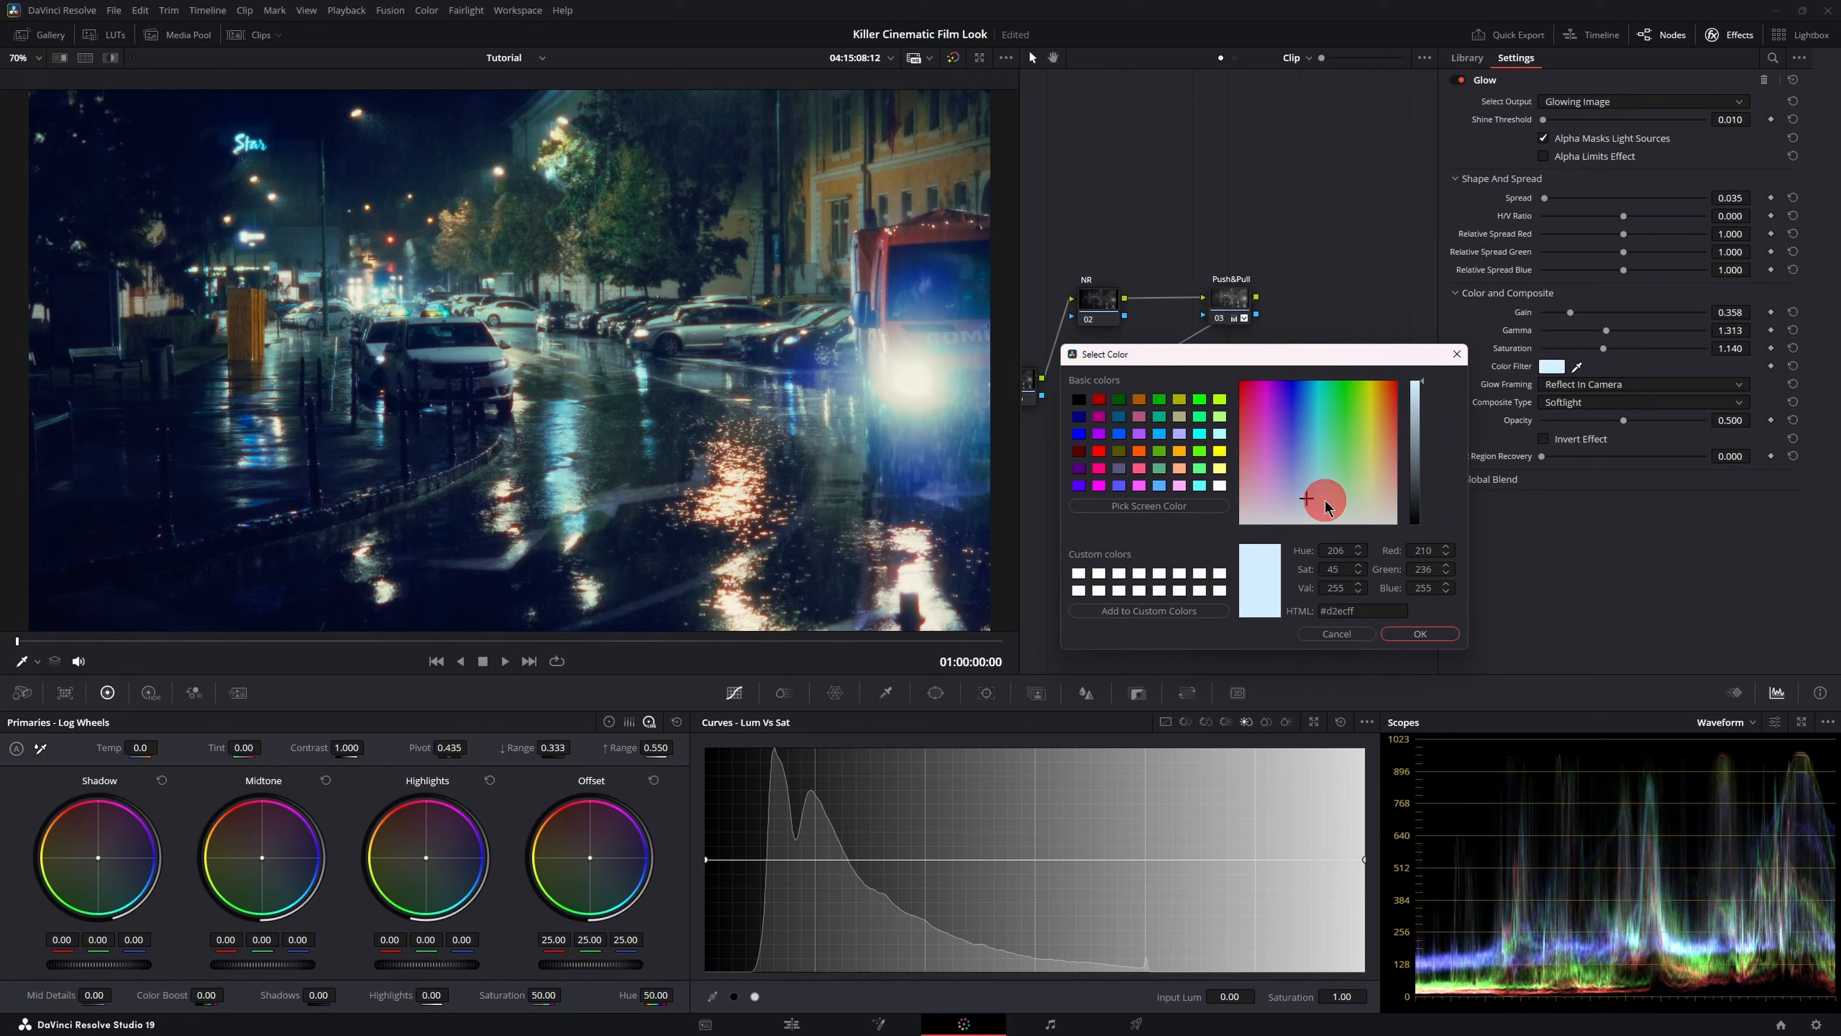
click(1419, 636)
- Close the effects panel and bypass all grading nodes to view the original clip
click(1740, 37)
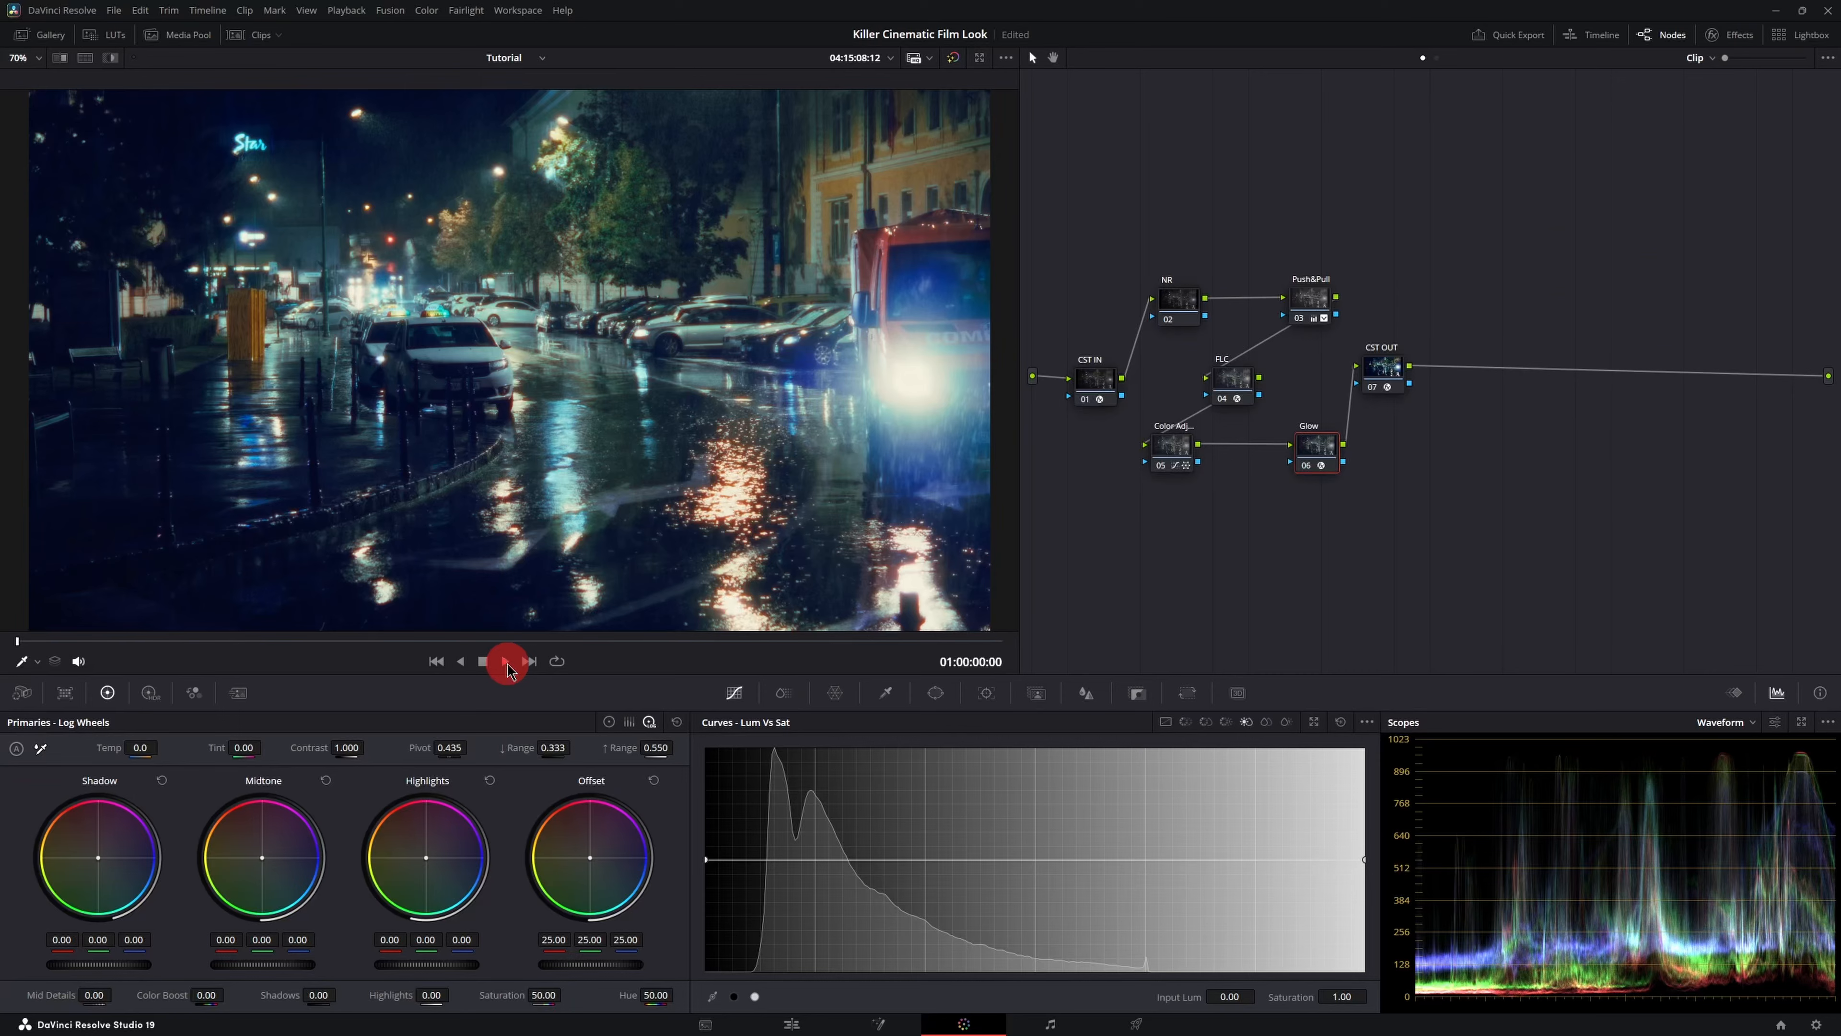
click(507, 661)
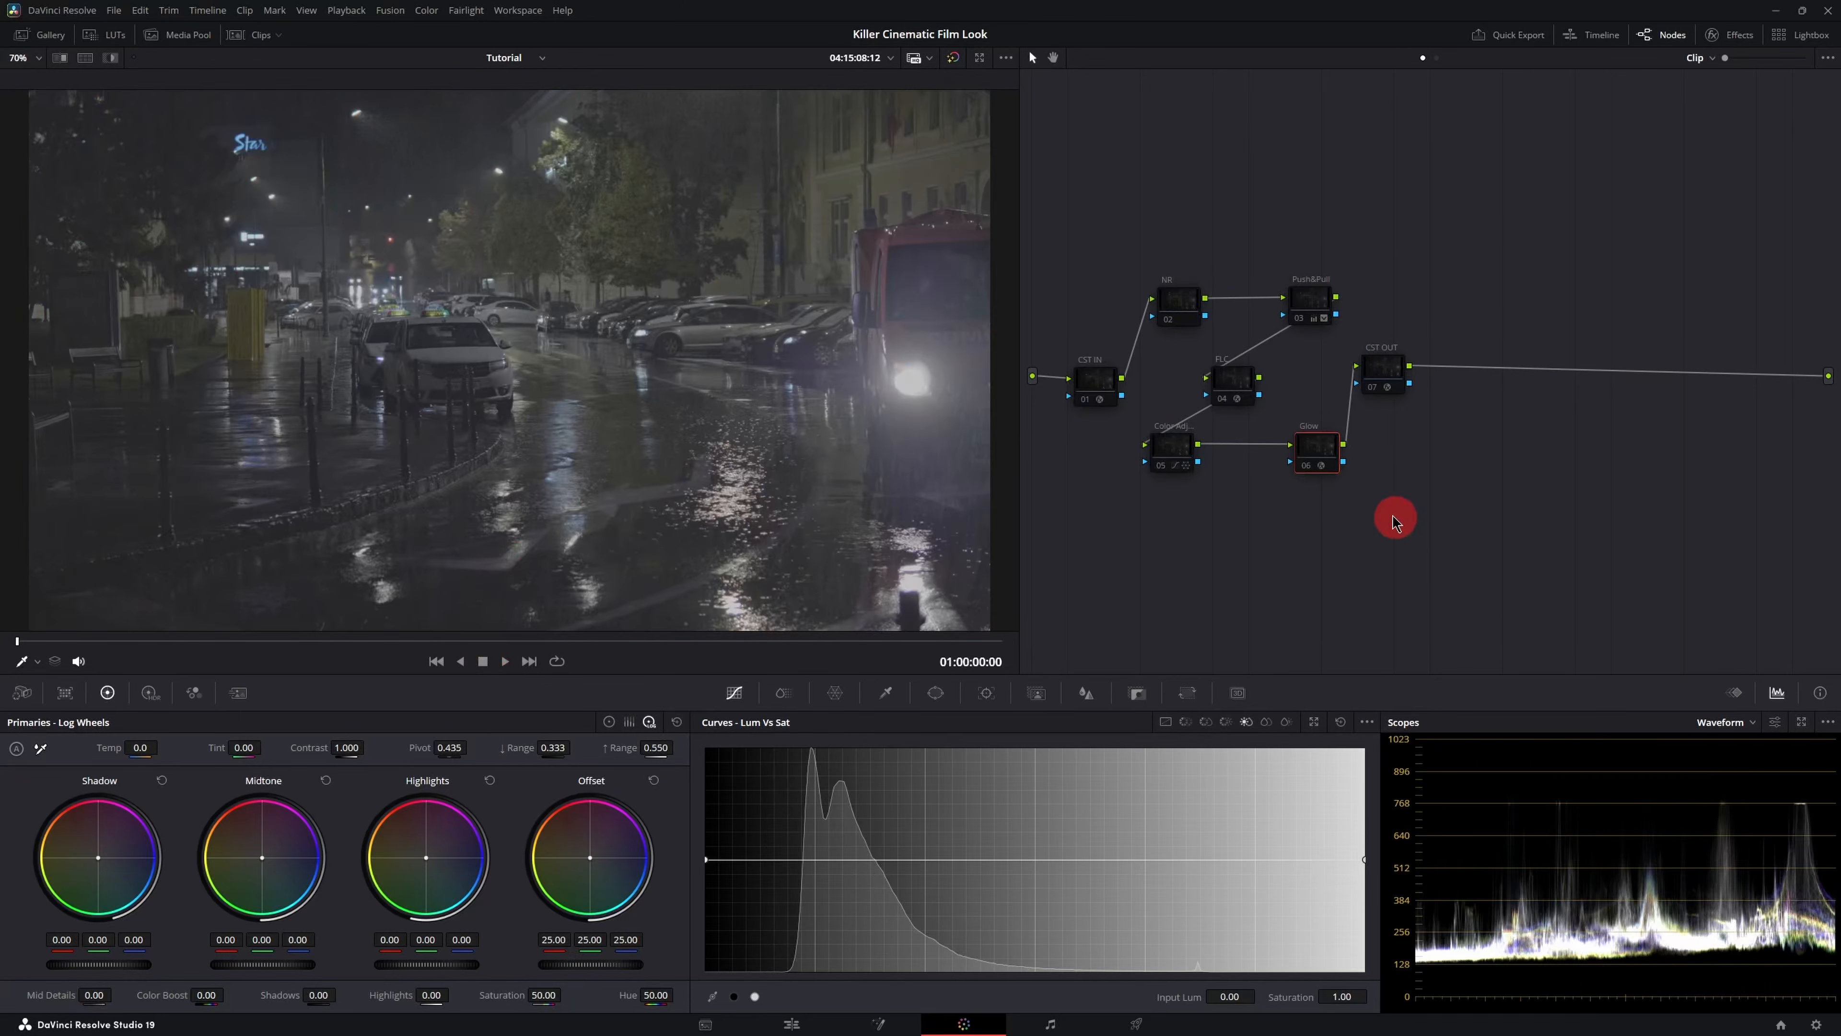
- Re-enable the CST IN, CST OUT and Push&Pull nodes one at a time
click(1096, 384)
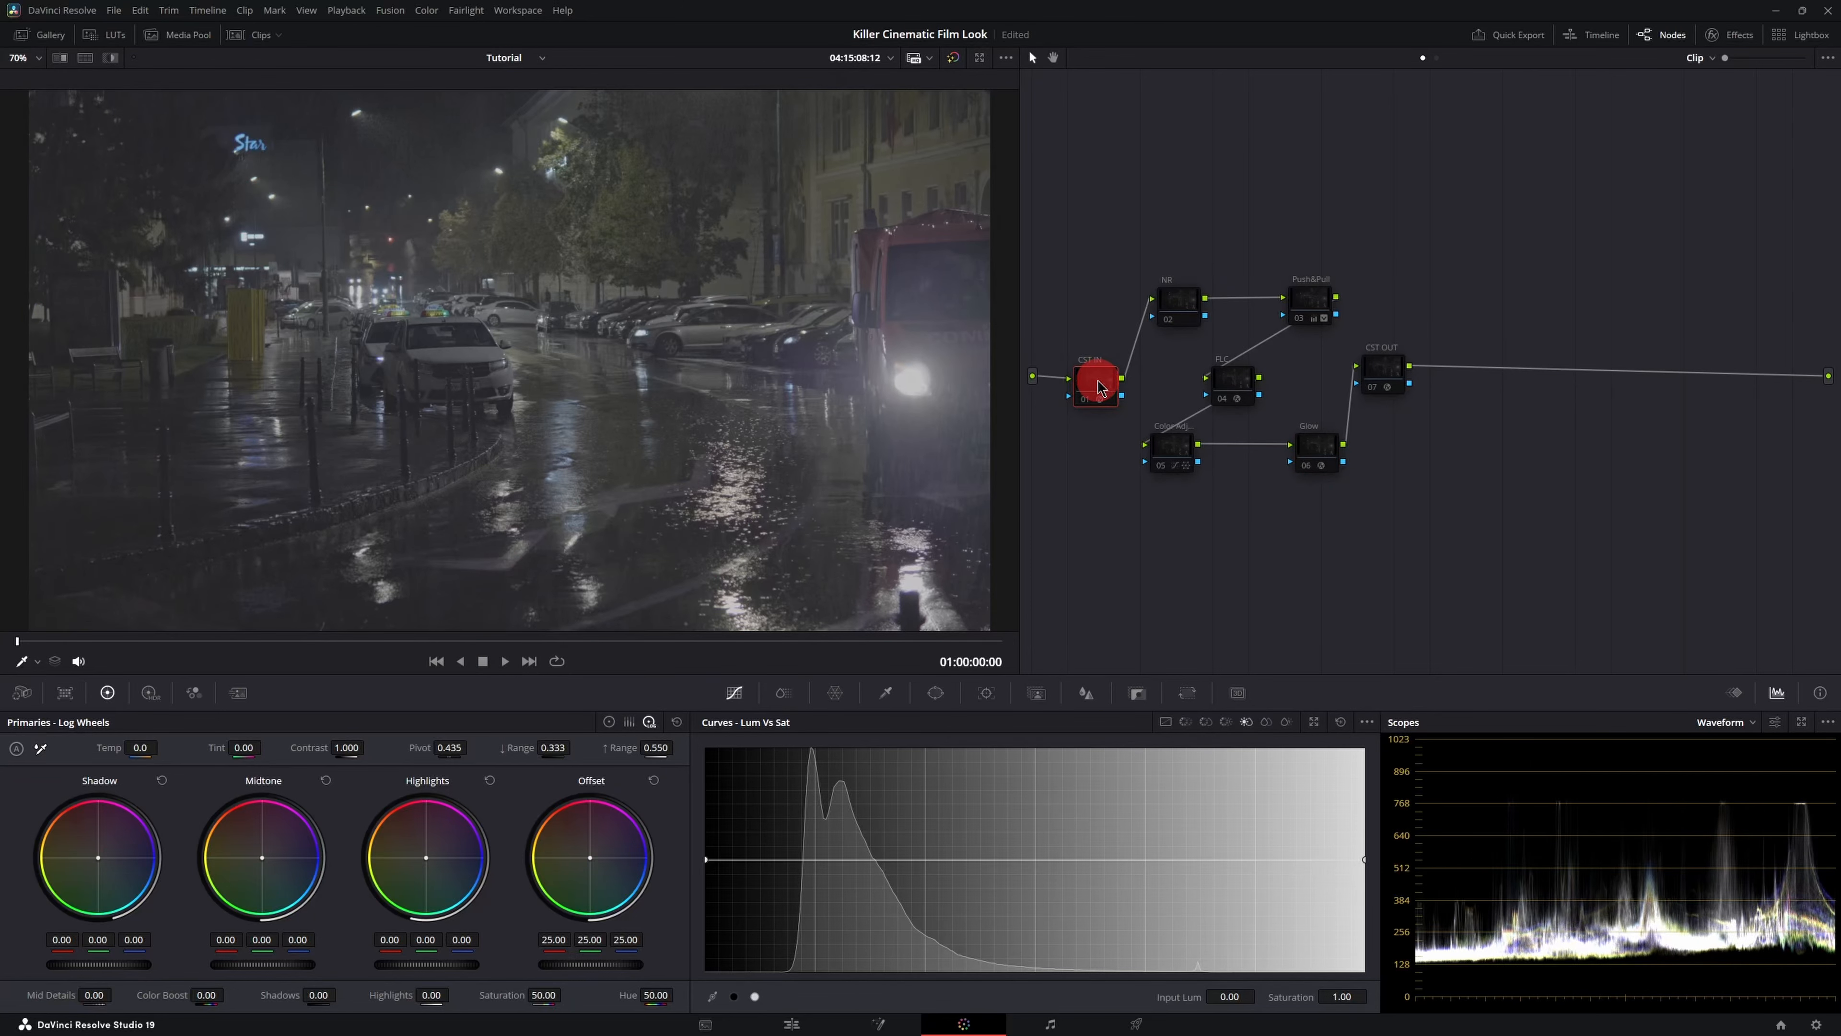
key(ctrl+d)
click(1383, 369)
key(ctrl+d)
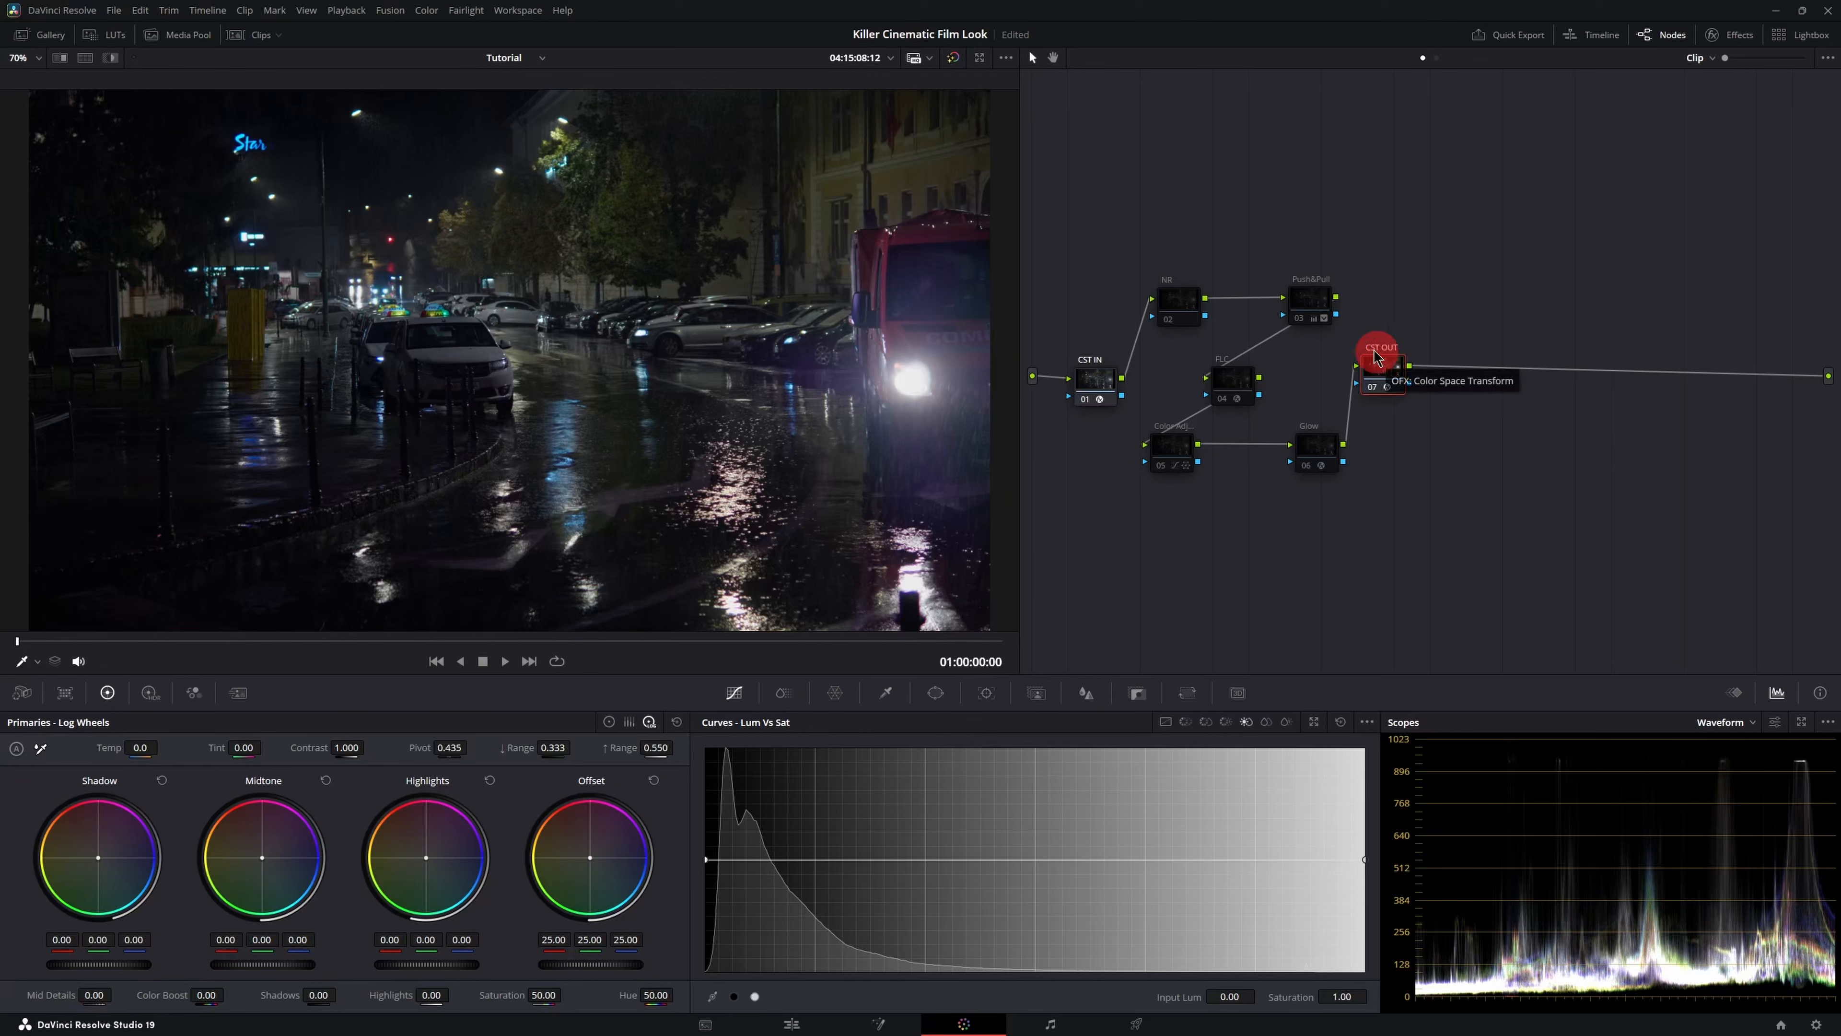
click(1315, 303)
key(ctrl+d)
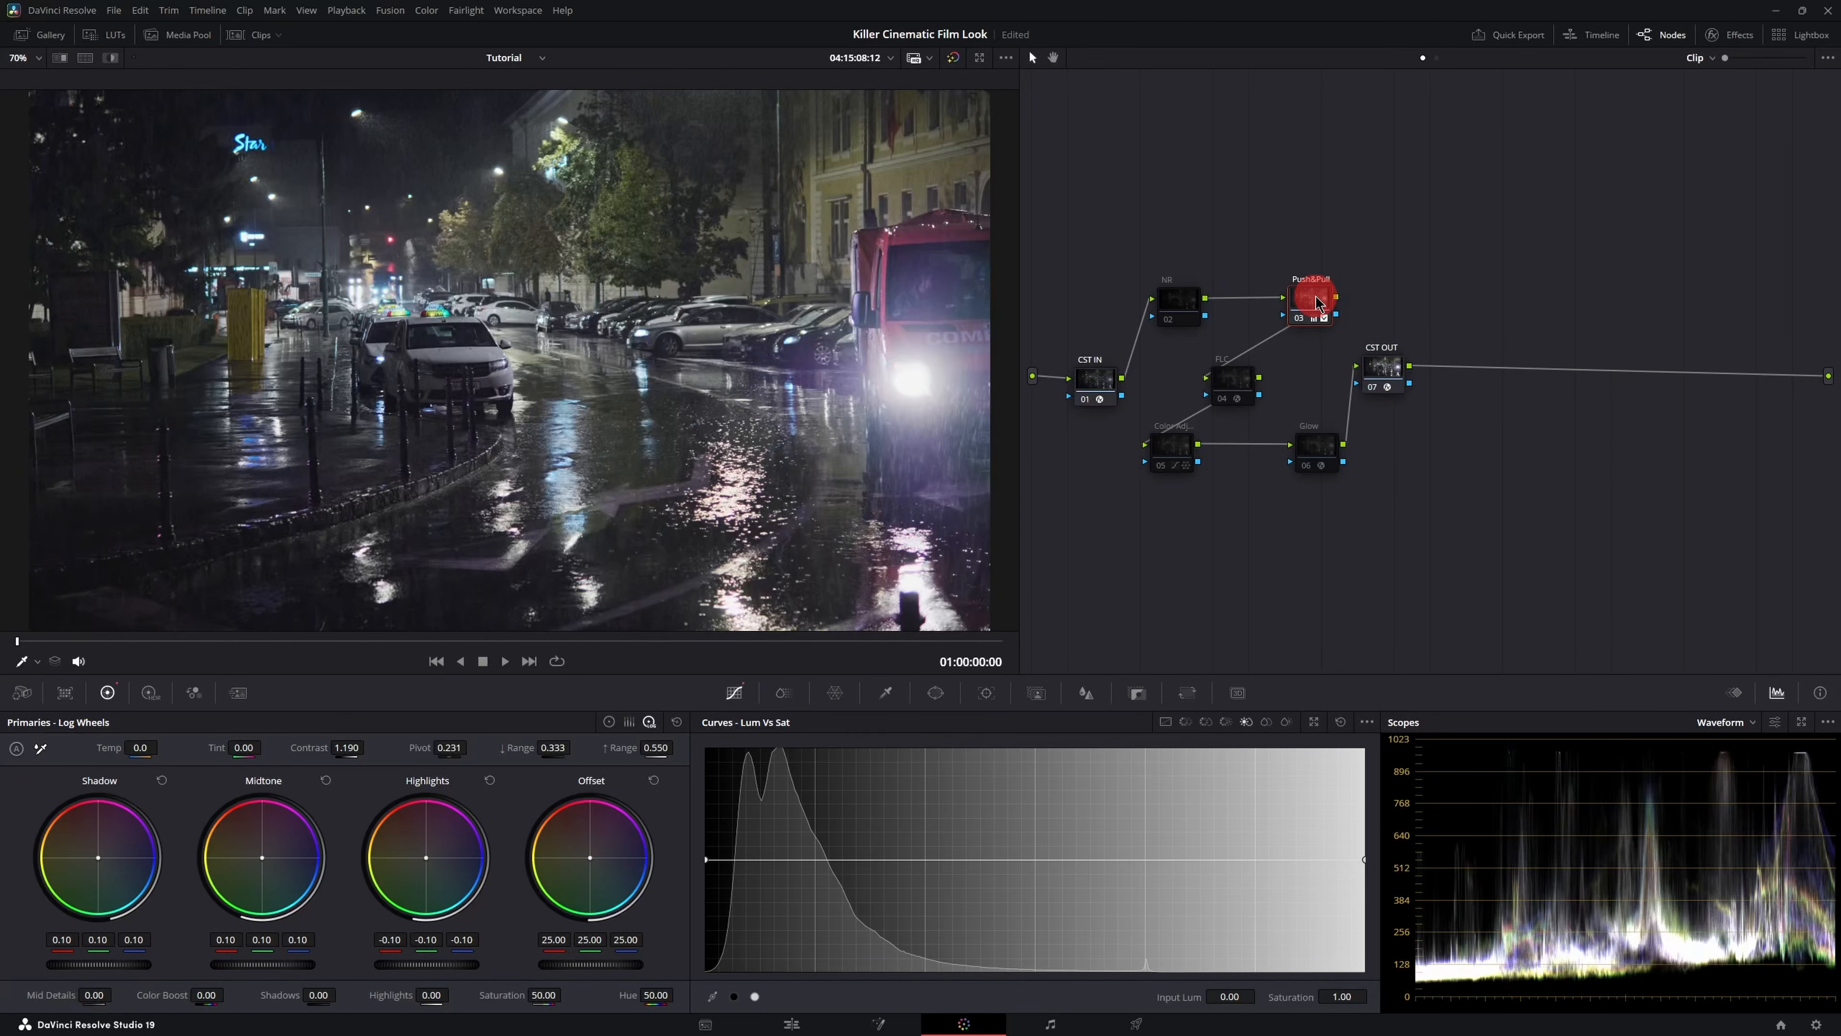
- Re-enable the FLC, Color Adjust and Glow nodes, opening the Glow node's settings
click(1227, 392)
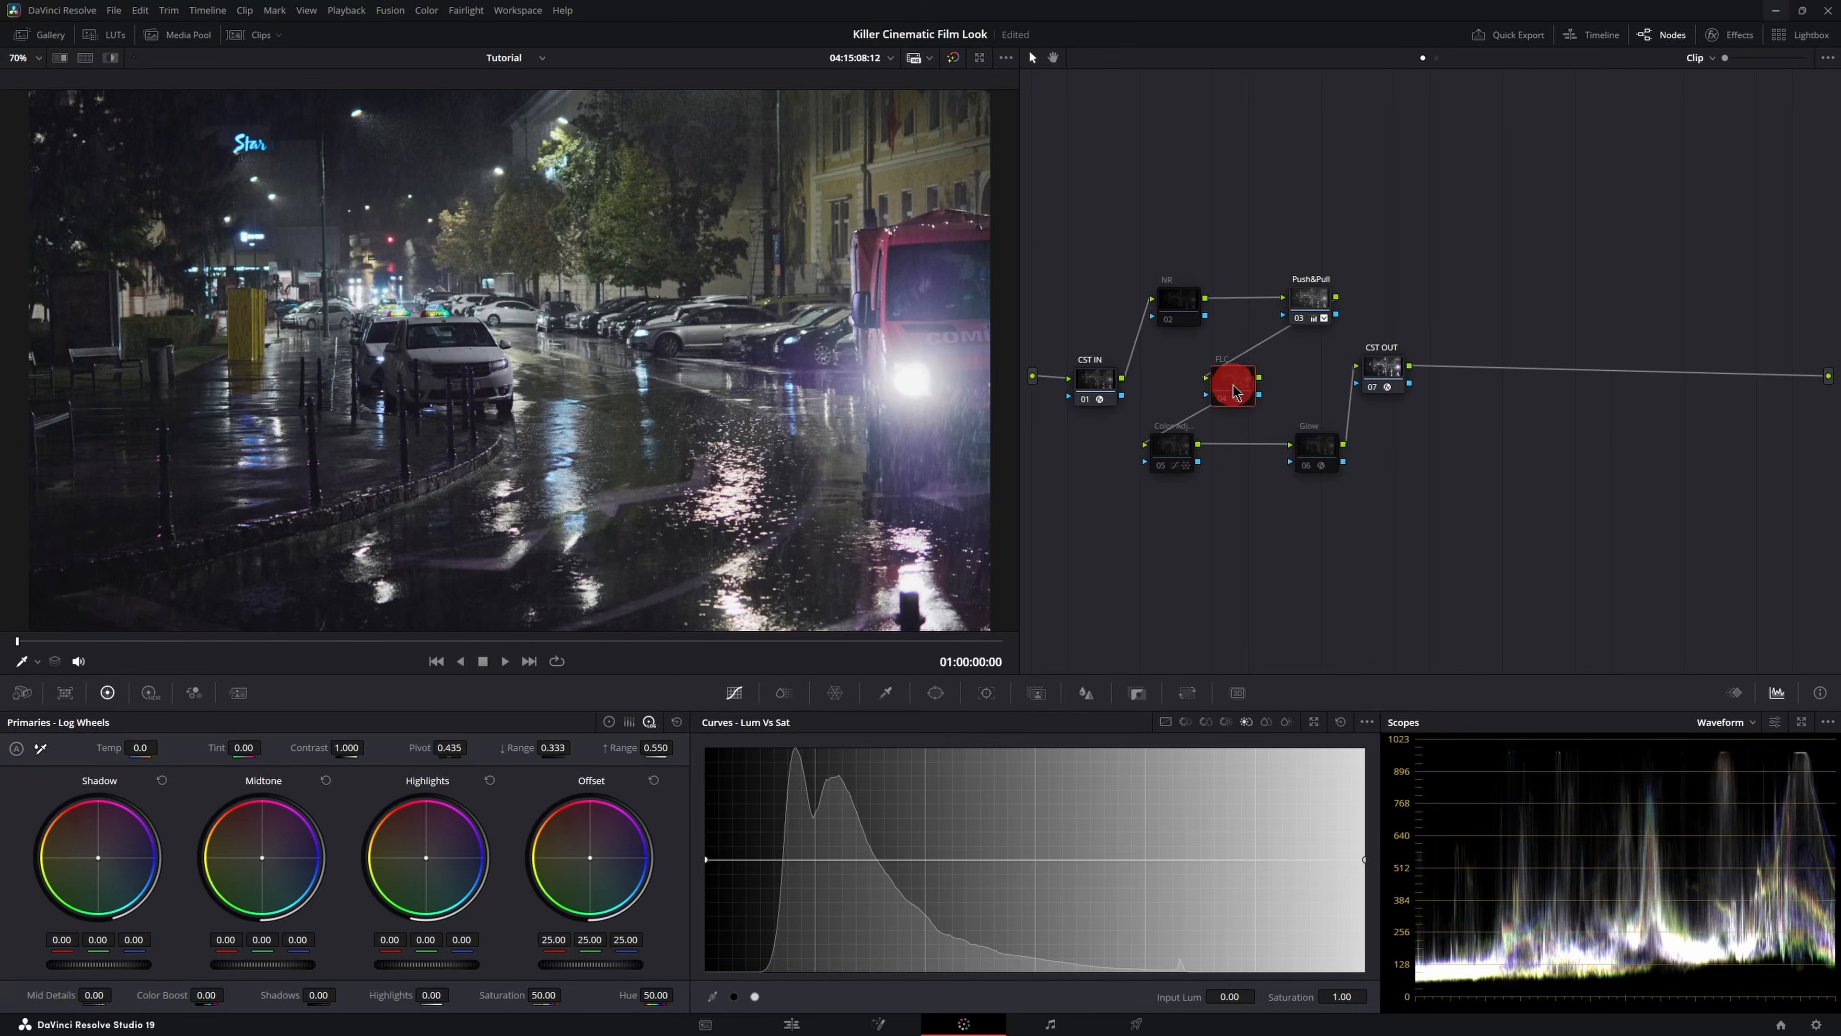
key(ctrl+d)
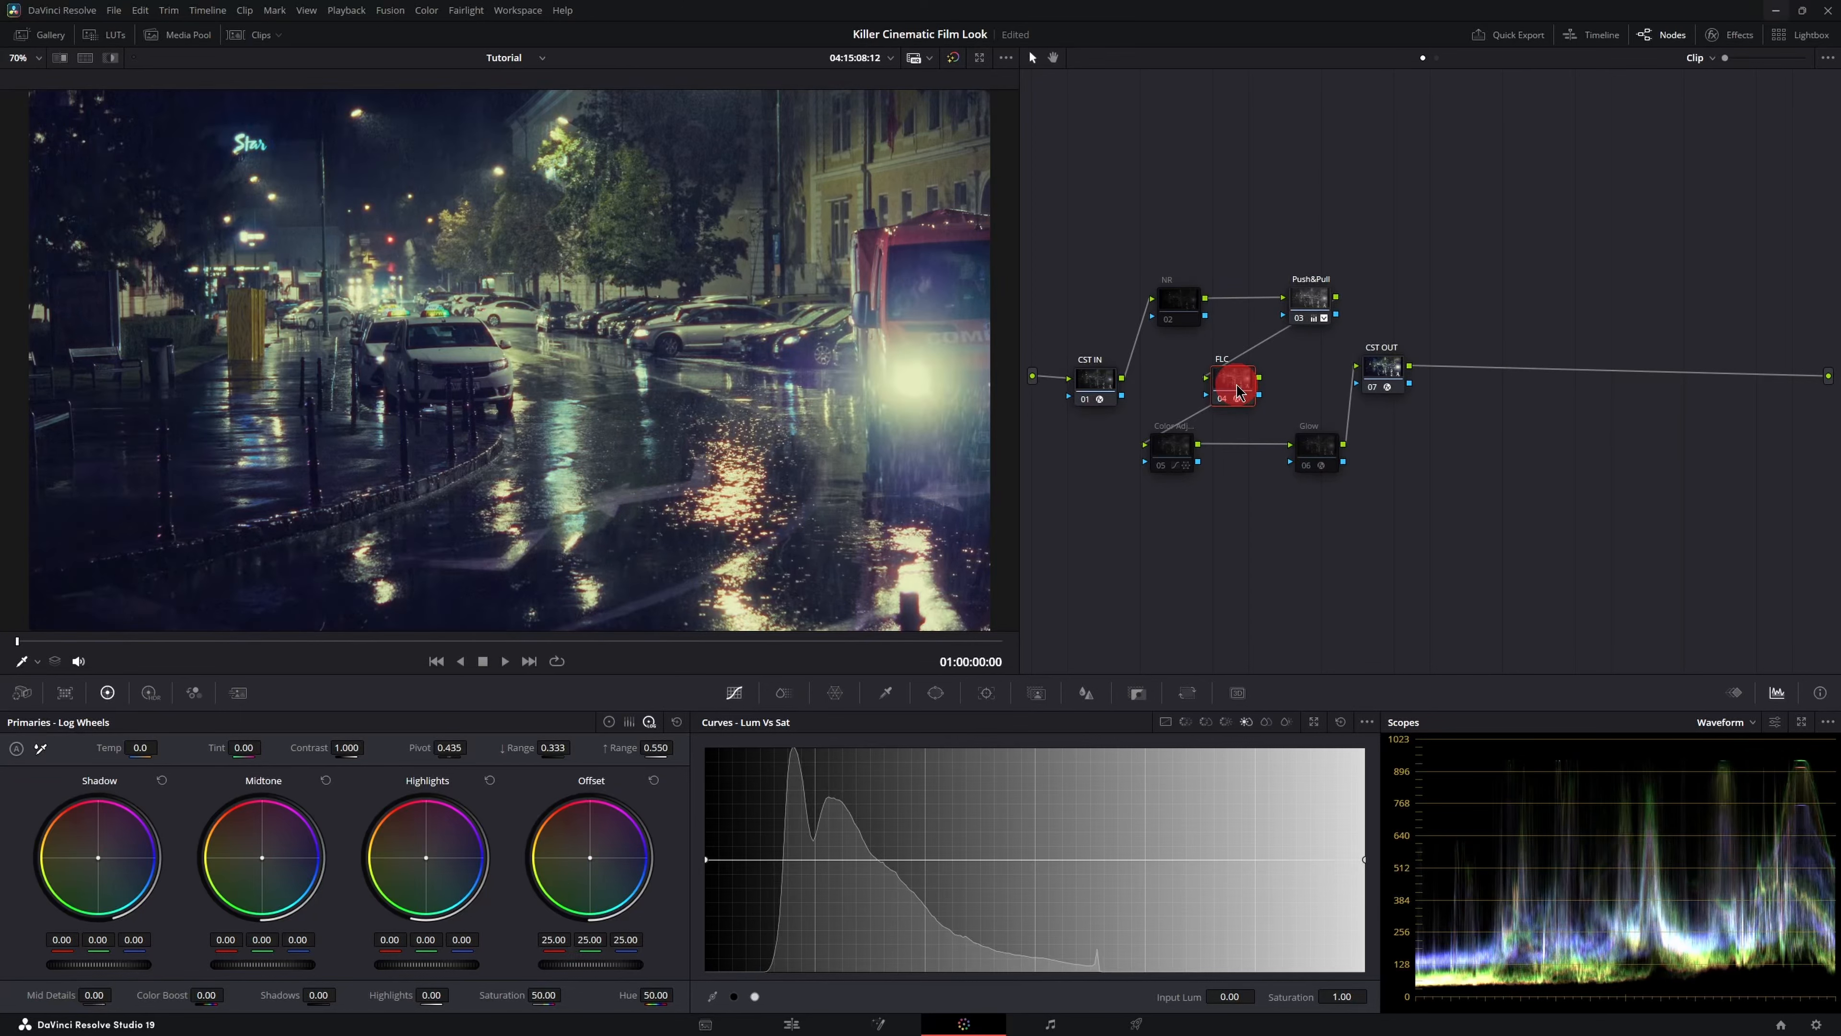
click(1171, 446)
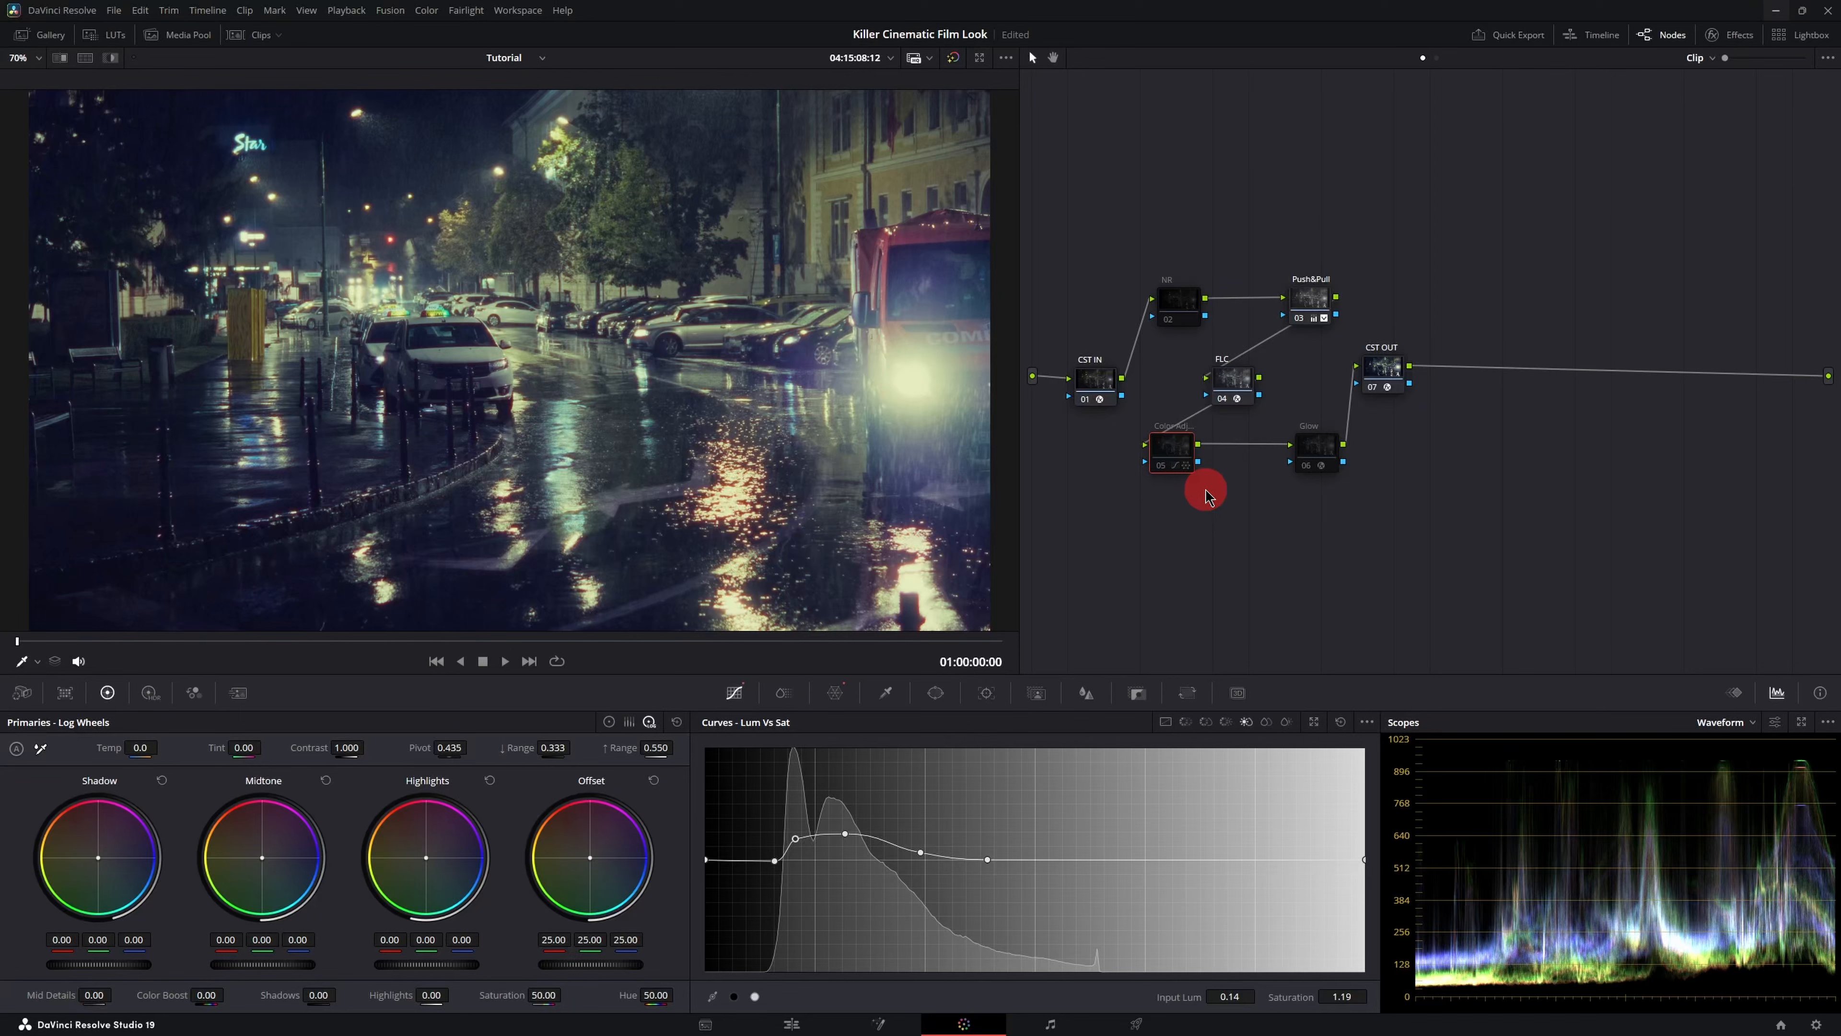
key(ctrl+d)
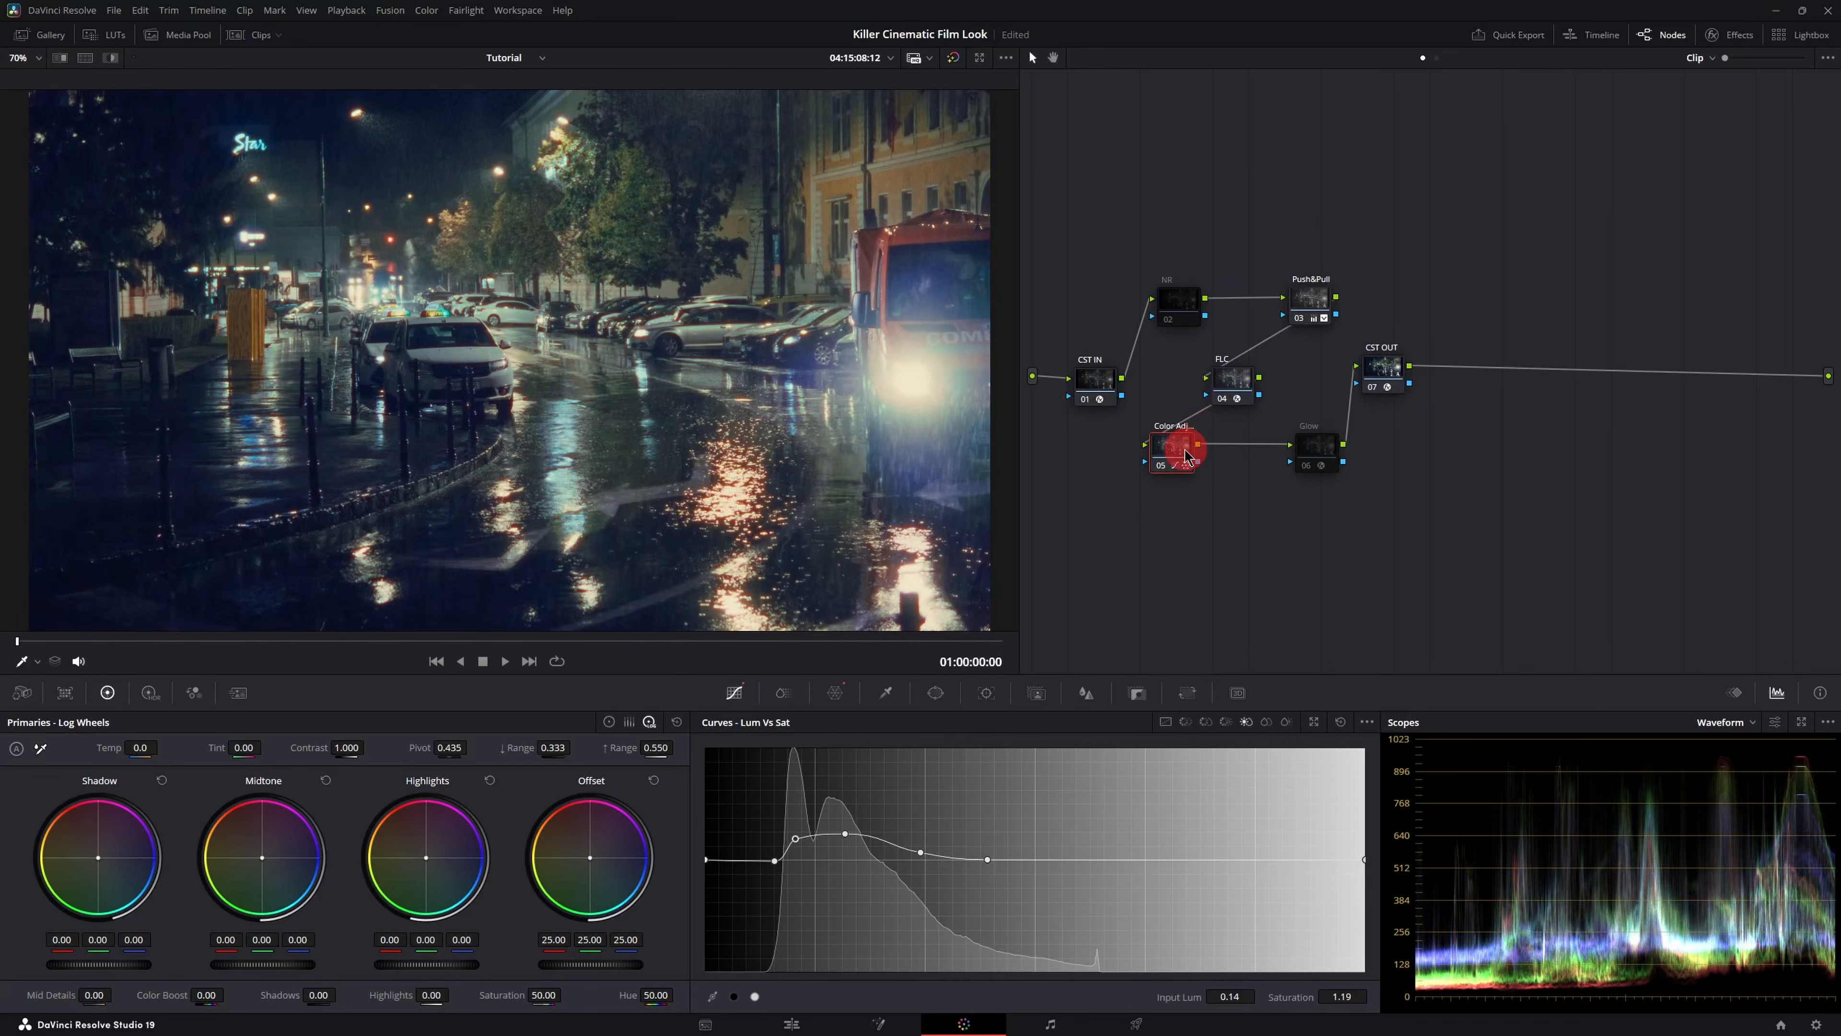
click(1321, 452)
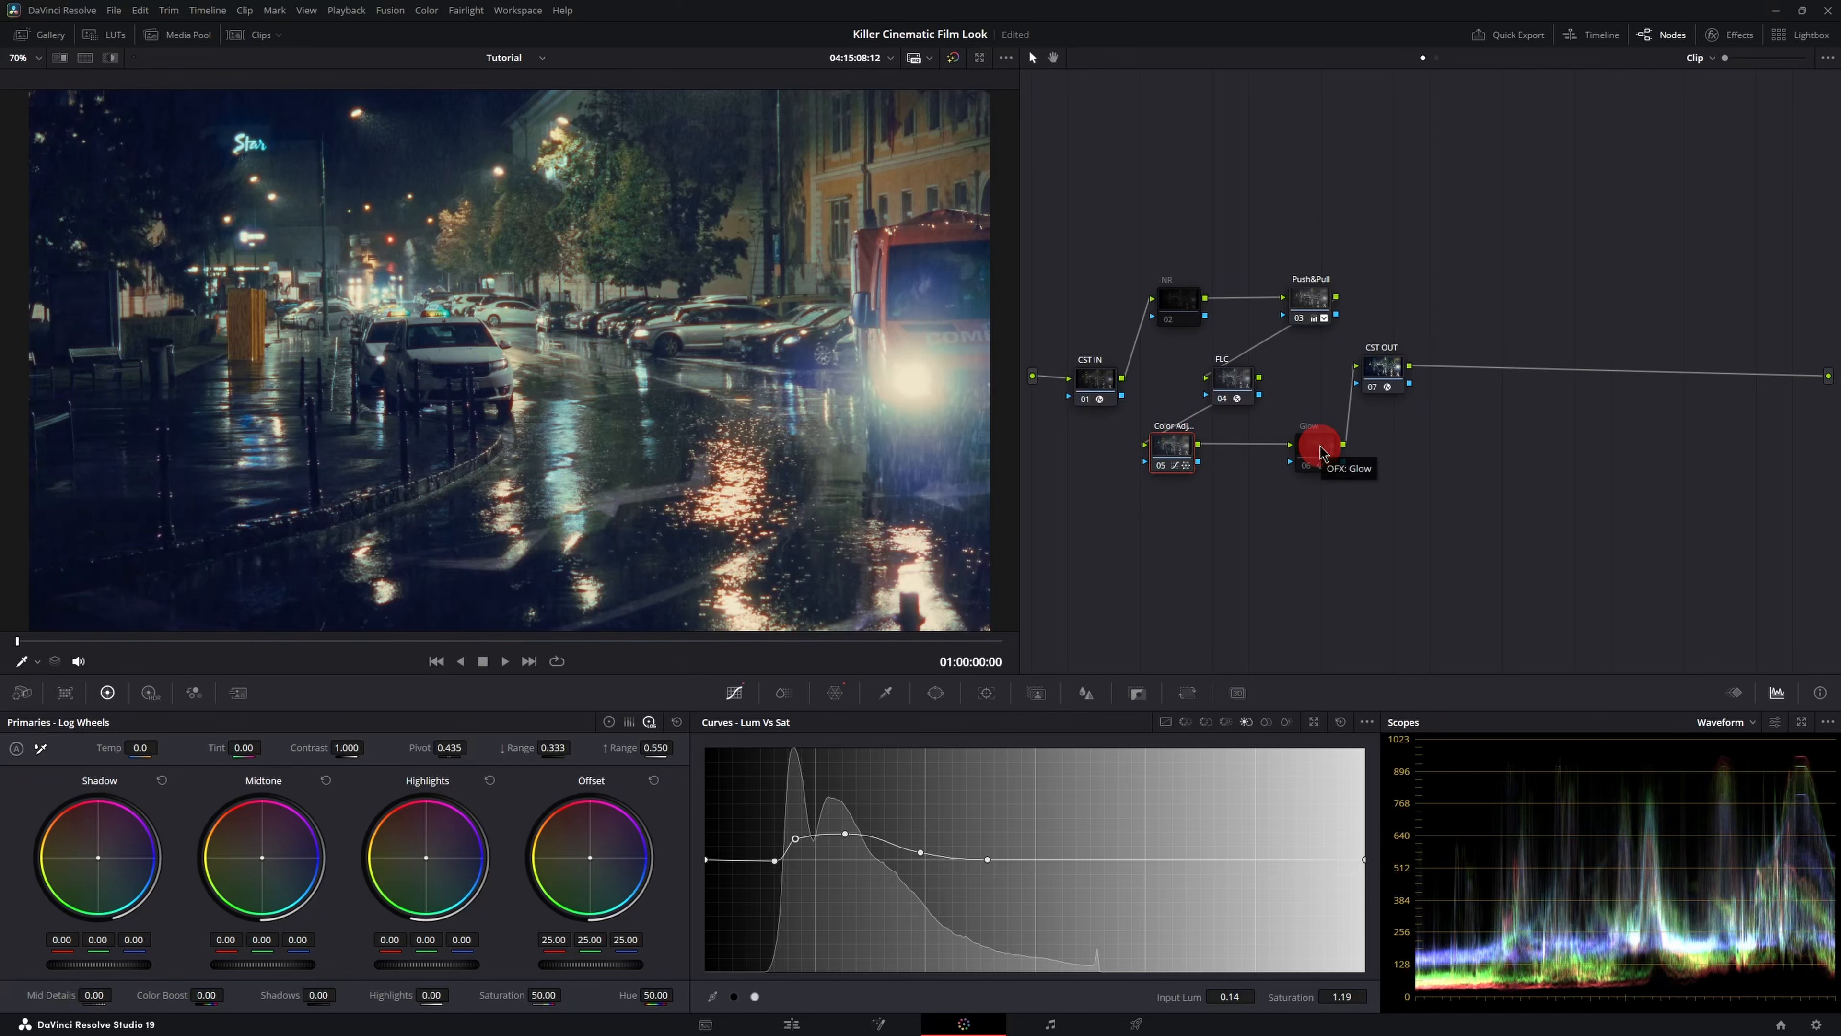
click(1321, 448)
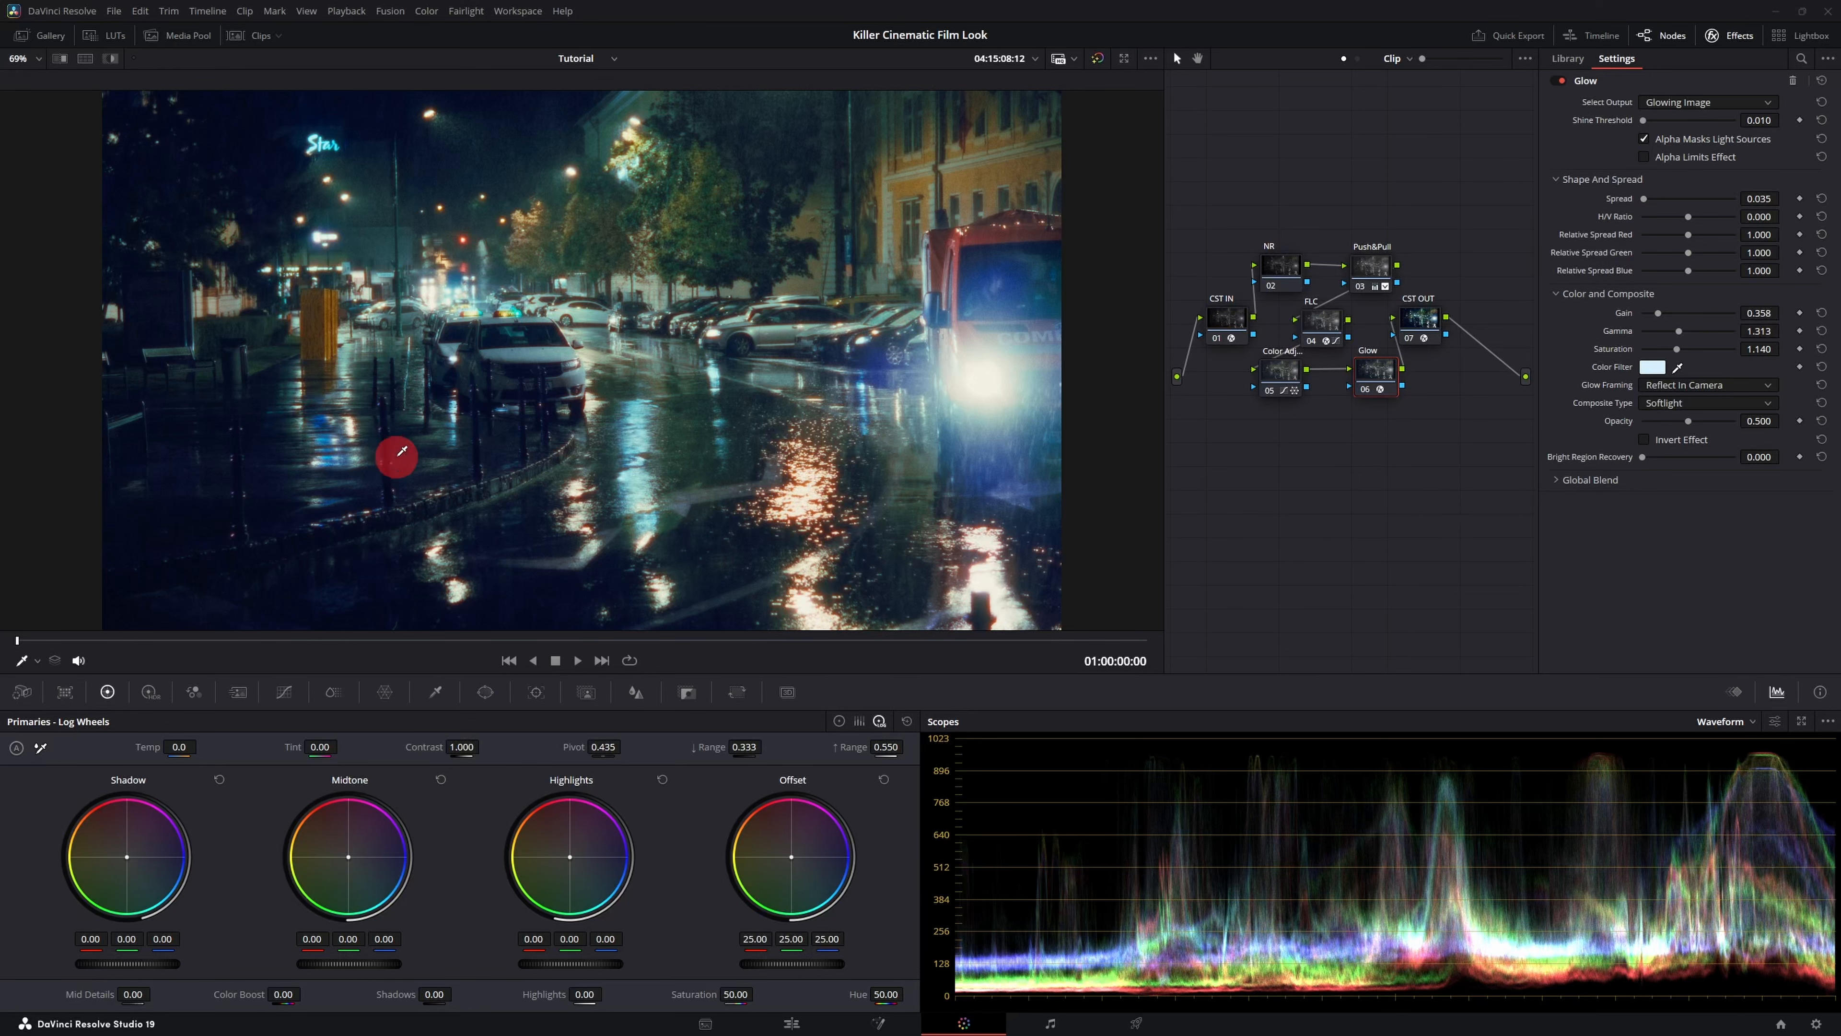
- Enable the Film Look Creator's Split Tone section and set Hue Angle to 41.8, Pivot to 0.155 and Amount to 0.333
click(1326, 327)
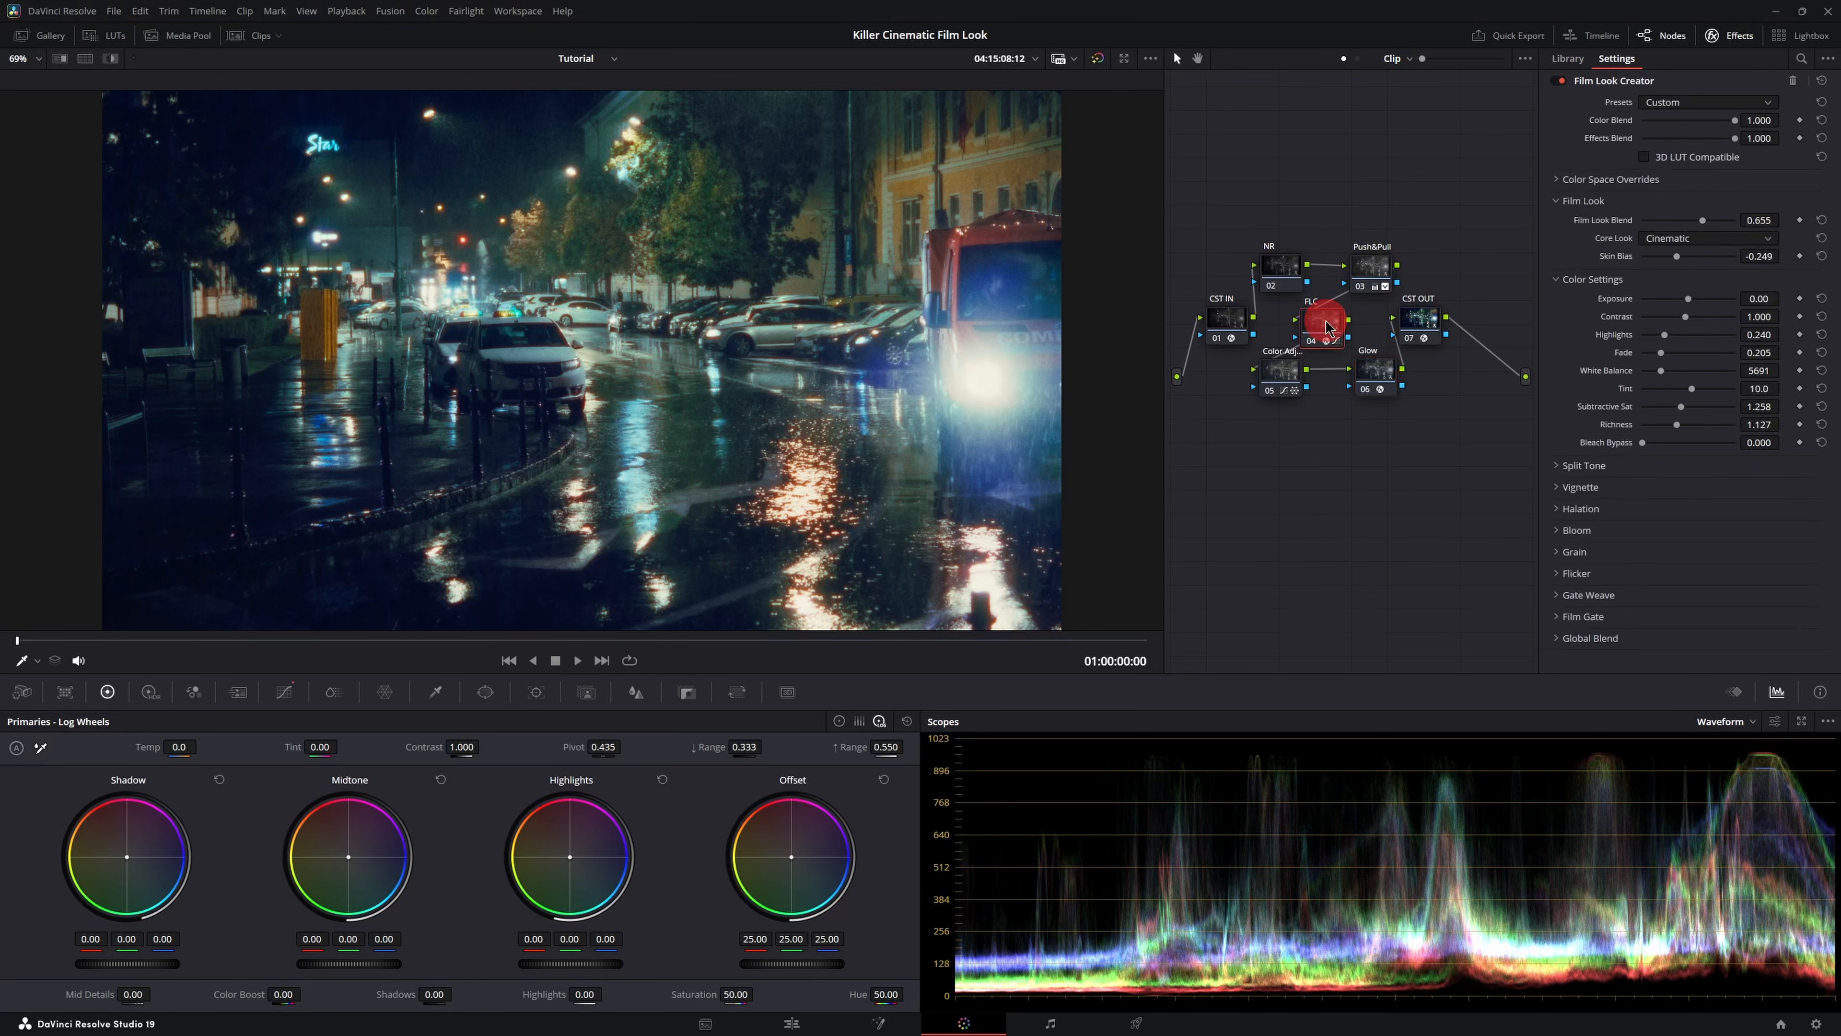
click(1559, 467)
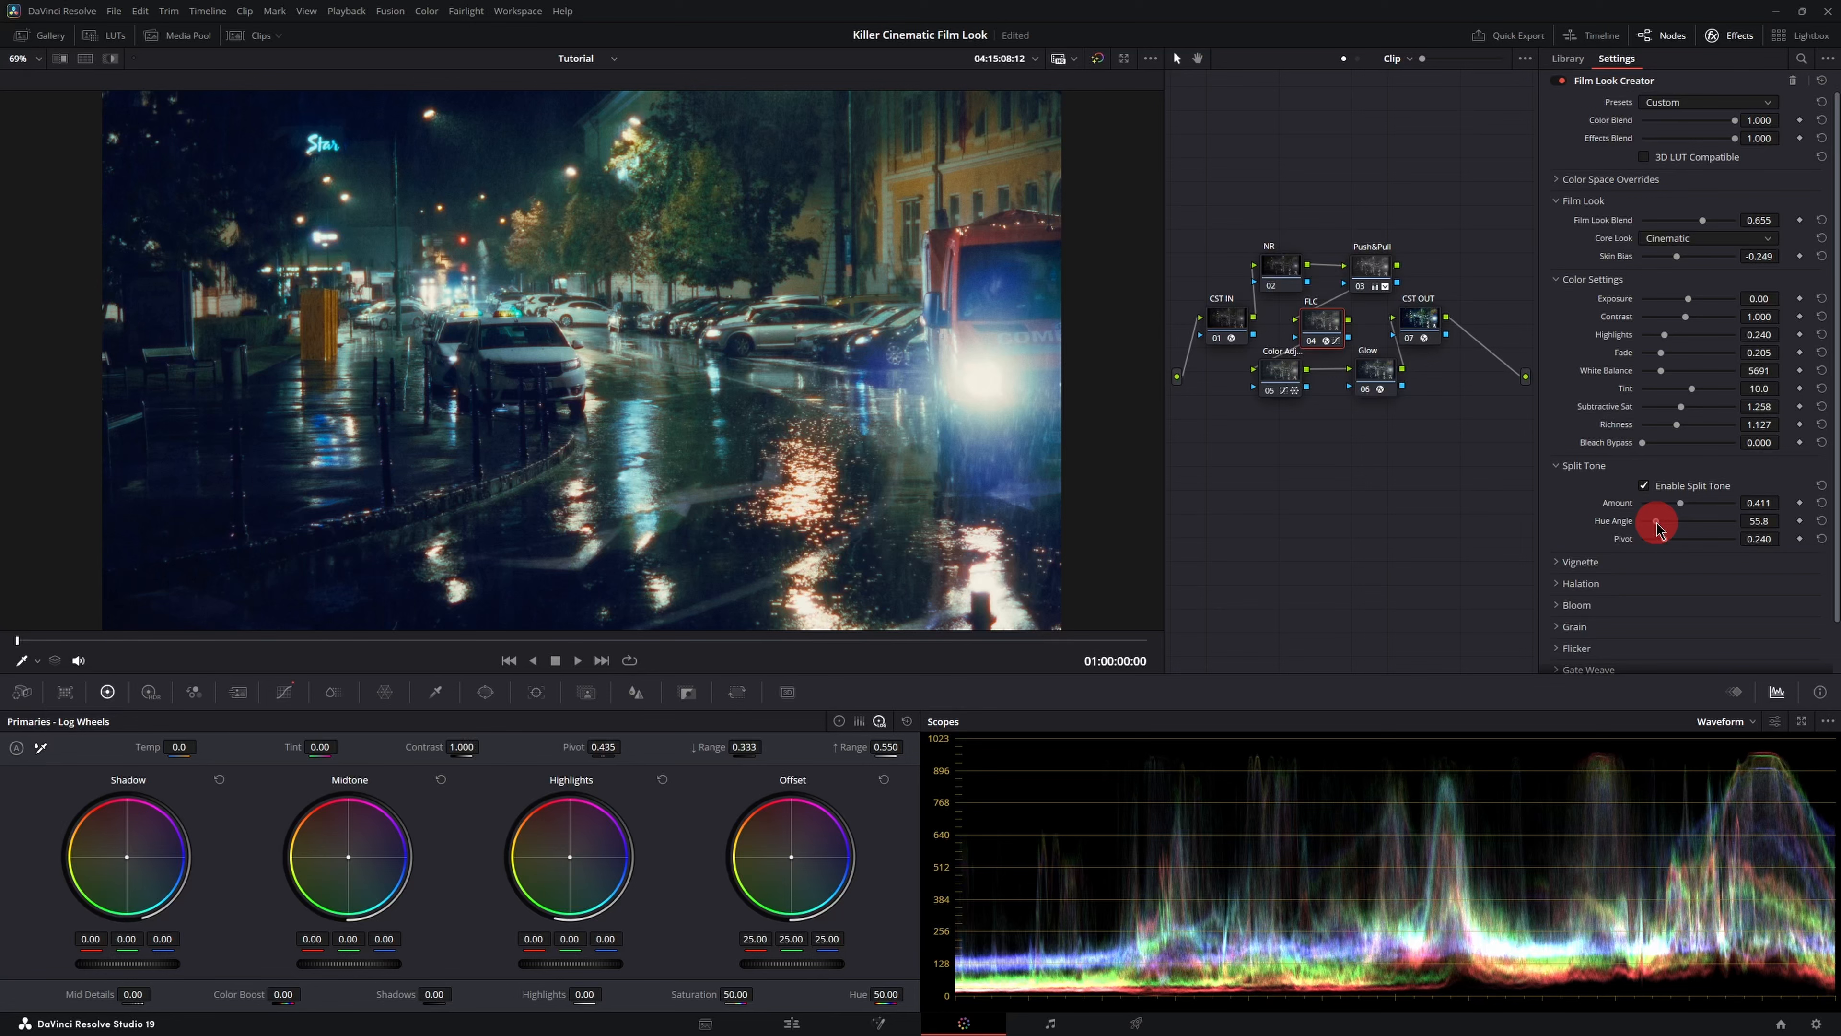
drag(1656, 521, 1654, 521)
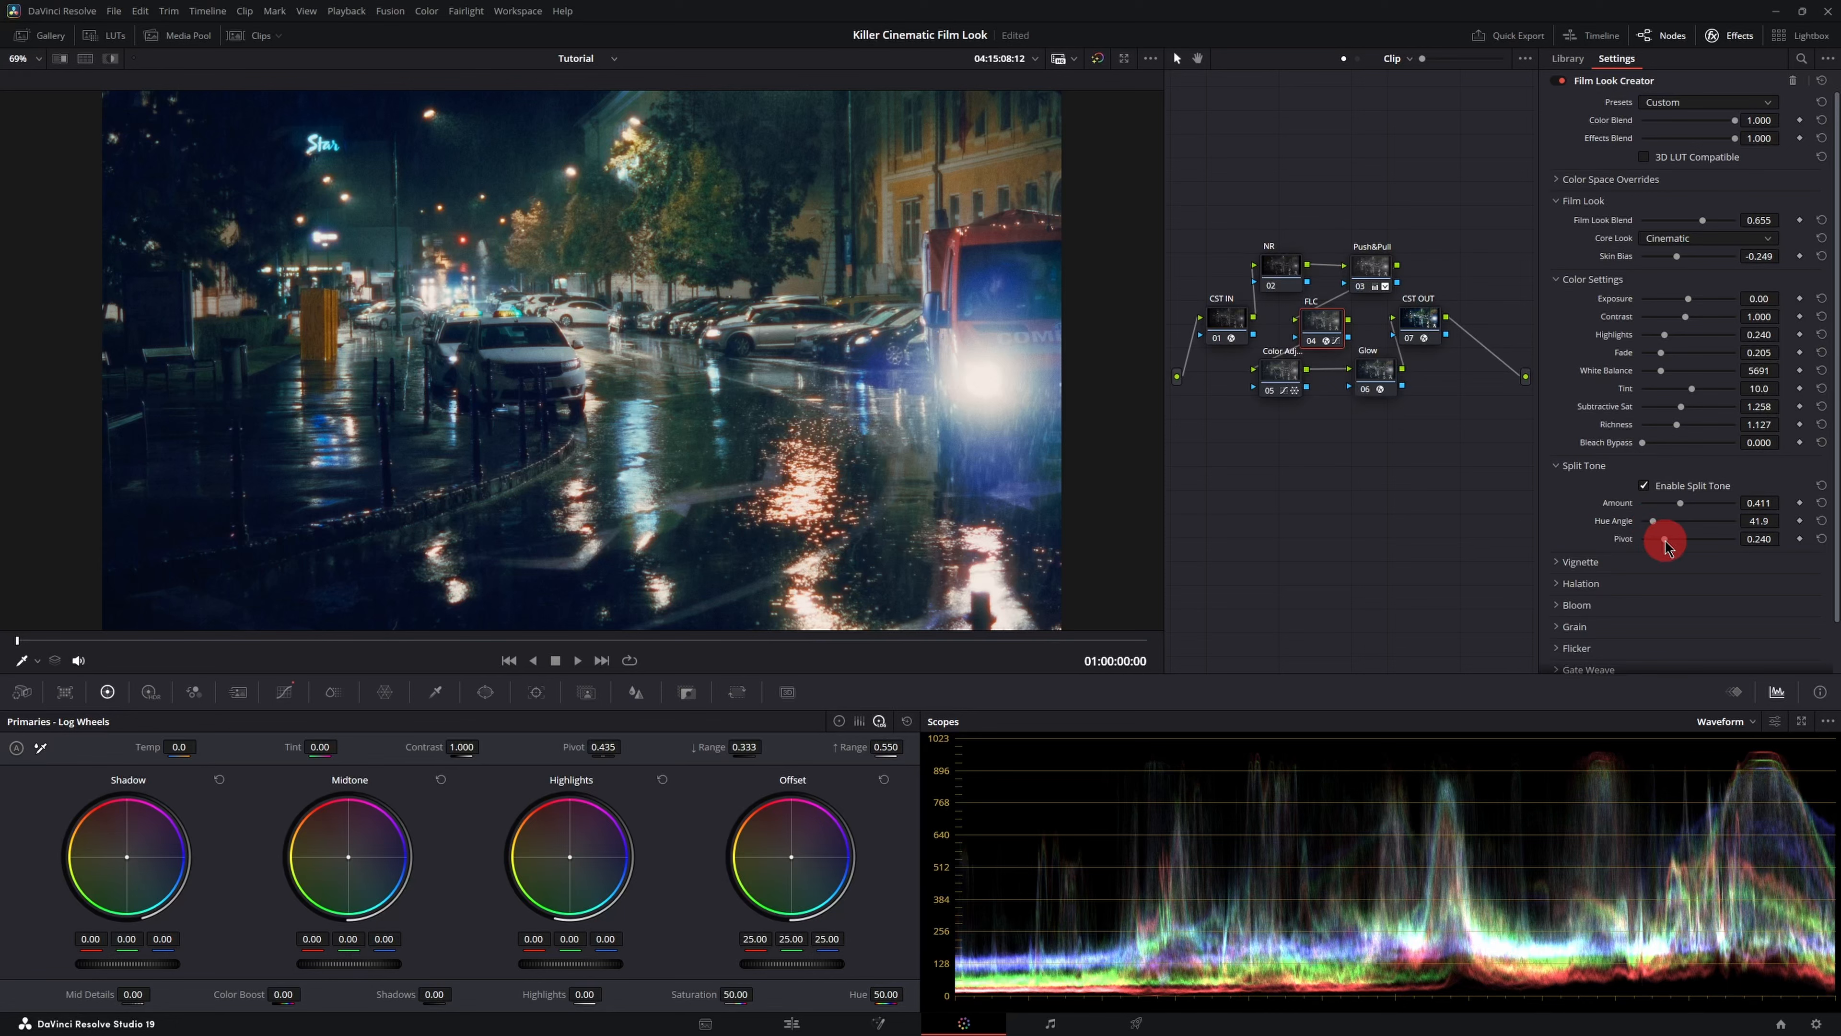
drag(1665, 541, 1657, 541)
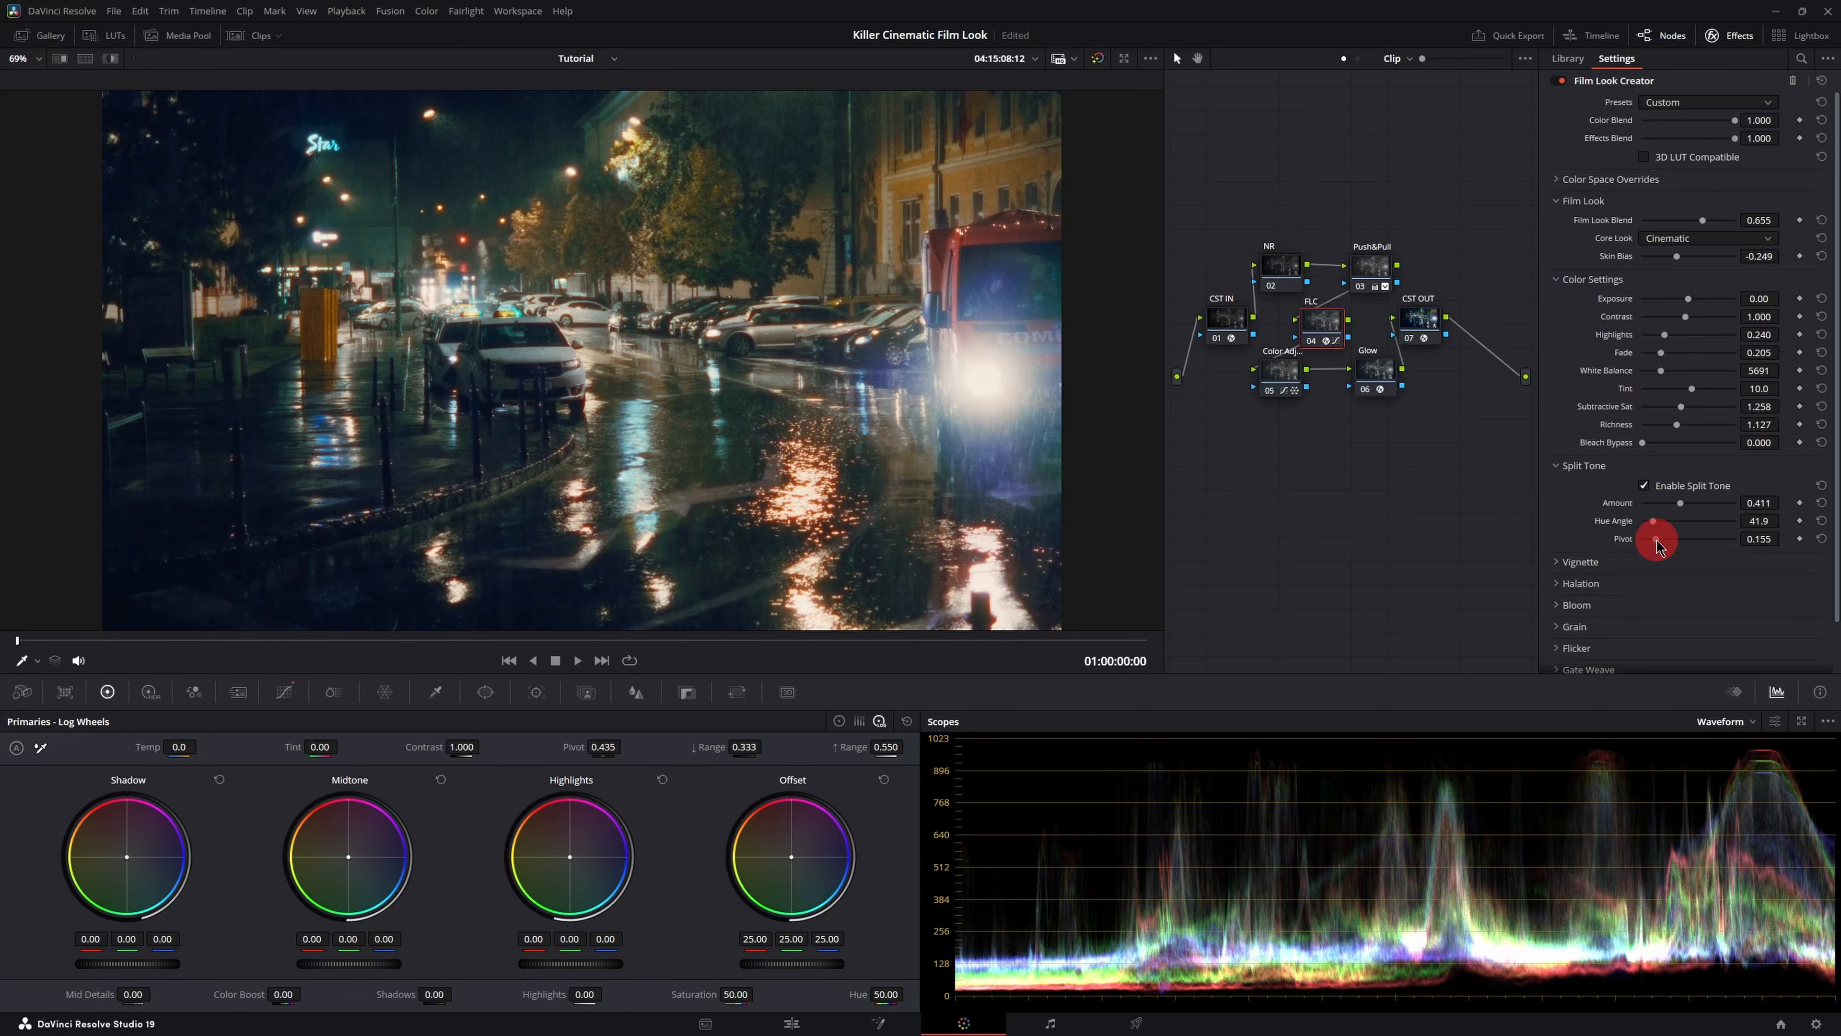
drag(1661, 546, 1660, 546)
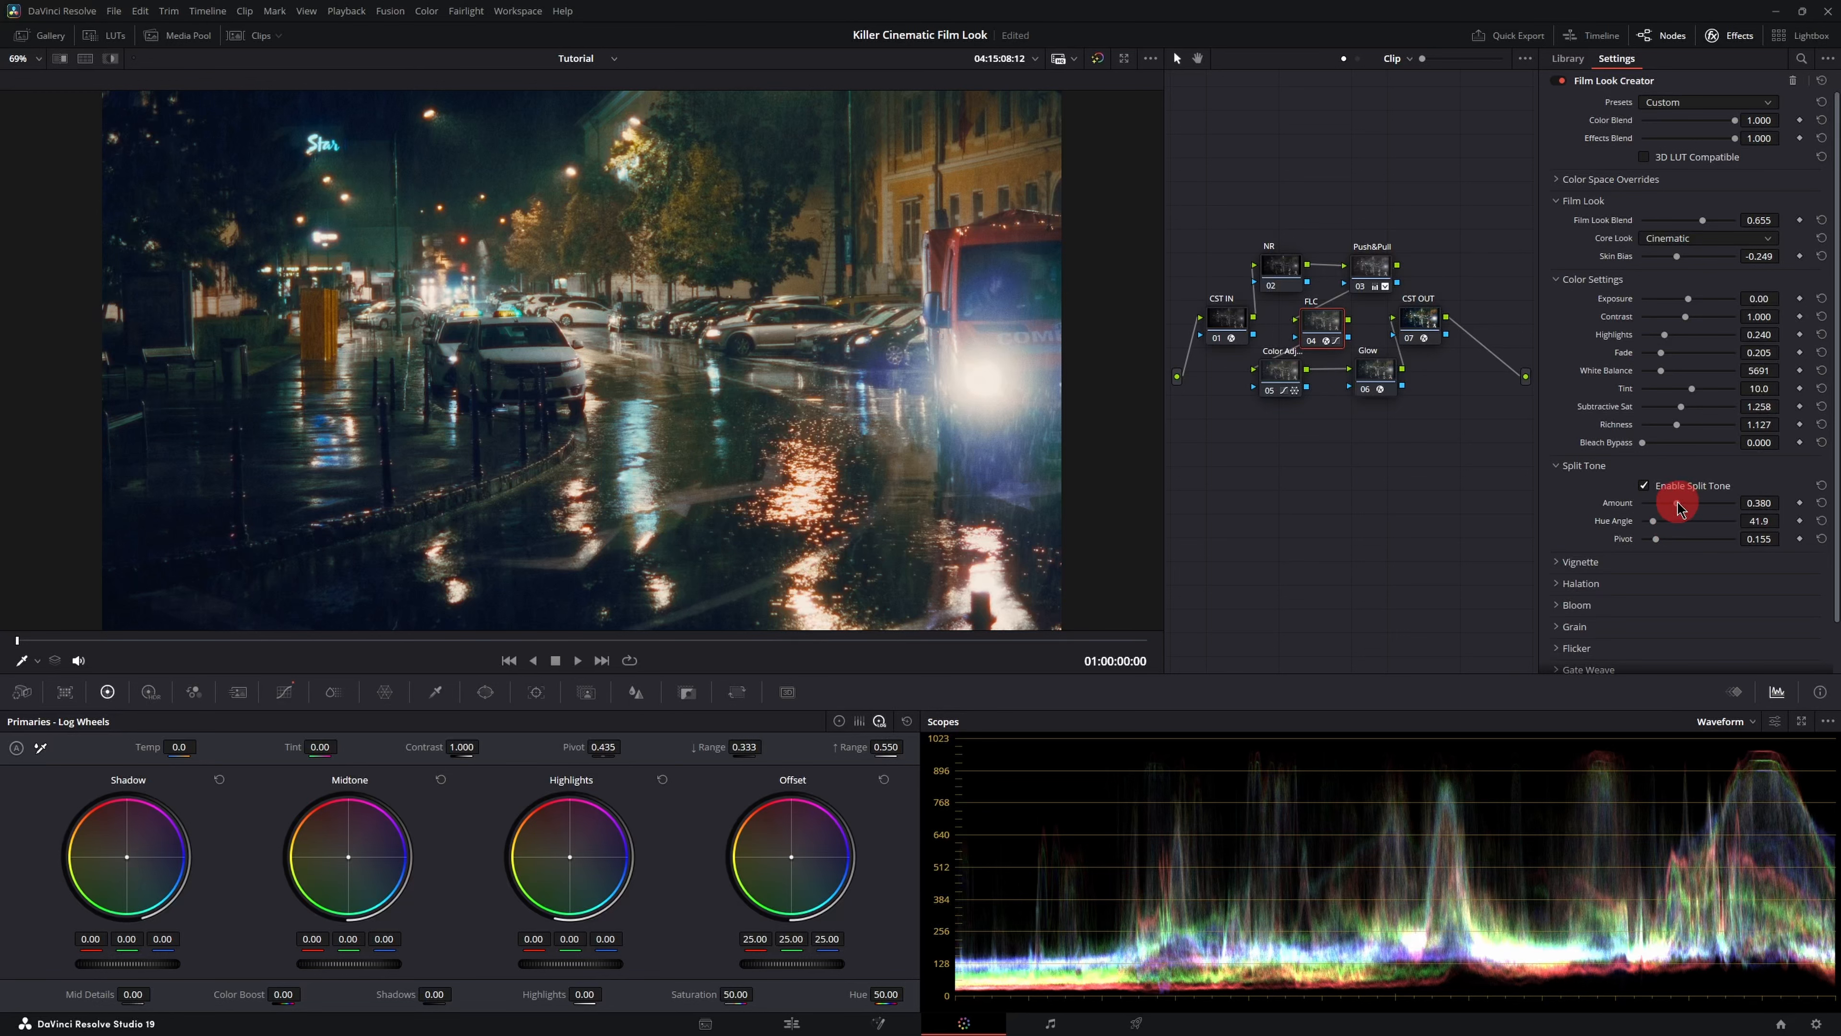
drag(1676, 504, 1674, 505)
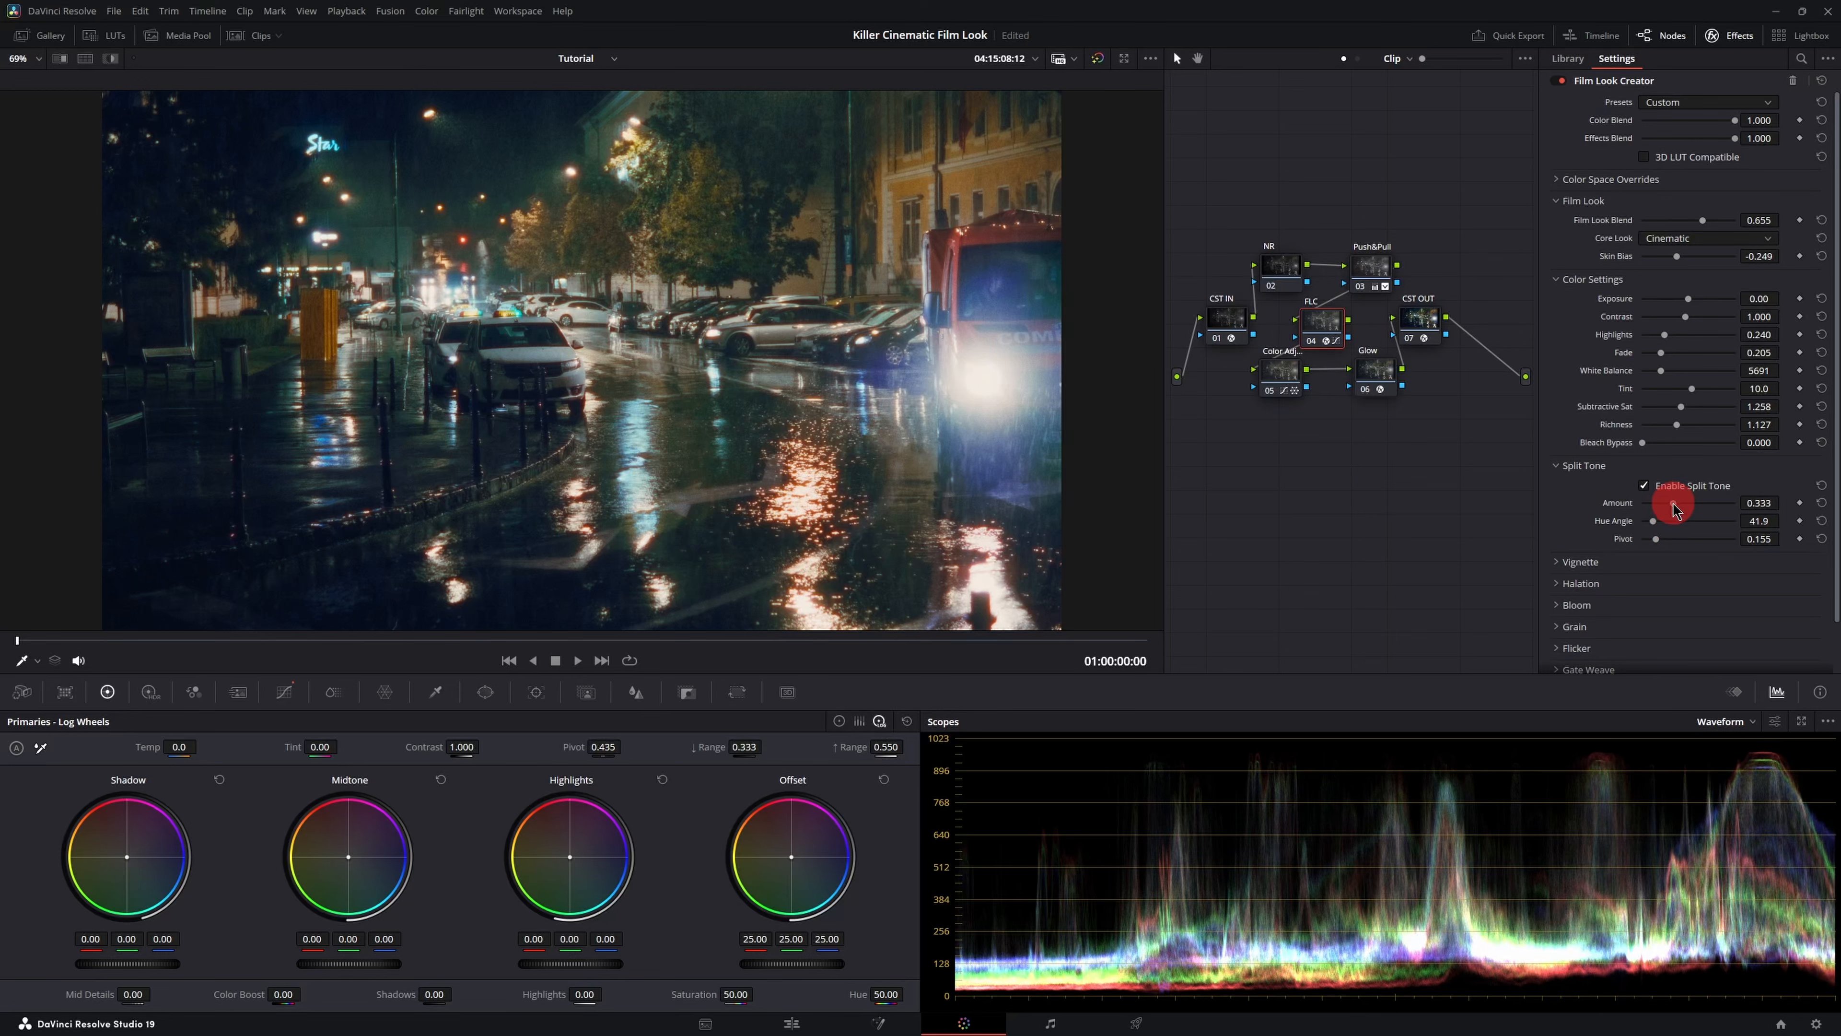
- Shift the Color Adjust node's midtones slightly warm with the Midtone wheel
click(1288, 386)
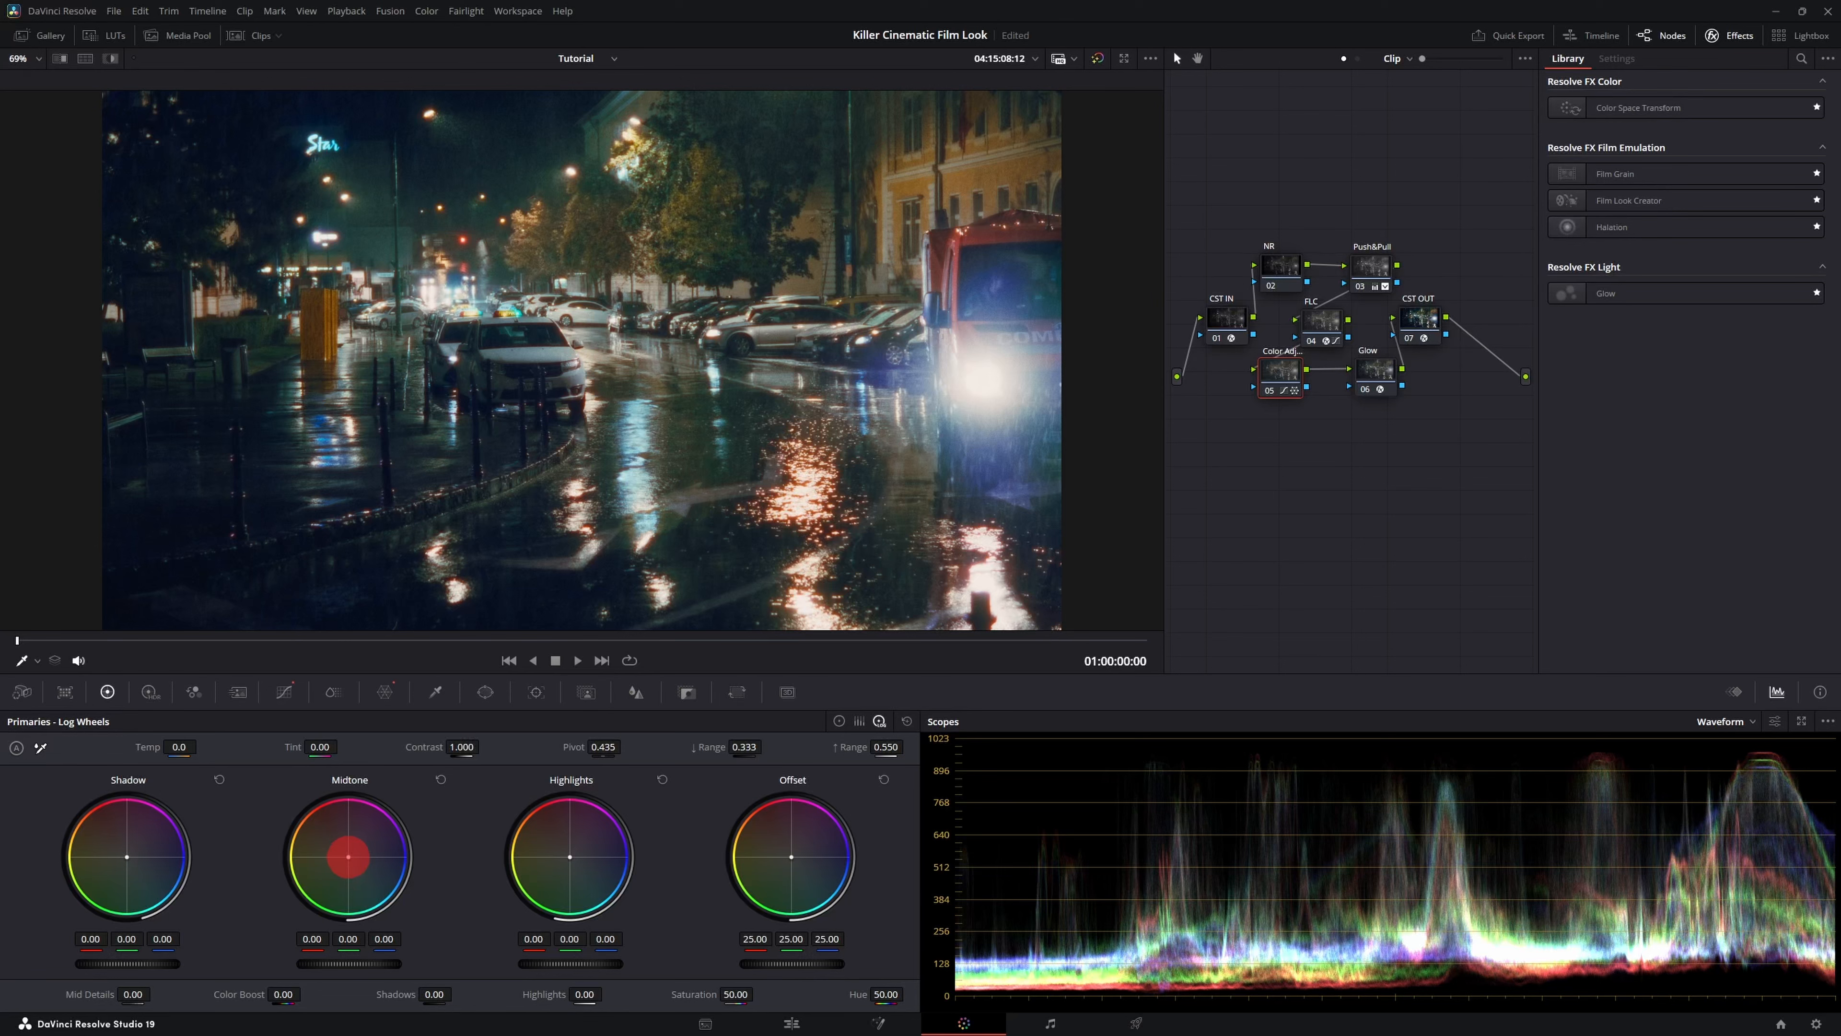
drag(306, 813, 267, 782)
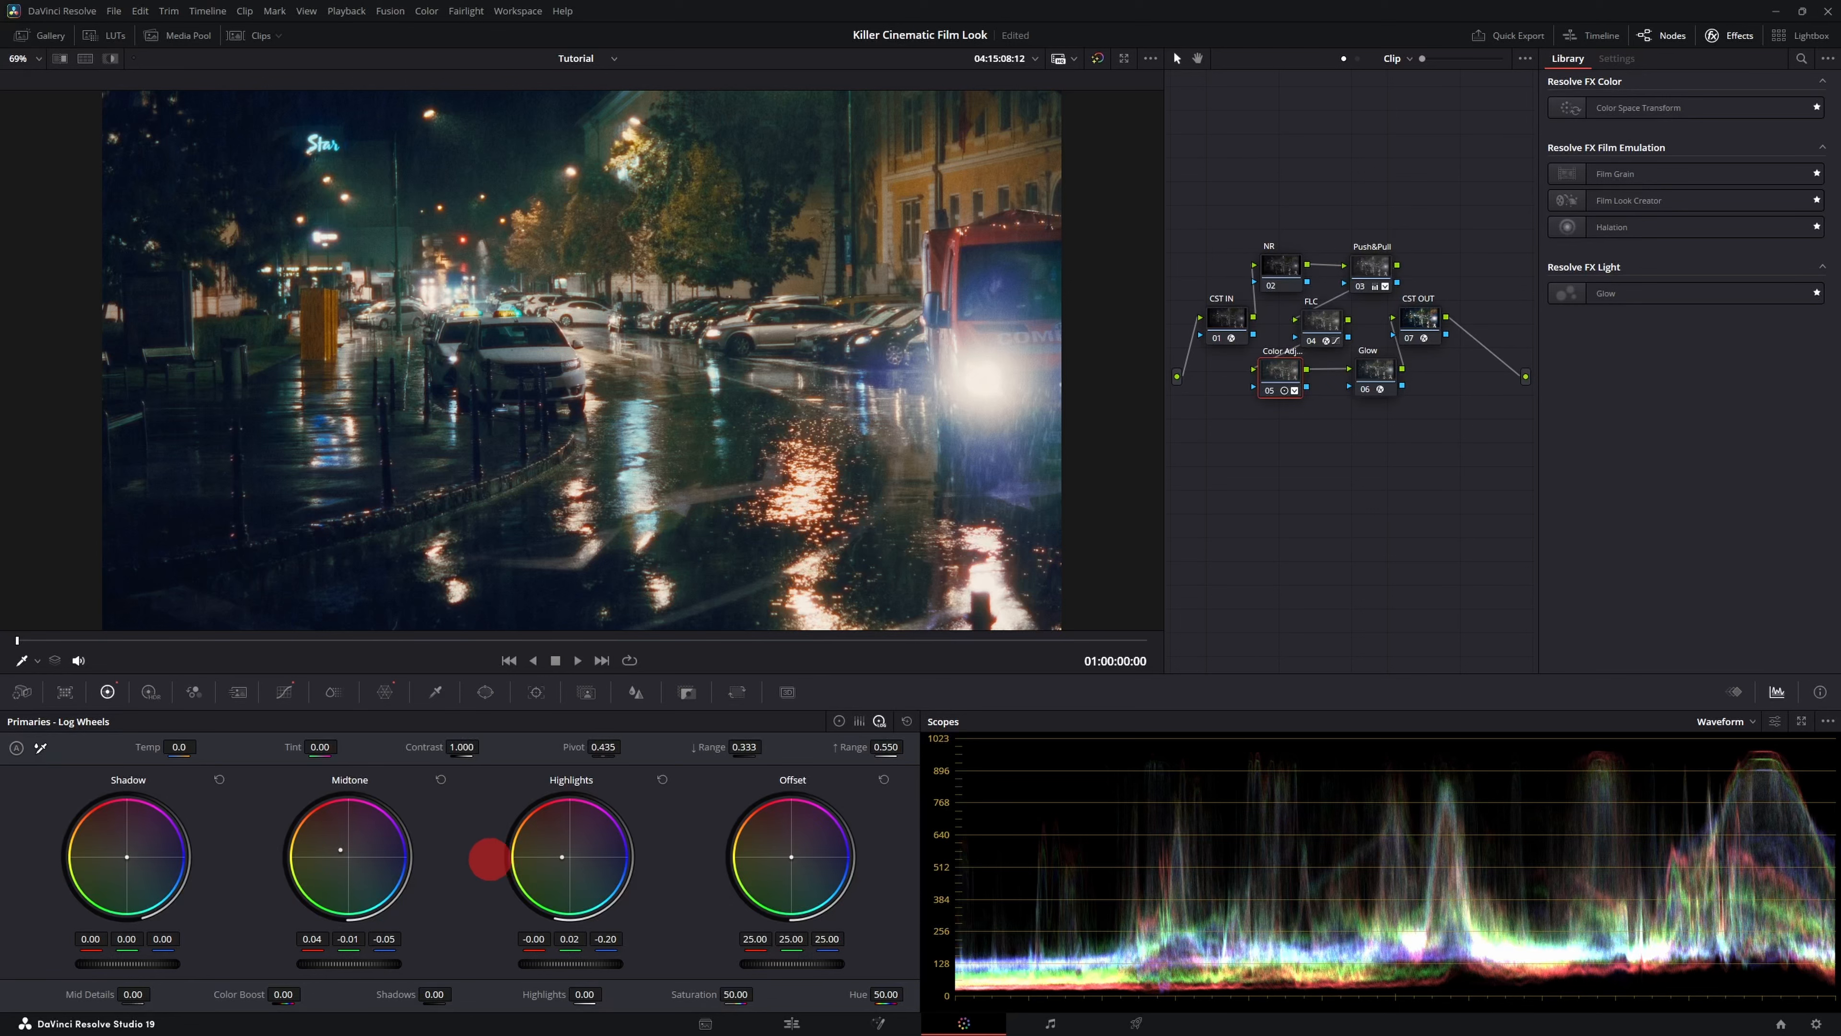
click(1393, 366)
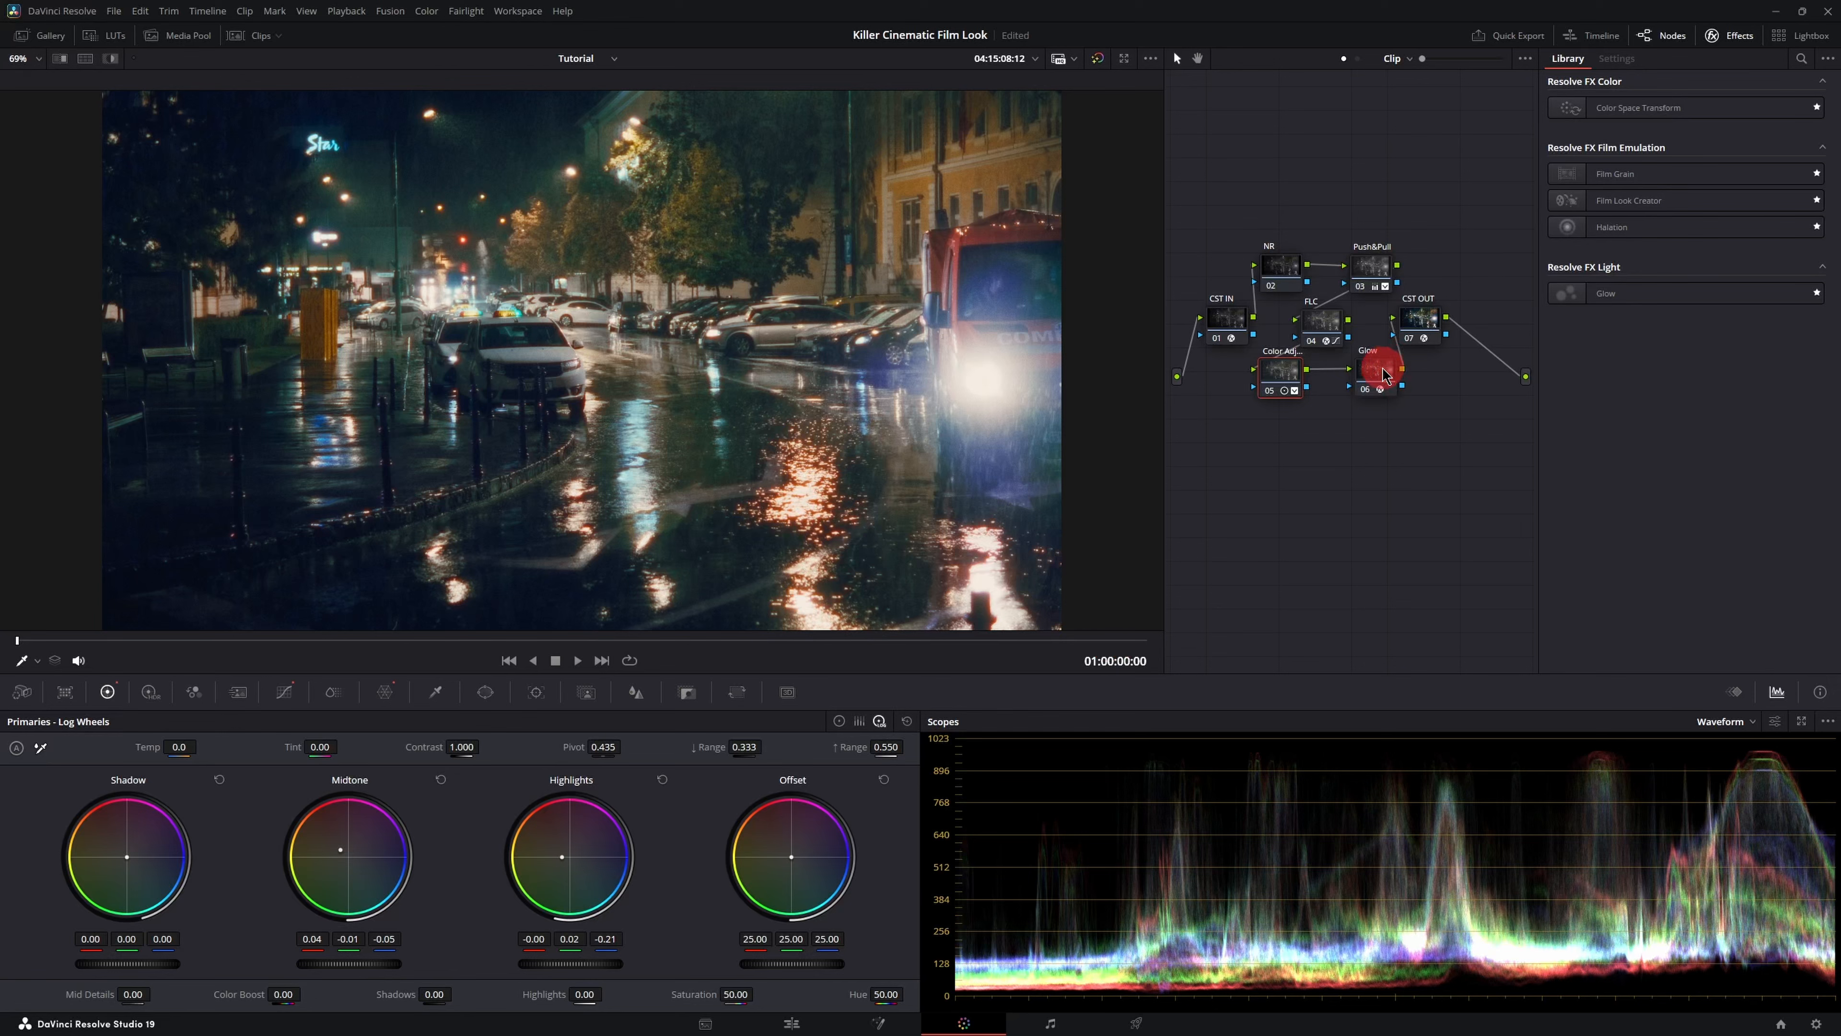
click(1653, 367)
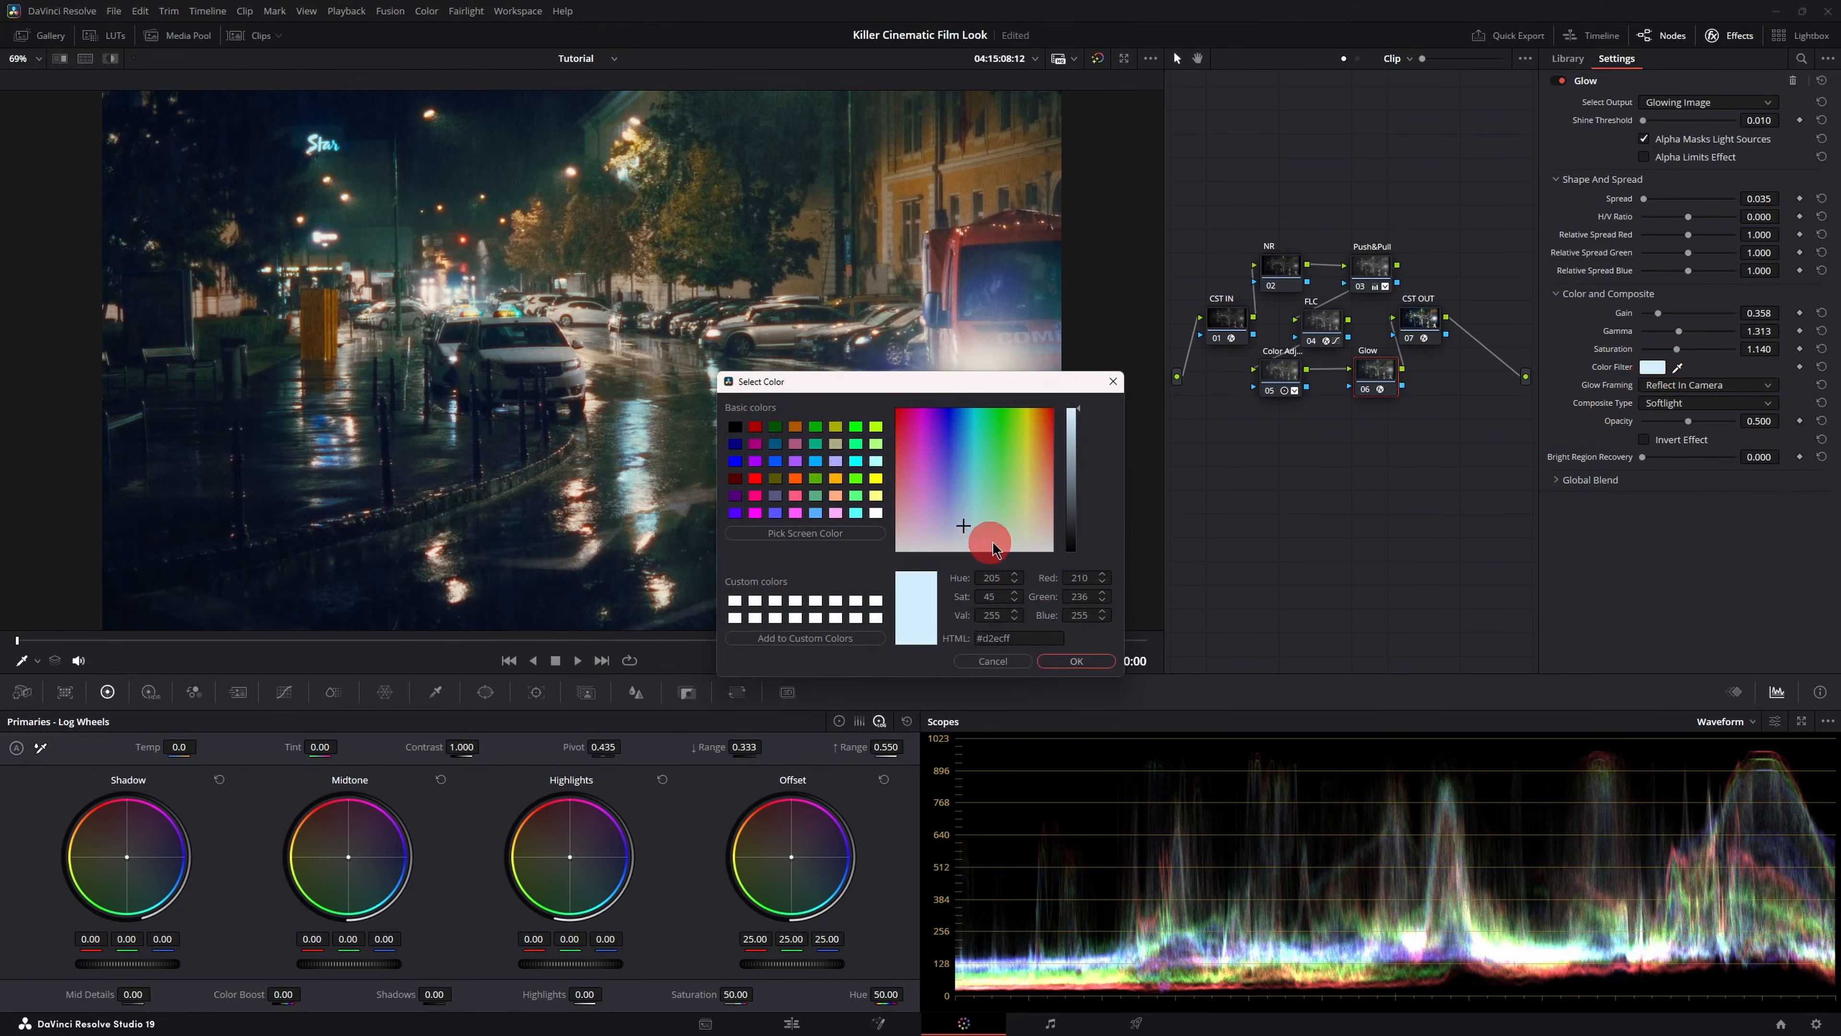
mouse_move(966, 529)
mouse_down()
mouse_move(1044, 526)
mouse_move(945, 529)
mouse_move(968, 532)
mouse_up()
click(993, 661)
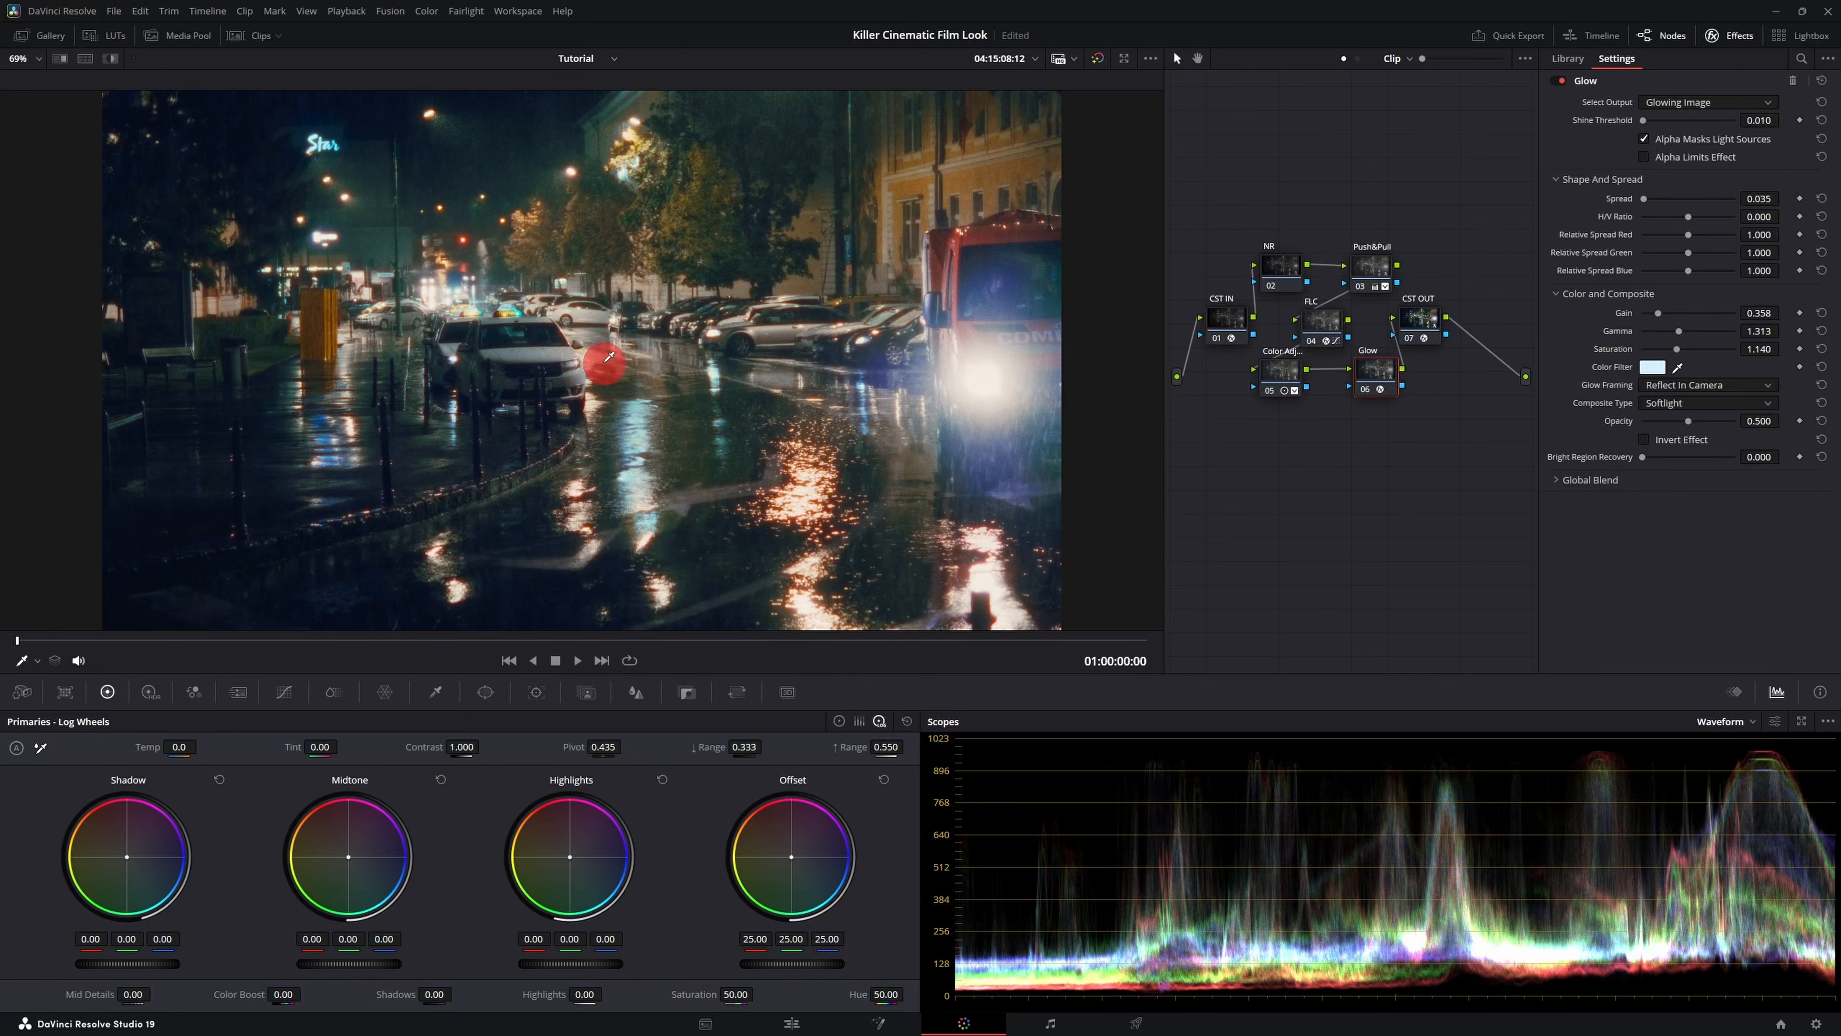
- Grab a still of the graded frame and open the Gallery
right_click(566, 318)
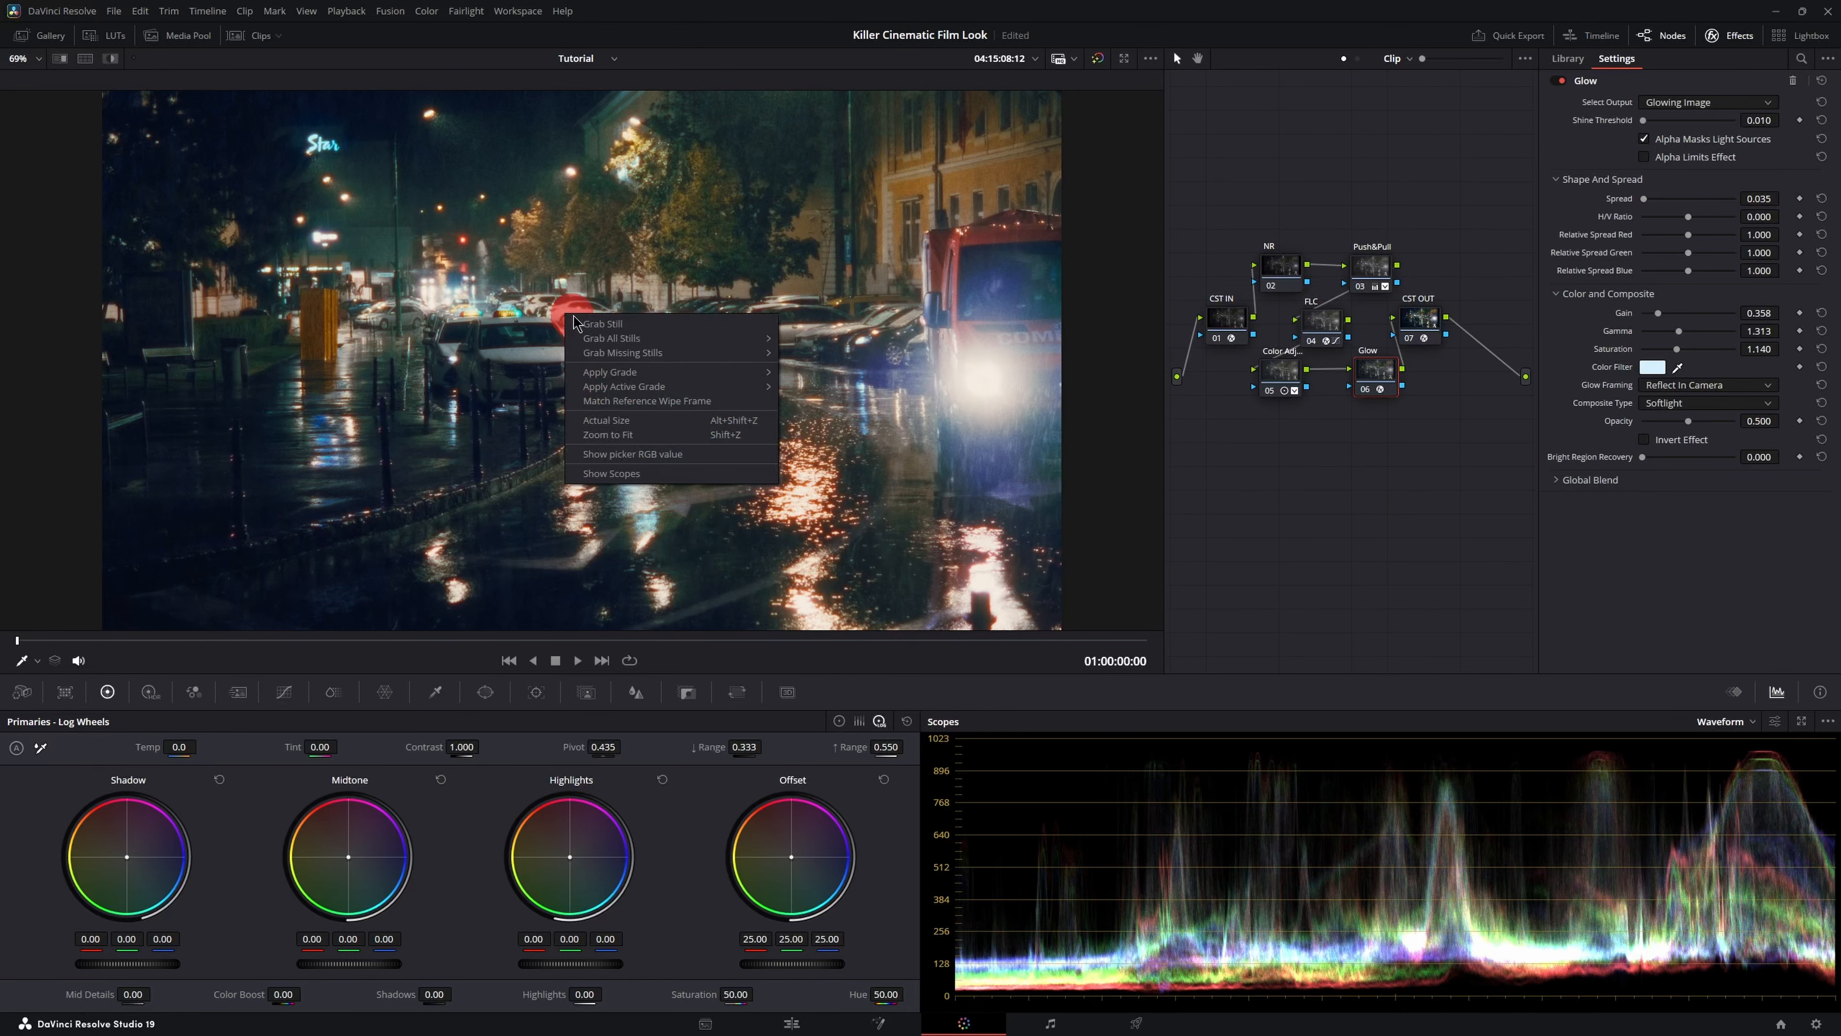
click(630, 326)
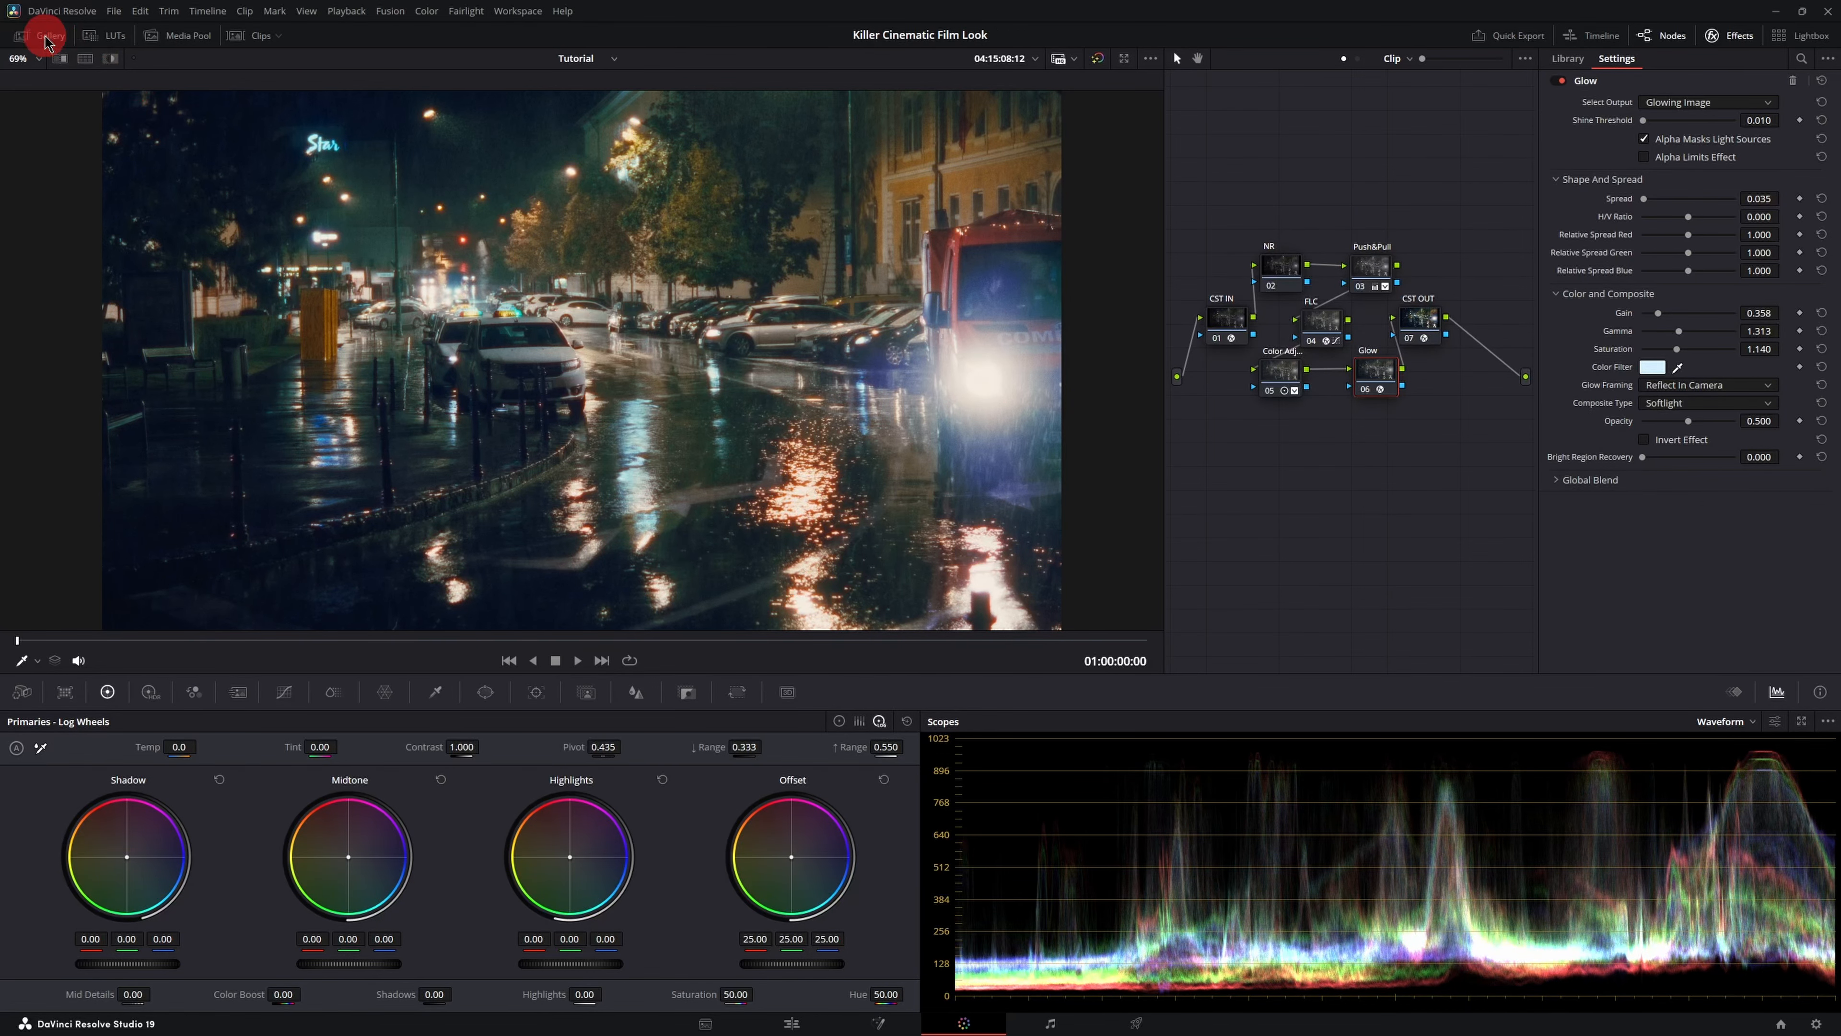
click(45, 38)
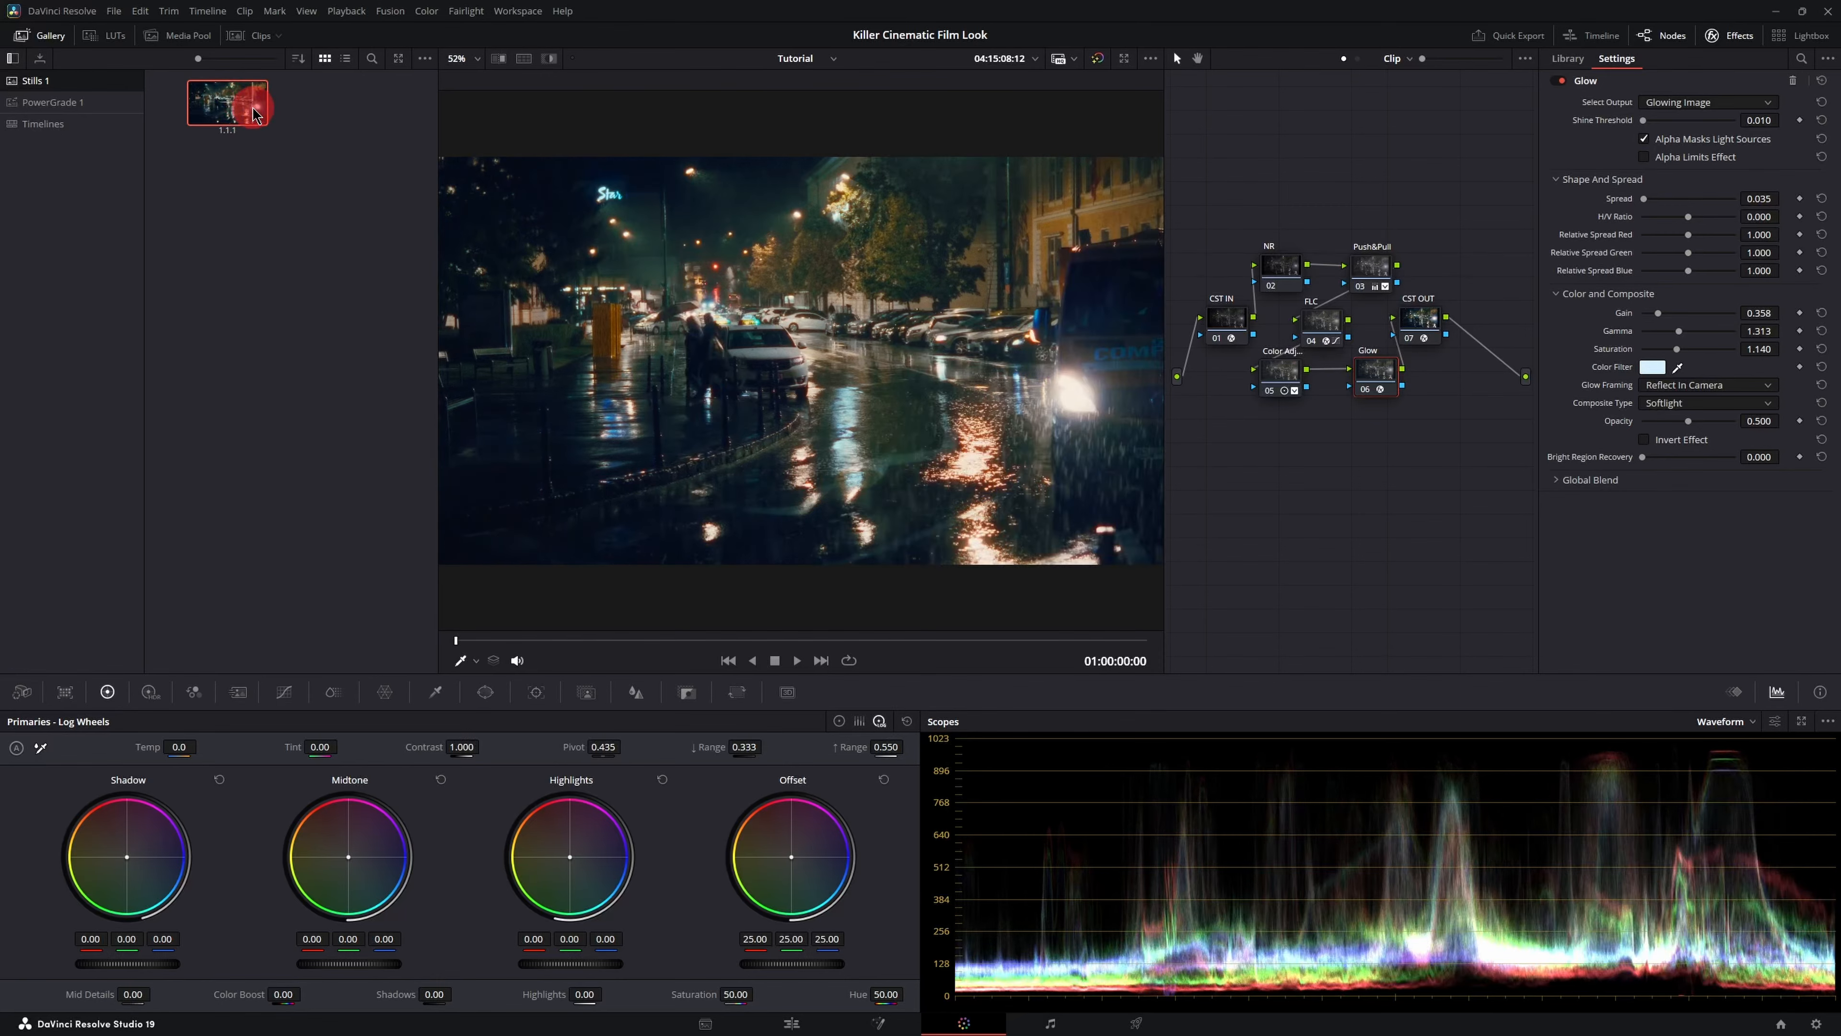
- Show the clip thumbnails and apply the still's grade to clip 02
click(255, 38)
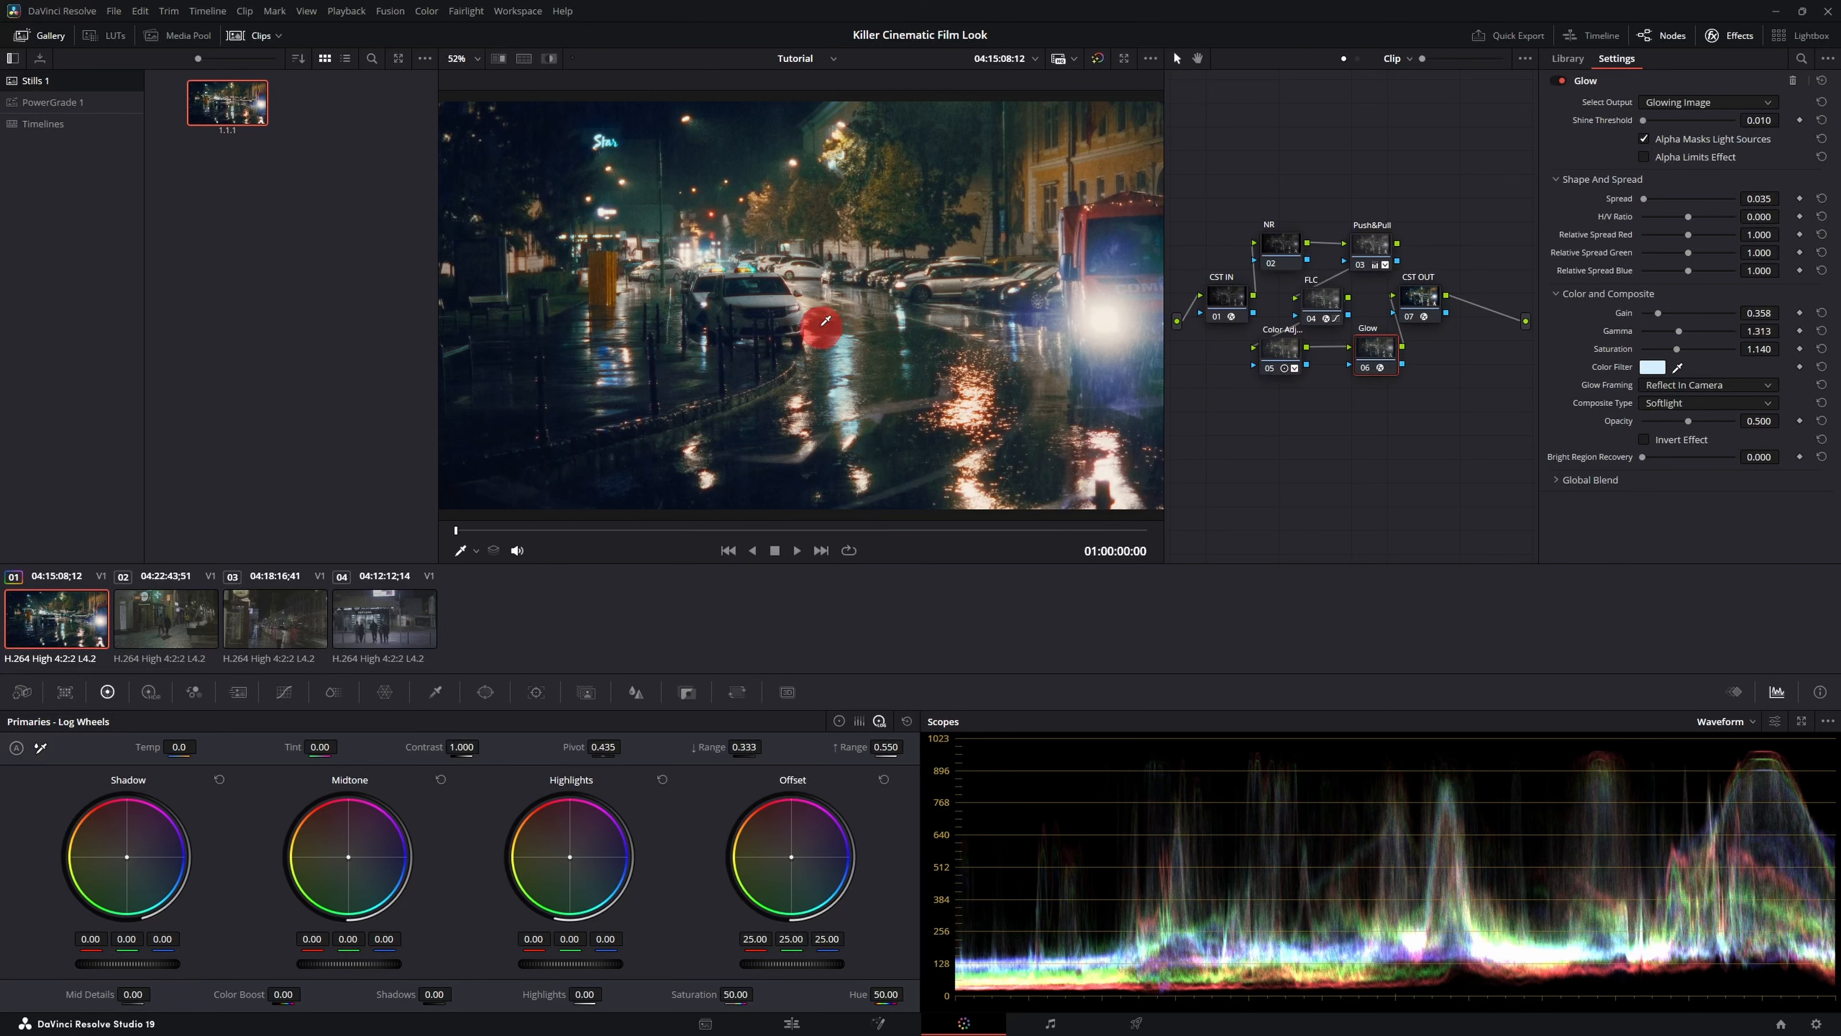
click(167, 620)
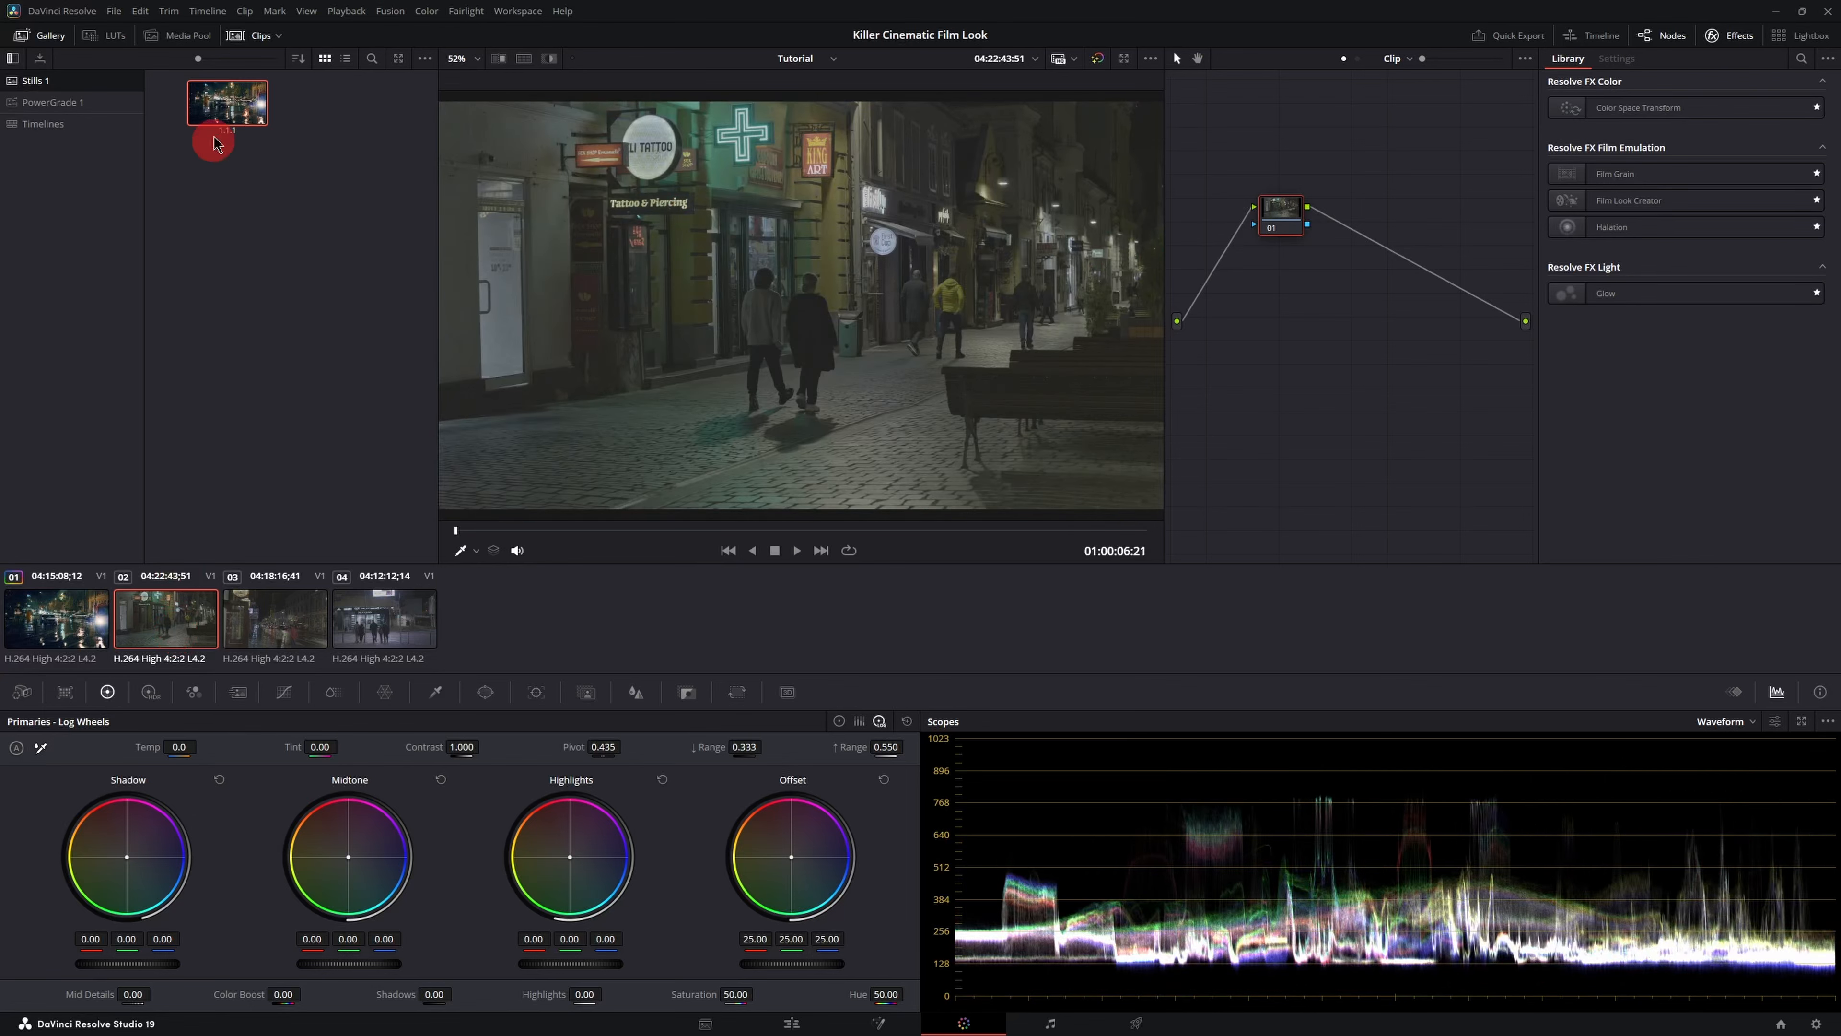
right_click(230, 106)
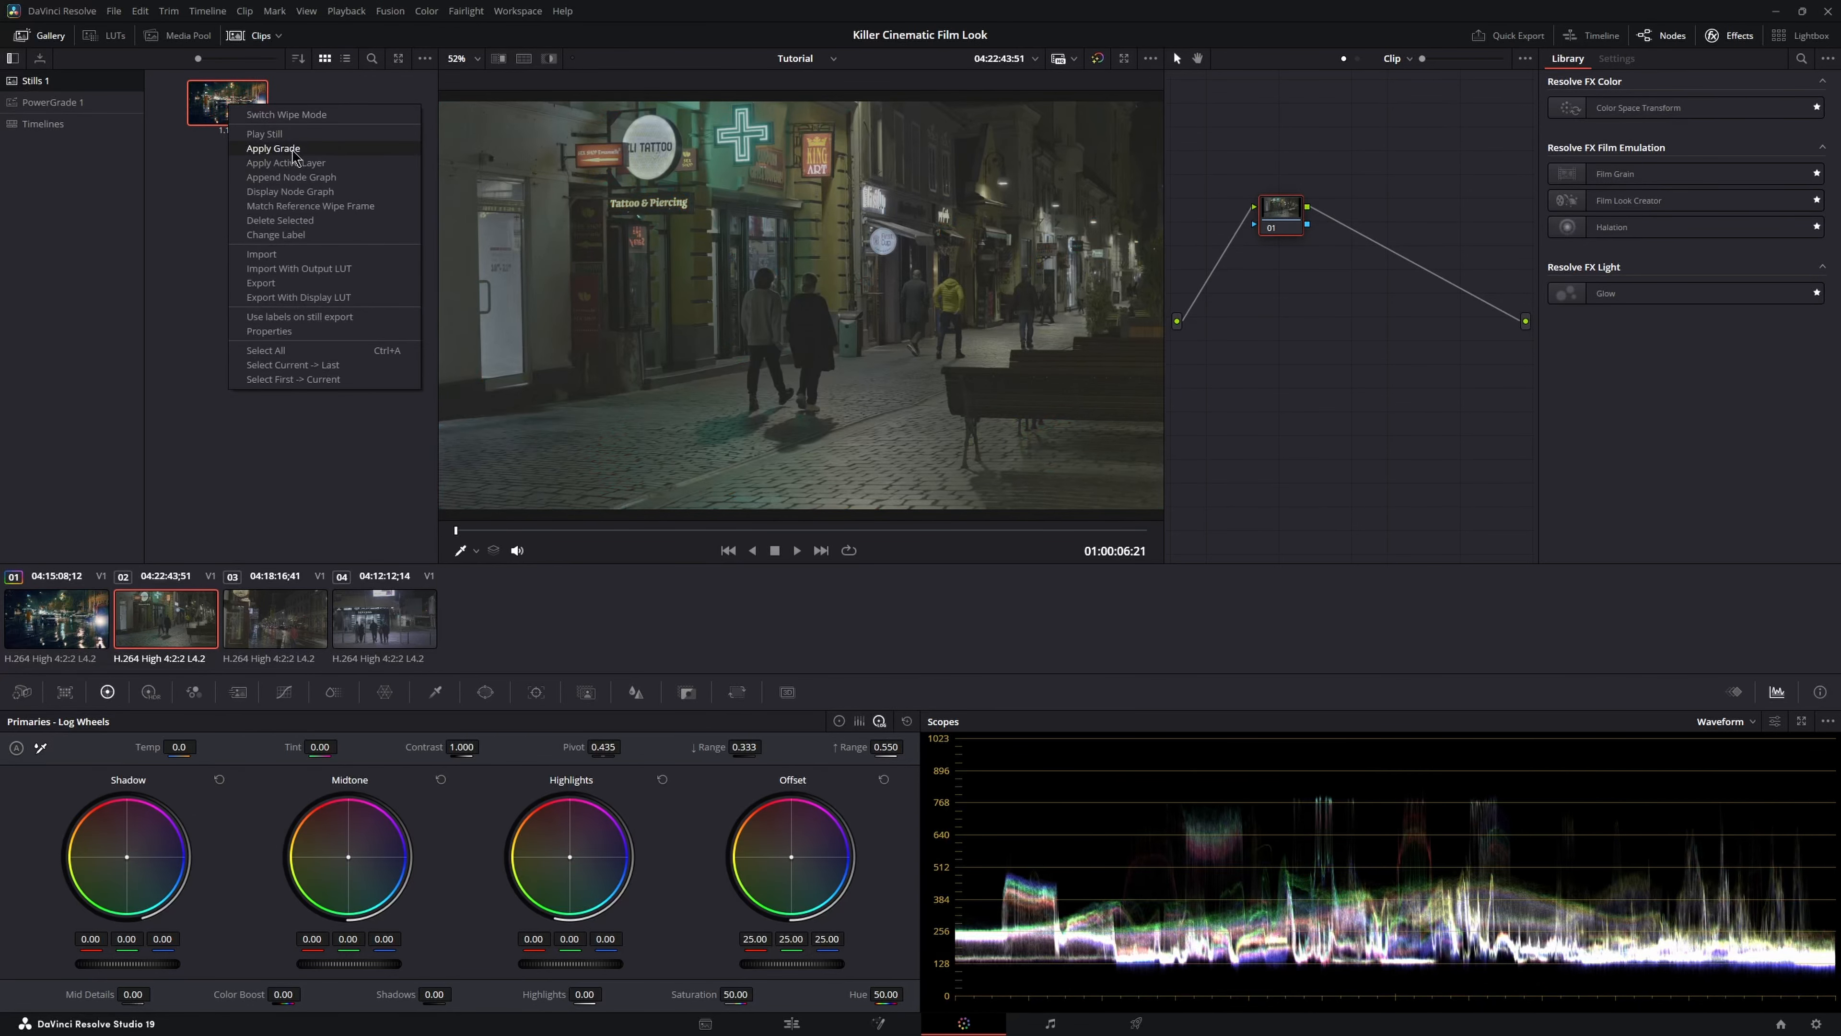
click(273, 149)
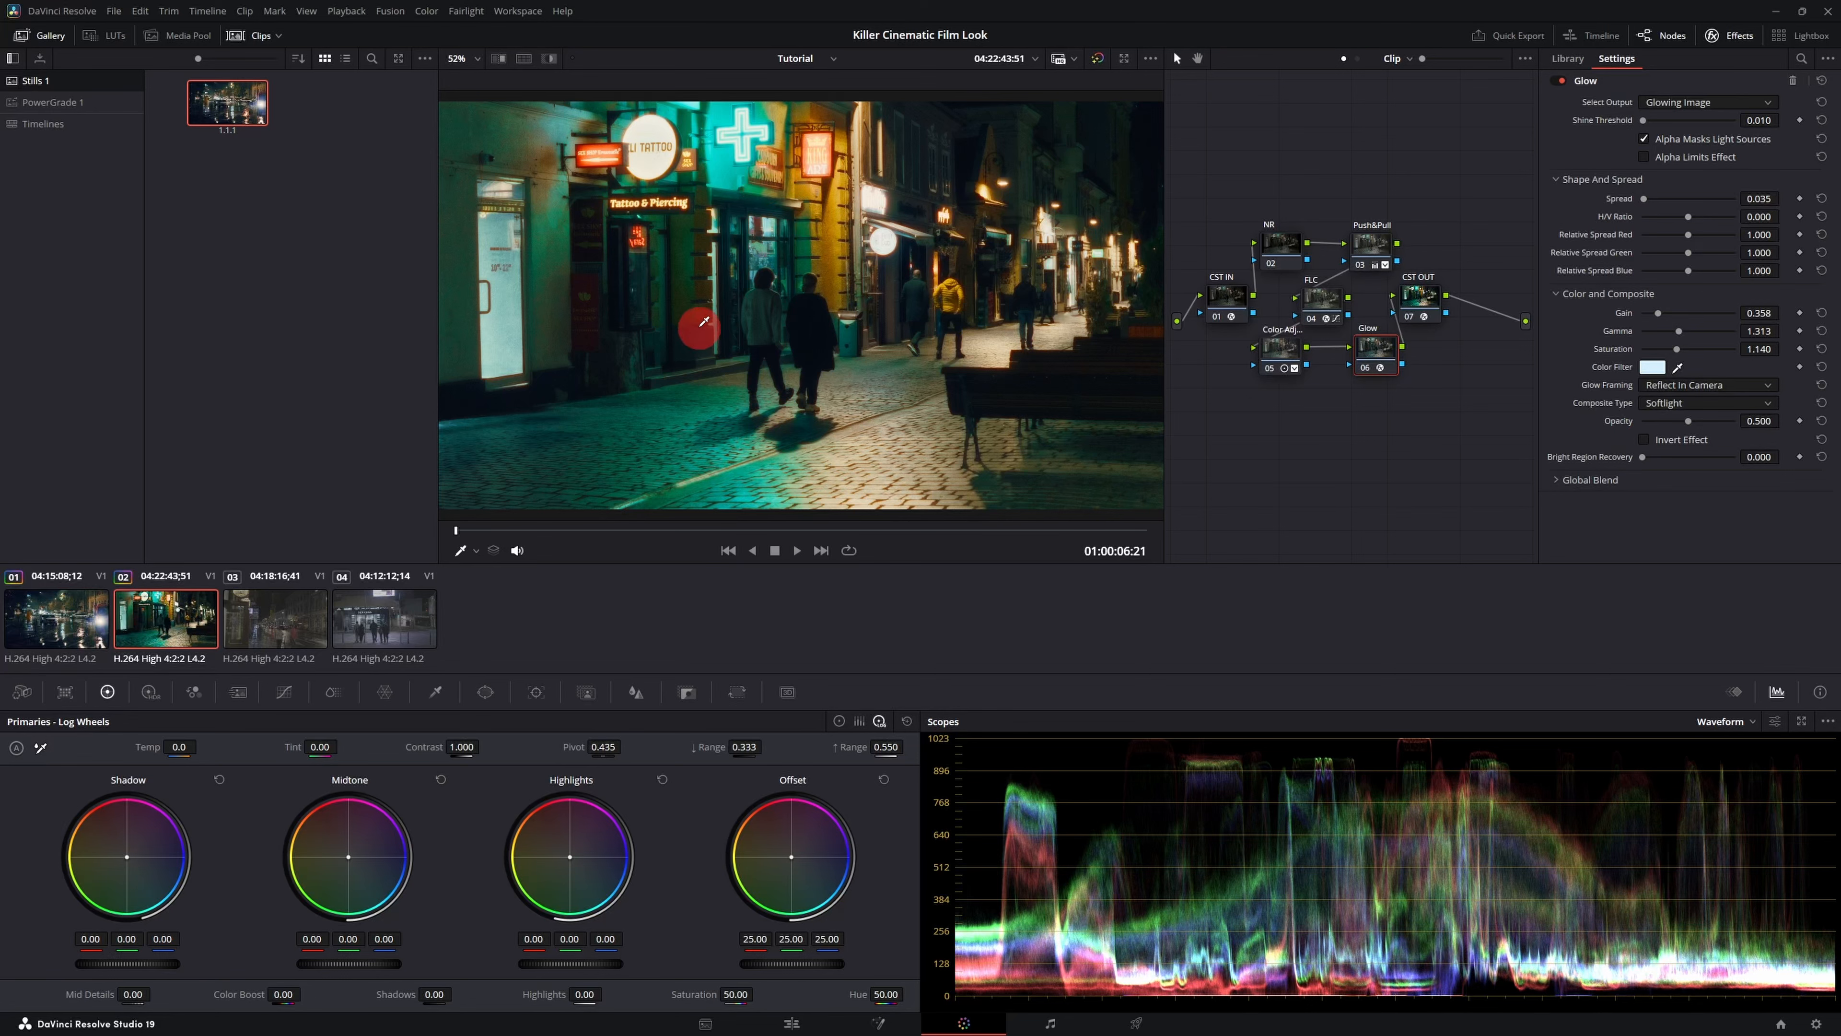
- Apply the still's grade to clips 03 and 04
click(279, 628)
right_click(240, 105)
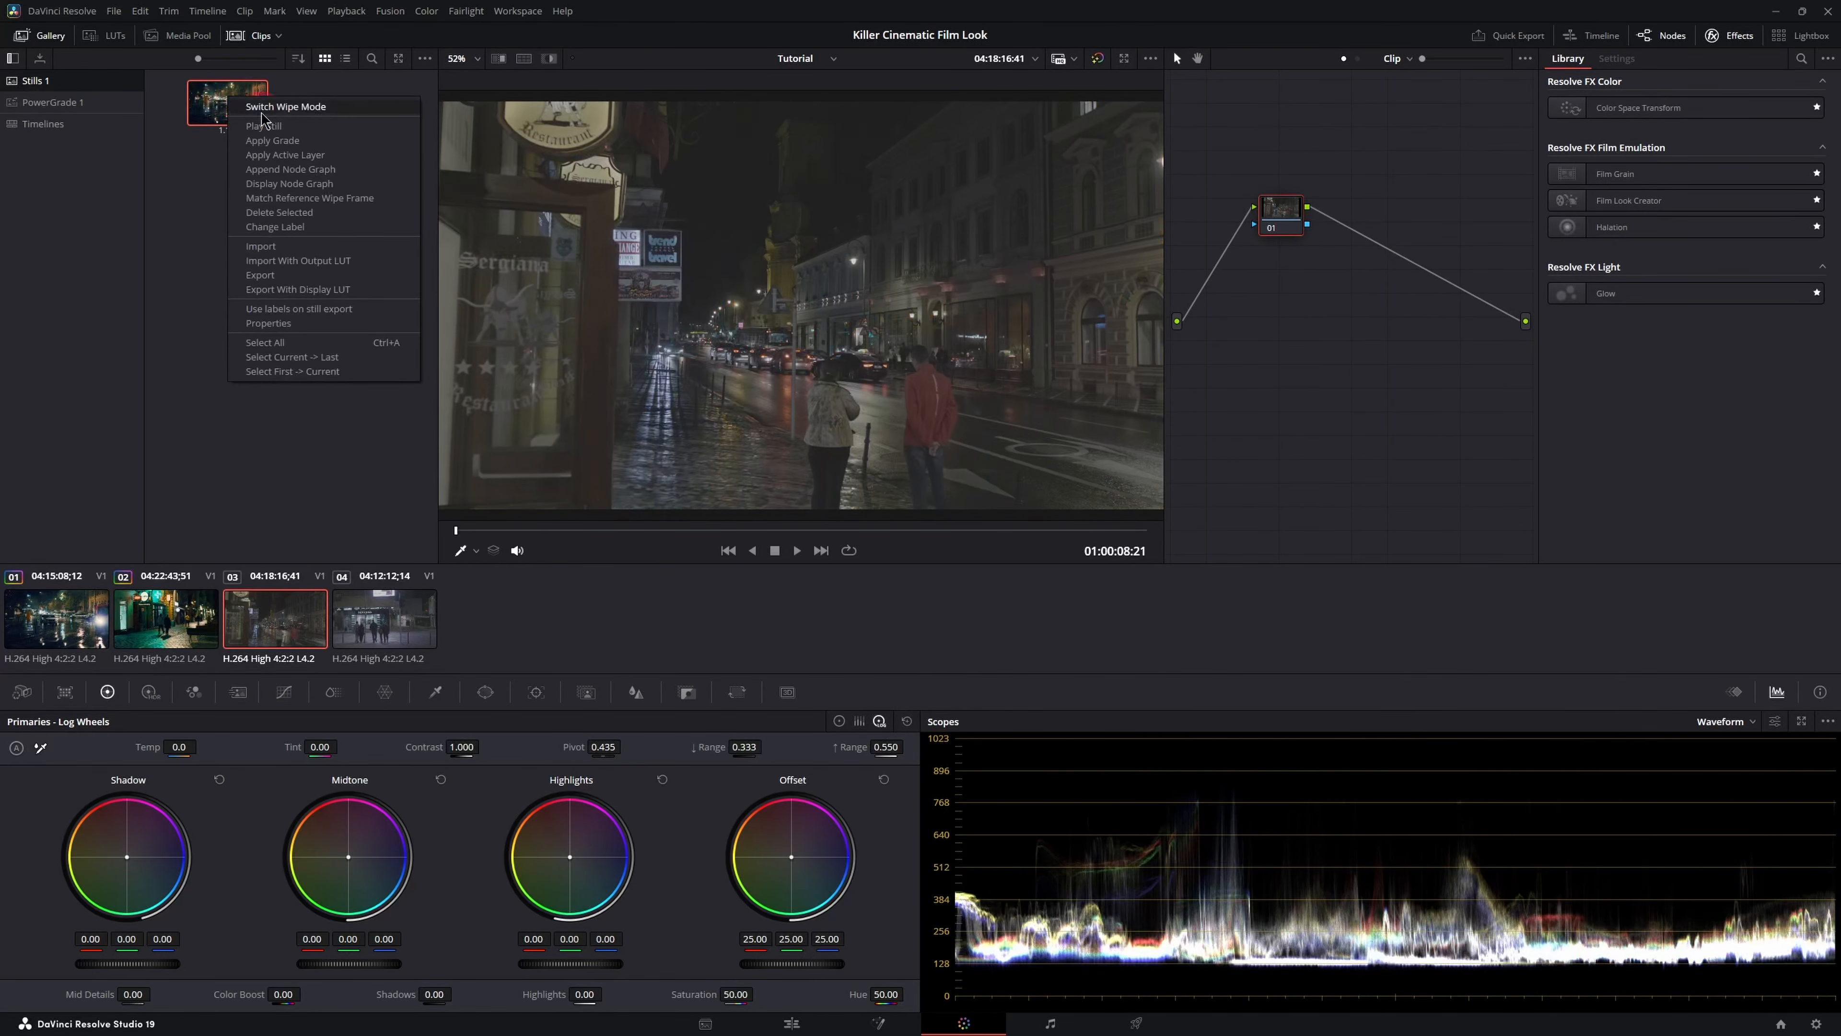
click(286, 140)
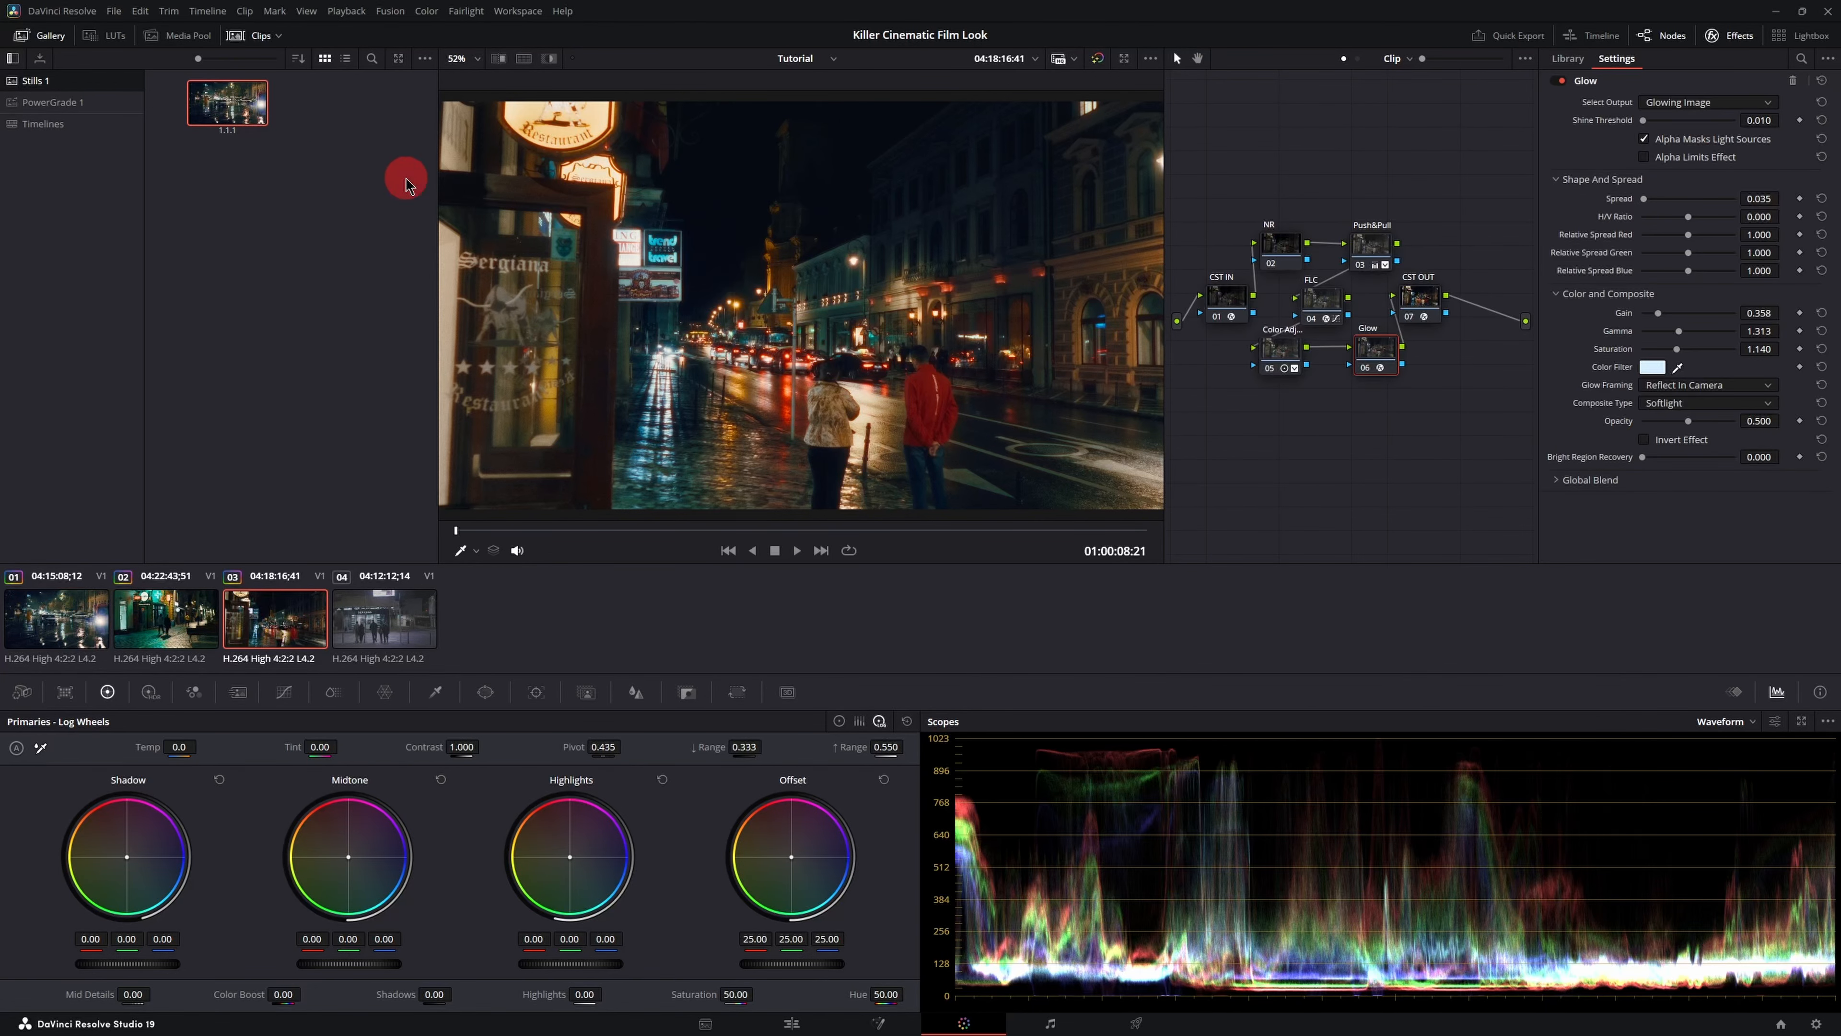
click(391, 621)
right_click(237, 107)
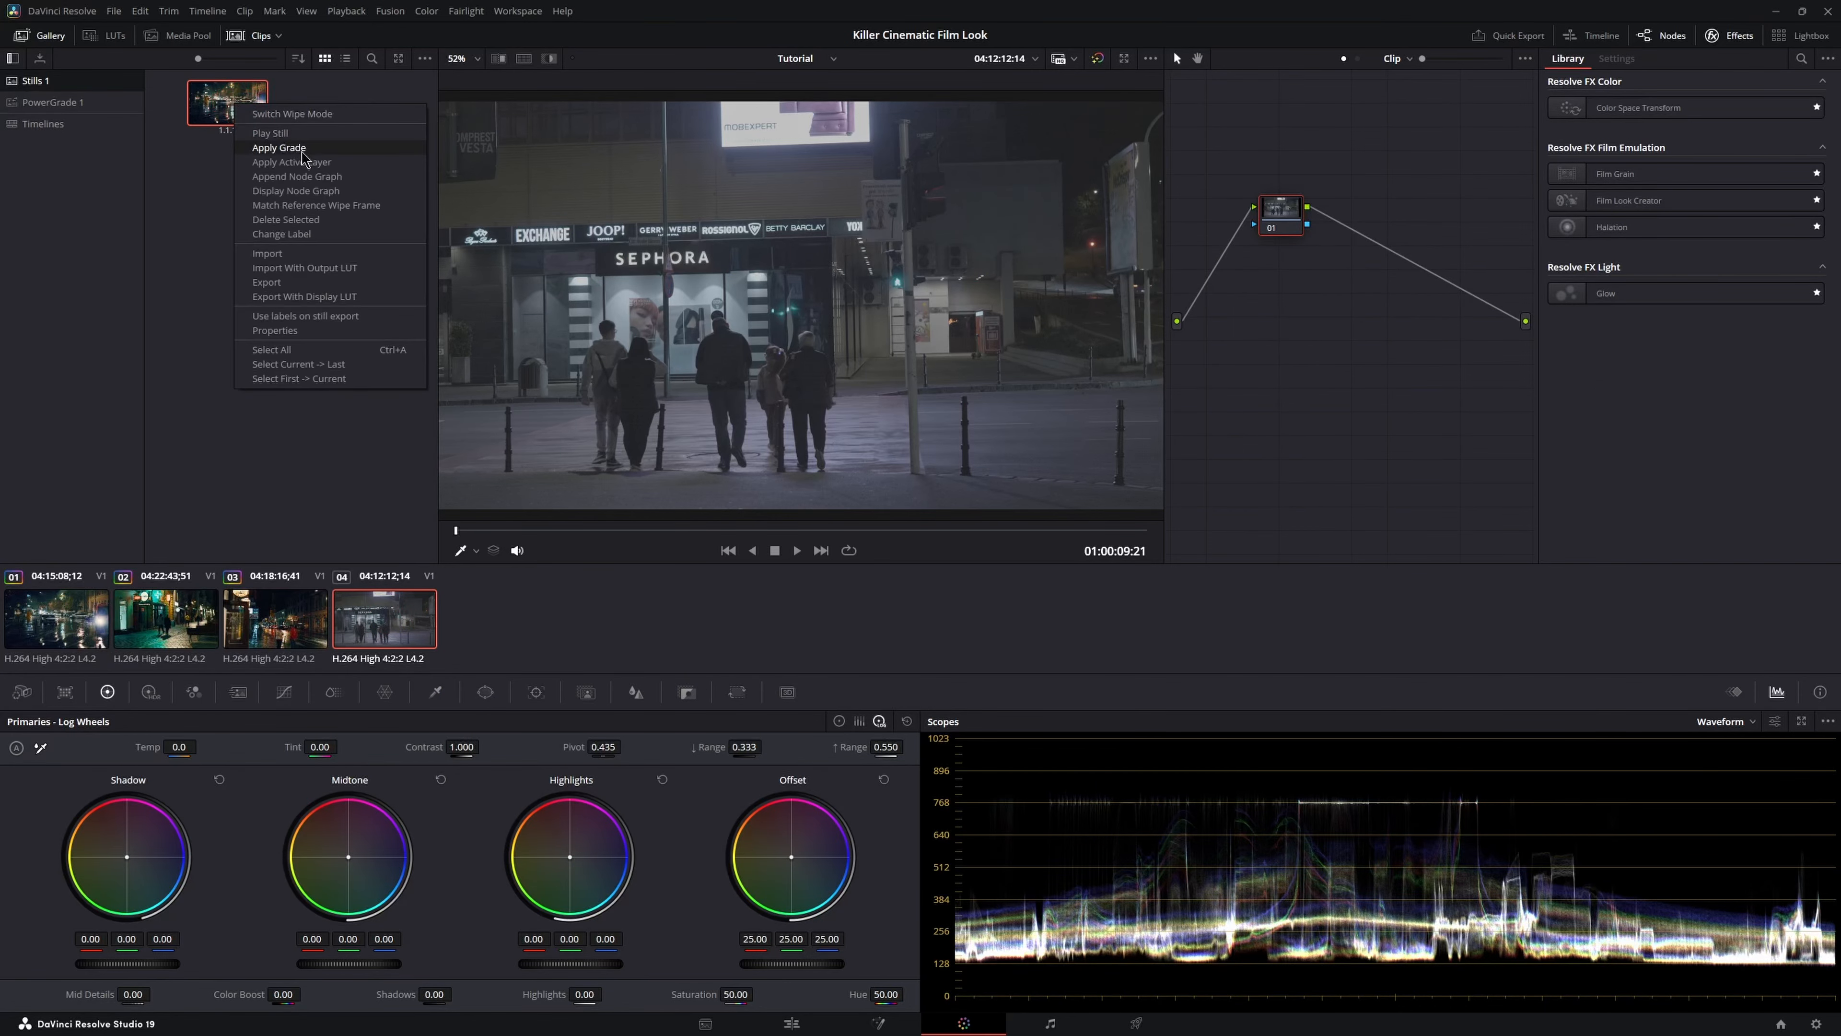
click(303, 153)
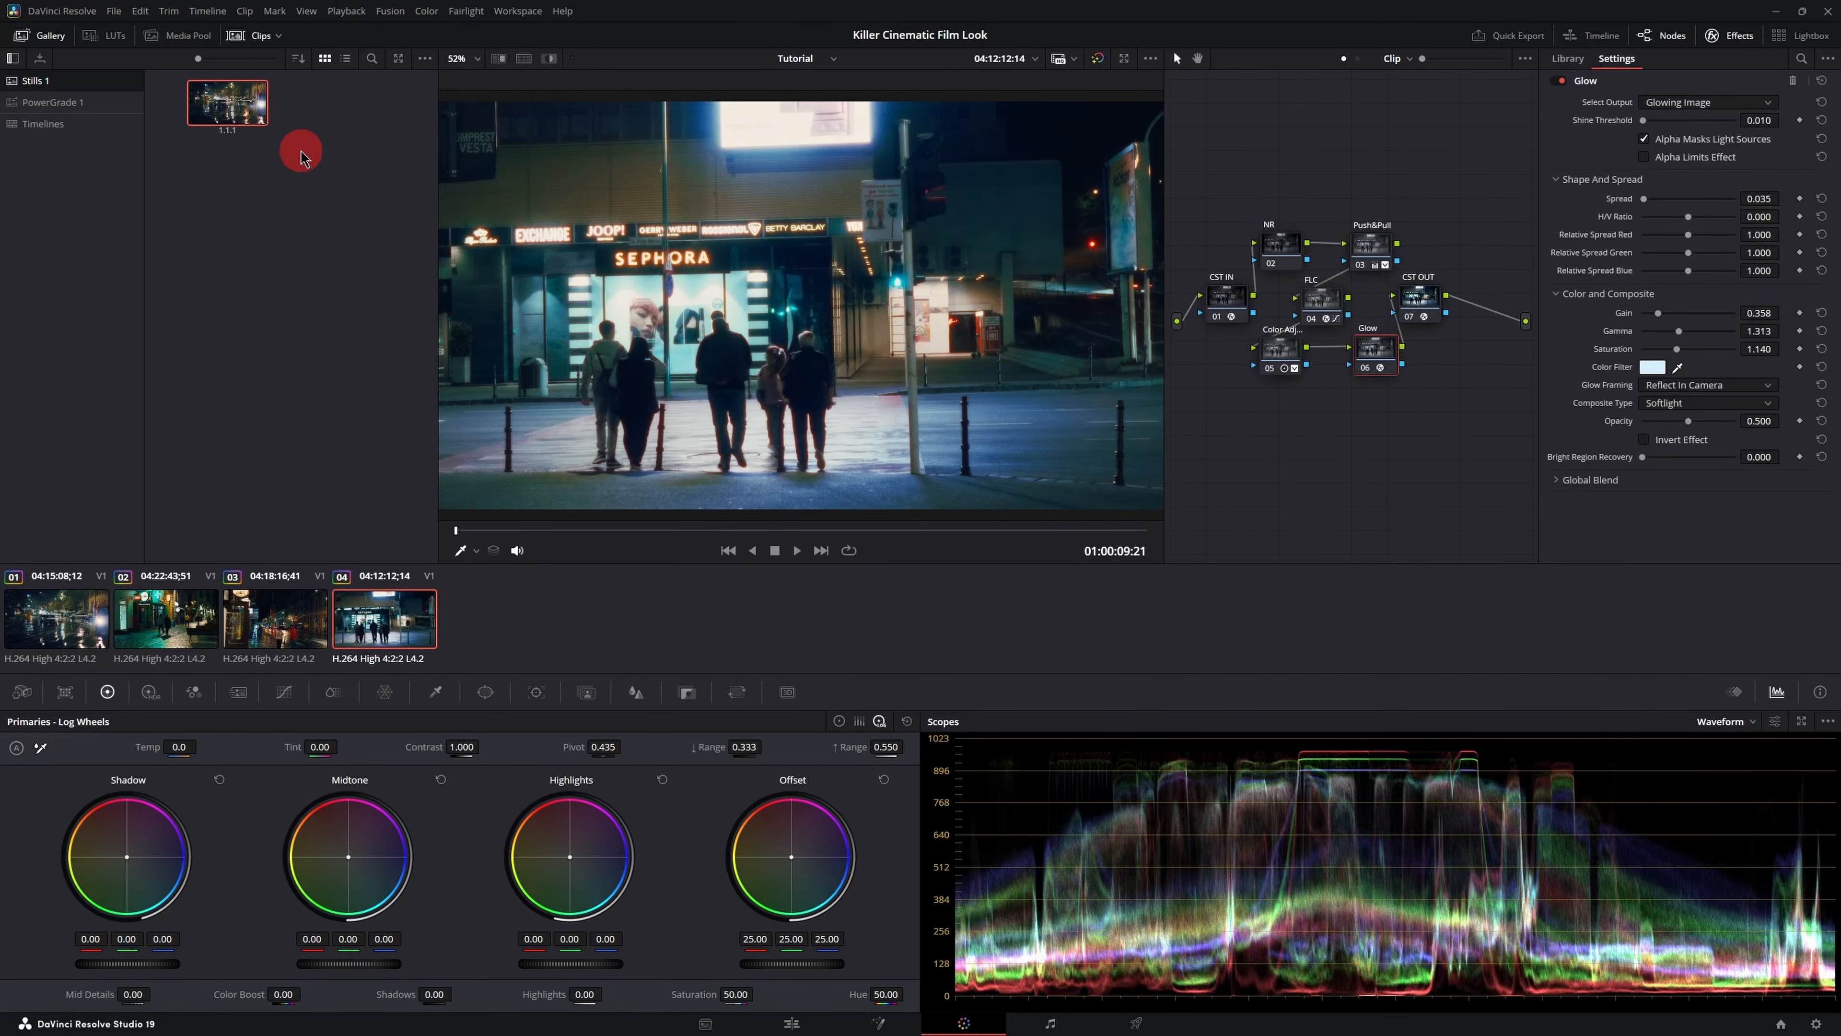
- On clip 04, set the Film Look Creator's split tone Hue Angle to 64.2 and Pivot to 0.209
click(59, 41)
click(255, 35)
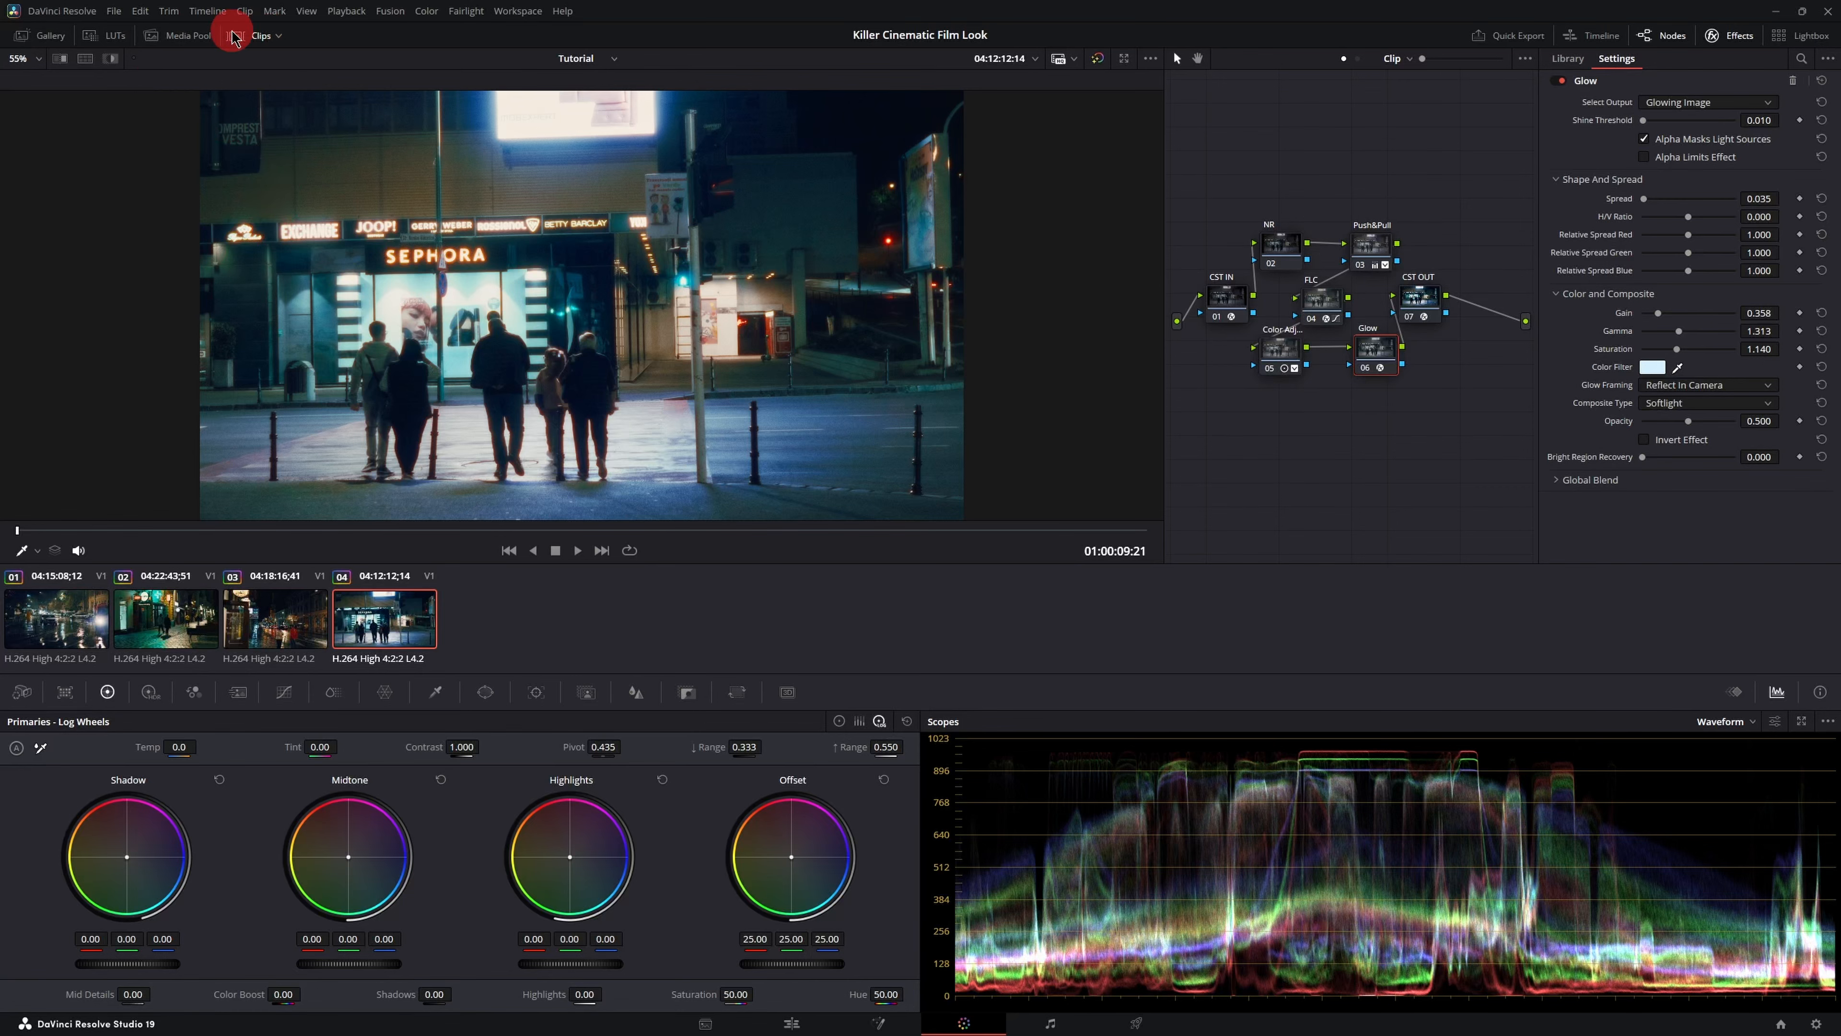
click(539, 319)
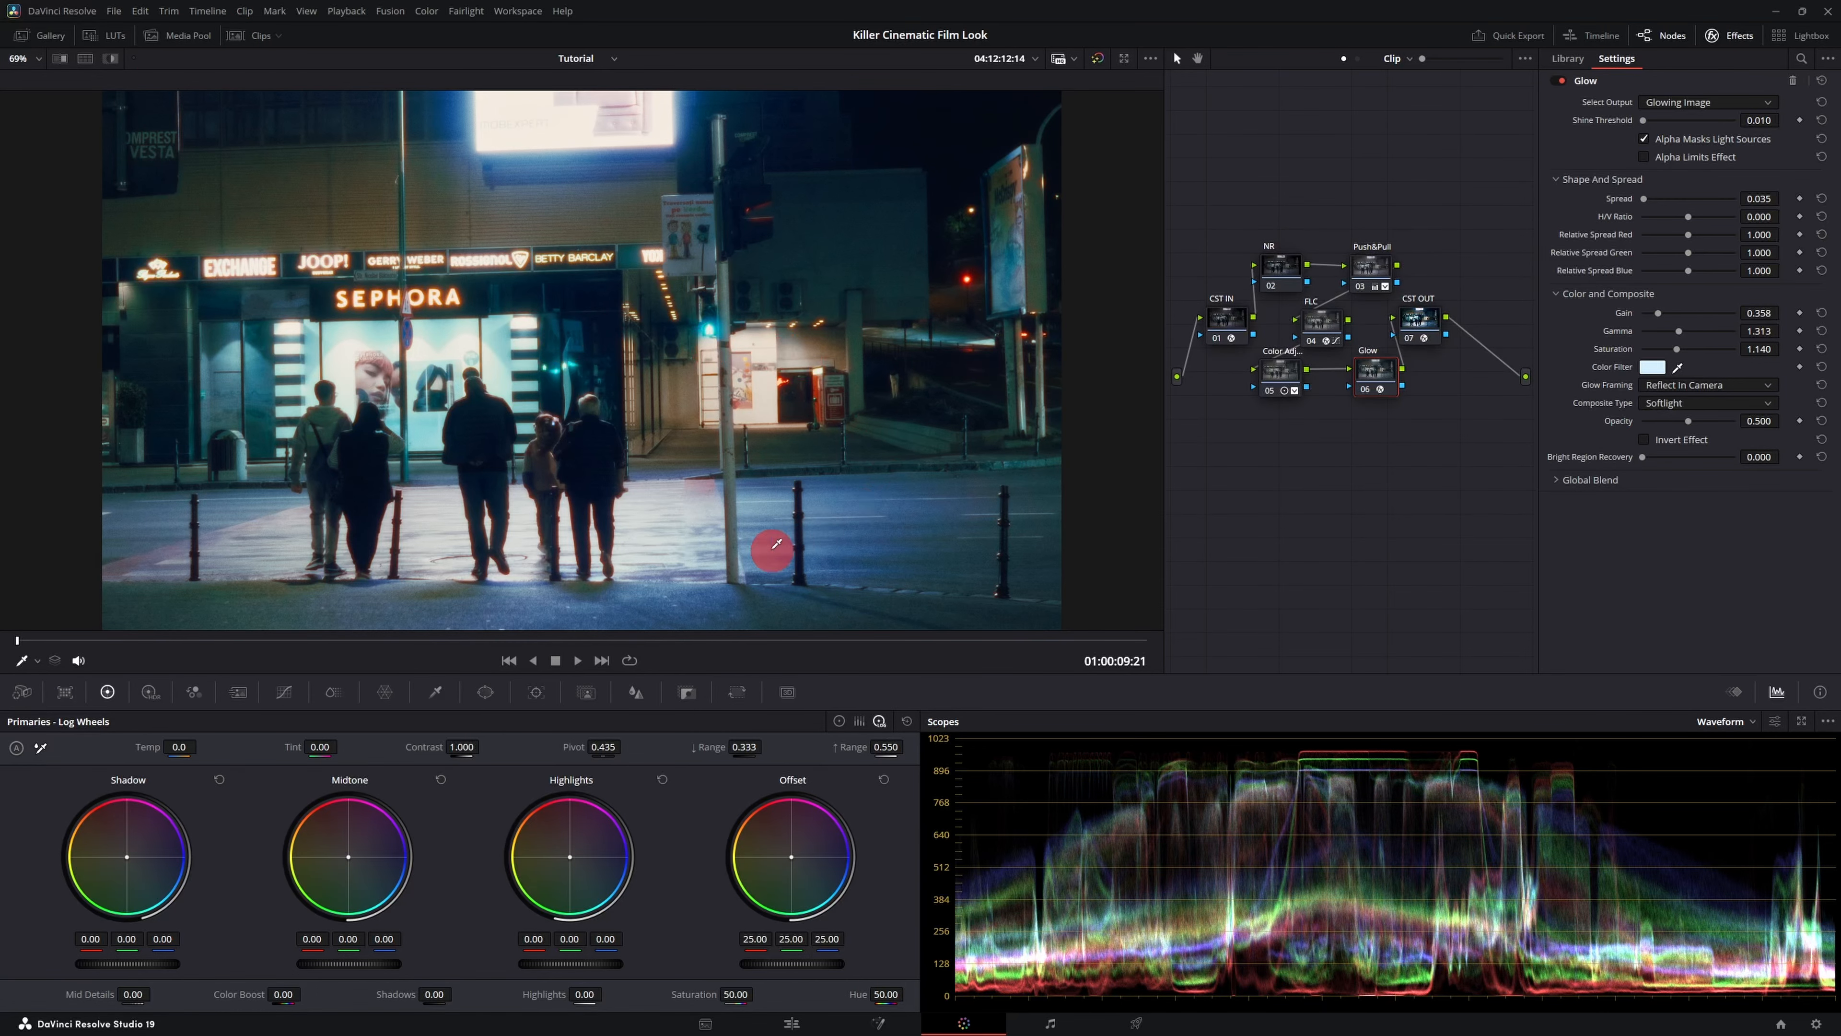
click(1324, 335)
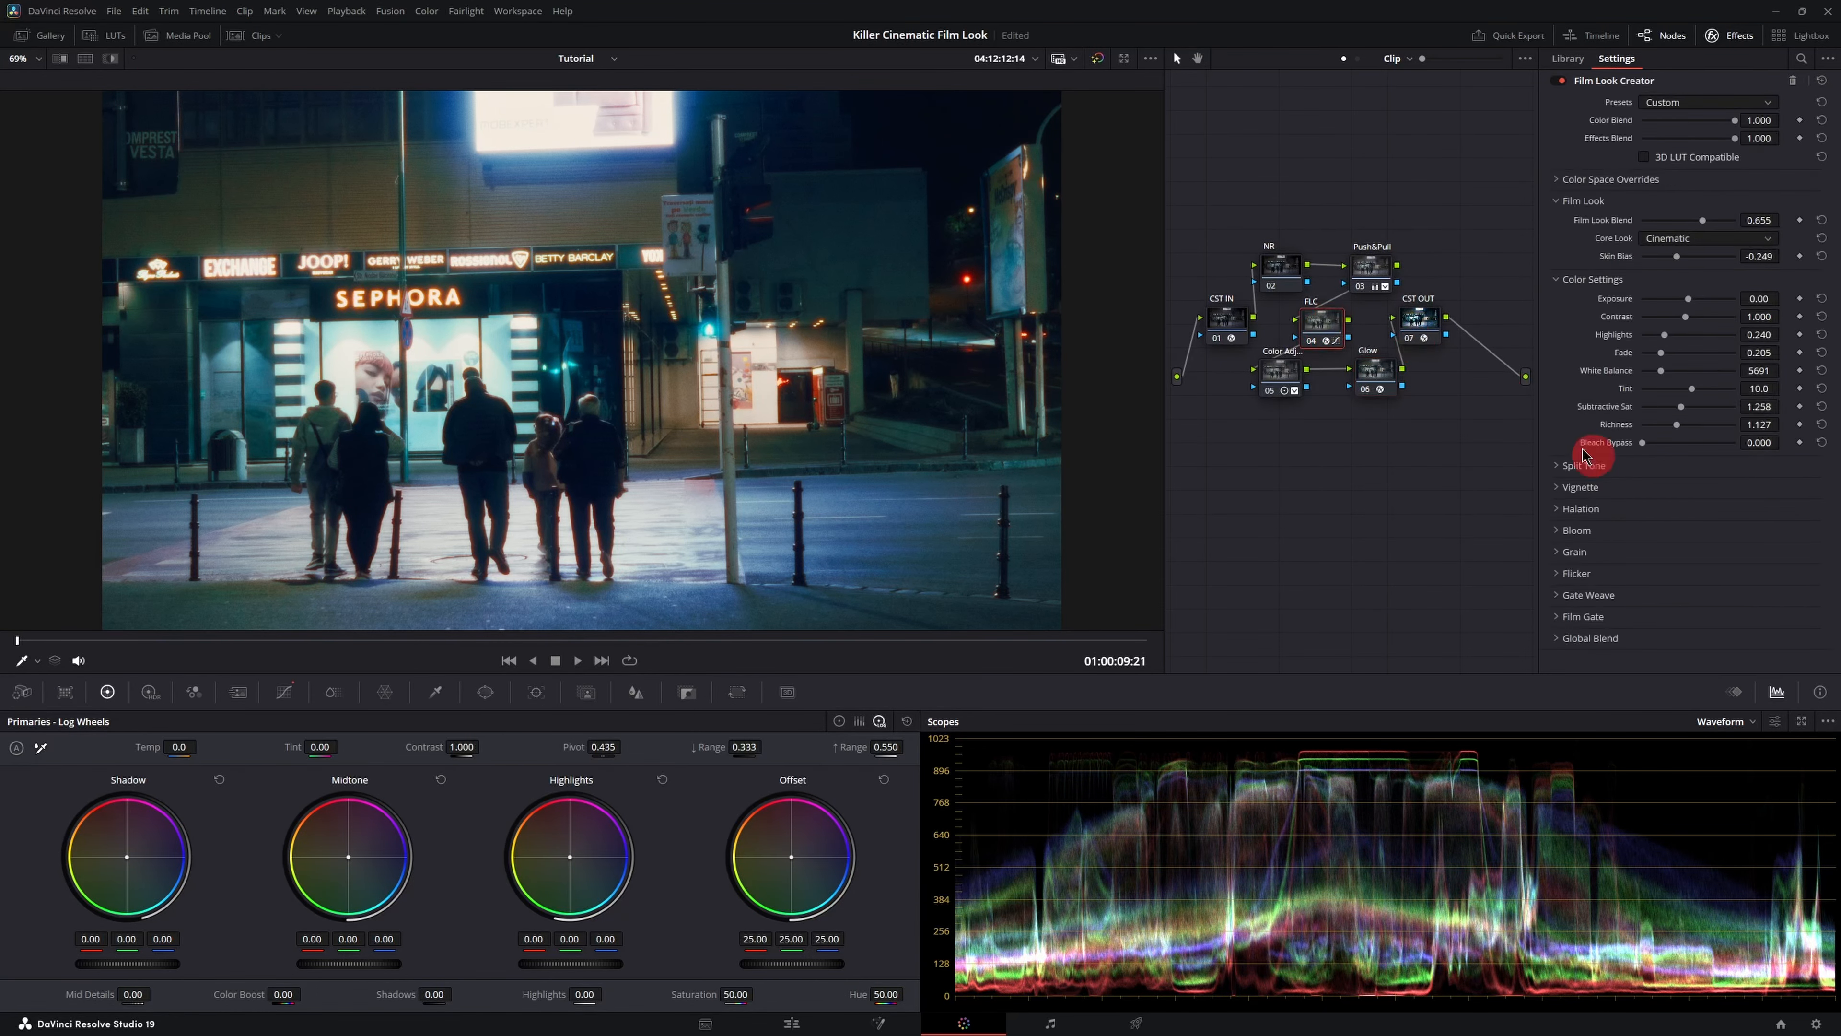
click(1645, 486)
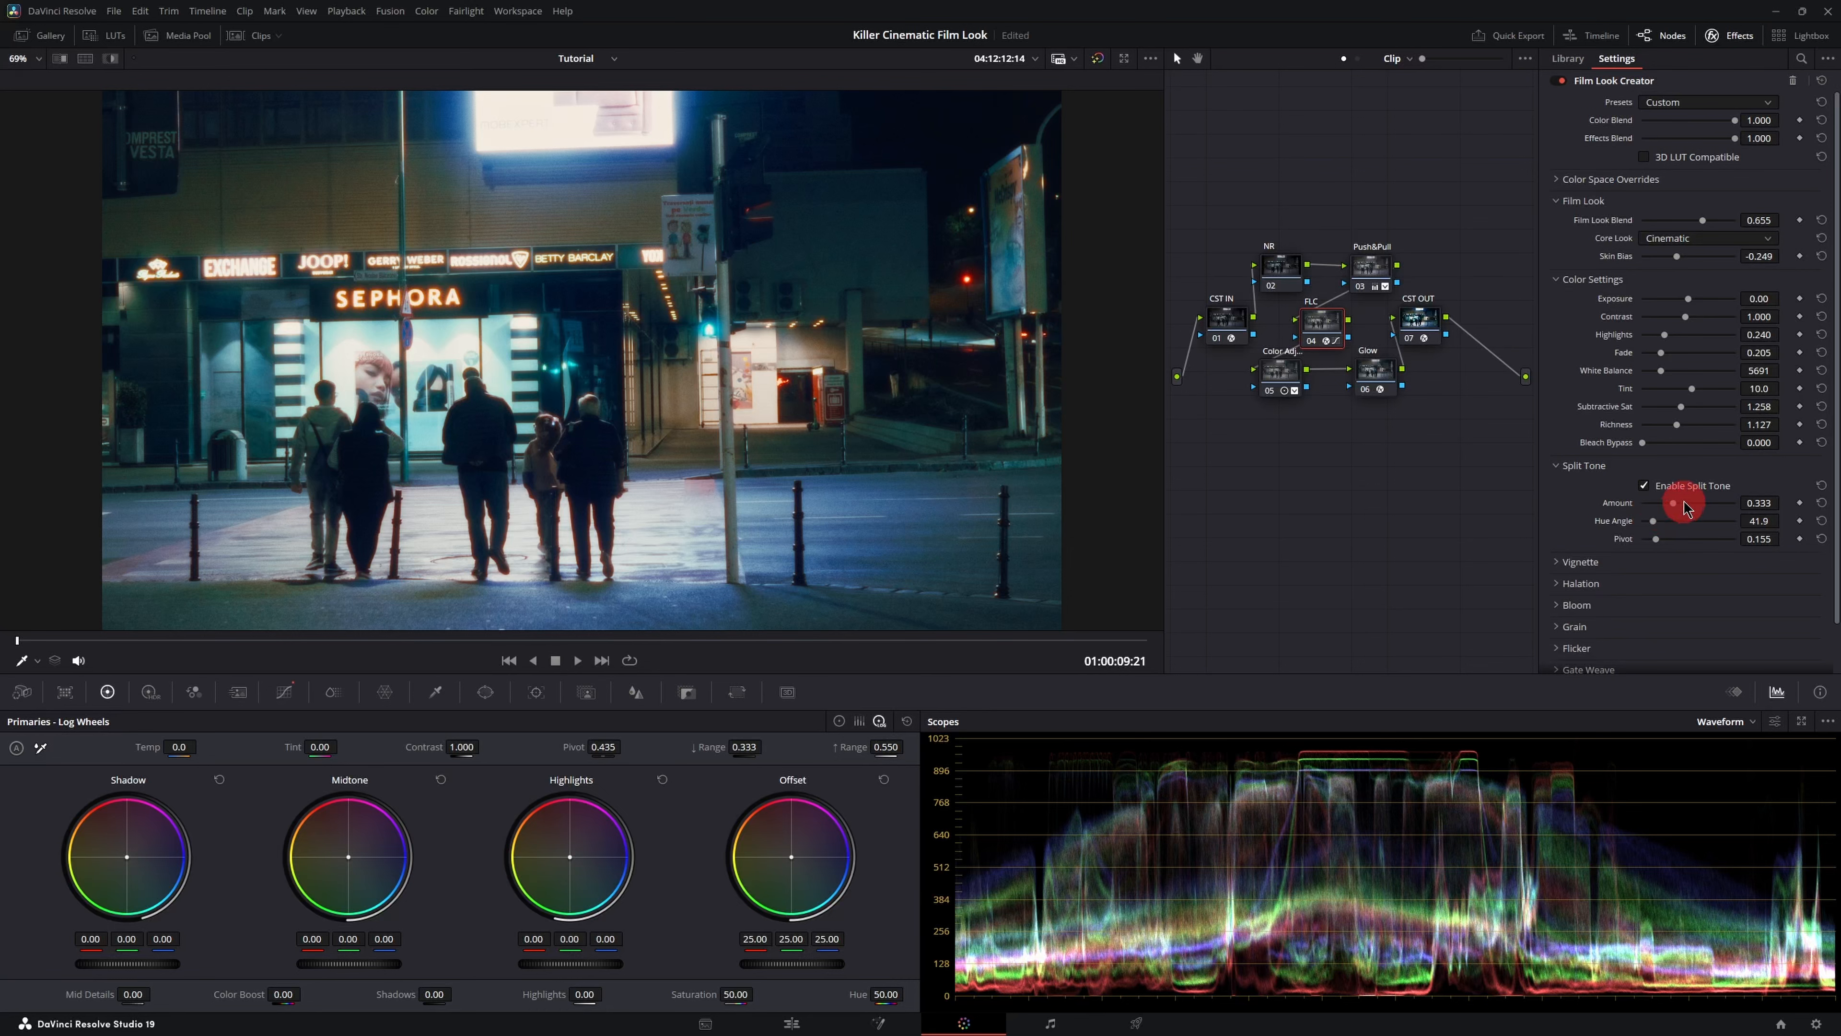
drag(1657, 528, 1662, 529)
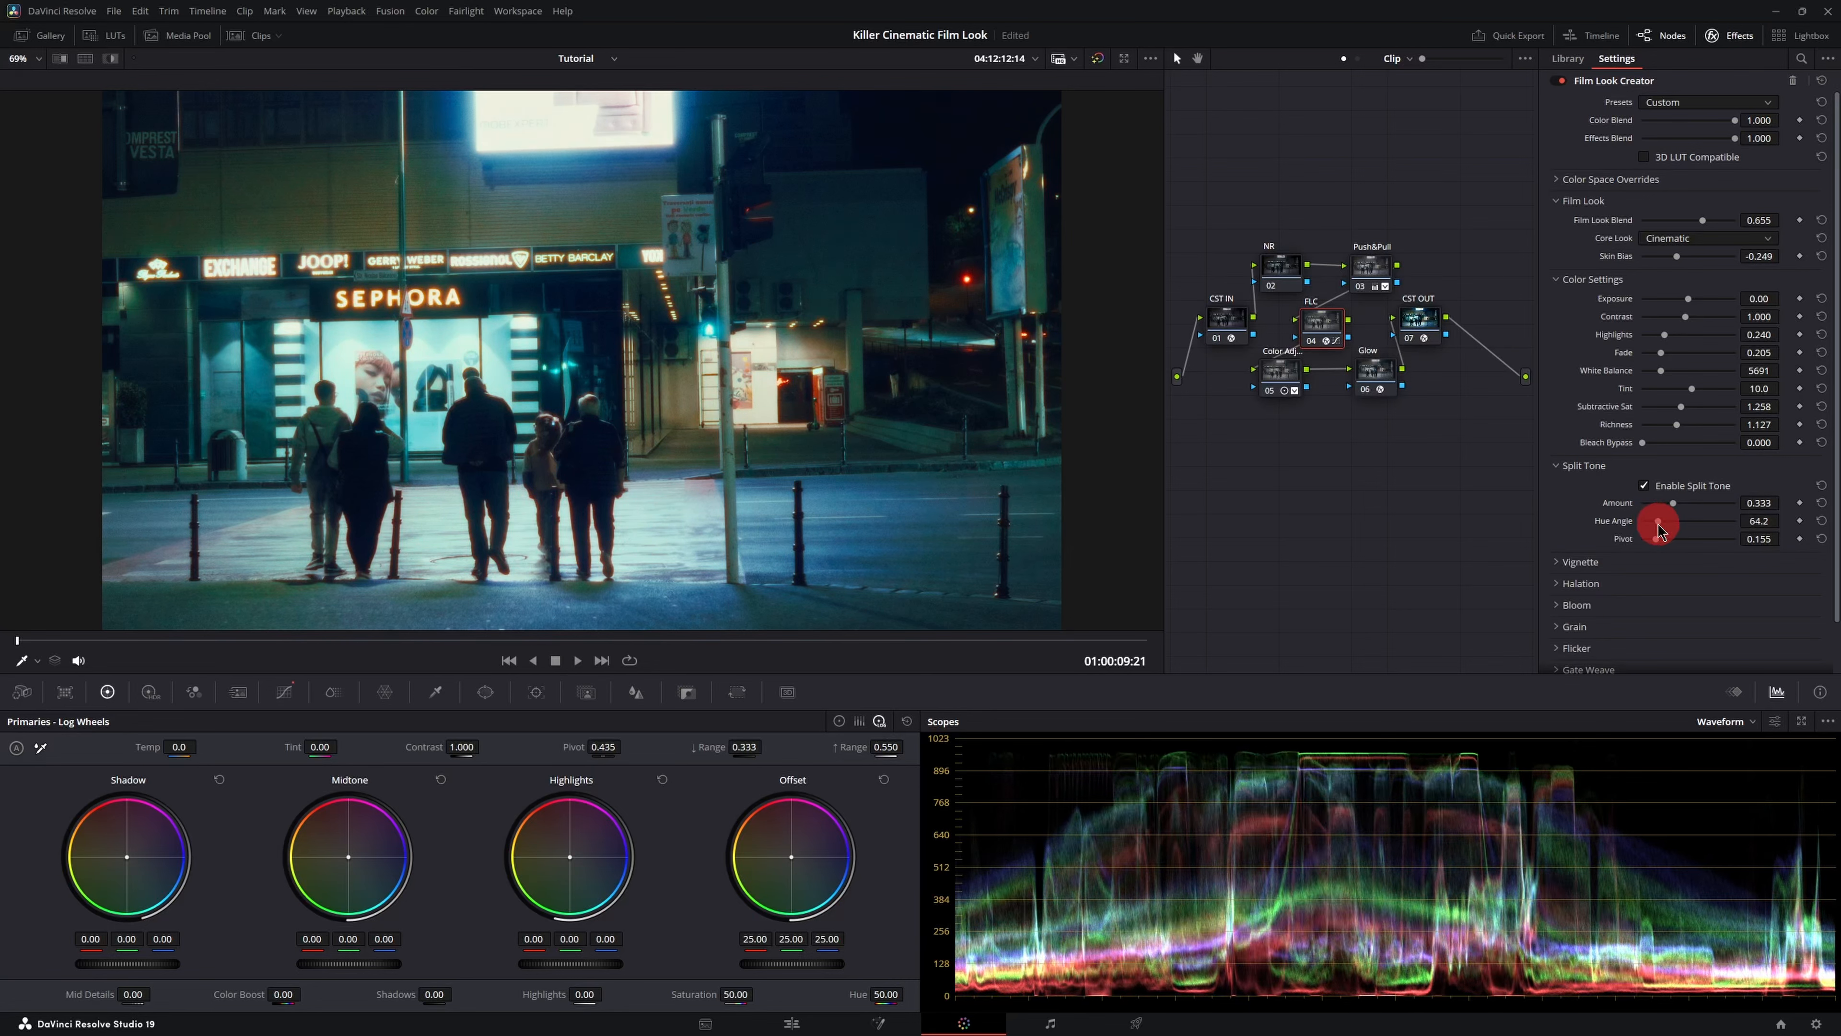
drag(1660, 545, 1664, 549)
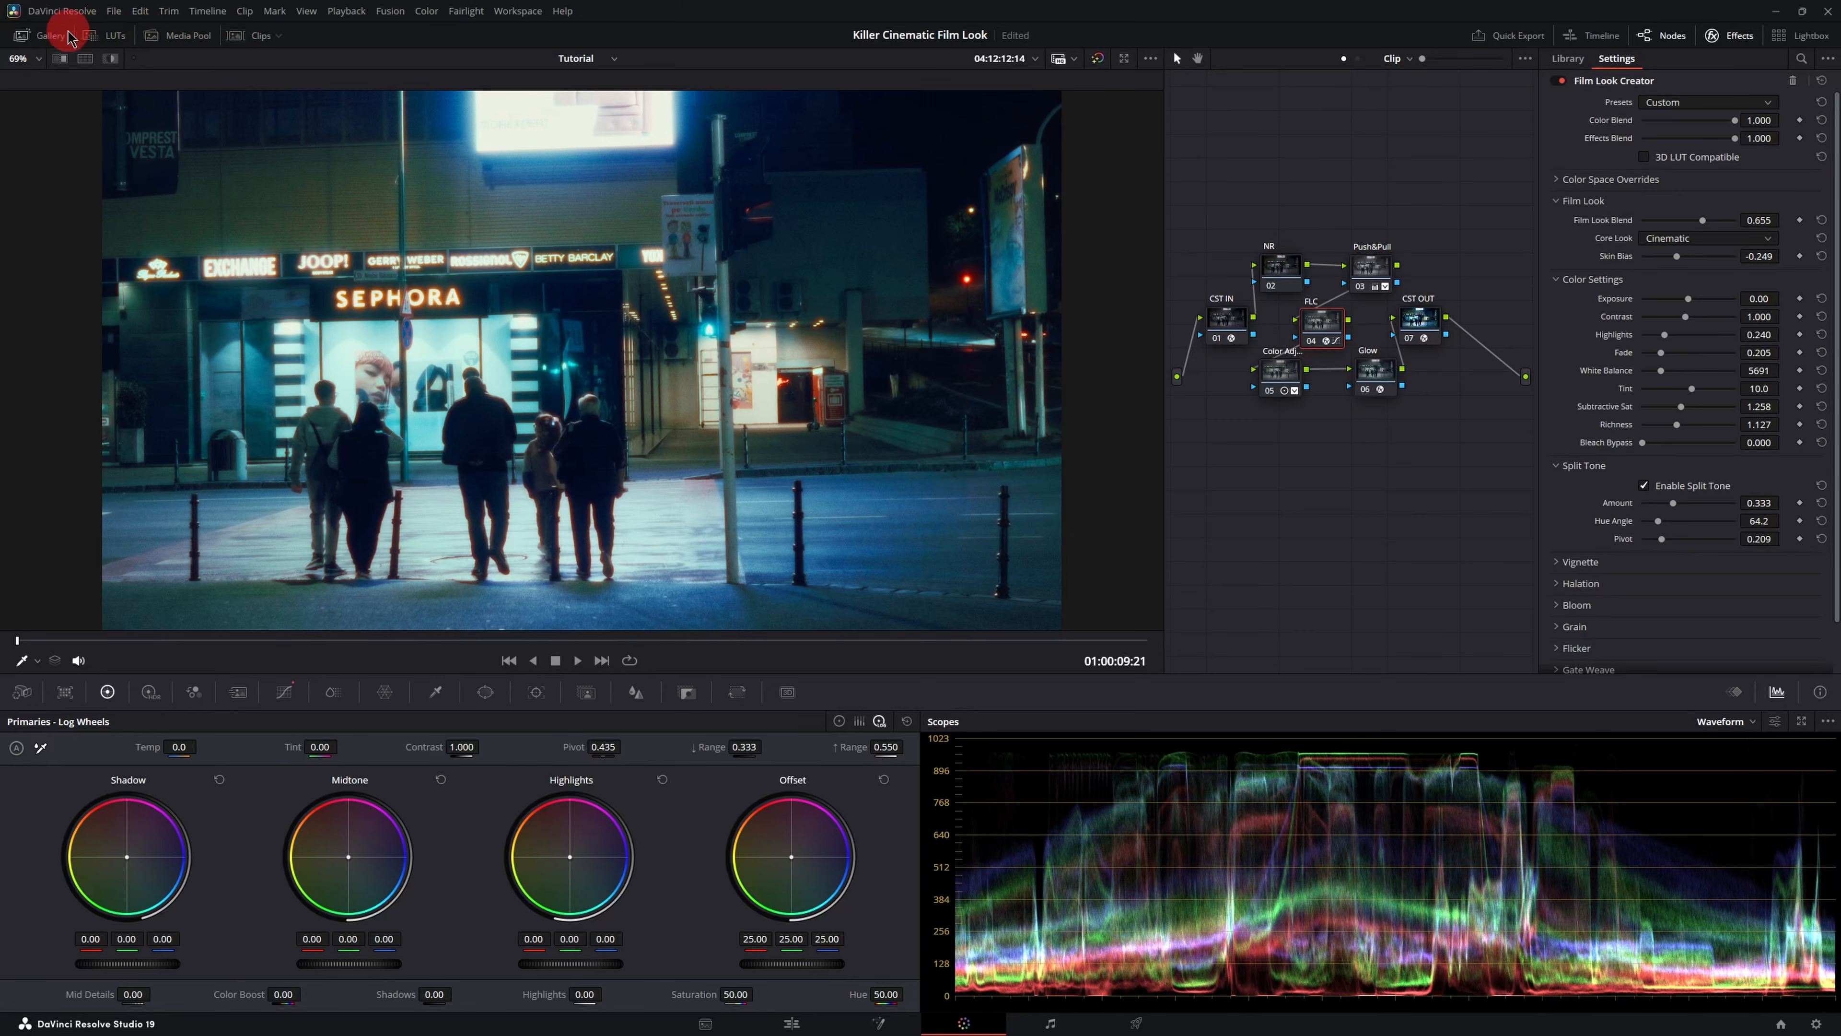
- Open the stills Gallery
click(29, 34)
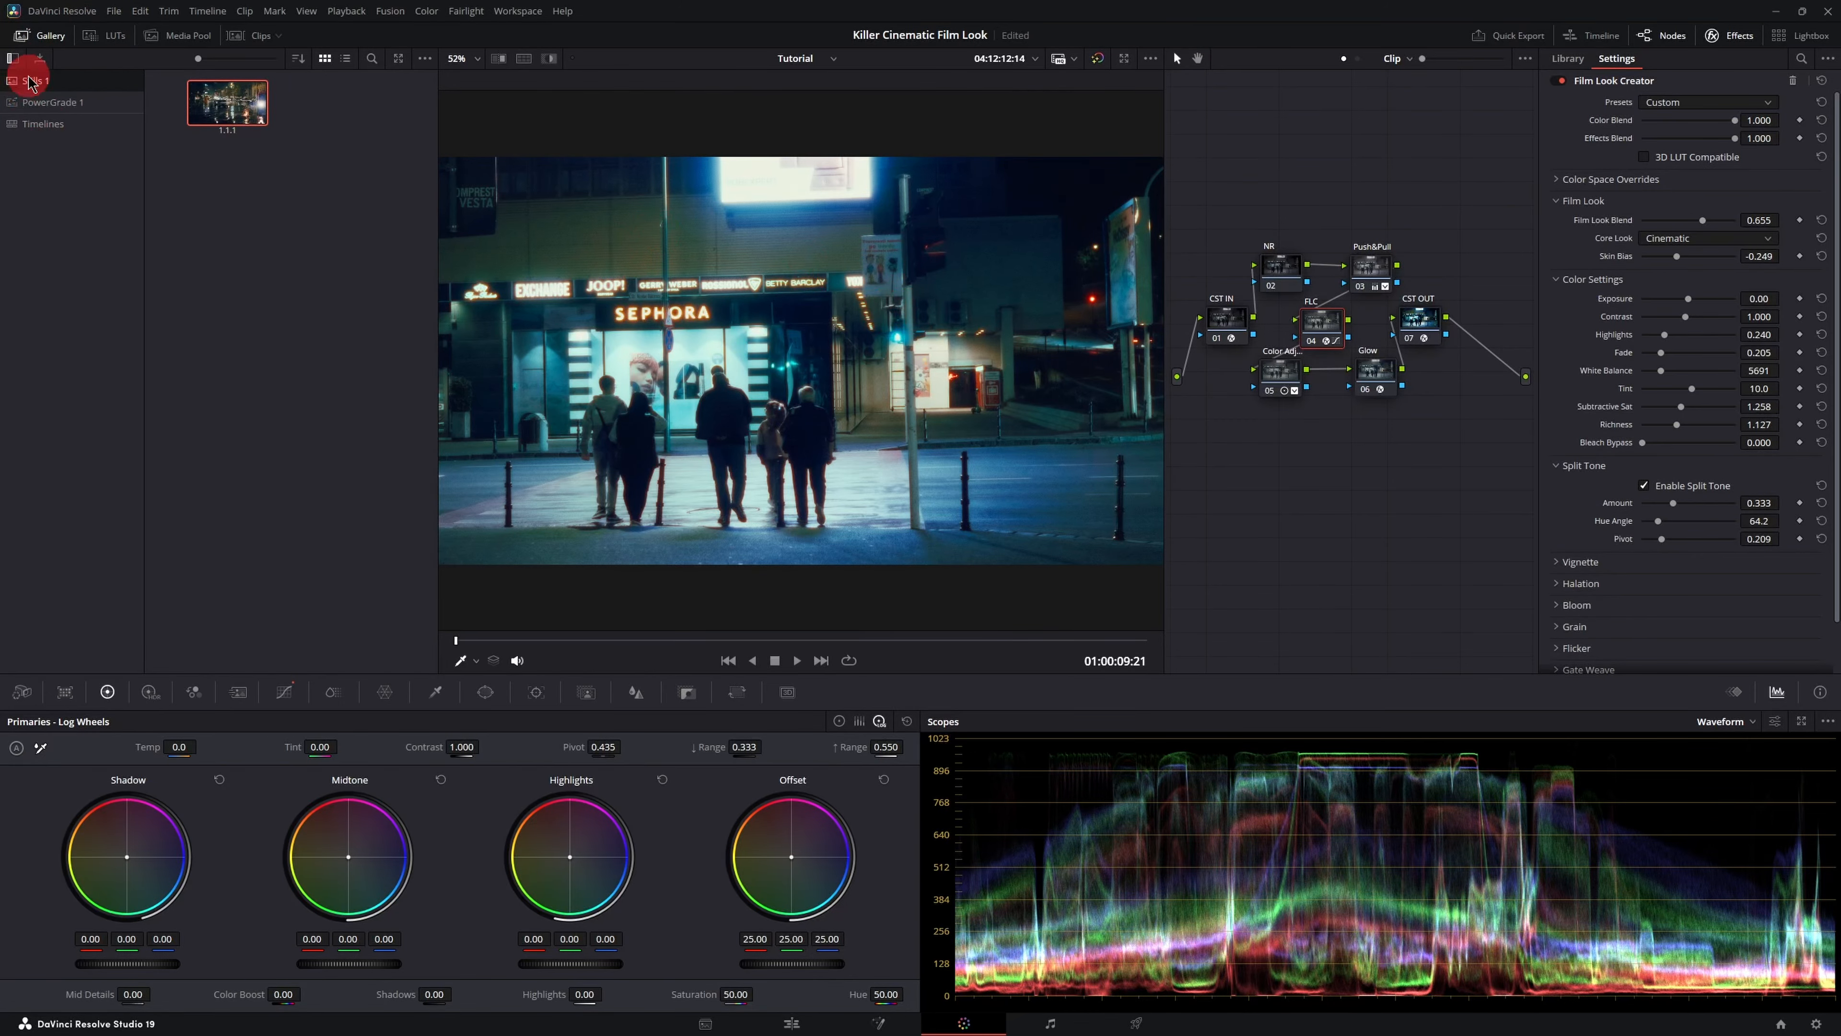